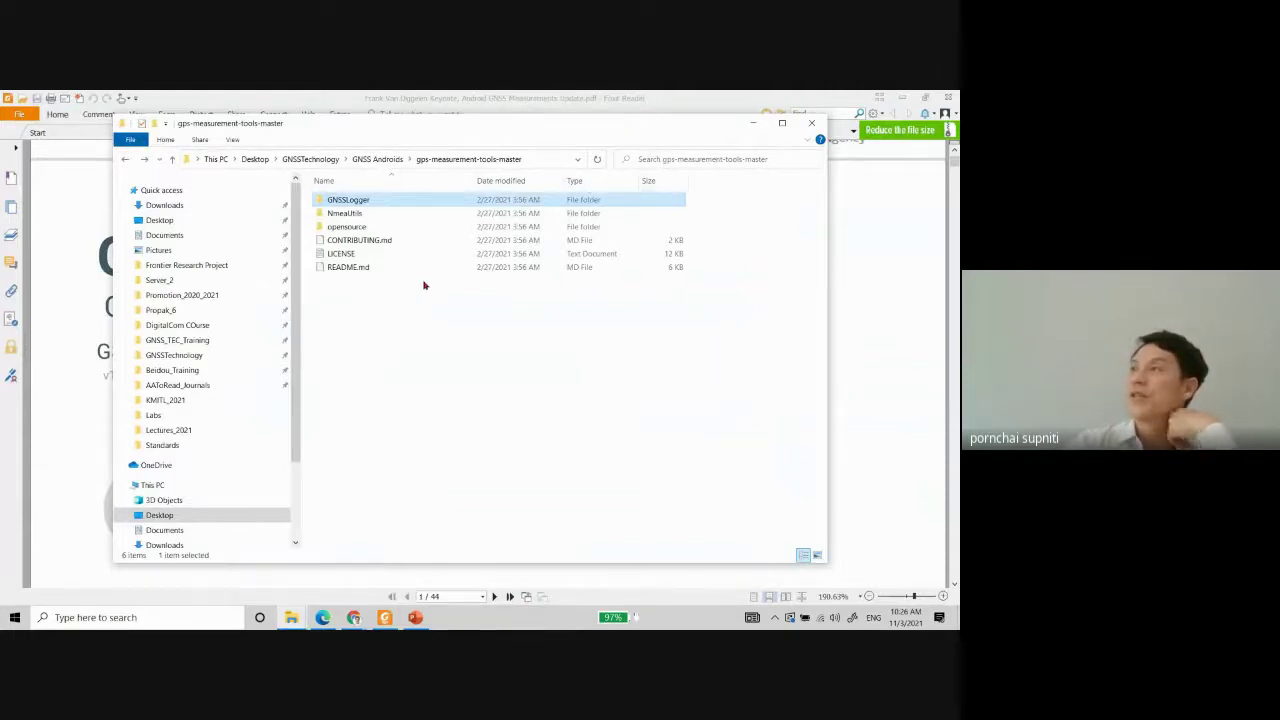
Go up to the GNSS Androids folder, then open the GNSSLogger folder inside gps-measurement-tools-master.
left_click(385, 162)
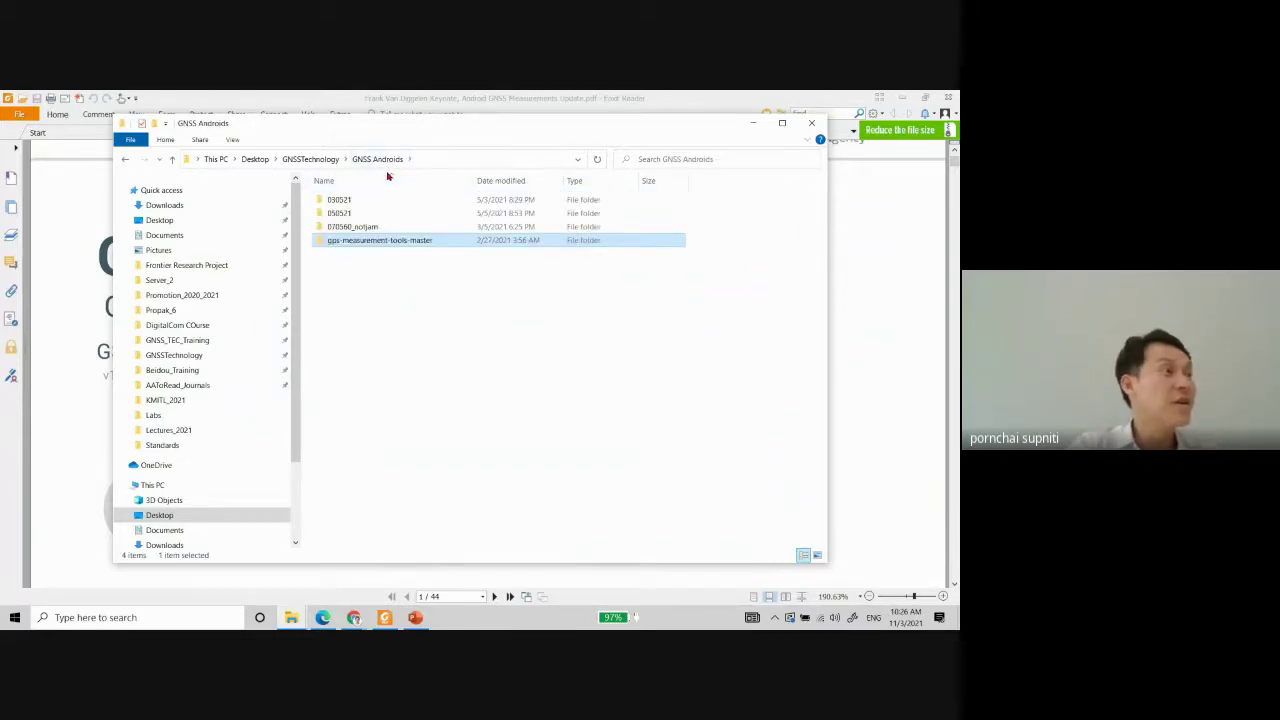
left_click(379, 295)
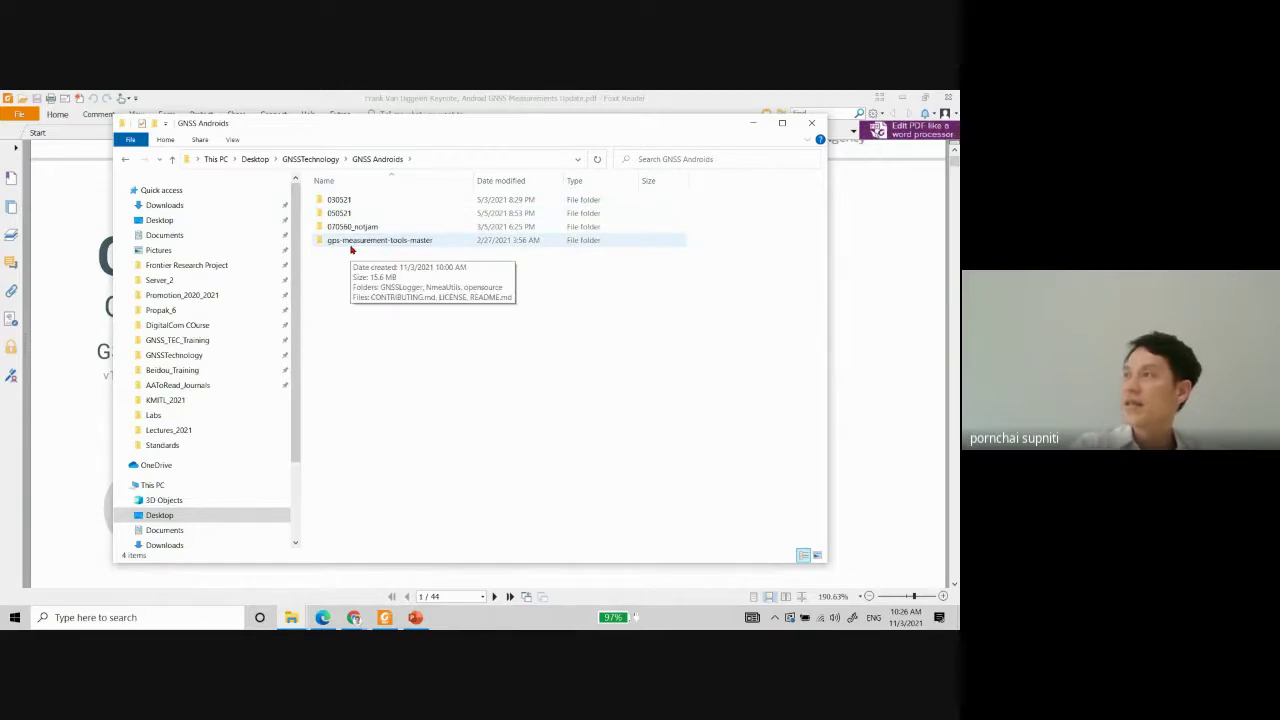
double_click(346, 245)
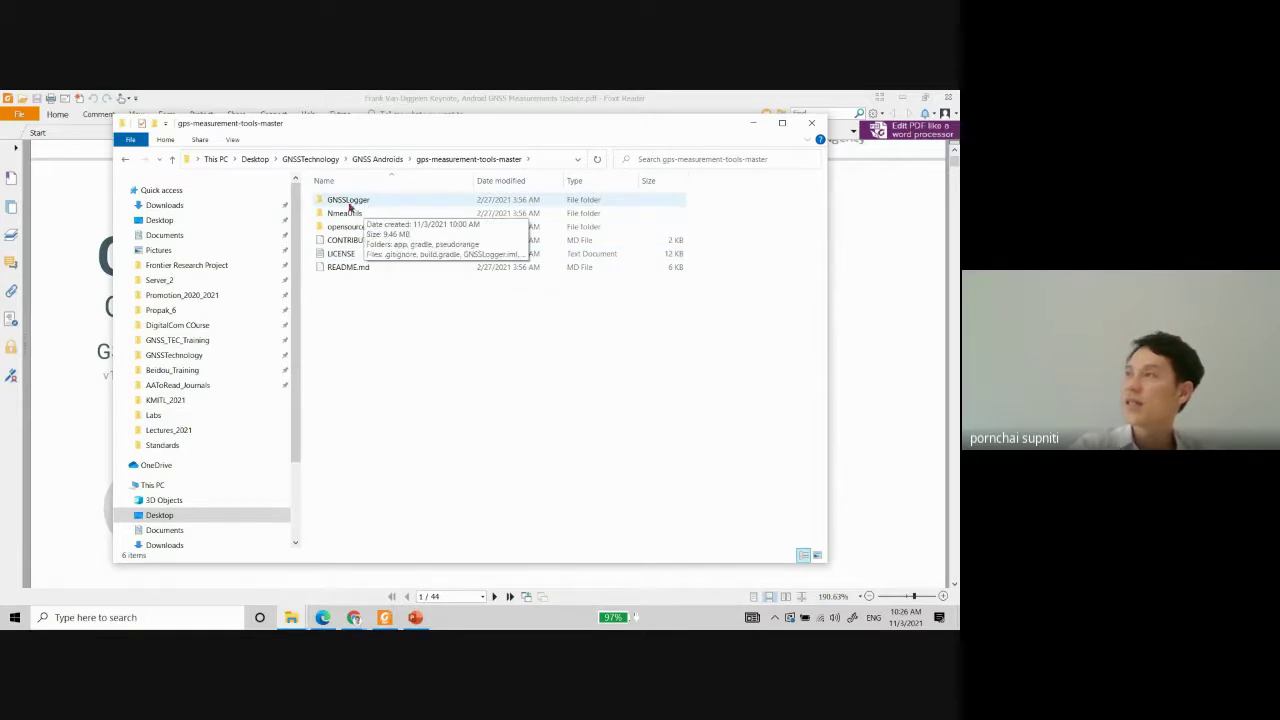
double_click(376, 207)
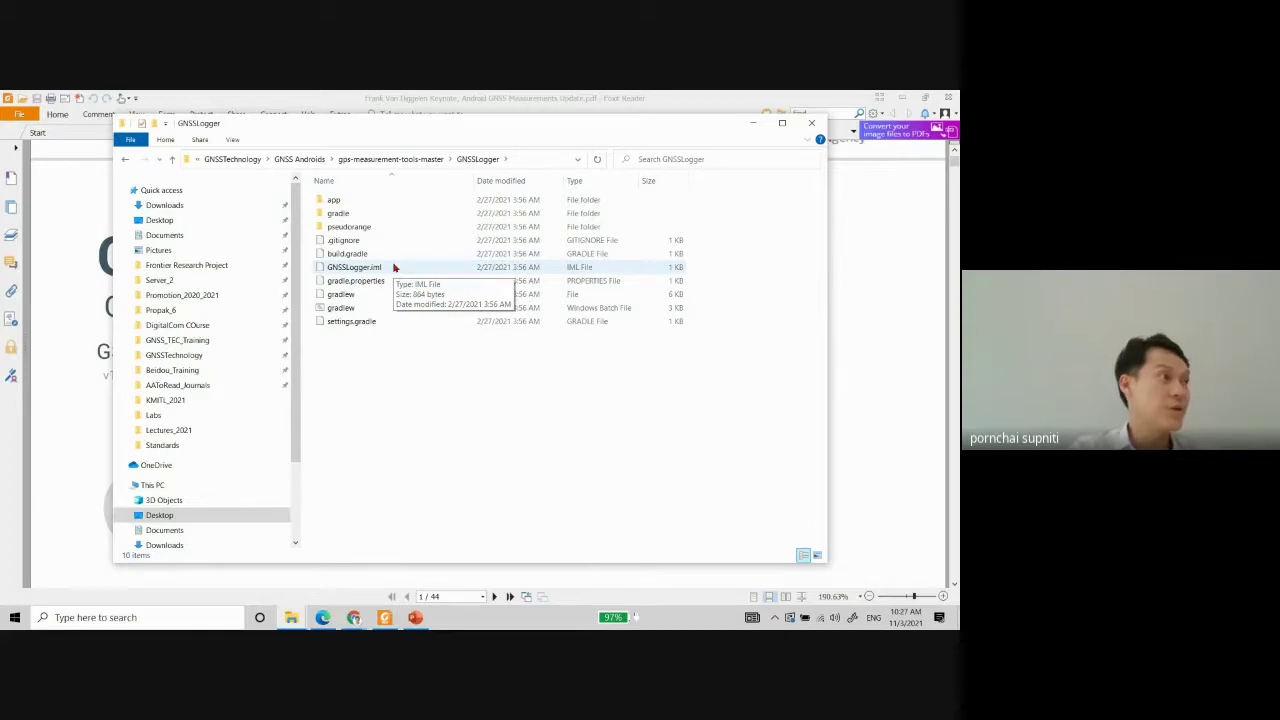
Look inside the app and gradle subfolders of GNSSLogger and return to the GNSSLogger folder.
double_click(410, 201)
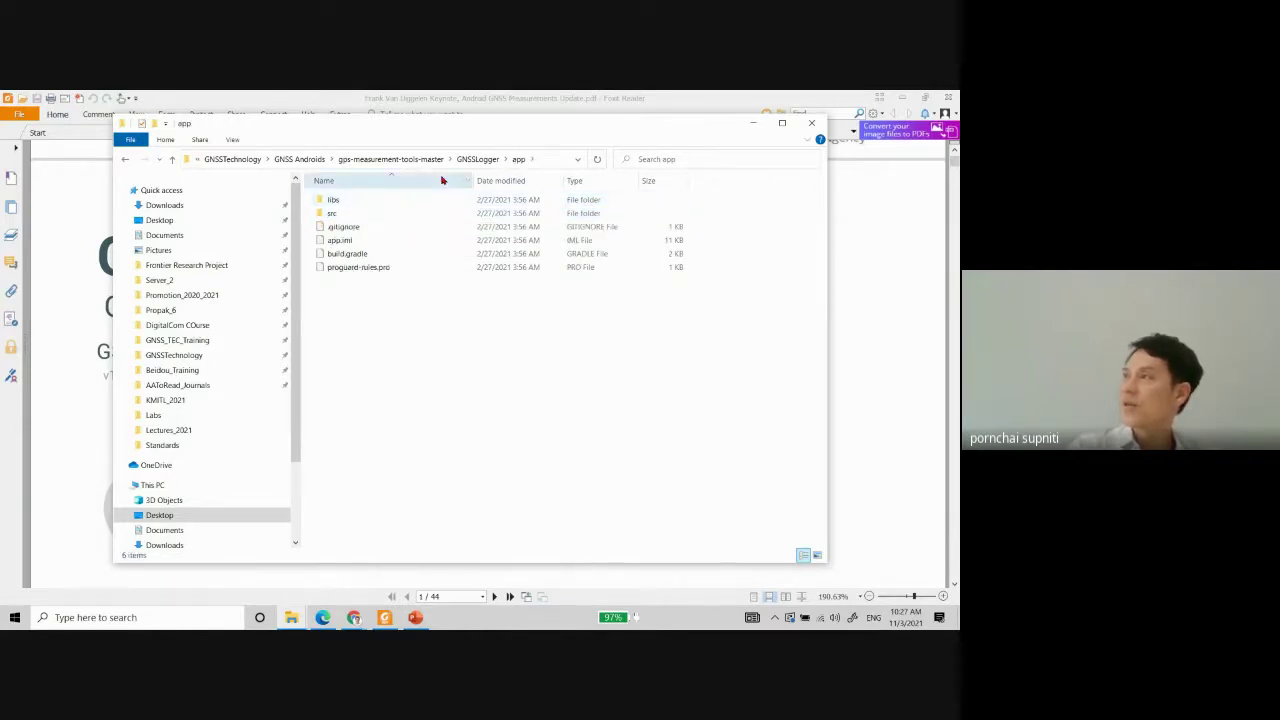
left_click(477, 159)
left_click(370, 215)
double_click(370, 215)
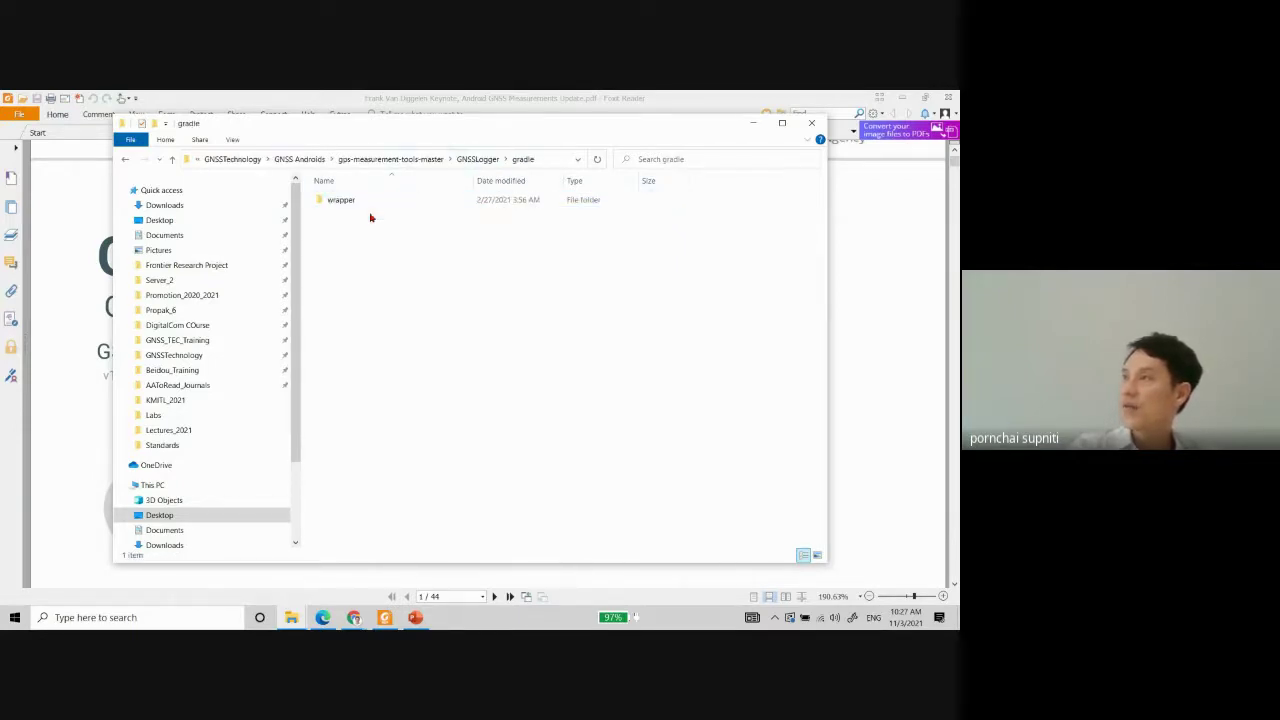
left_click(408, 159)
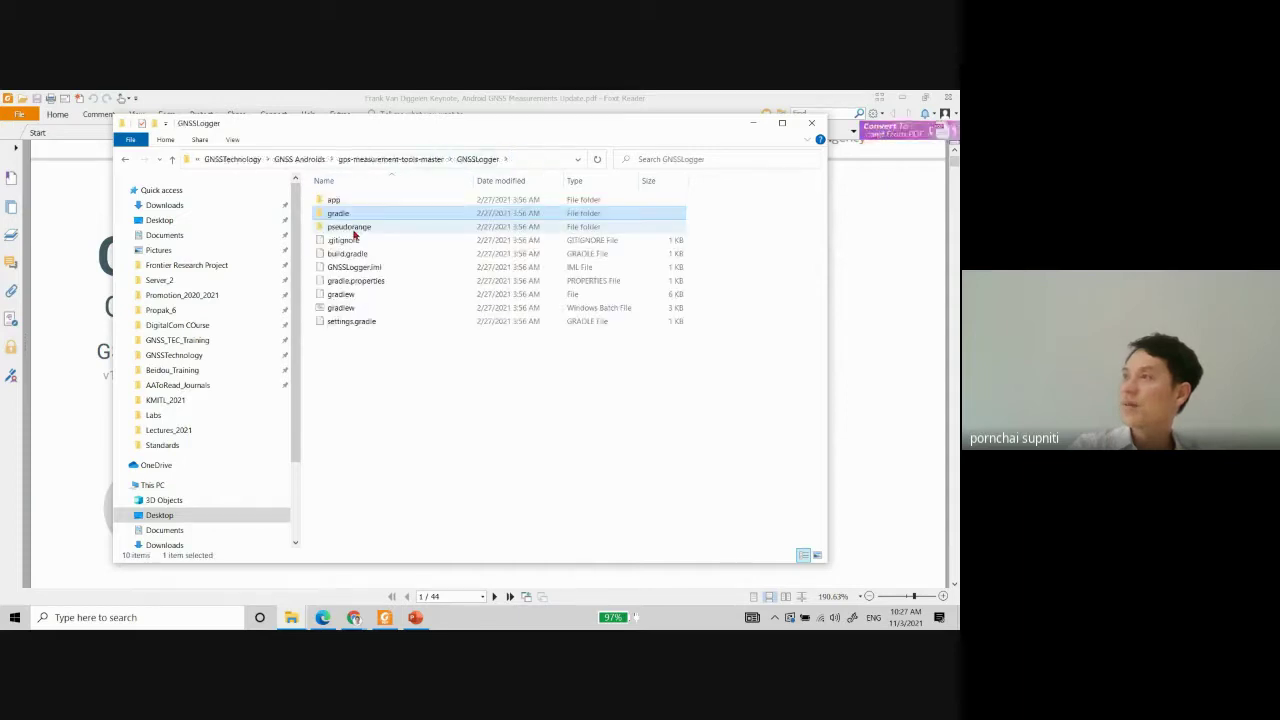
Browse the pseudorange folder down to src\main and return to the GNSSLogger folder.
double_click(354, 227)
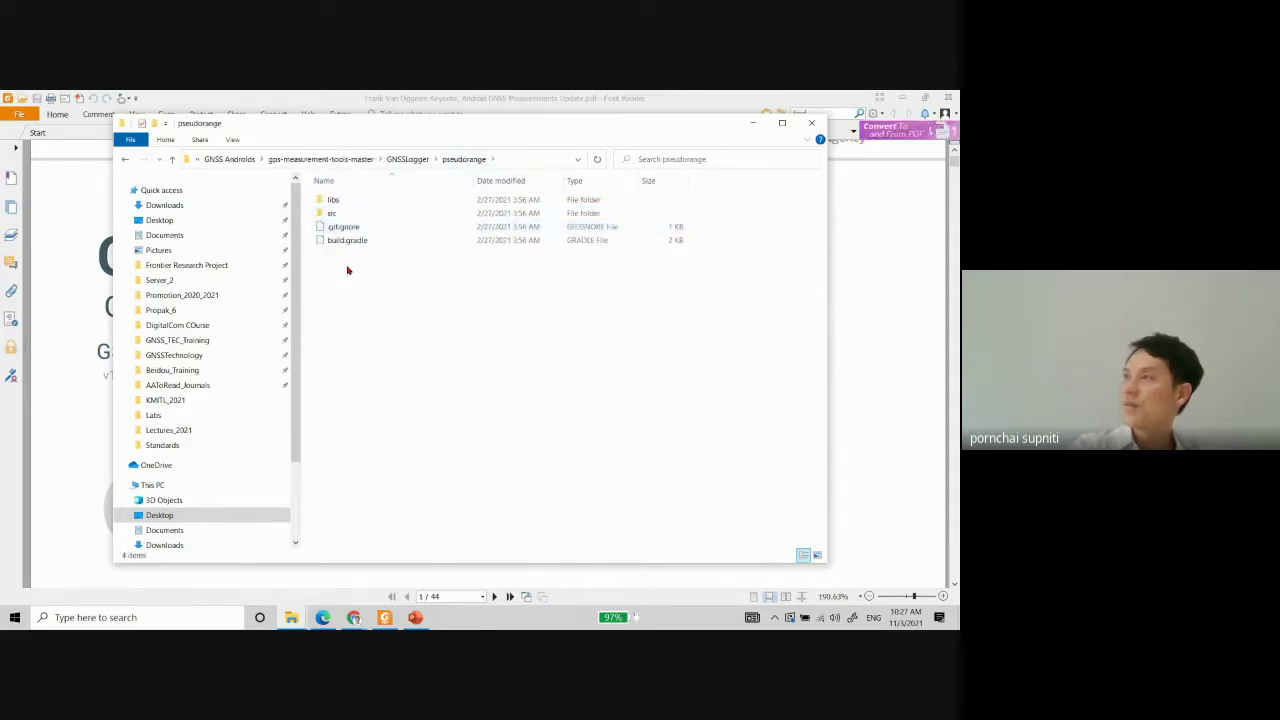
double_click(357, 212)
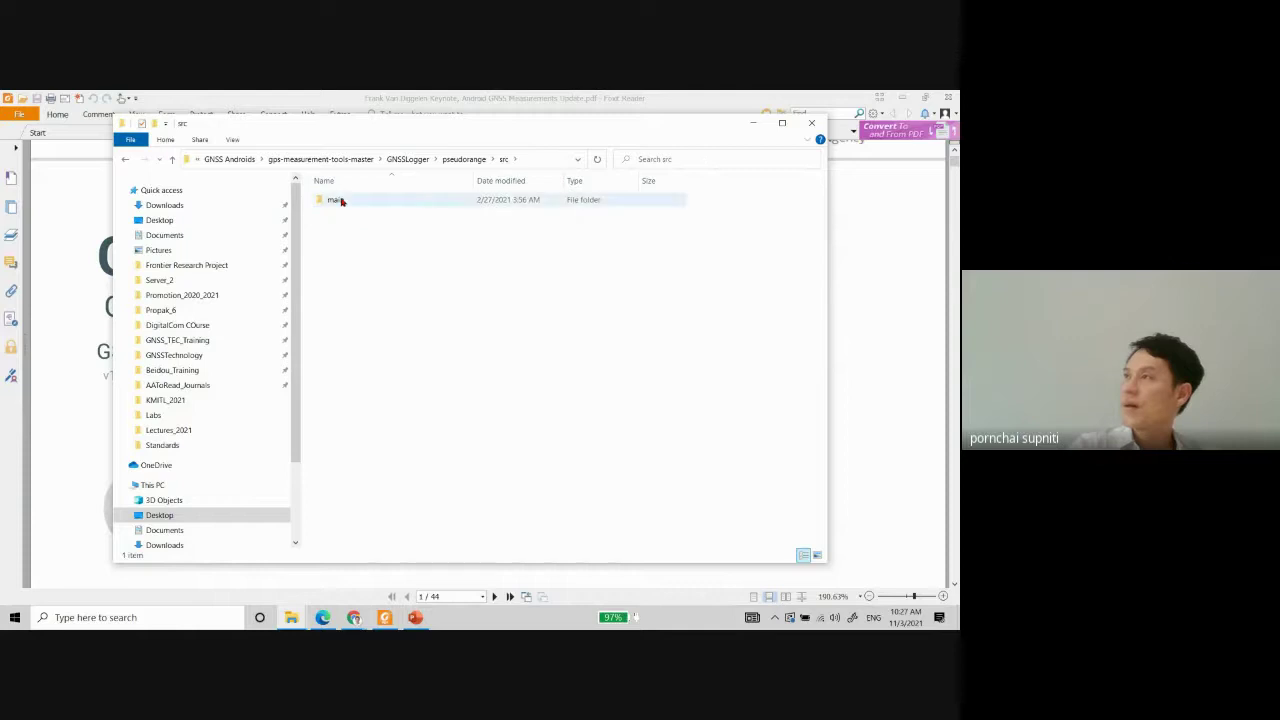
double_click(337, 200)
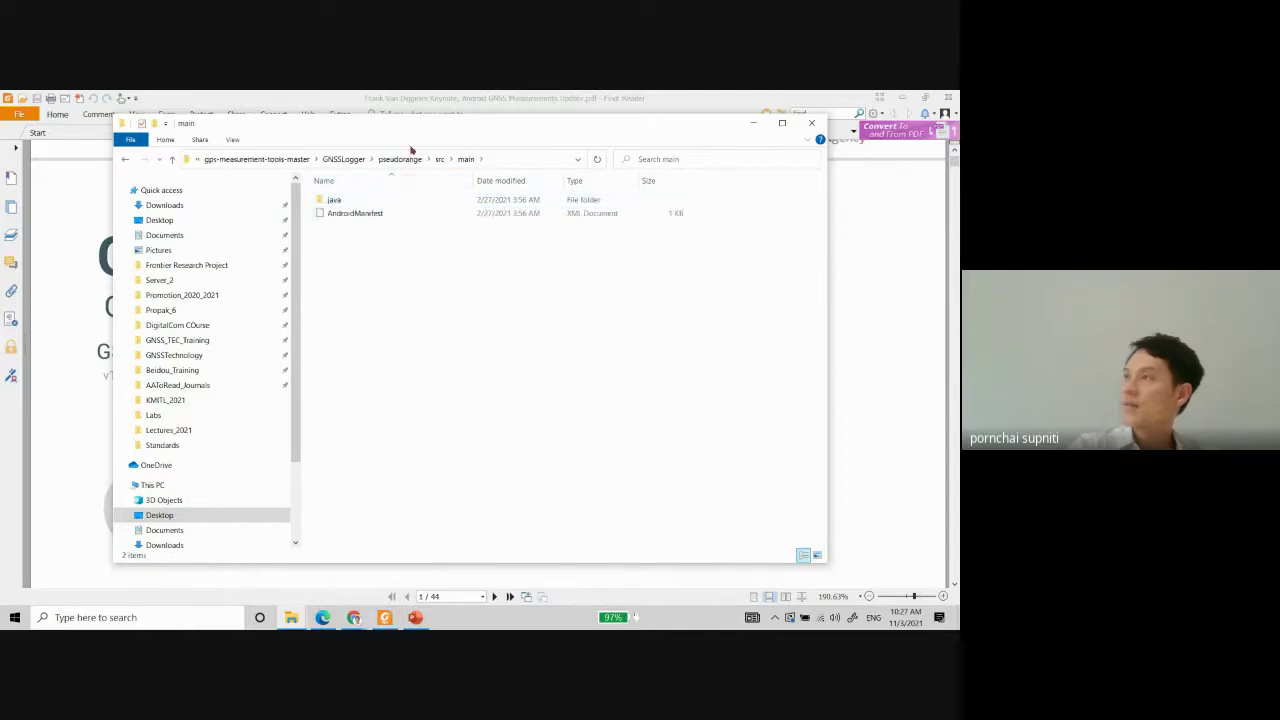
left_click(404, 160)
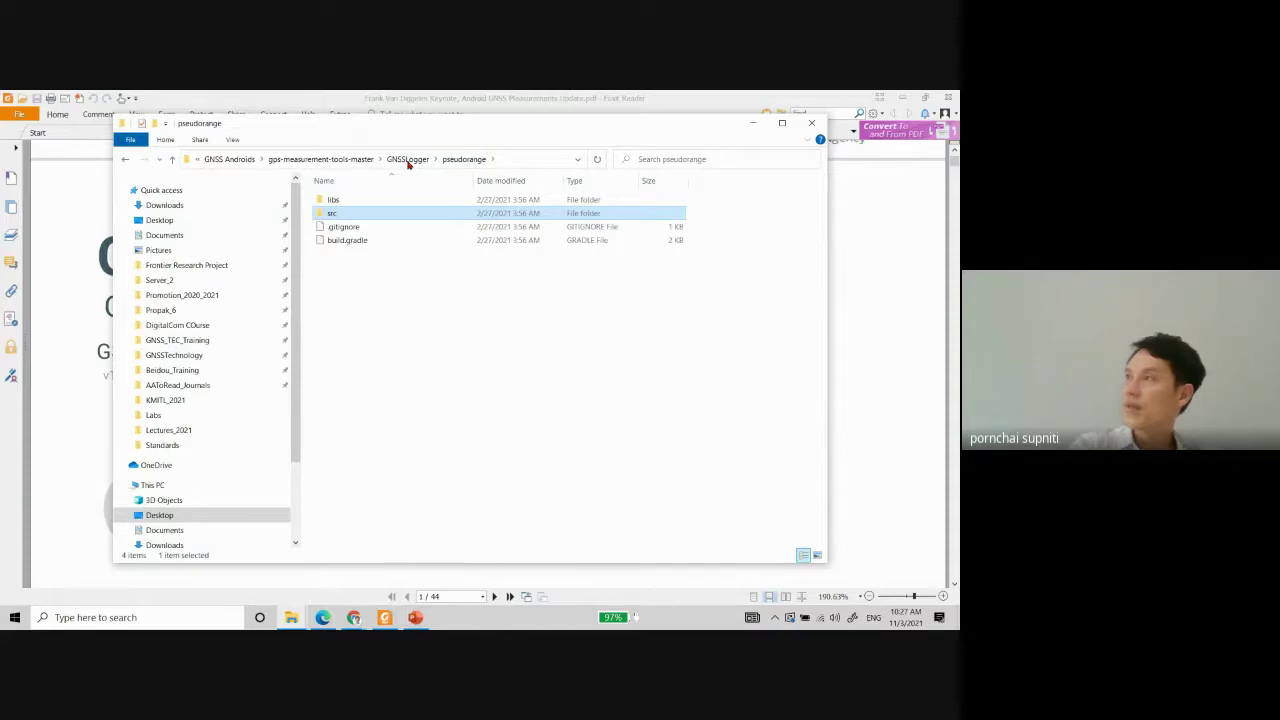
left_click(406, 162)
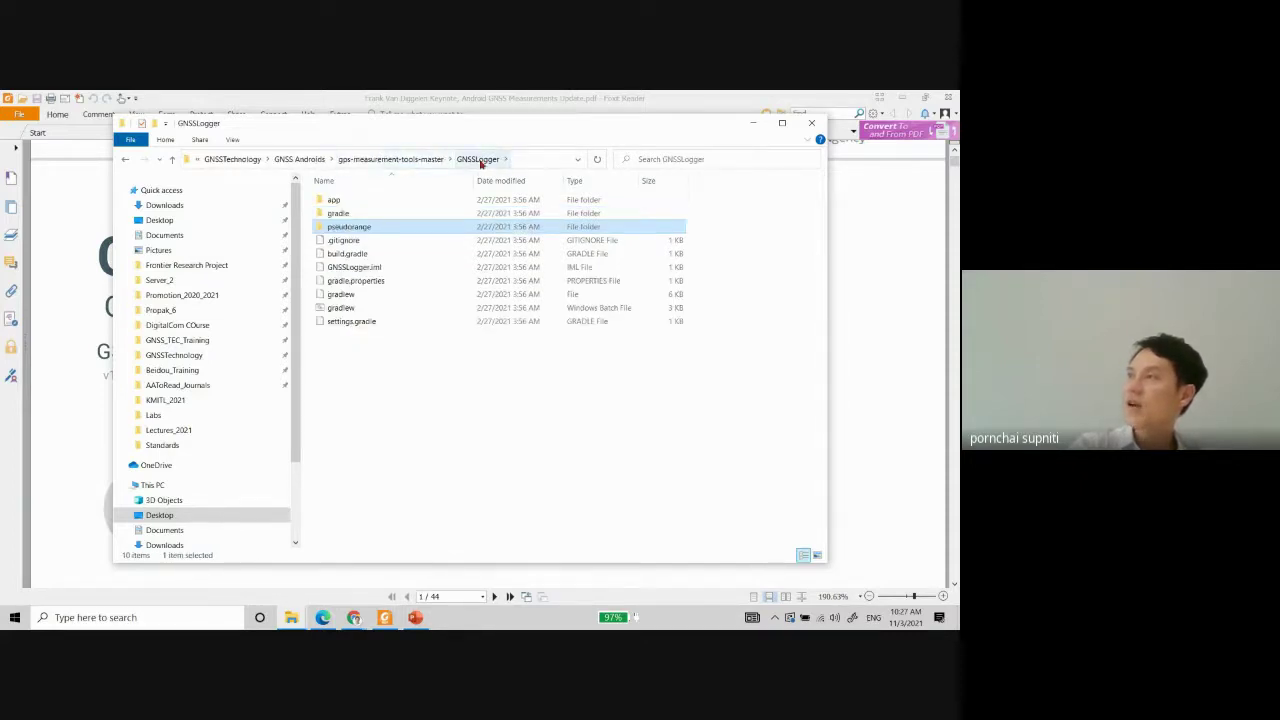
Browse the app folder down to src\main, check the pseudorange folder again, and return to GNSSLogger.
left_click(485, 160)
left_click(394, 201)
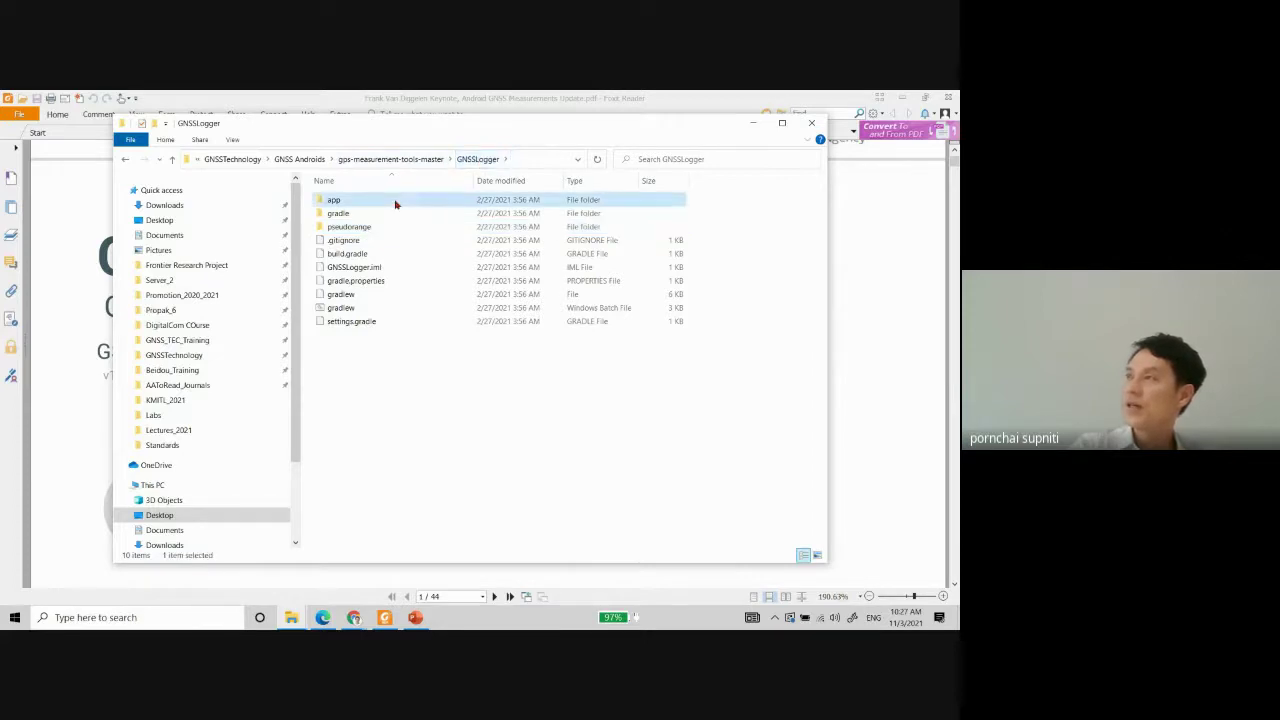
double_click(395, 203)
double_click(374, 214)
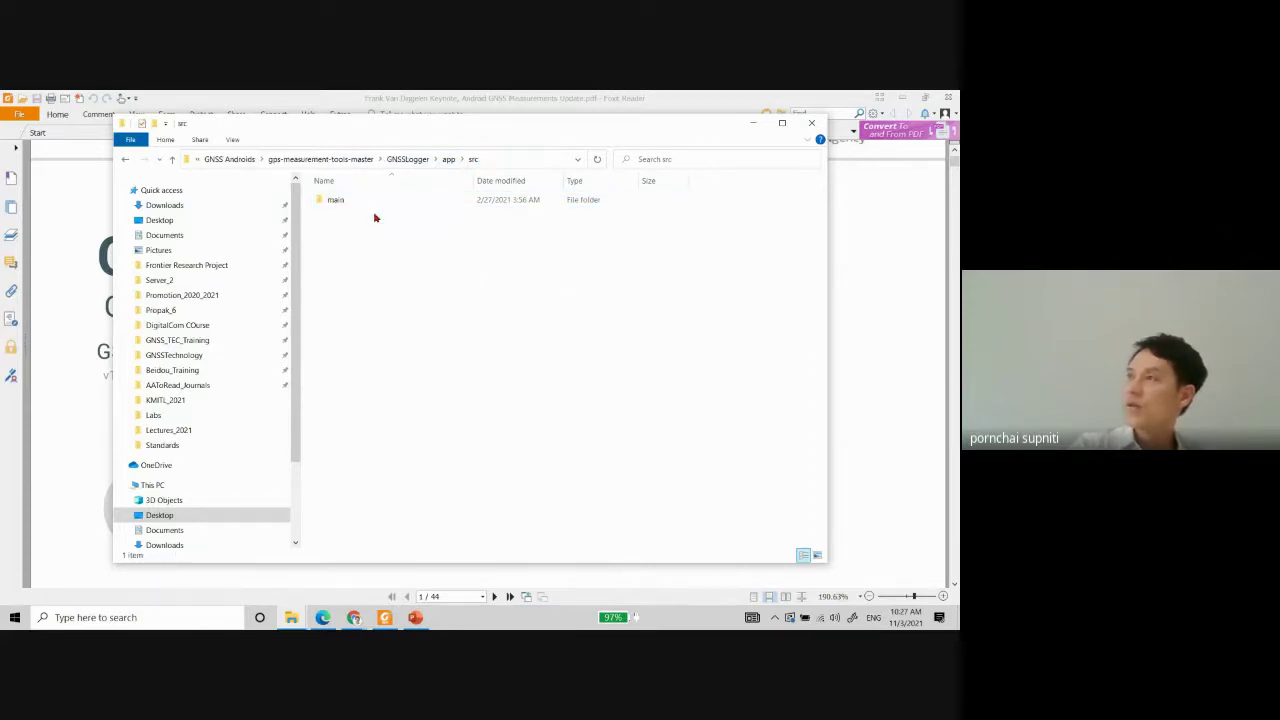
double_click(360, 201)
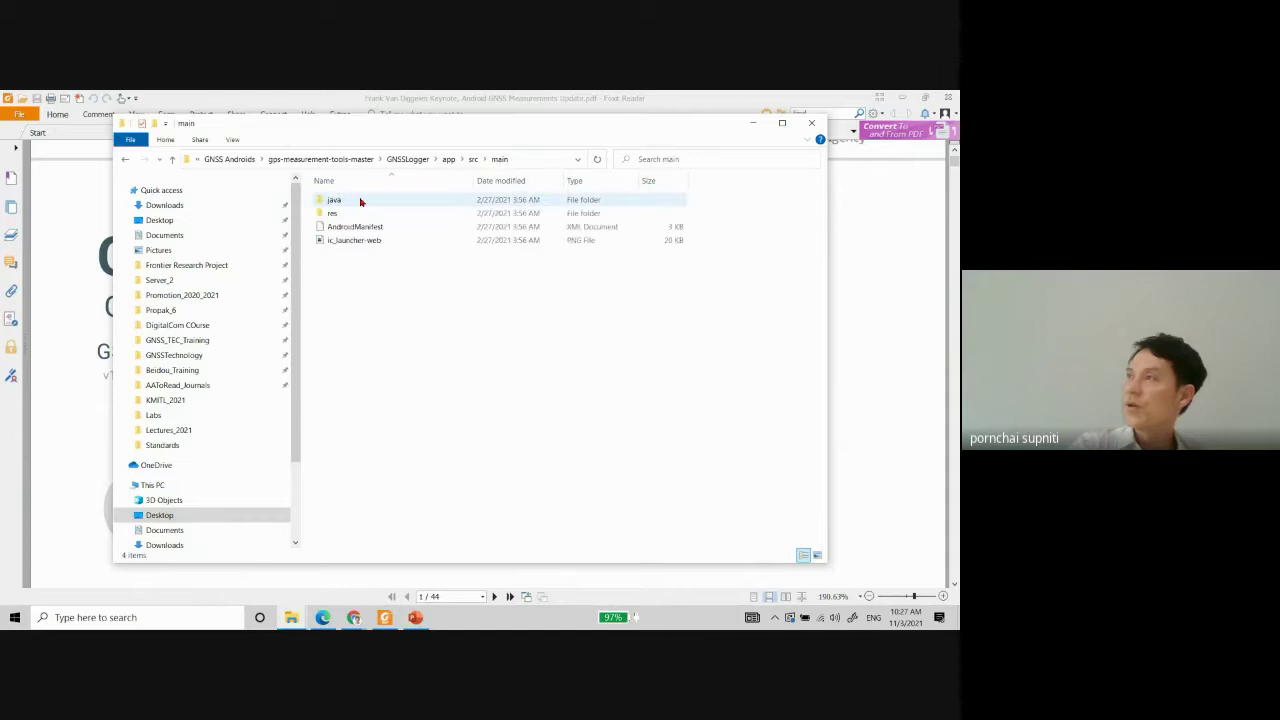
left_click(418, 161)
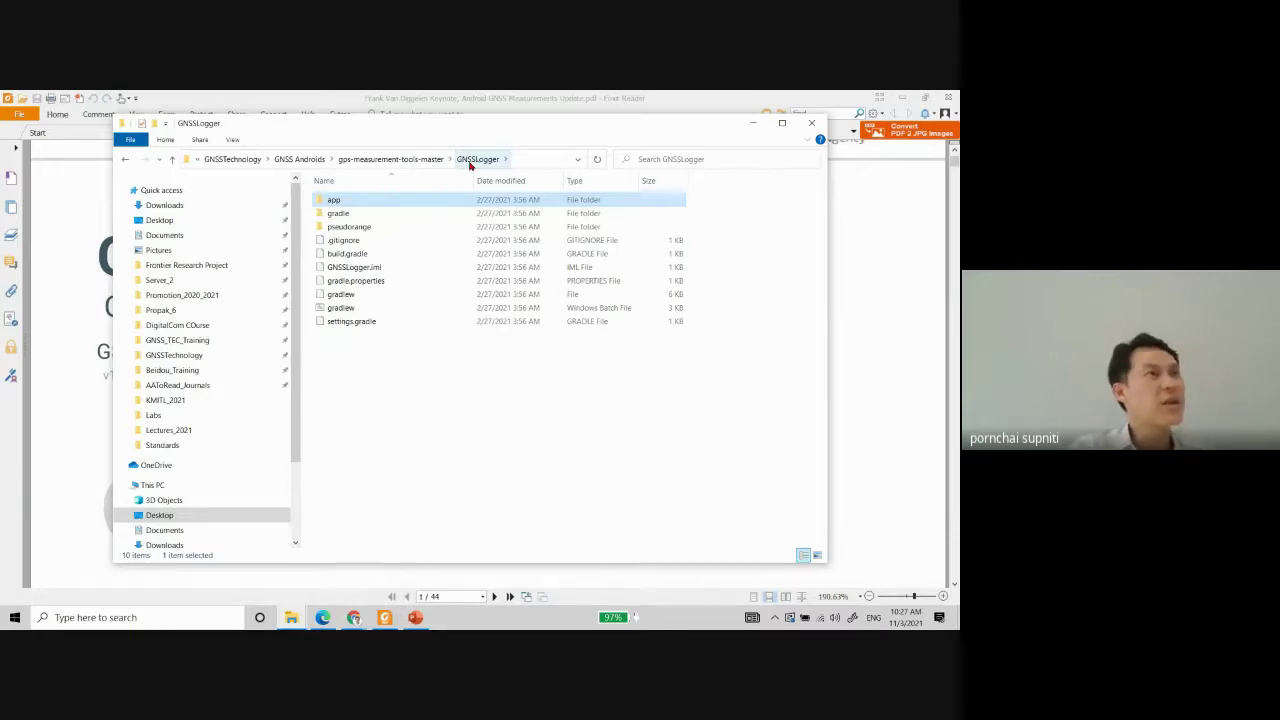
double_click(416, 228)
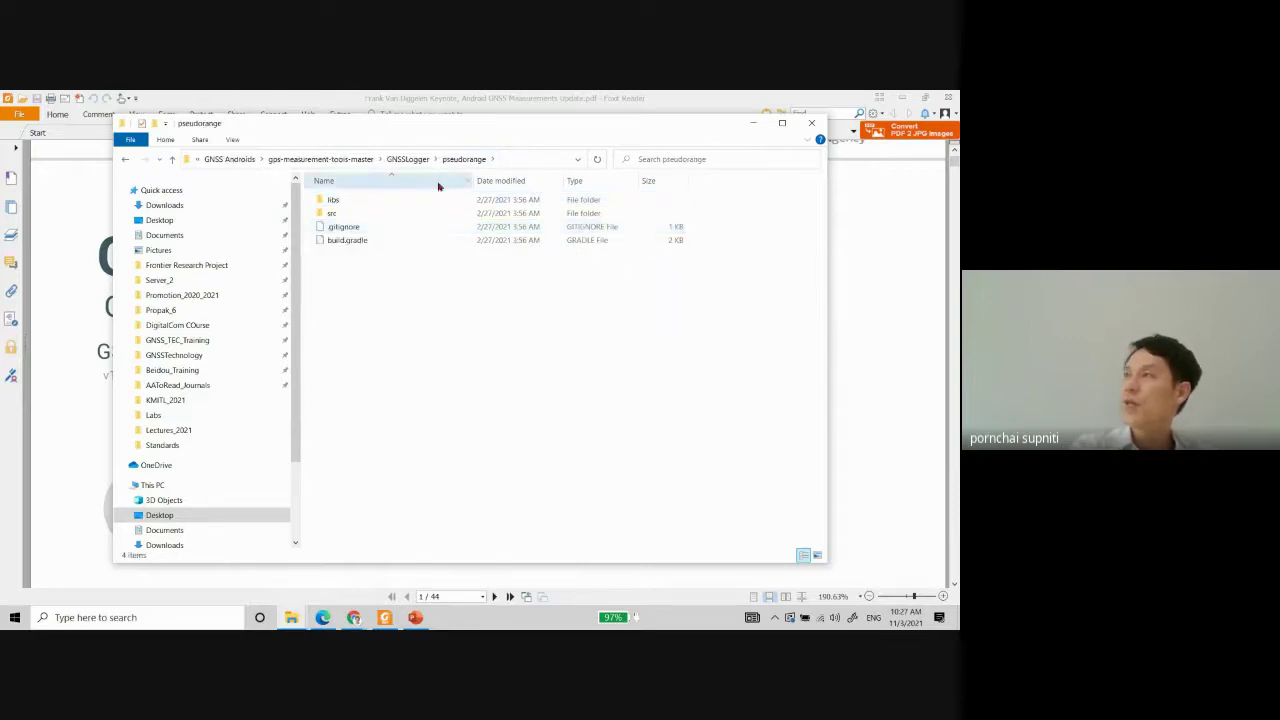
left_click(414, 160)
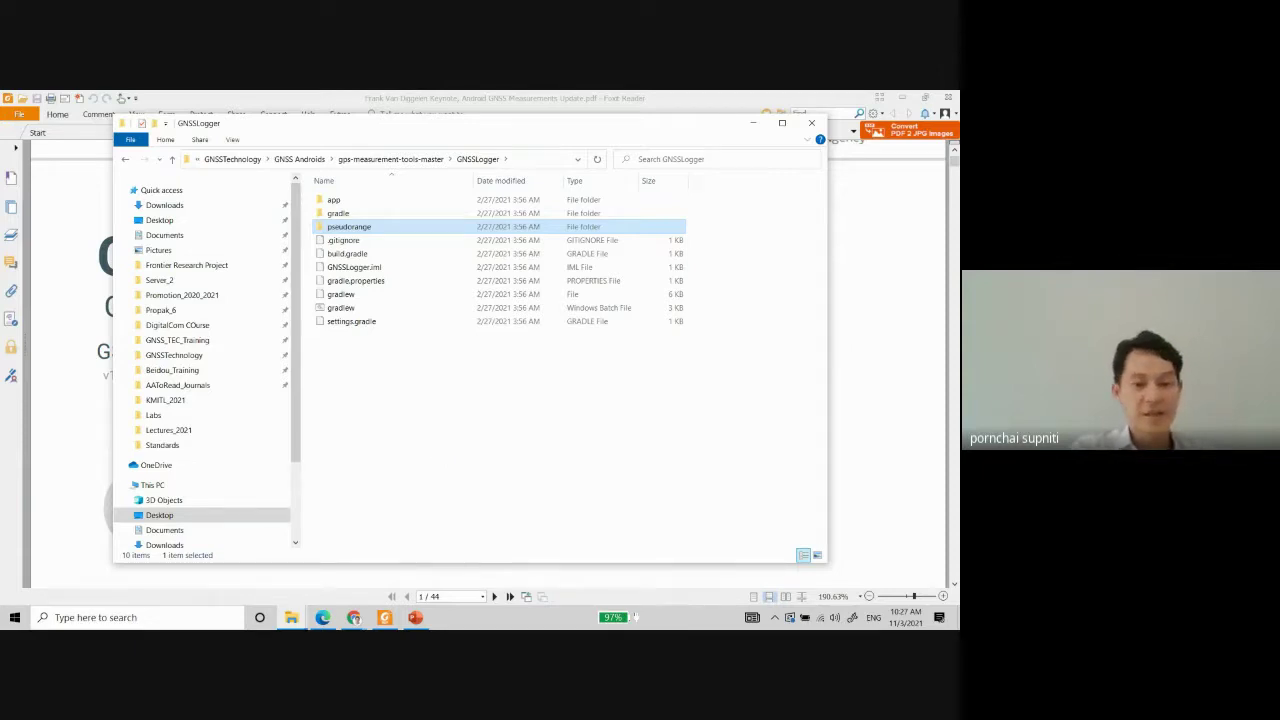
Search the computer for "gnss analysis" and open the Word document GNSS Analysis Tool Experiment 1.
left_click(105, 620)
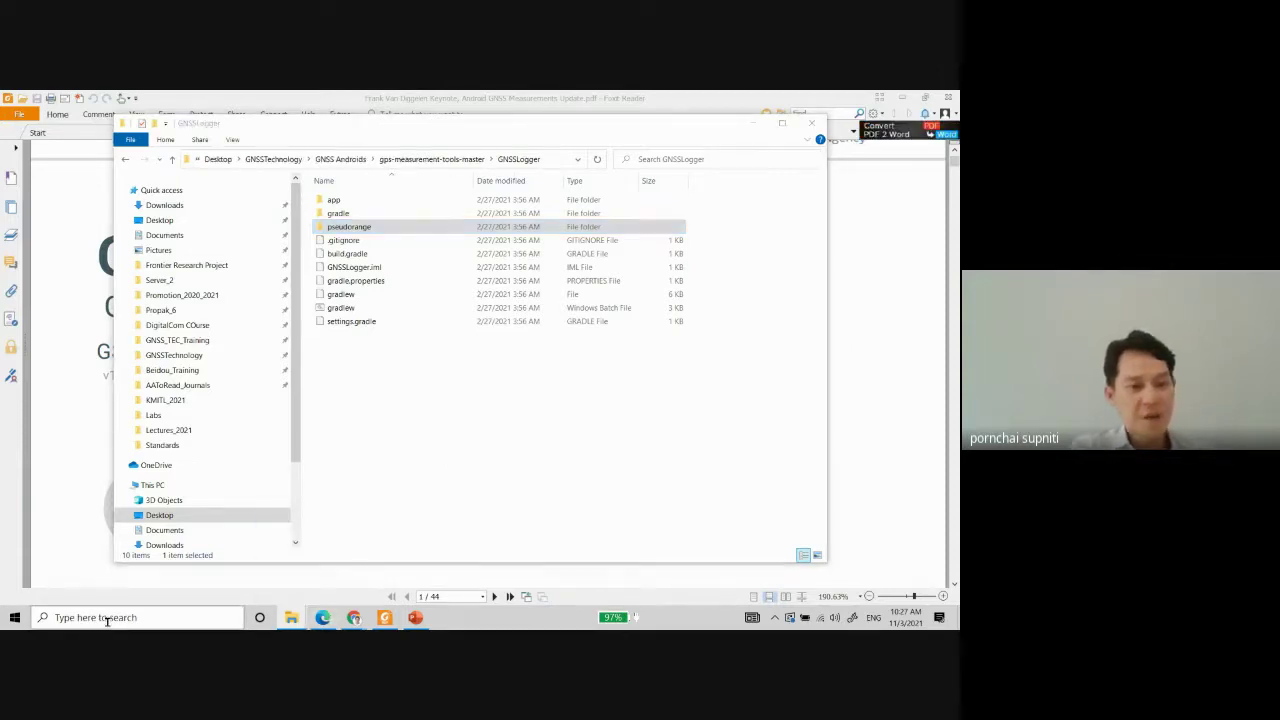
type("gn")
type("ss ana")
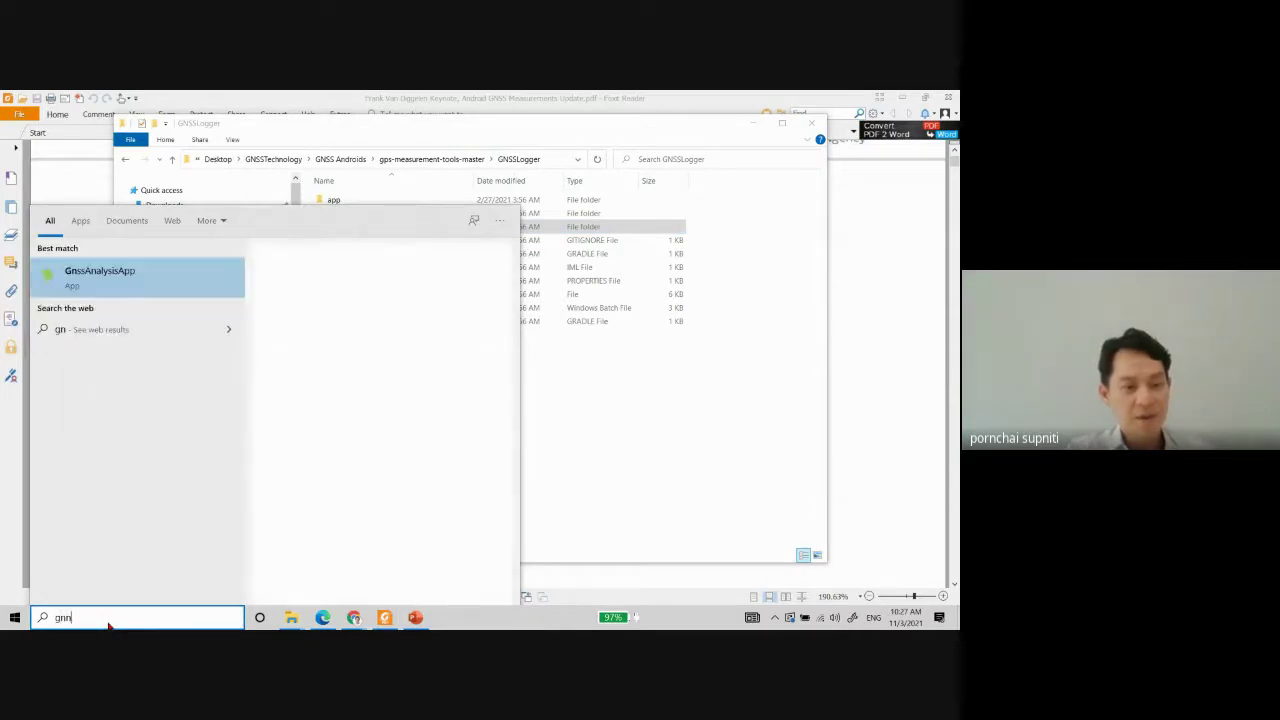
type("lysis")
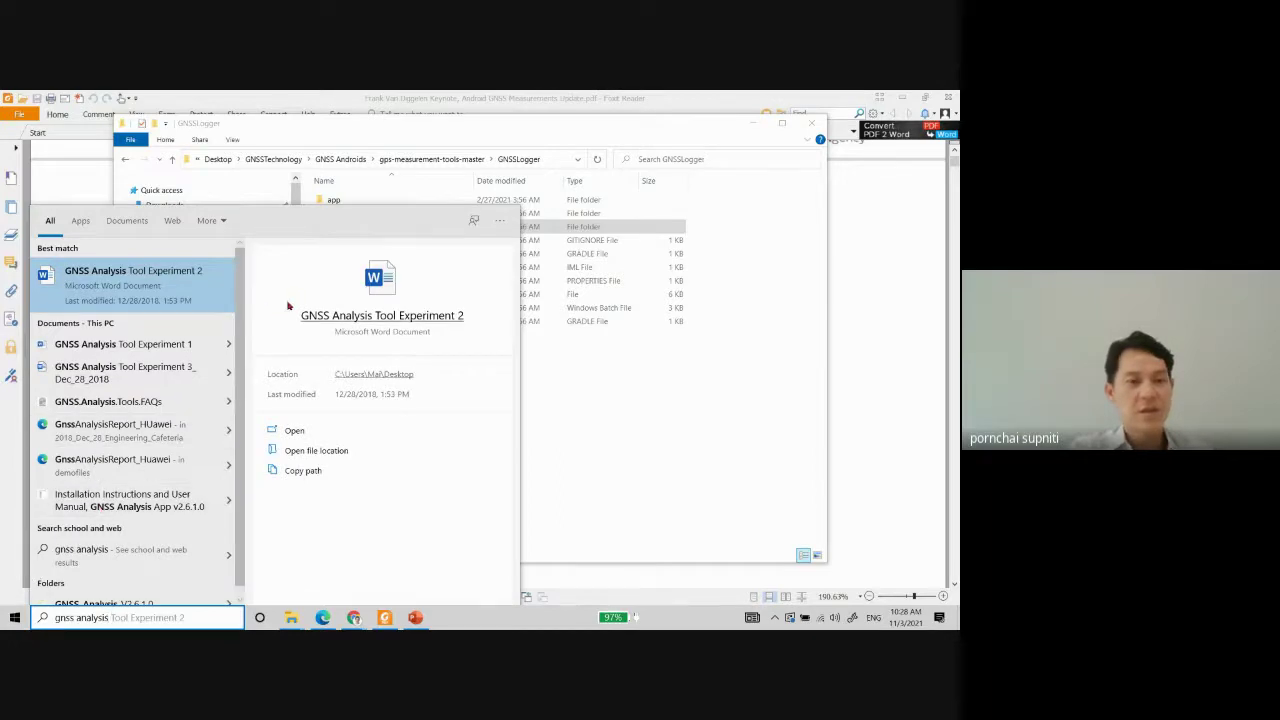
left_click(180, 345)
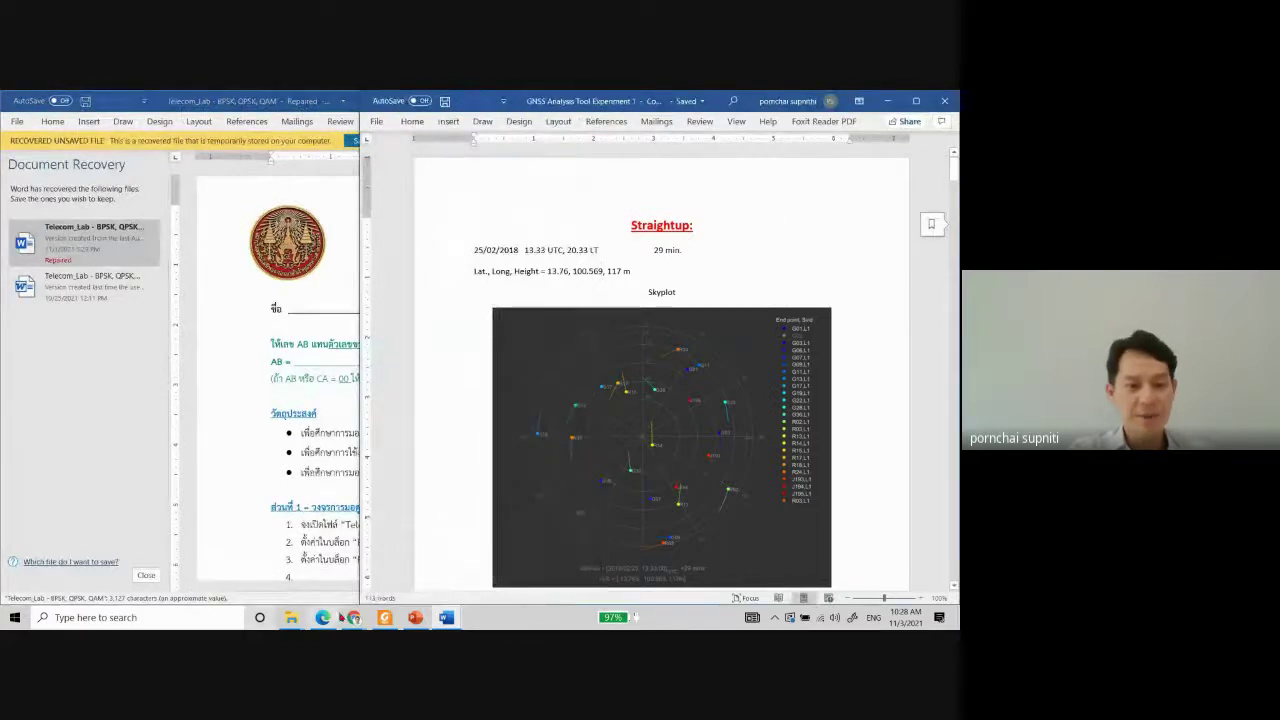
Switch to the File Explorer window showing GNSSTechnology and open the GNSS_Analysis_V2.6.1.0 folder on the Desktop.
left_click(108, 619)
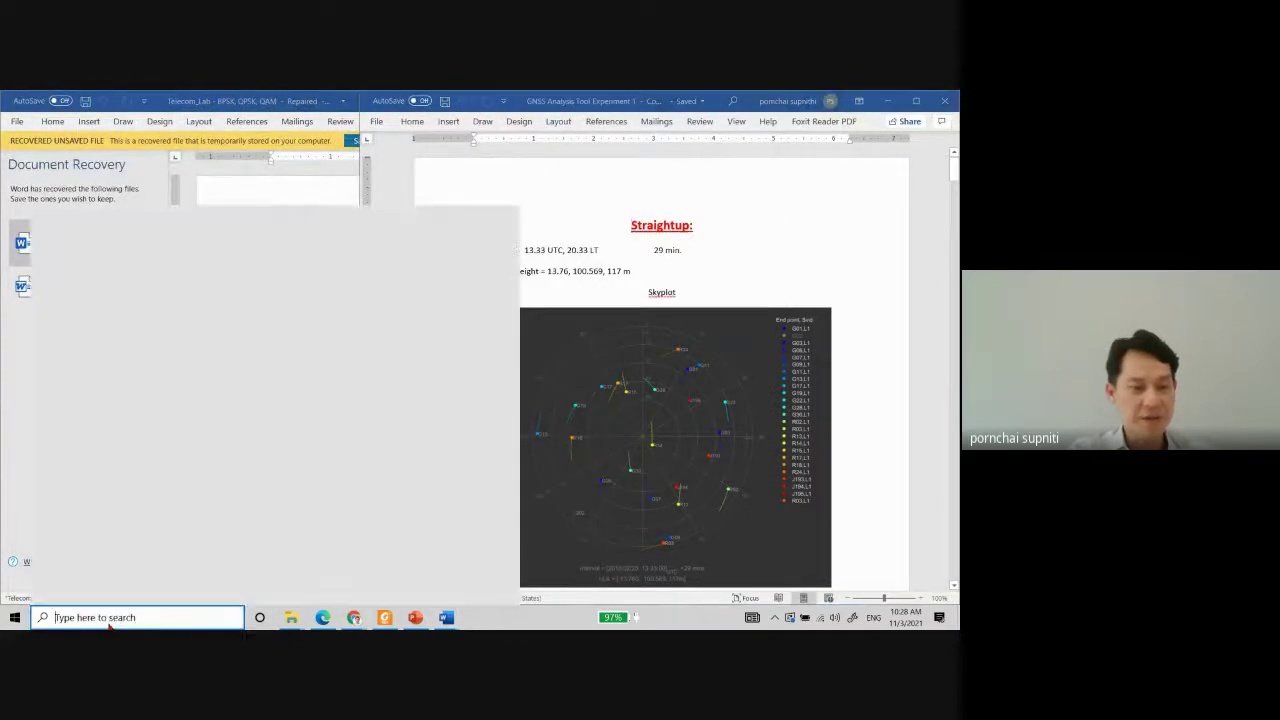
left_click(292, 619)
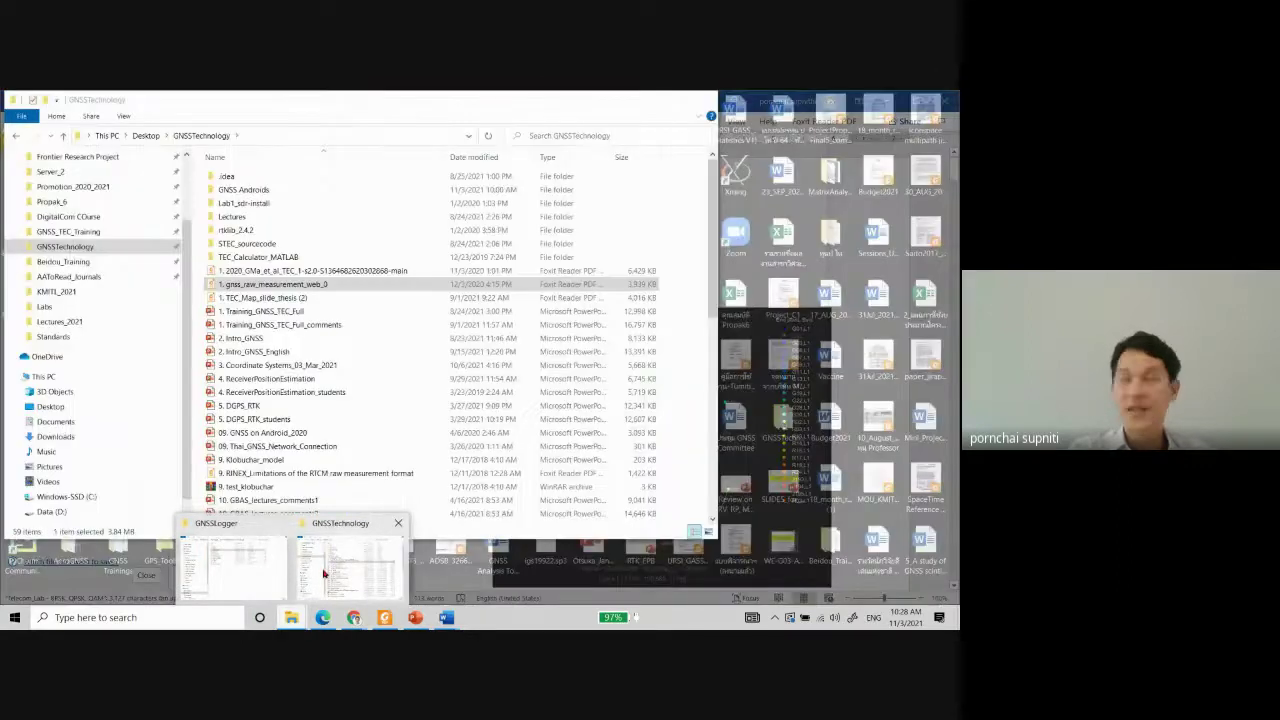
left_click(323, 573)
scroll(389, 362, "down", 6)
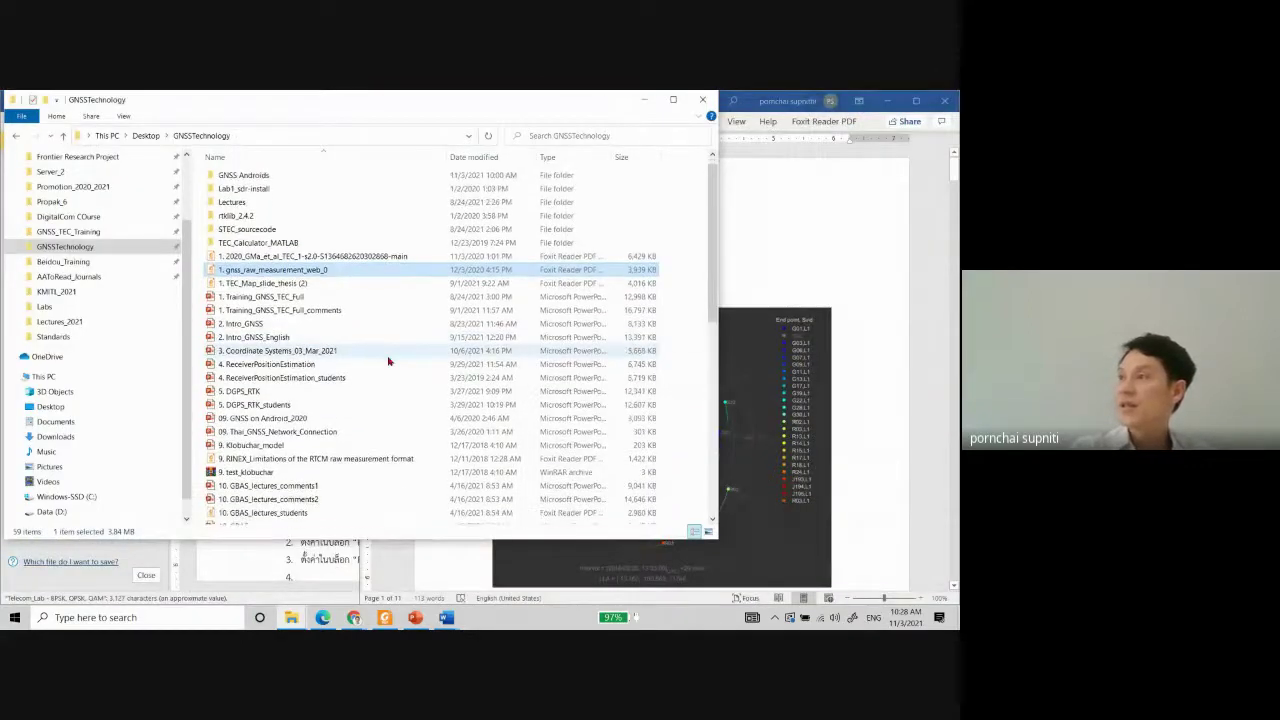
scroll(269, 326, "down", 5)
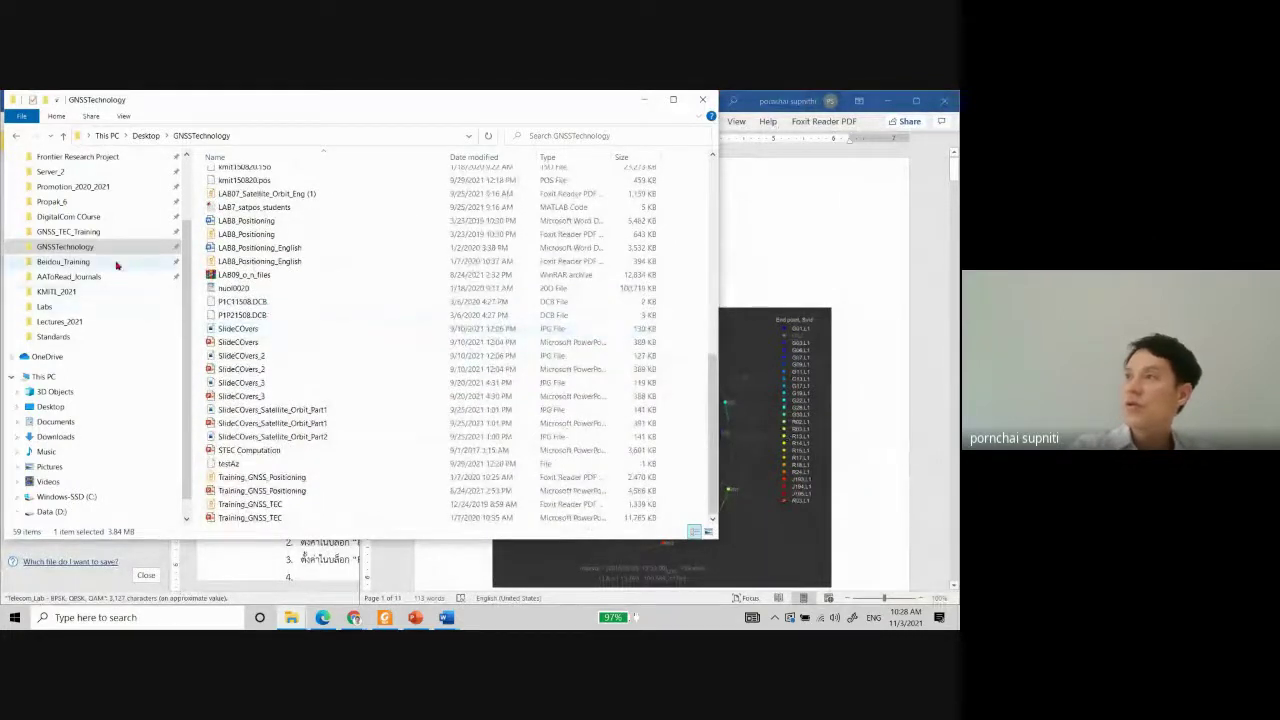
scroll(86, 186, "up", 2)
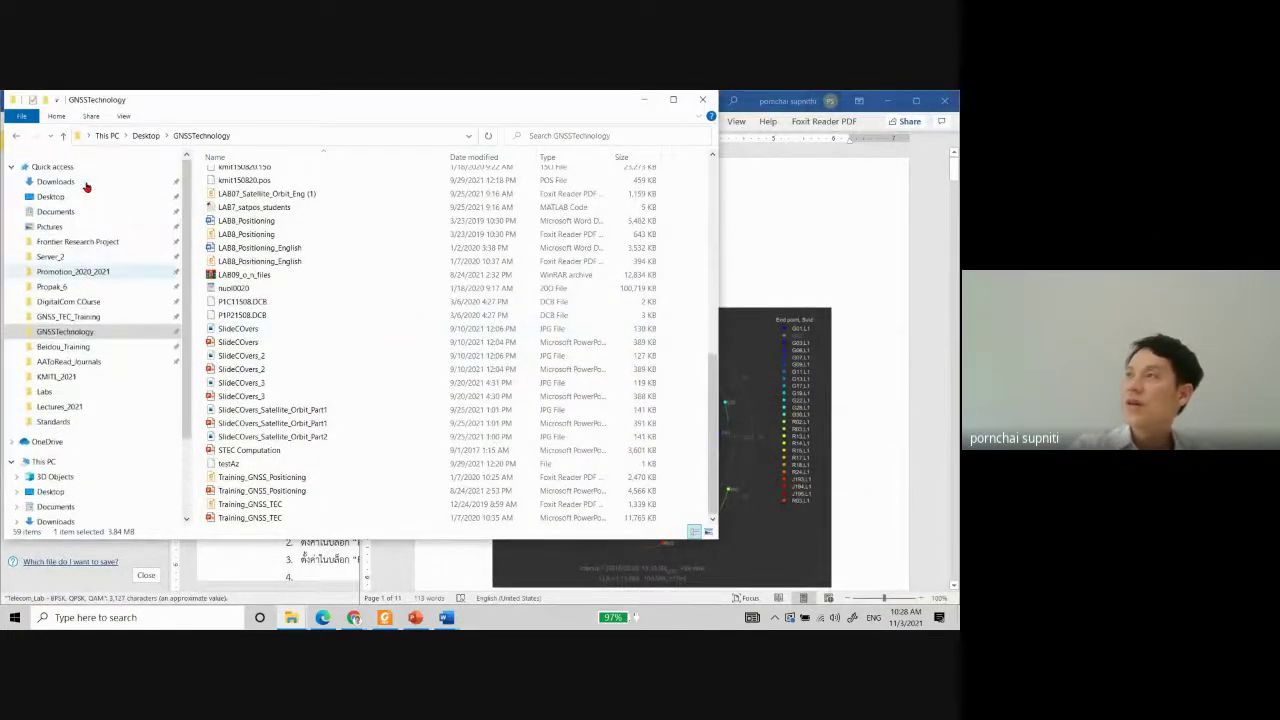
left_click(72, 197)
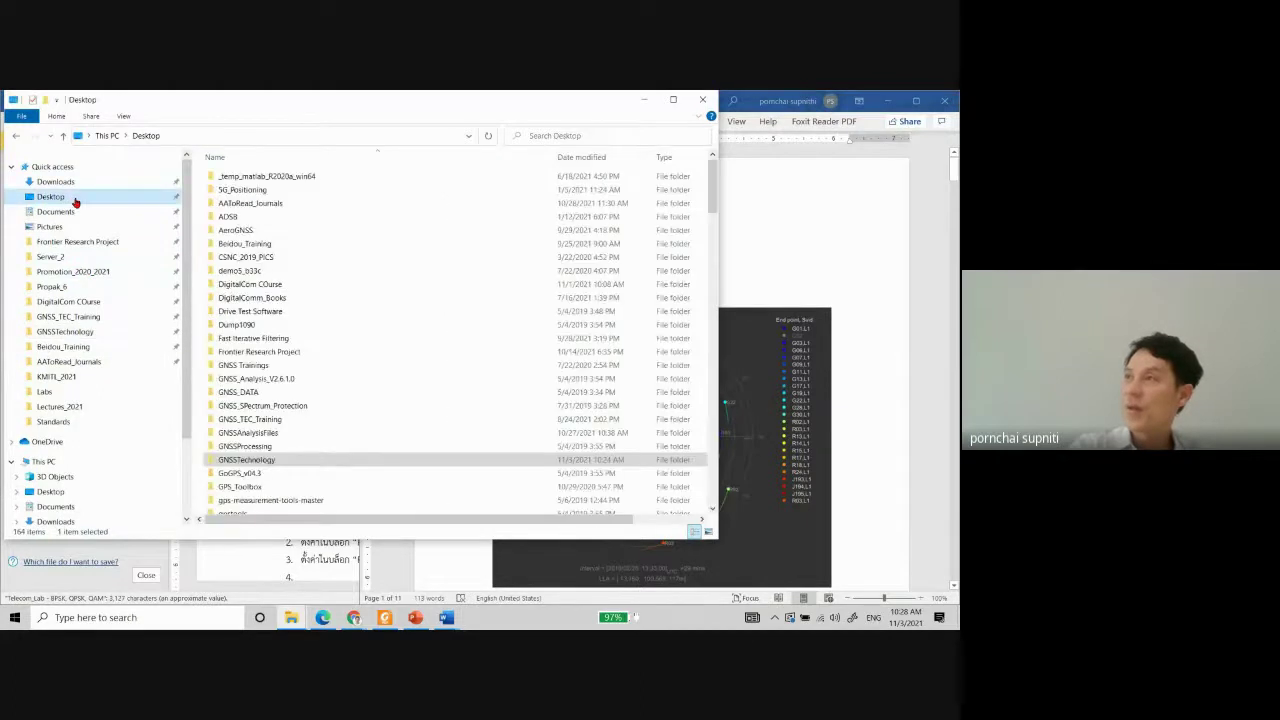
scroll(351, 341, "down", 4)
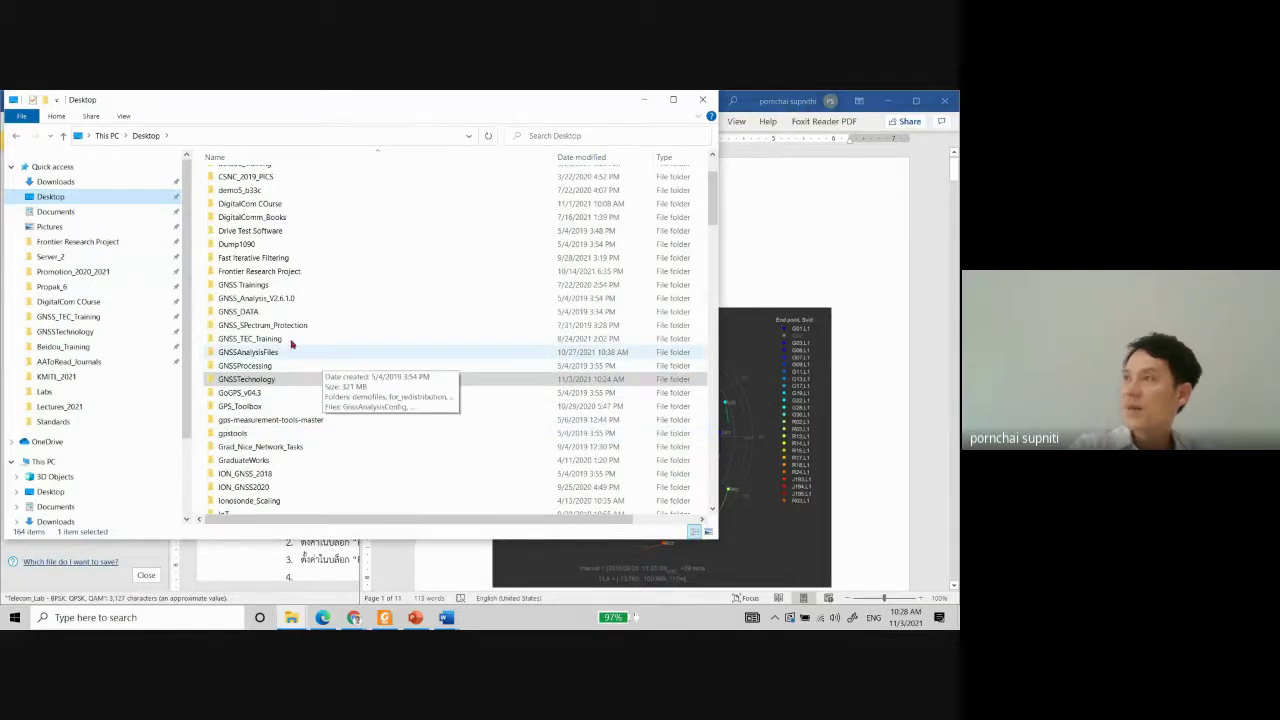
double_click(286, 299)
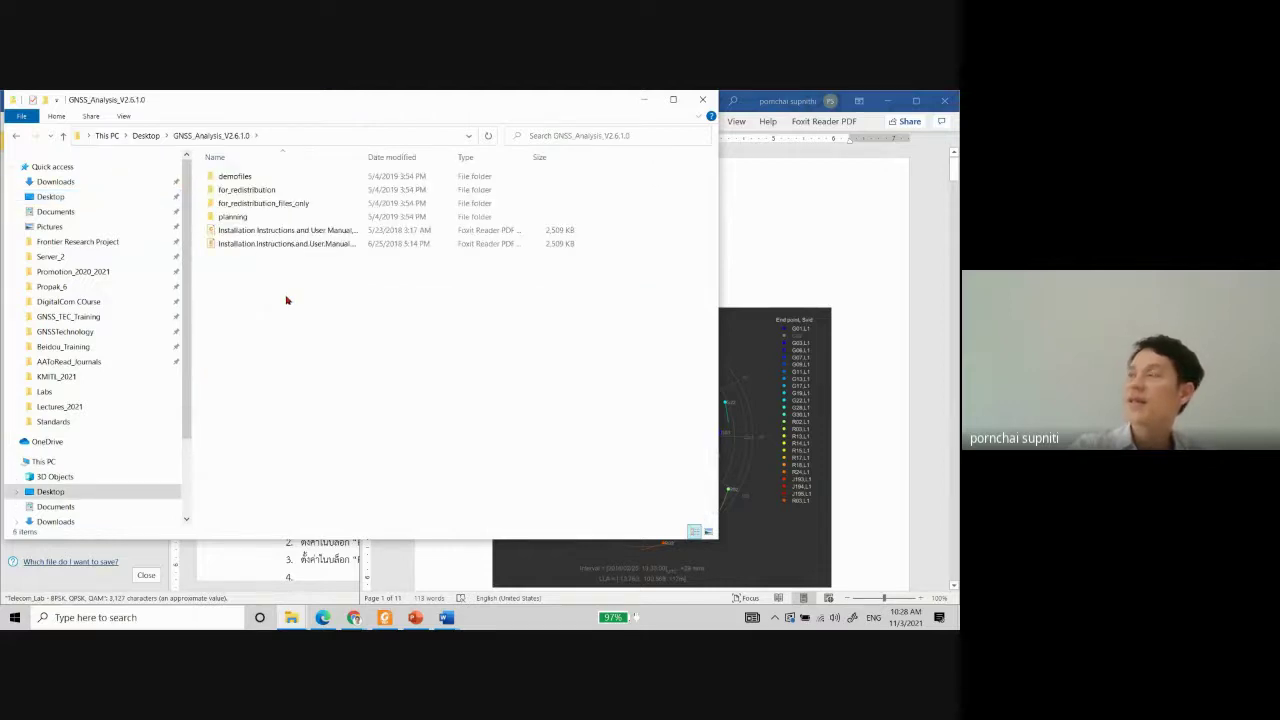
Reposition the folder window, view the contents of demofiles, and return to GNSS_Analysis_V2.6.1.0.
left_click_drag(467, 112, 499, 133)
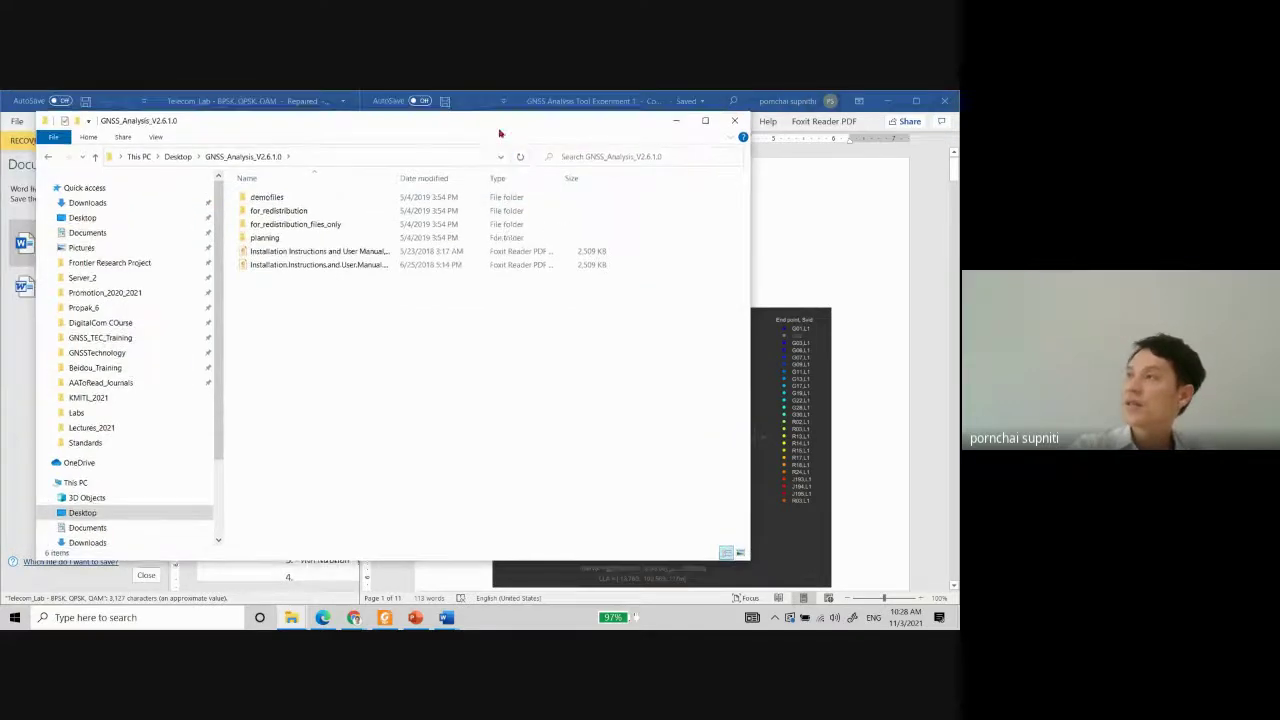
double_click(320, 196)
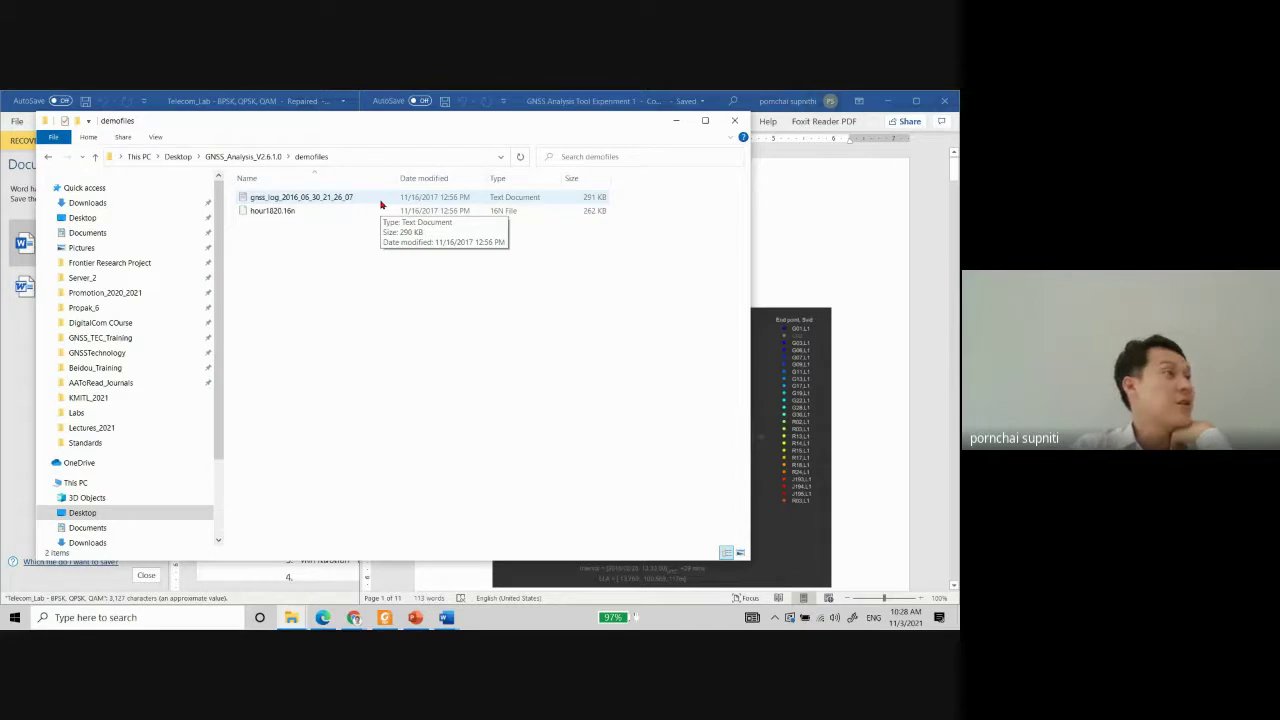
left_click(265, 157)
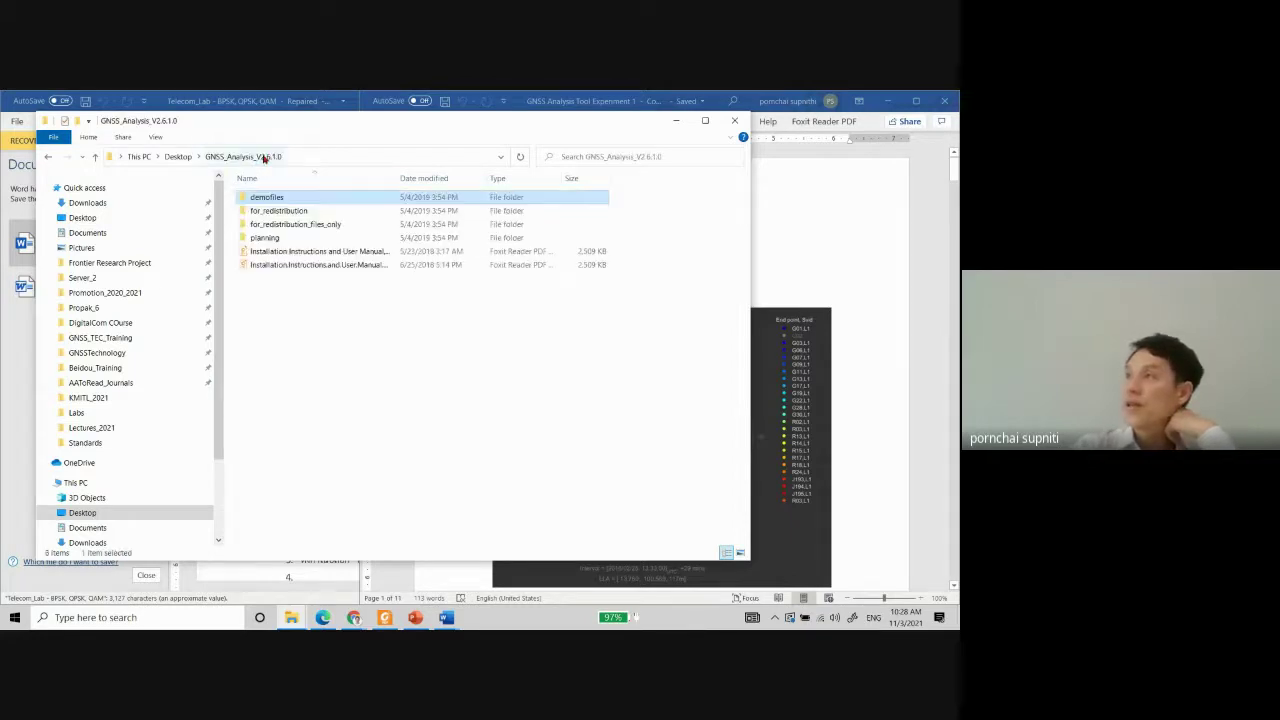
Launch the MyAppInstaller_web application from the for_redistribution folder.
double_click(272, 211)
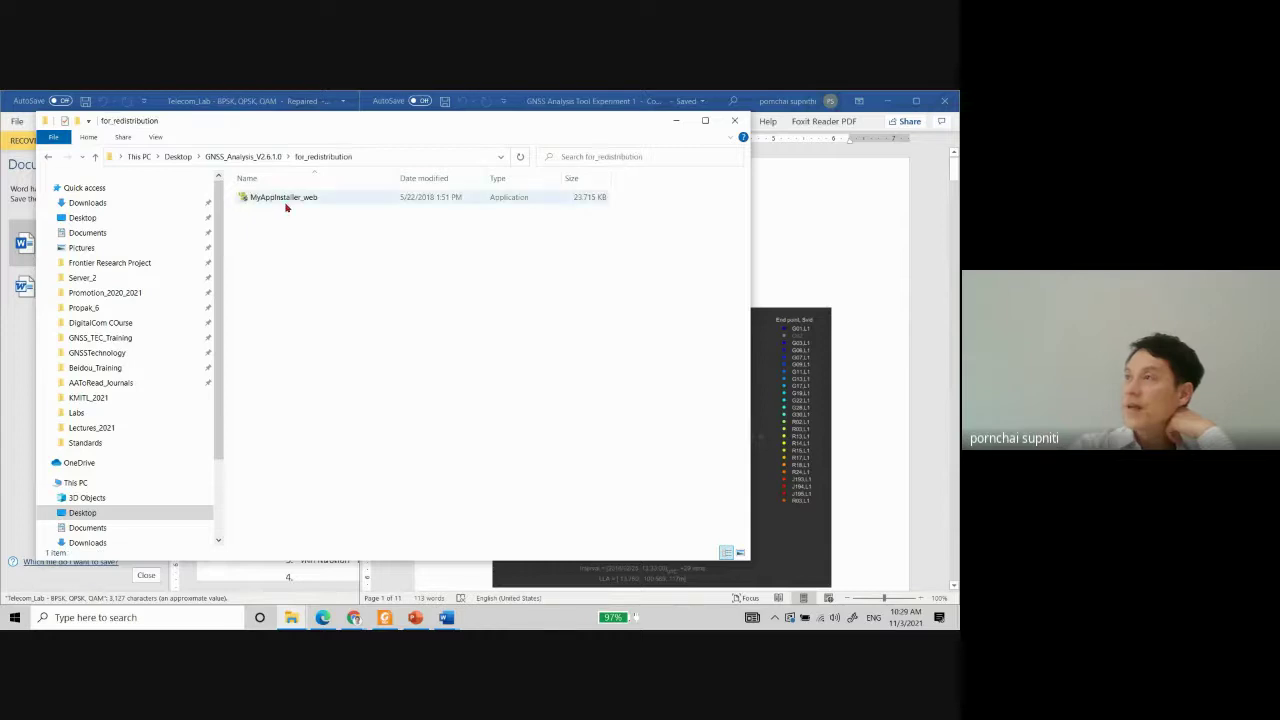
double_click(286, 207)
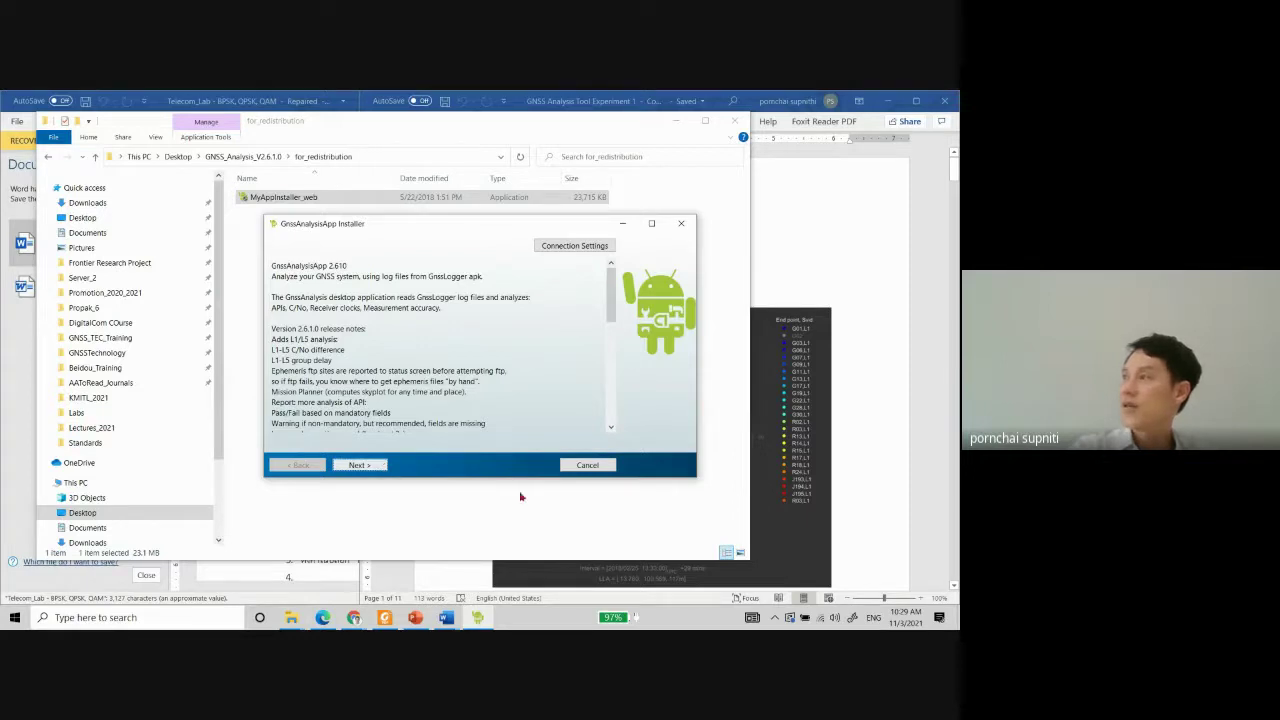
Quit the GnssAnalysisApp installer without installing and return to the GNSS_Analysis_V2.6.1.0 folder.
left_click(576, 466)
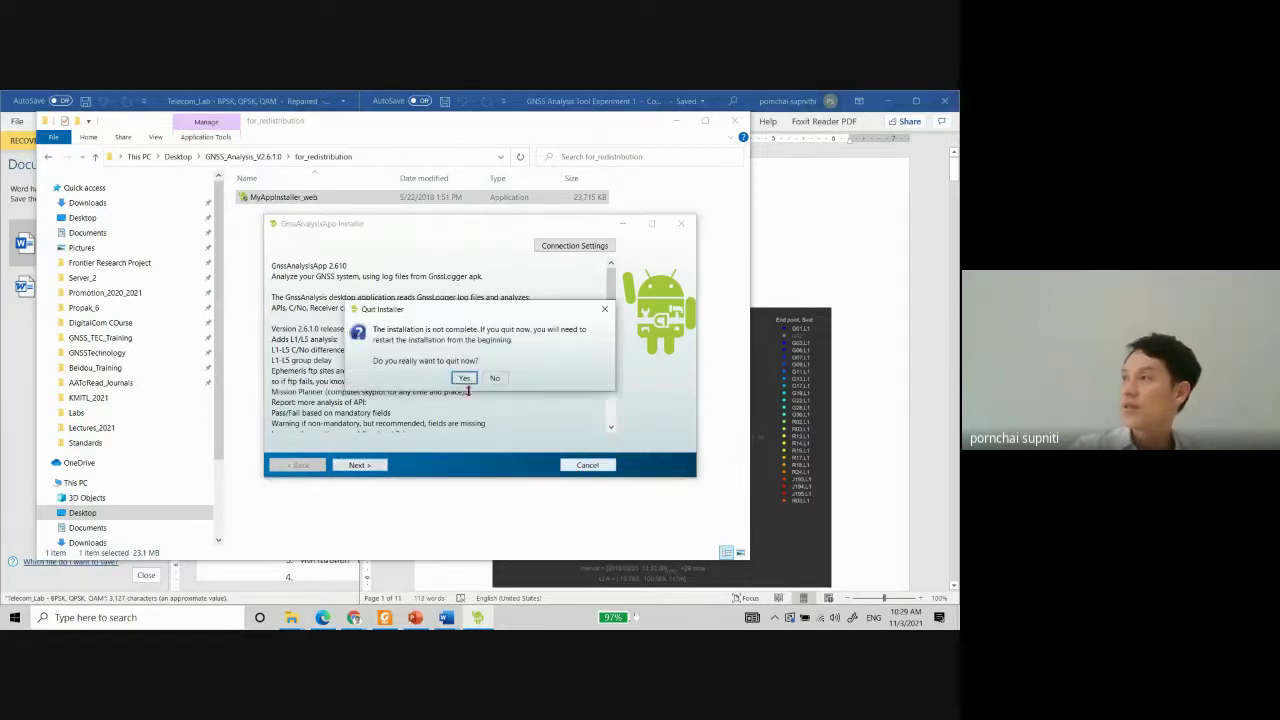
left_click(464, 378)
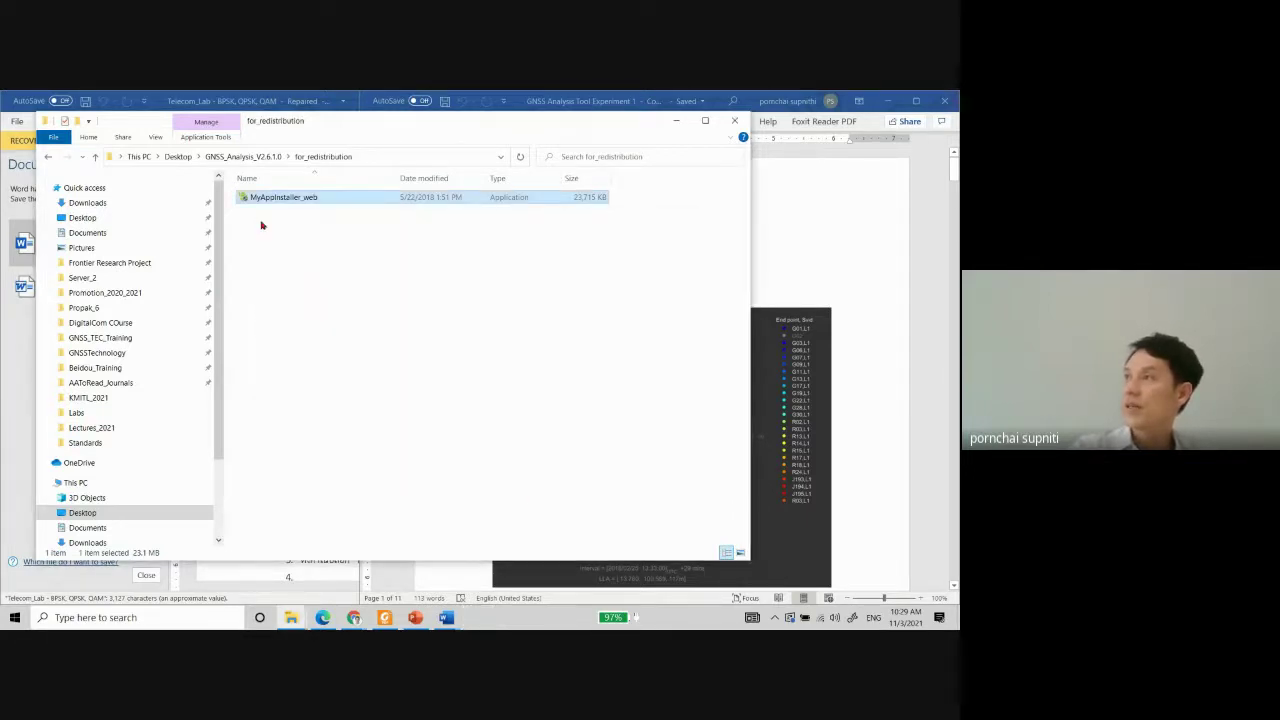
left_click(263, 157)
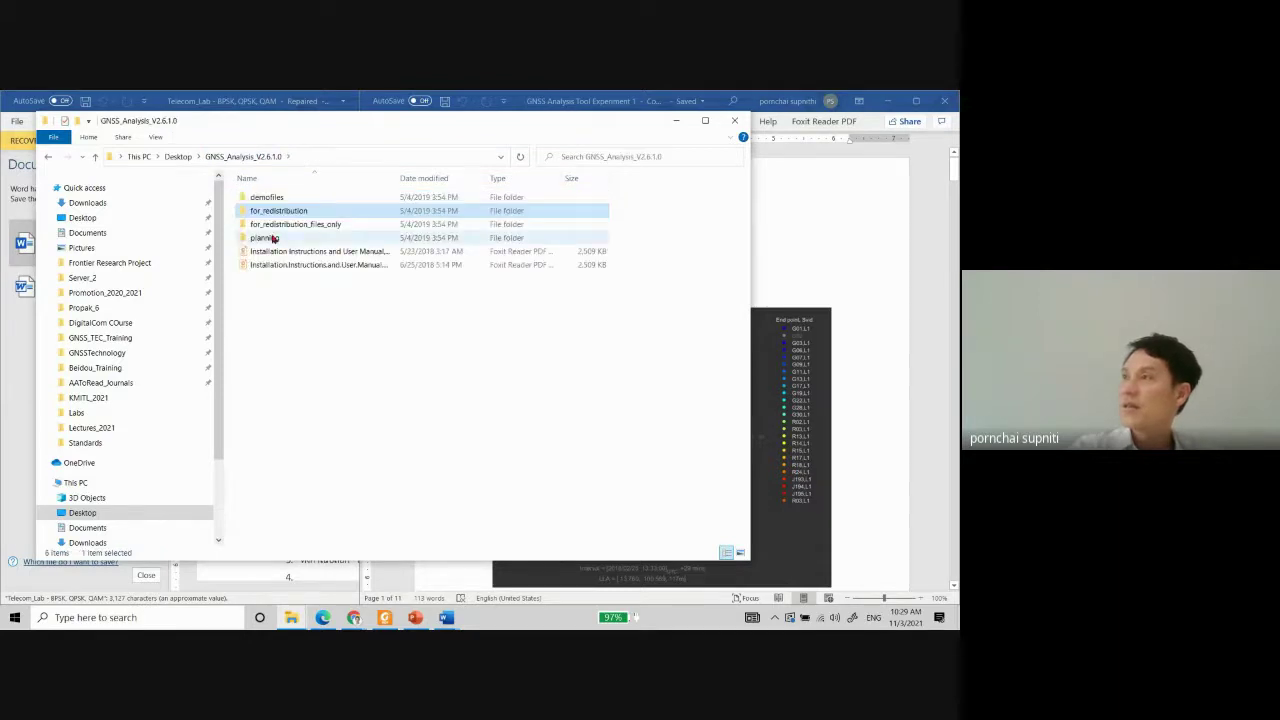
View the contents of the demofiles and for_redistribution_files_only folders, returning to GNSS_Analysis_V2.6.1.0 after each.
left_click(291, 200)
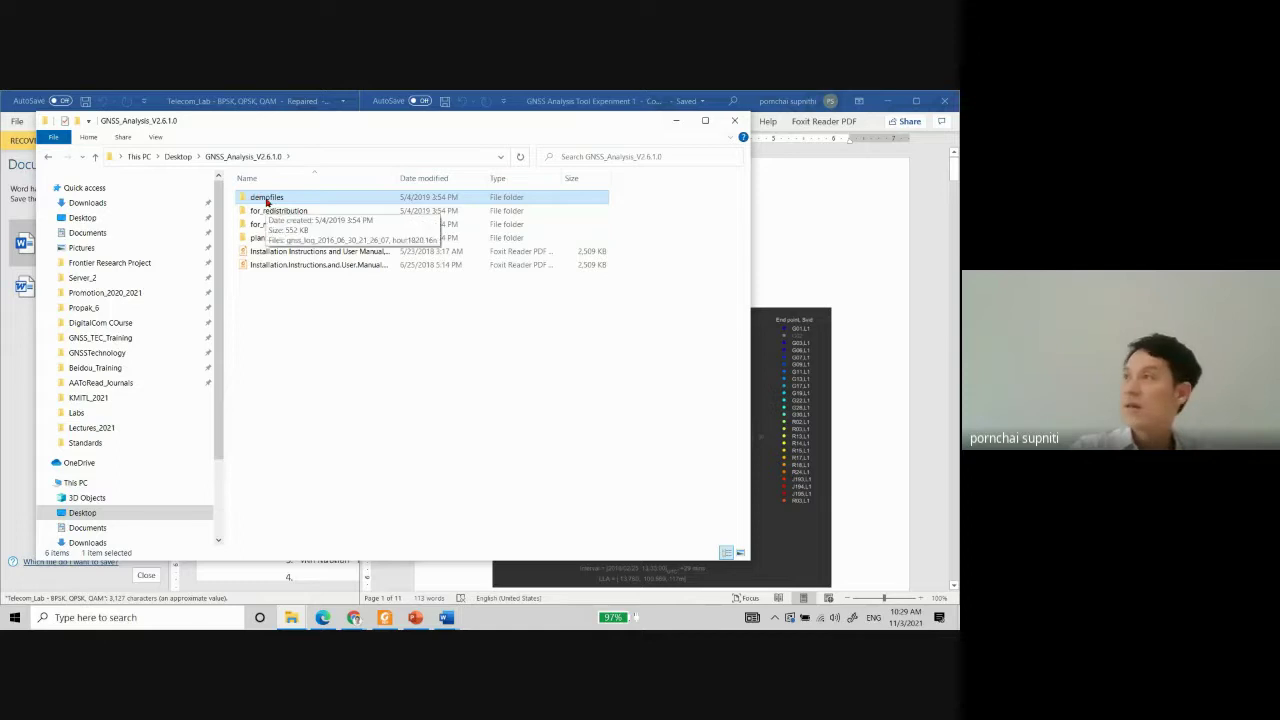
double_click(266, 200)
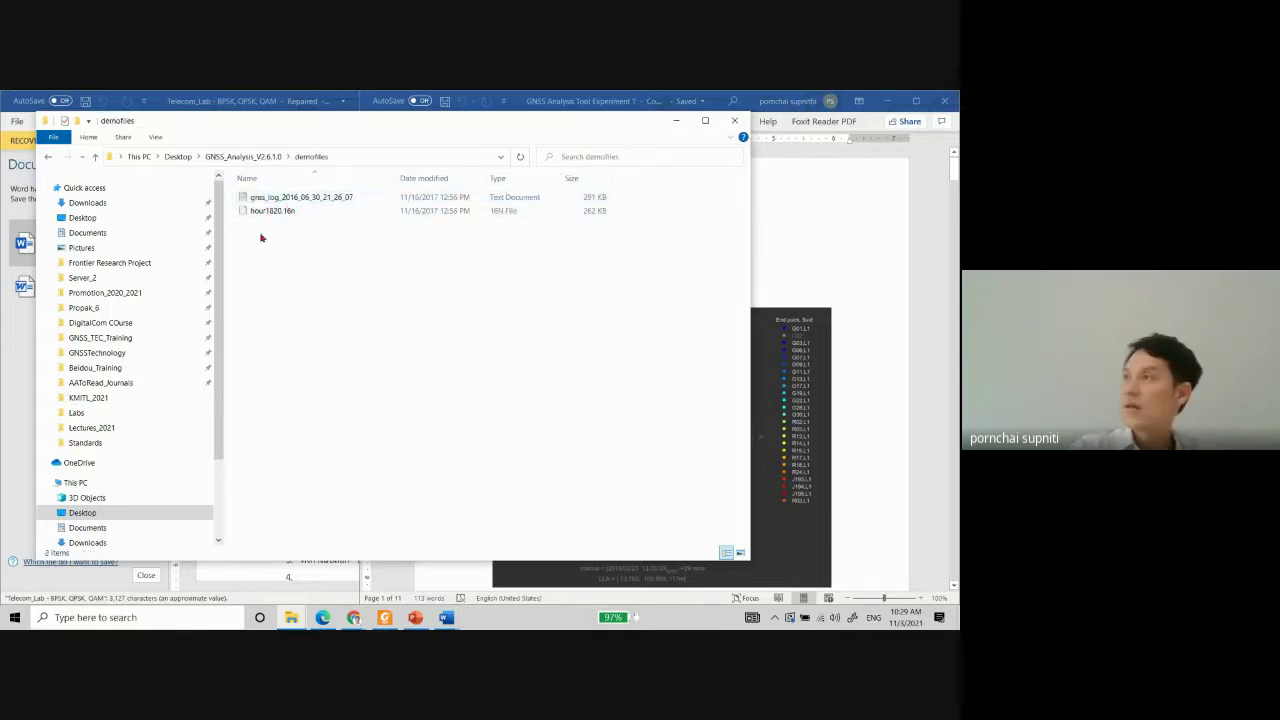
left_click(268, 157)
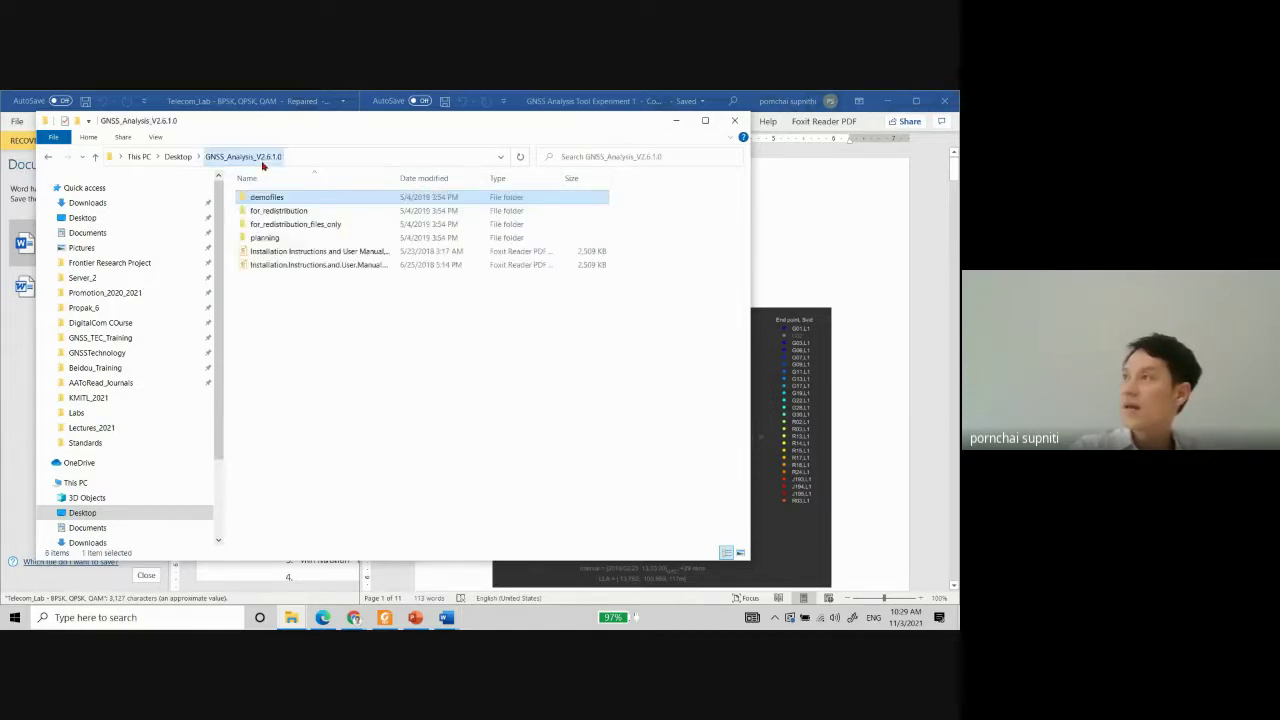
double_click(277, 226)
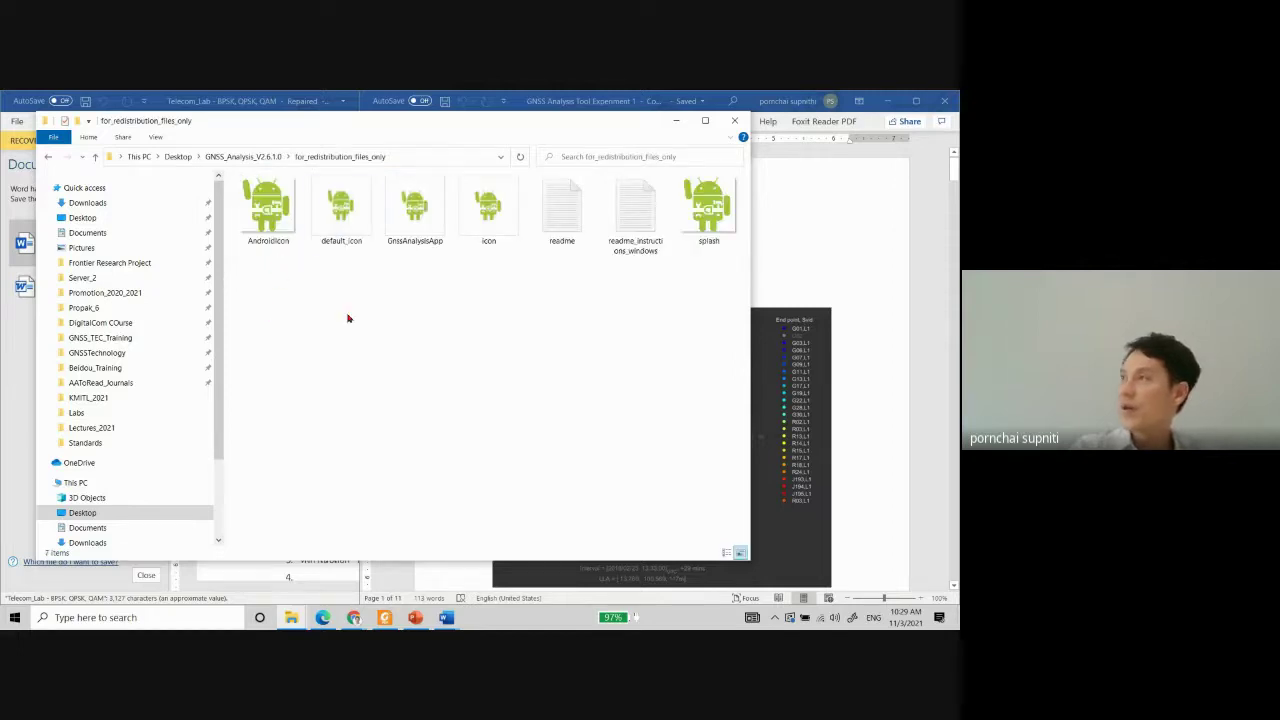
left_click(245, 157)
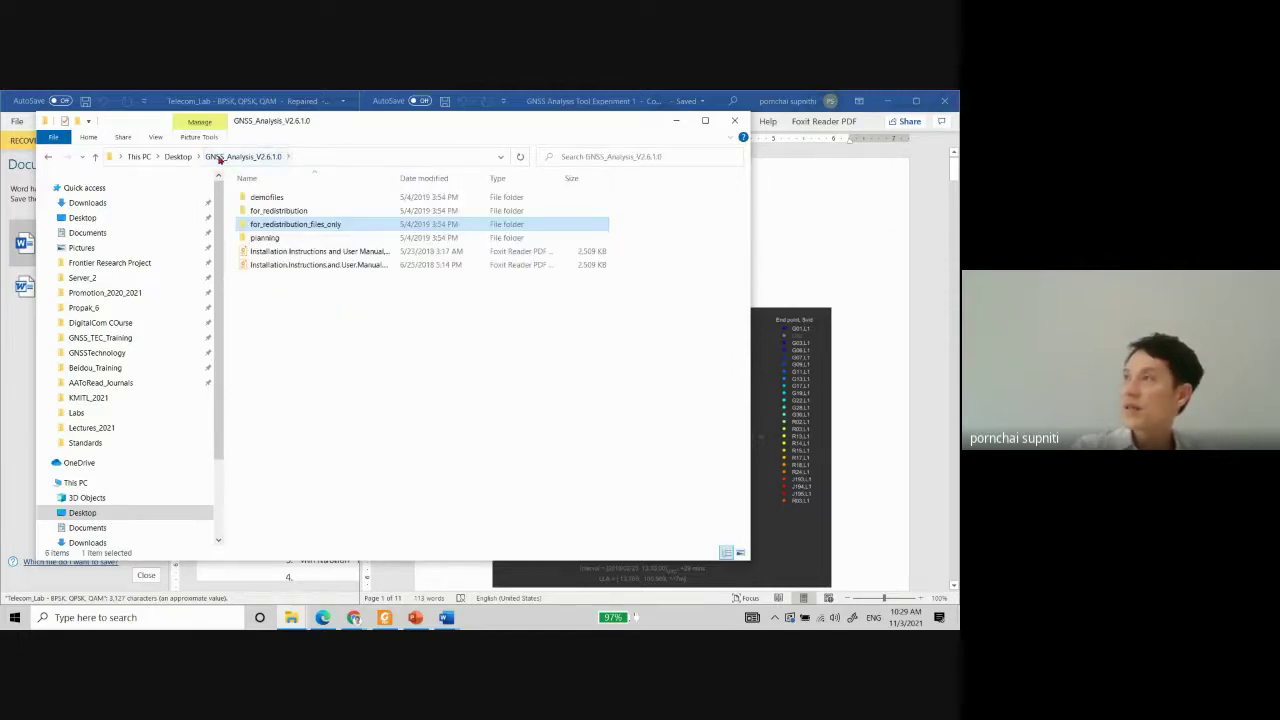
Look through the folders and files on the Desktop for the GNSS analysis application.
left_click(179, 157)
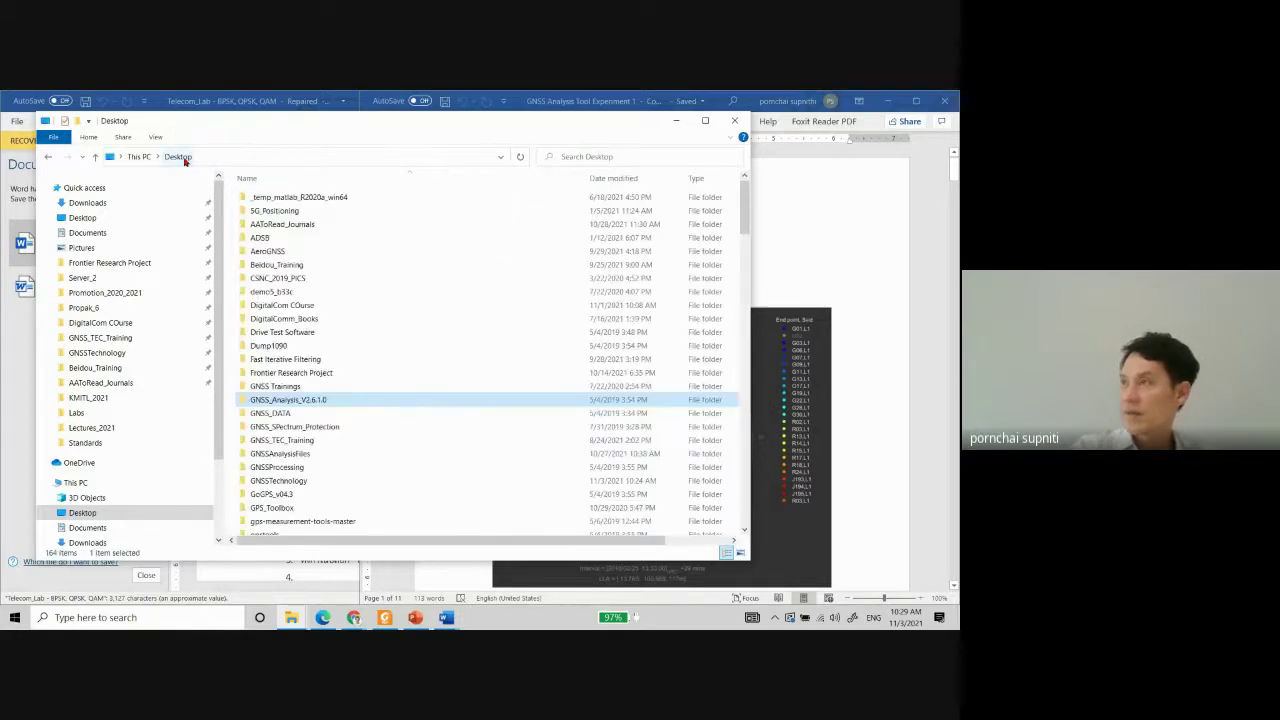
scroll(529, 319, "down", 20)
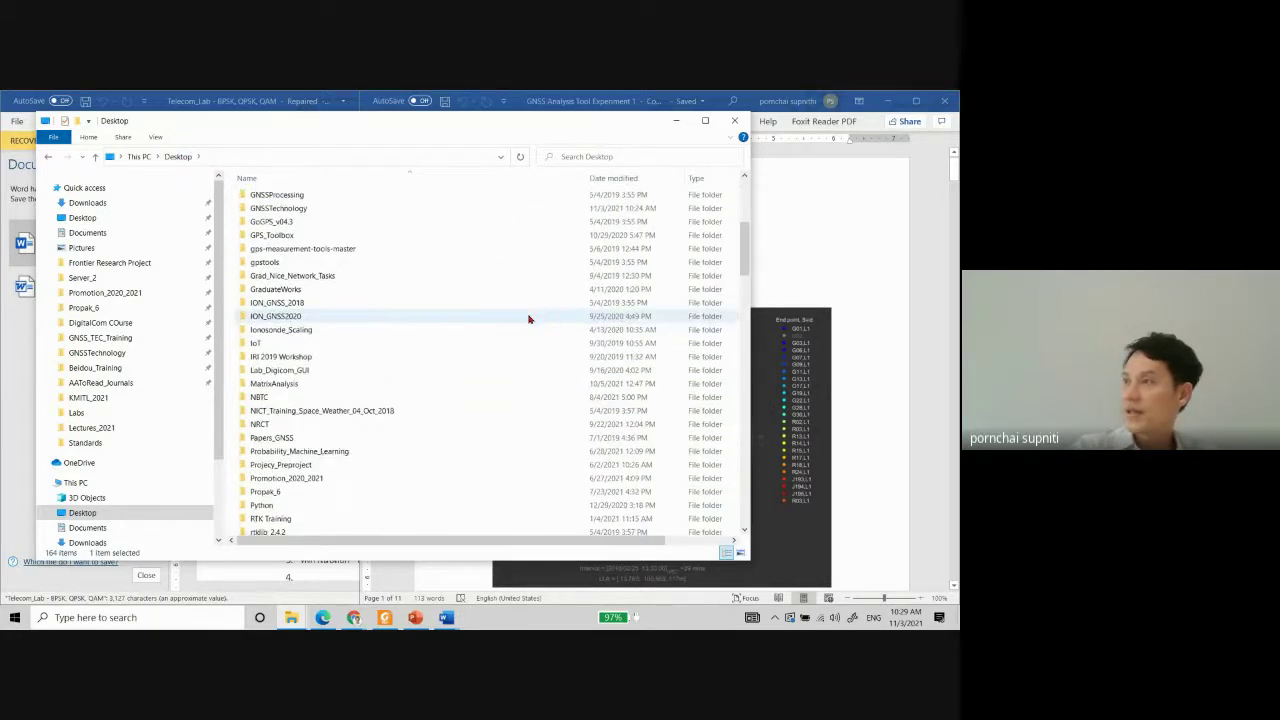
scroll(393, 462, "down", 6)
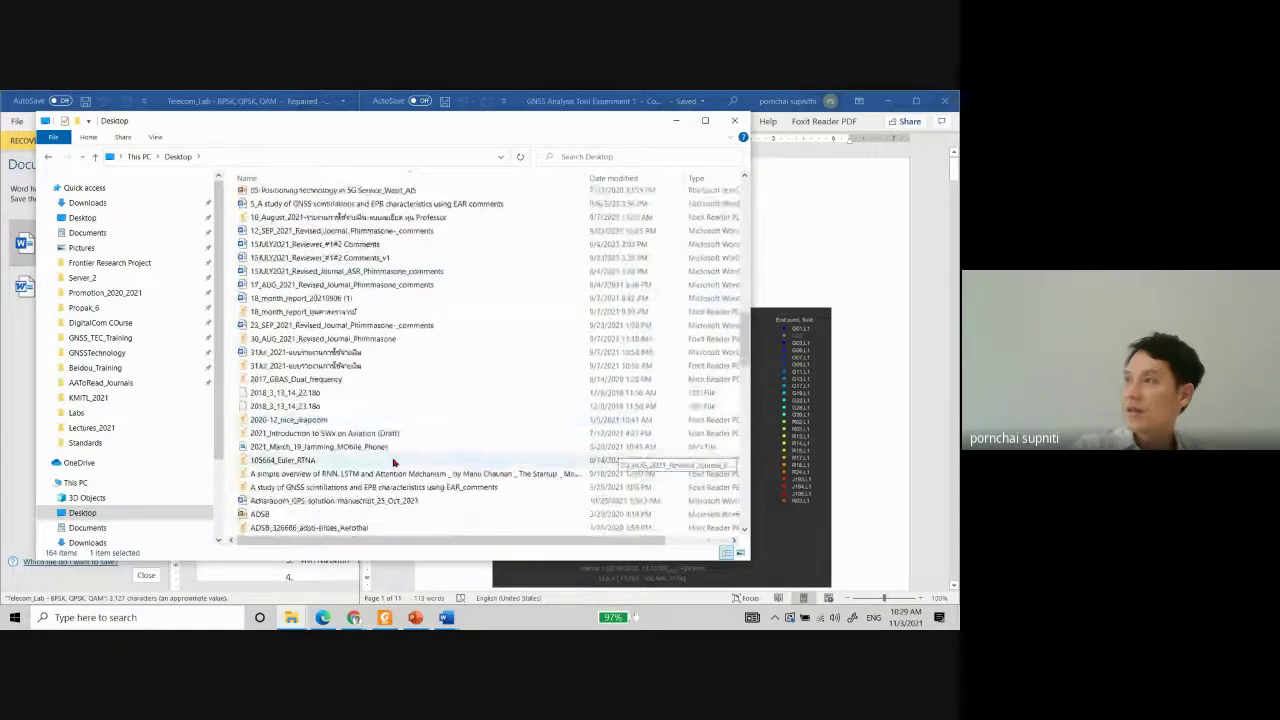
scroll(393, 462, "down", 8)
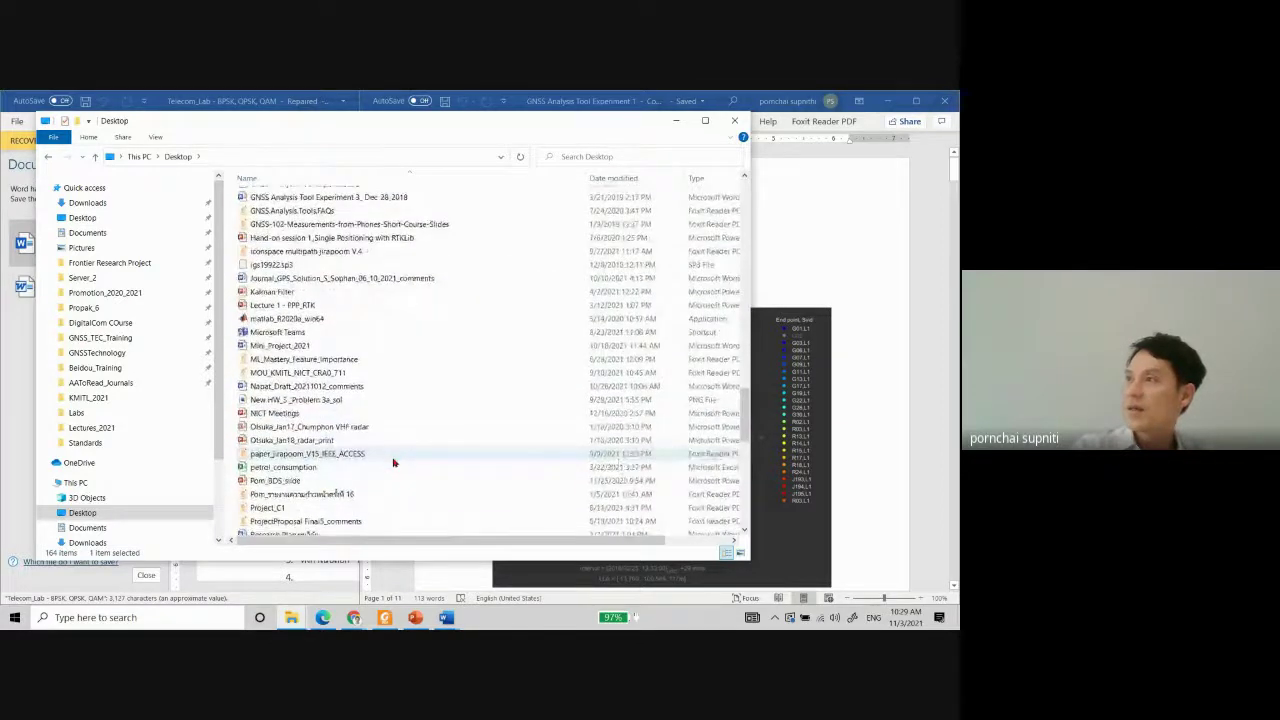
scroll(380, 470, "down", 5)
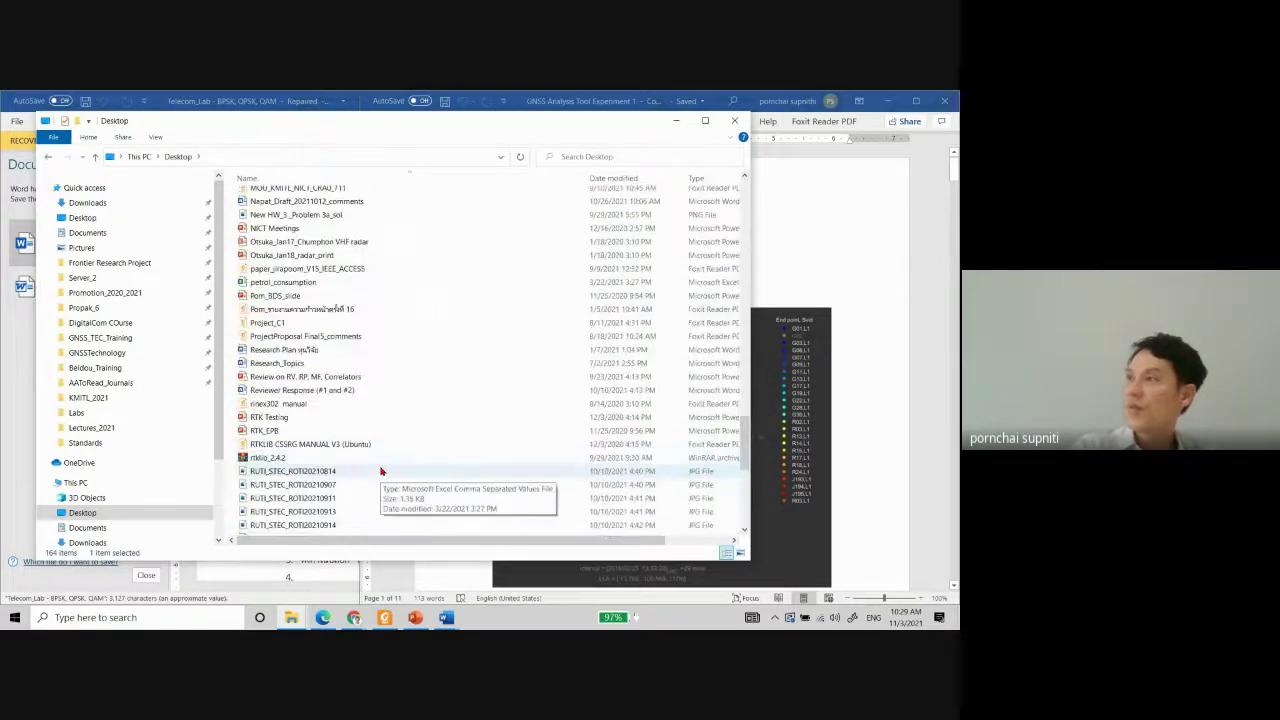
scroll(380, 470, "down", 6)
scroll(380, 470, "down", 3)
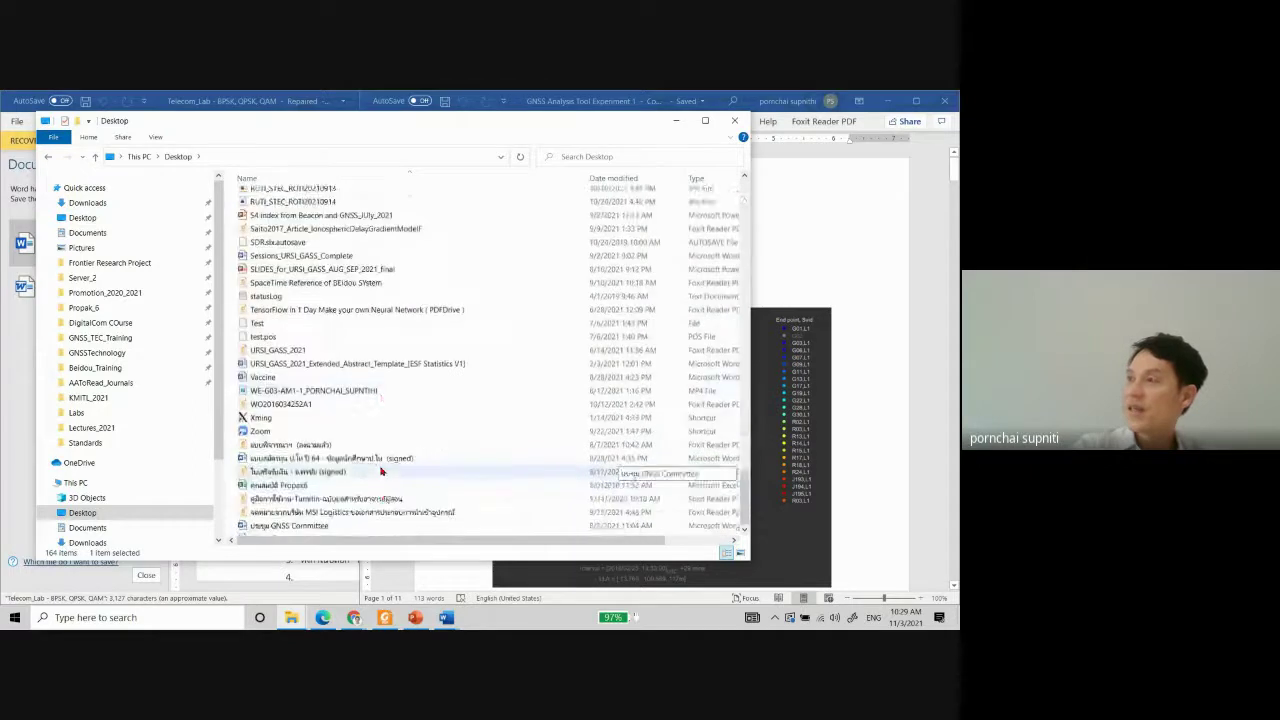
Search the computer for "gnss" and launch GnssAnalysisApp.
left_click(90, 620)
type("gn")
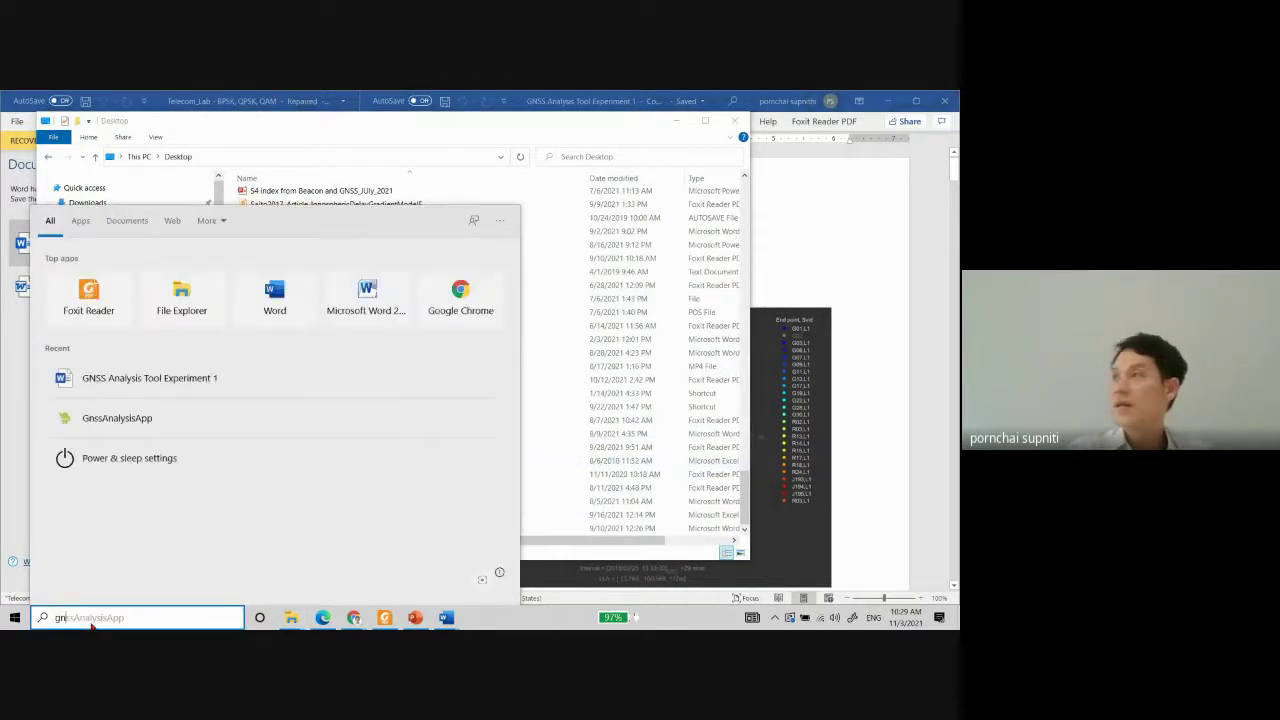
type("ss")
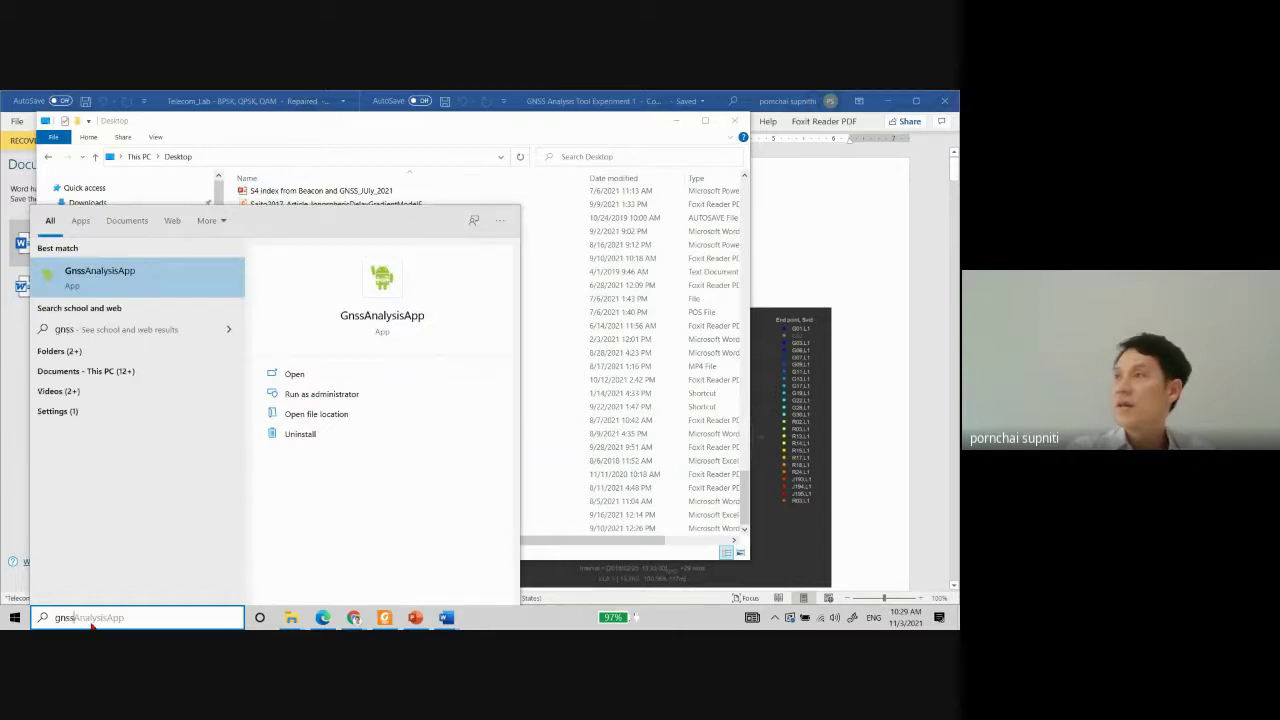
key("Right")
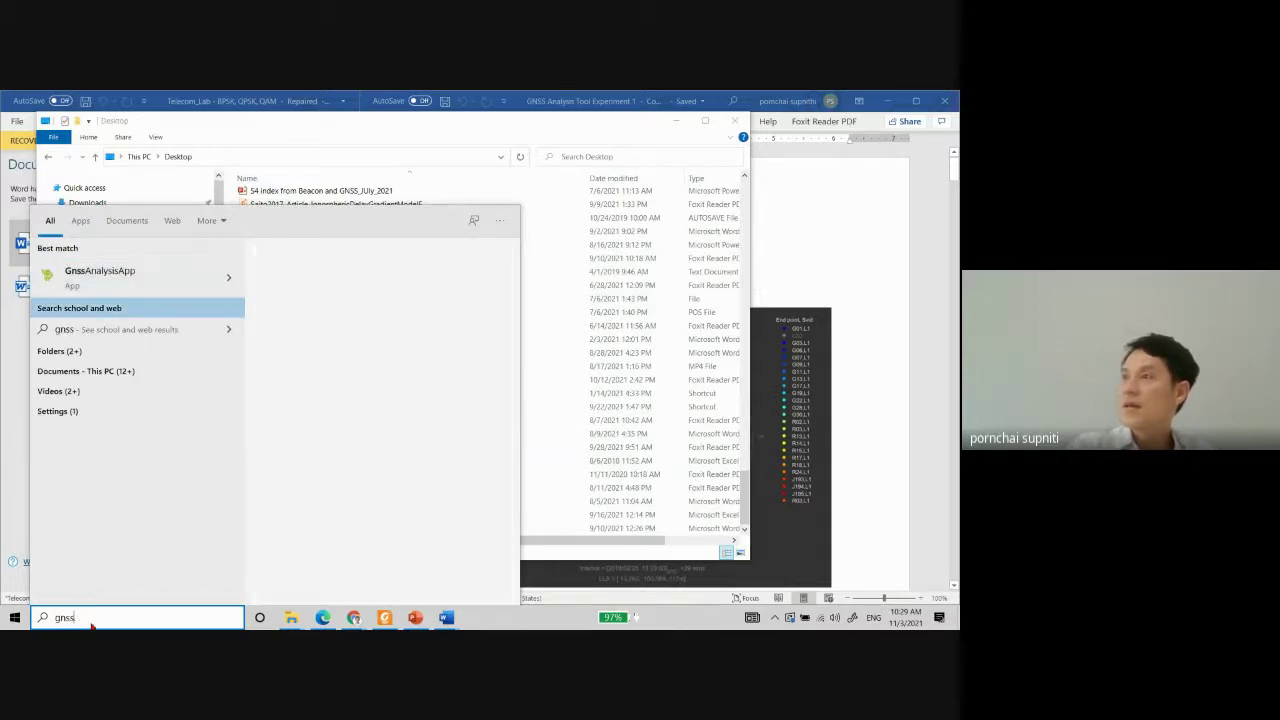
key("Return")
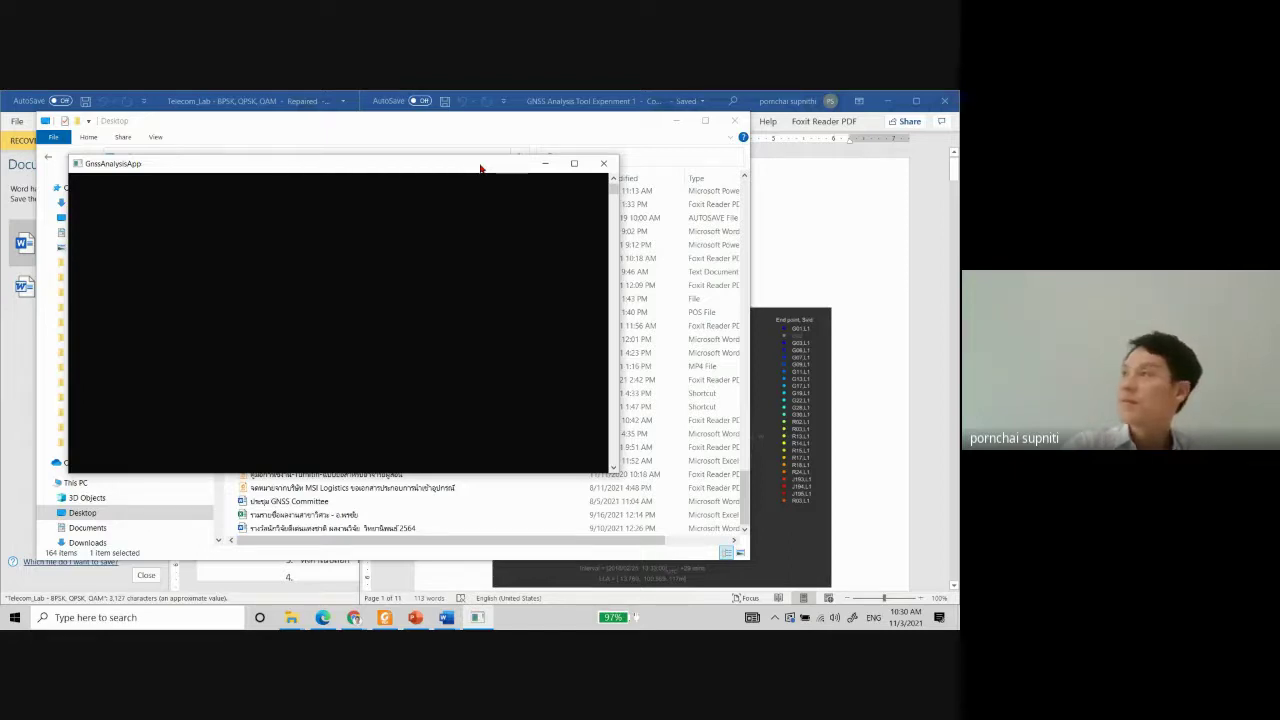
Move the GnssAnalysisApp console window aside and maximize the Android GNSS Analysis control panel.
left_click_drag(480, 168, 768, 213)
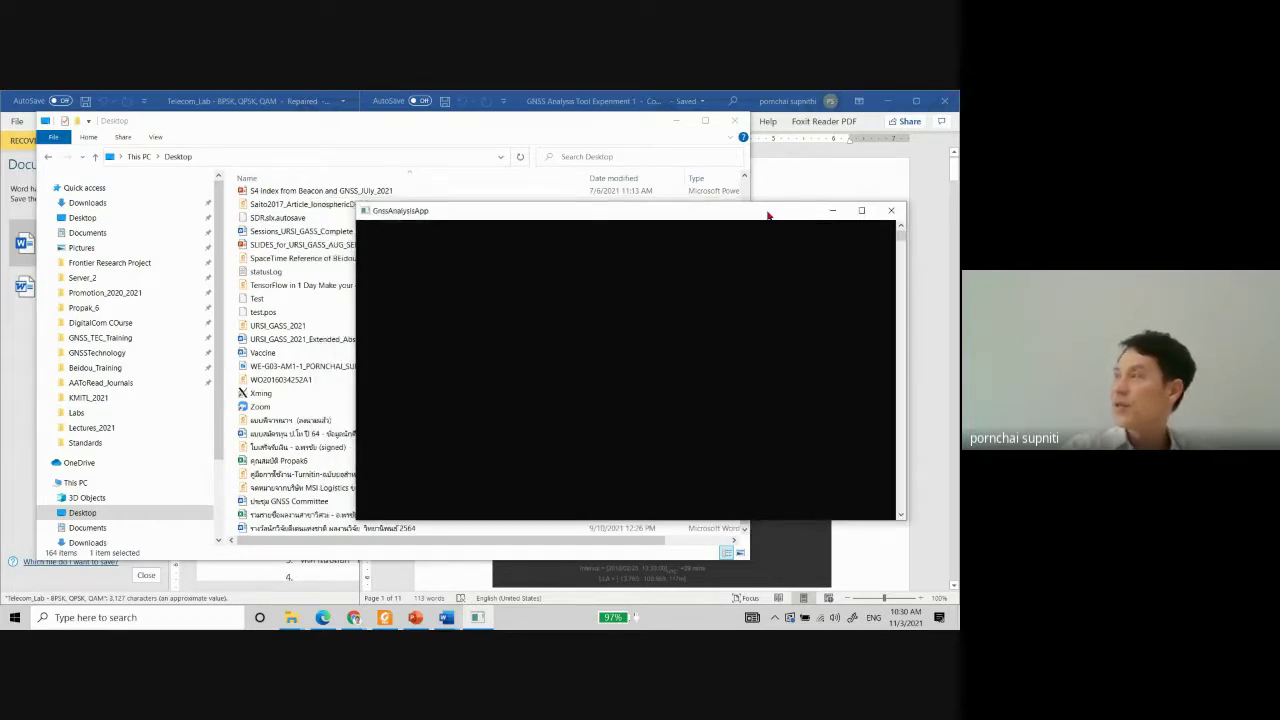
left_click_drag(777, 202, 777, 188)
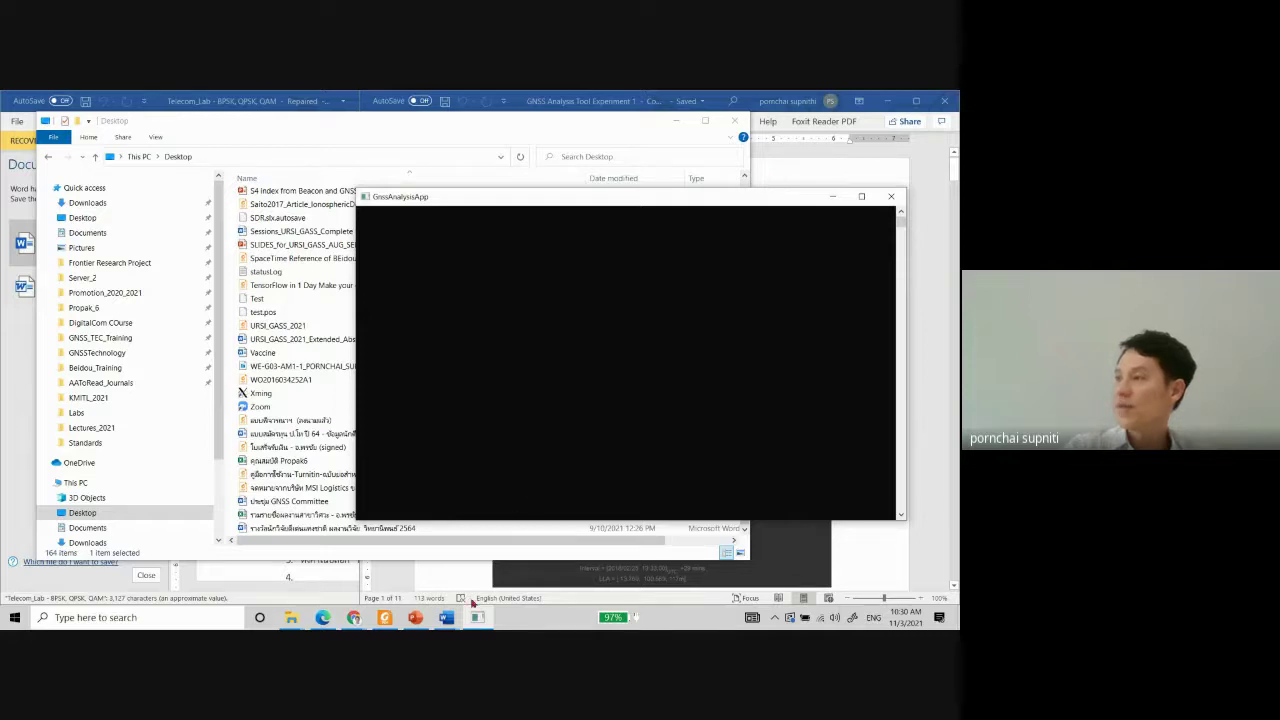
mouse_move(485, 616)
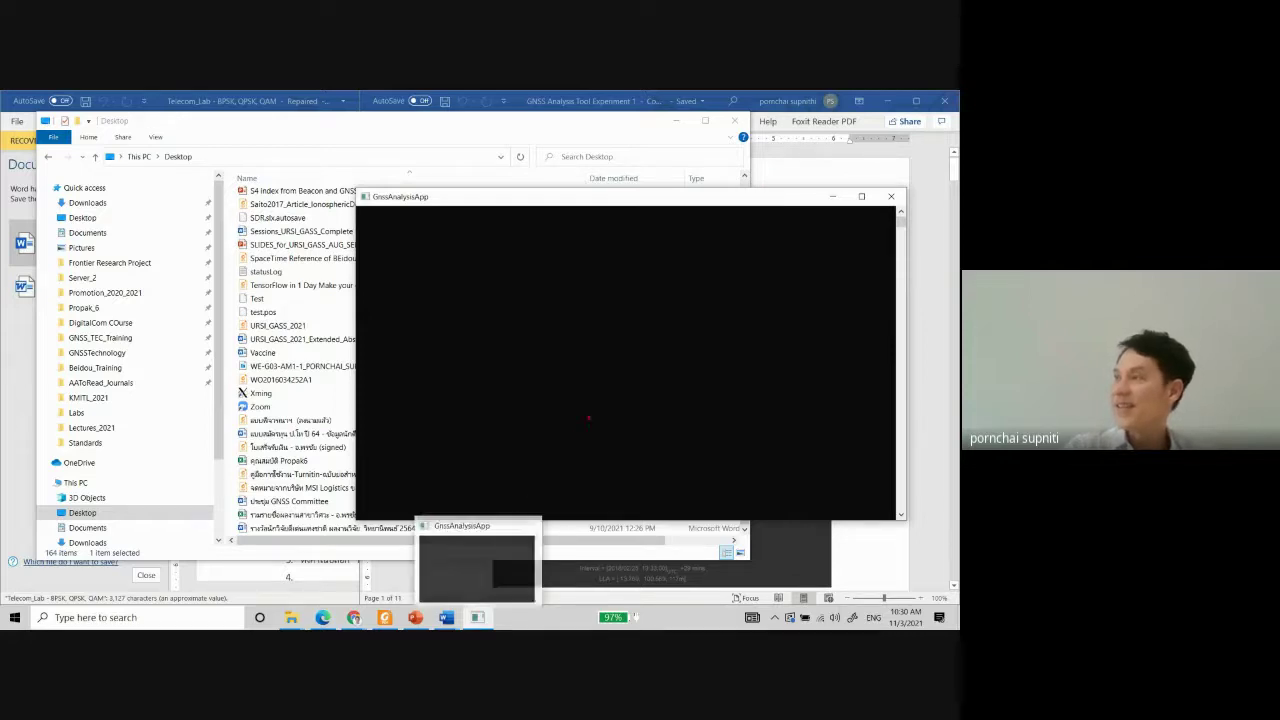
left_click(596, 402)
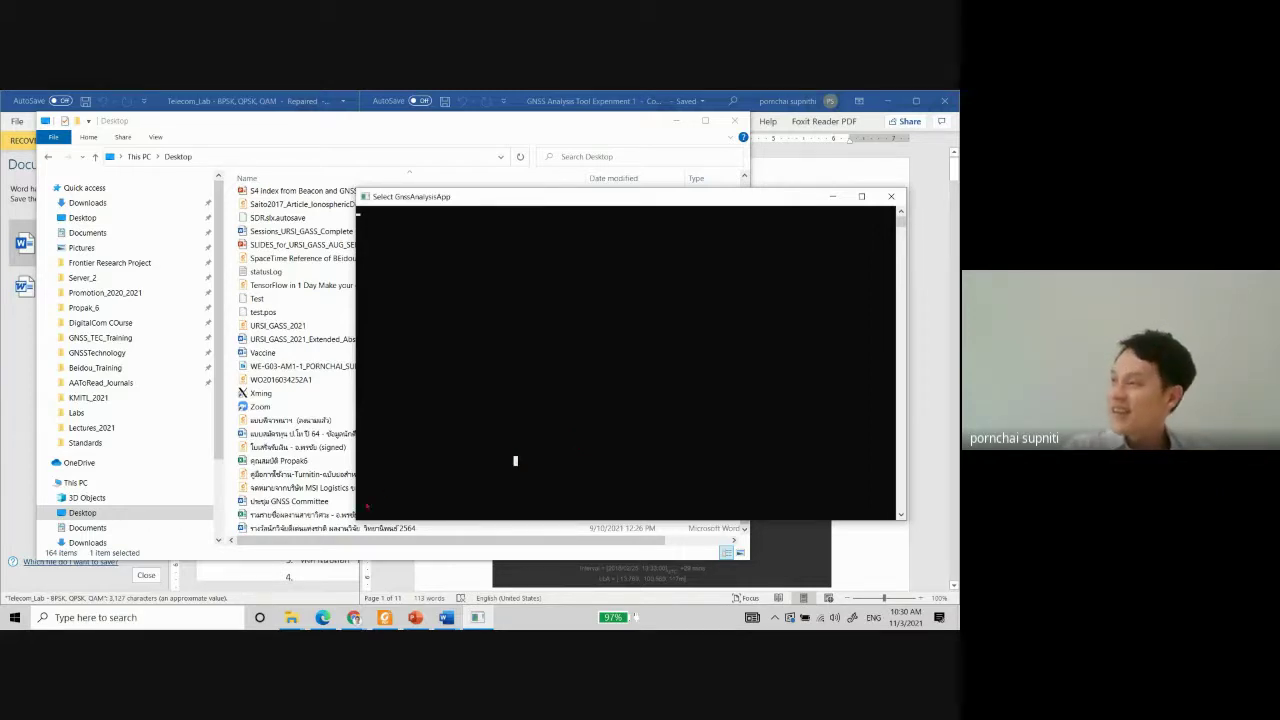
mouse_move(448, 614)
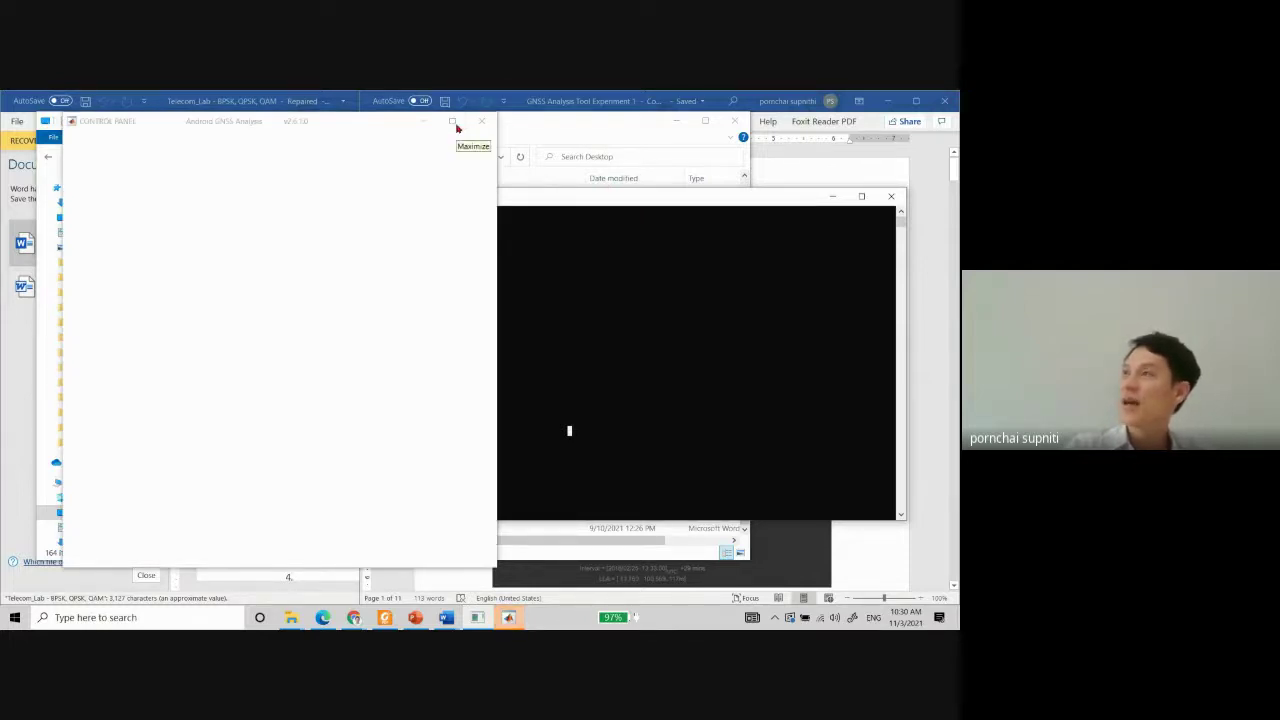
left_click(454, 126)
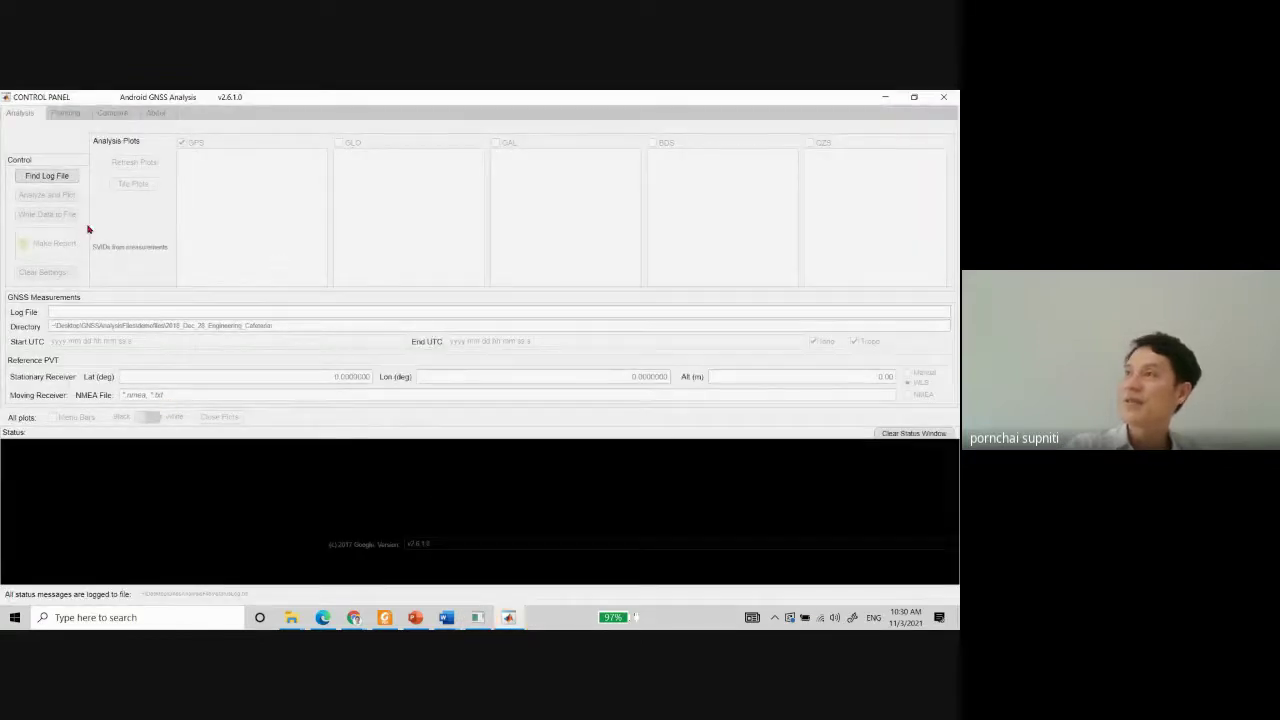
Load the log file gnss_log_2018_12_21_17_14_37Noul_footvall_2 from the NUOL_Football_Field_21-Dec_2018 folder inside demofiles.
left_click(58, 179)
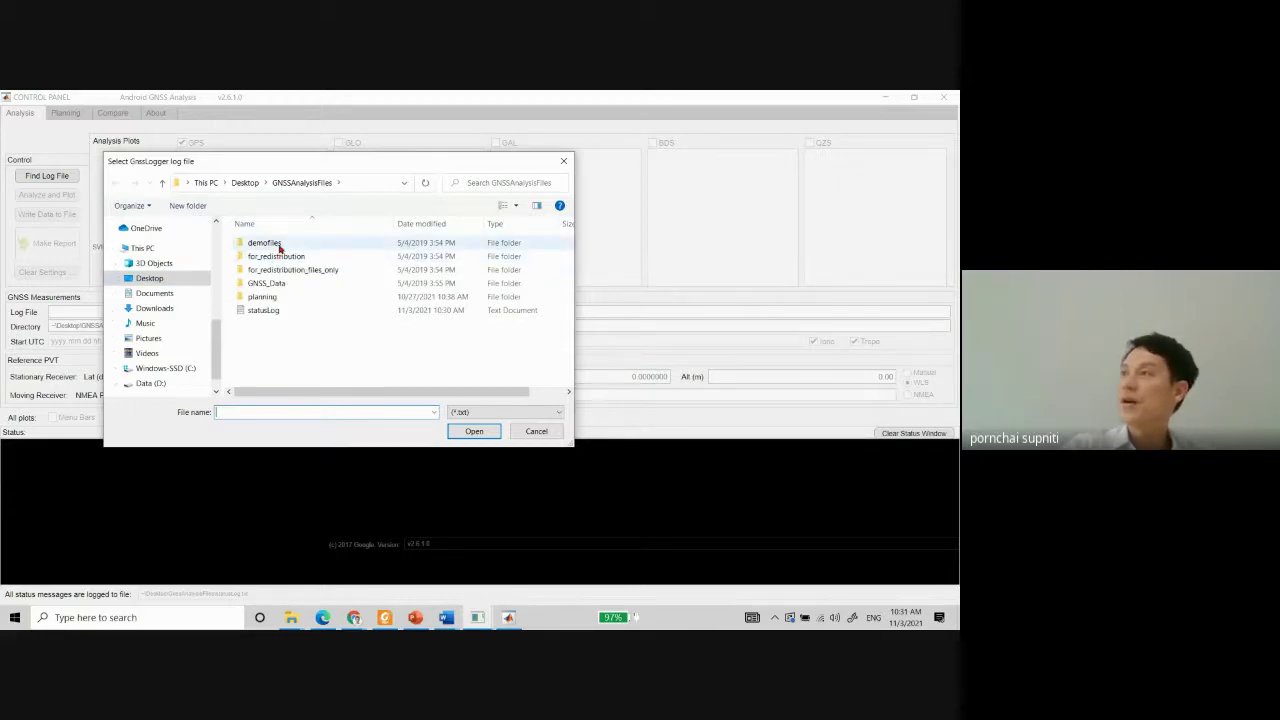
double_click(278, 245)
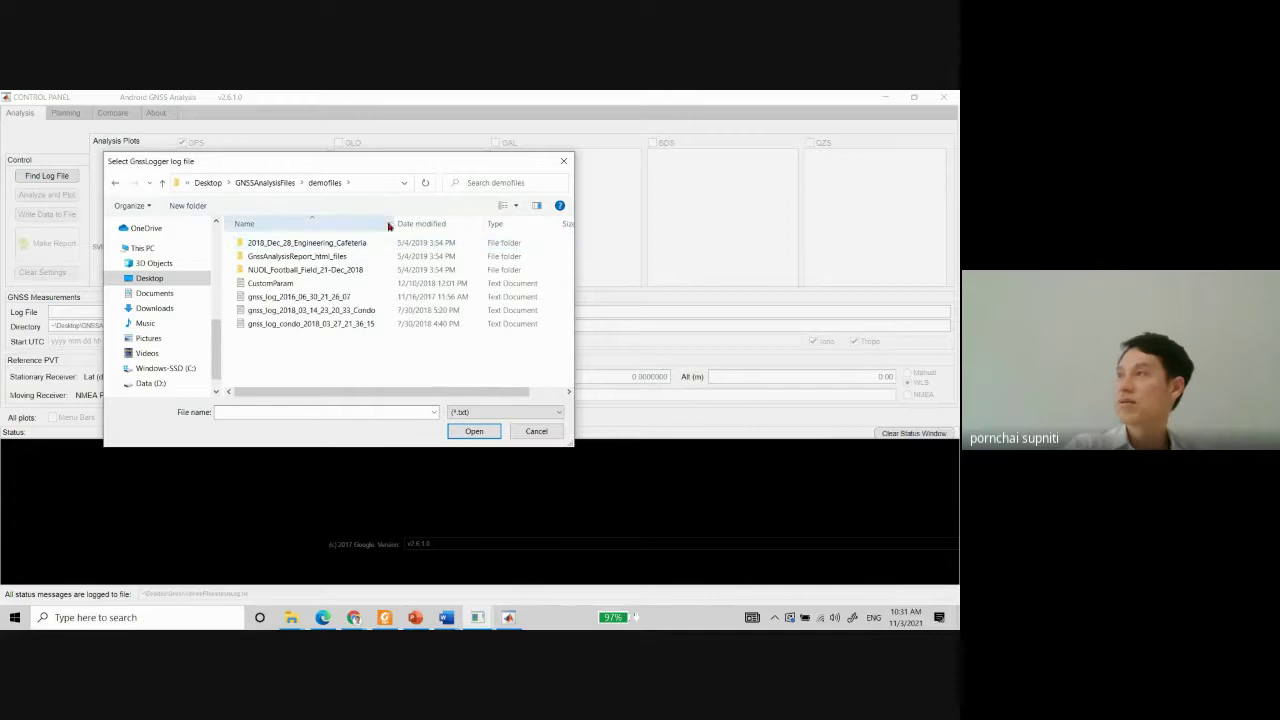
mouse_move(389, 226)
left_mouse_down()
mouse_move(443, 234)
mouse_move(401, 245)
left_mouse_up()
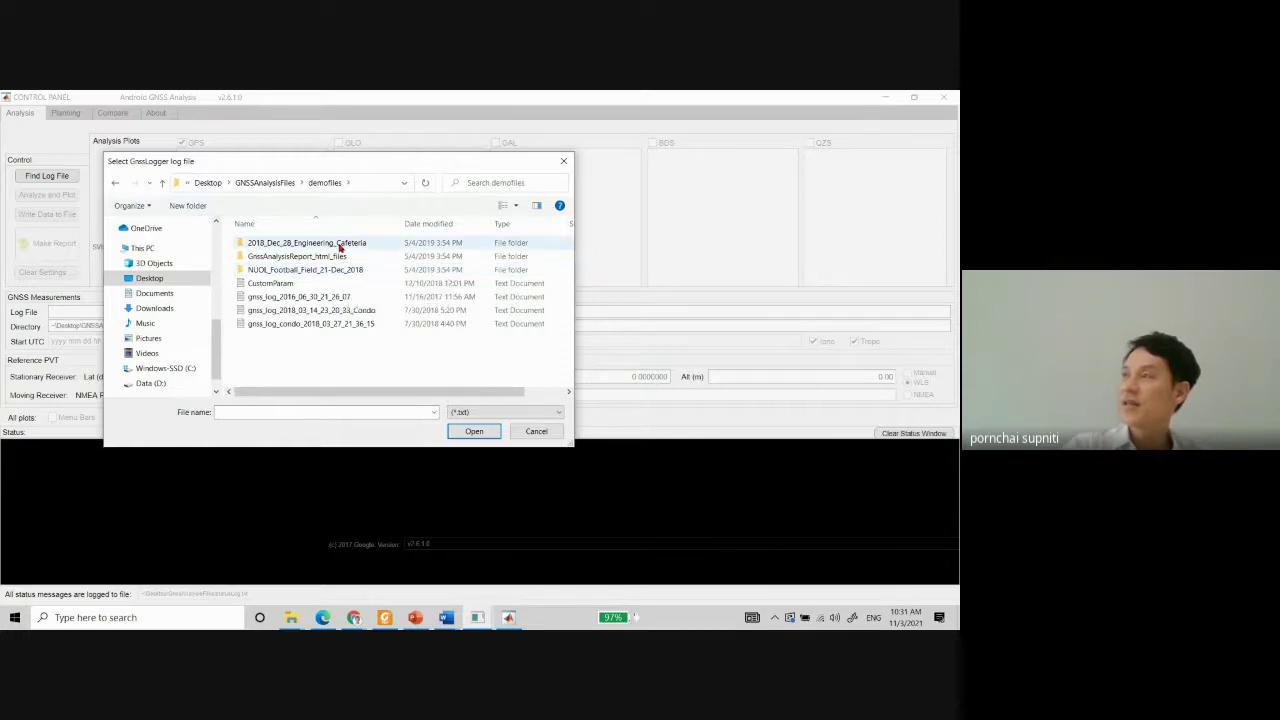
double_click(316, 272)
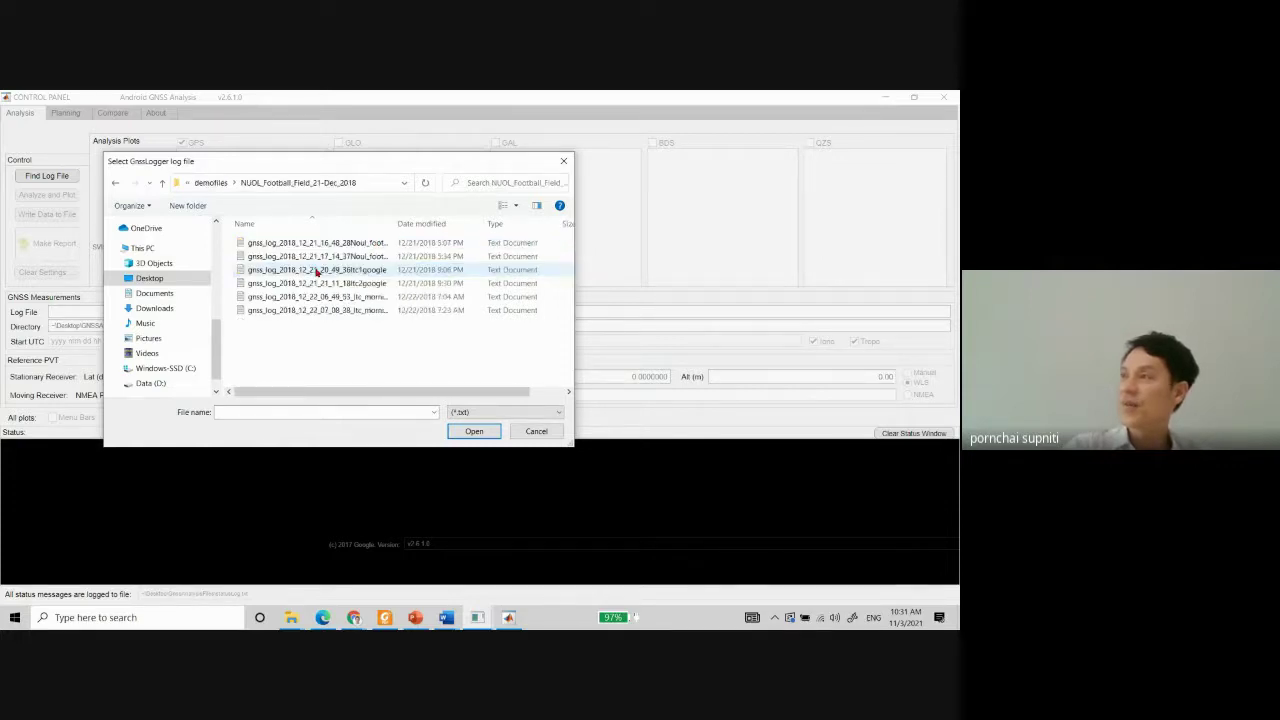
left_click_drag(394, 223, 443, 231)
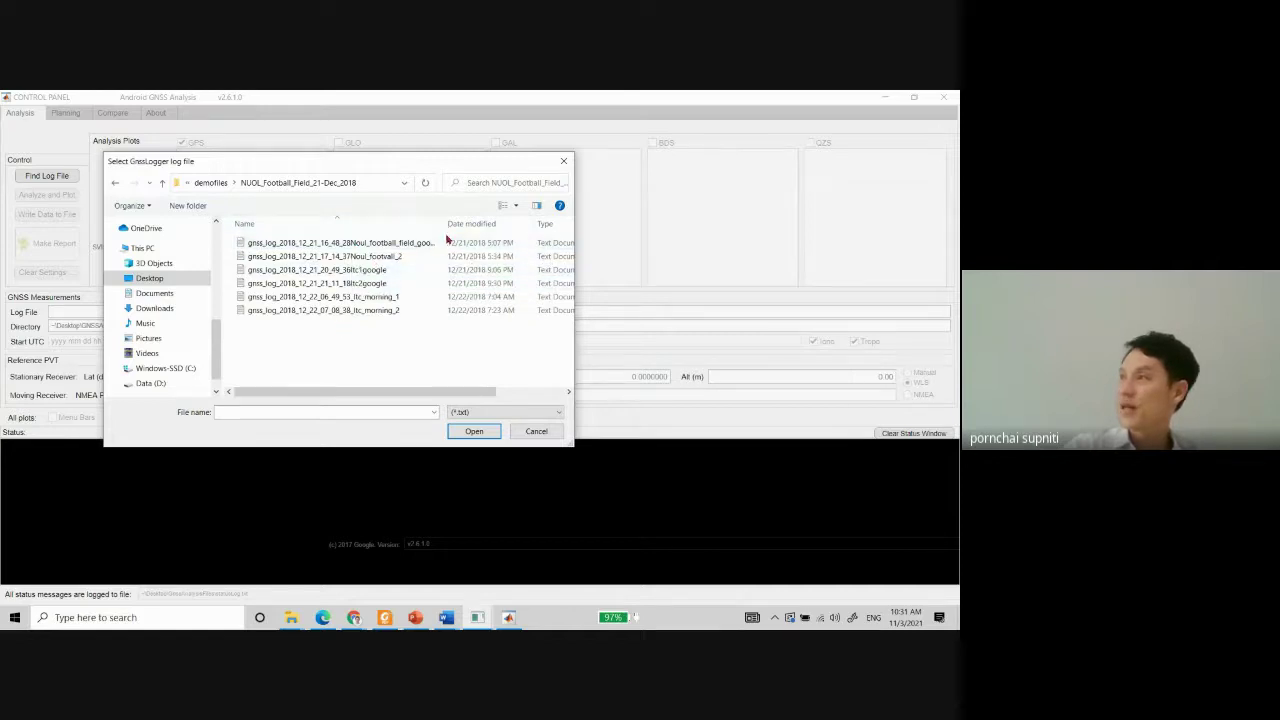
left_click_drag(444, 229, 421, 249)
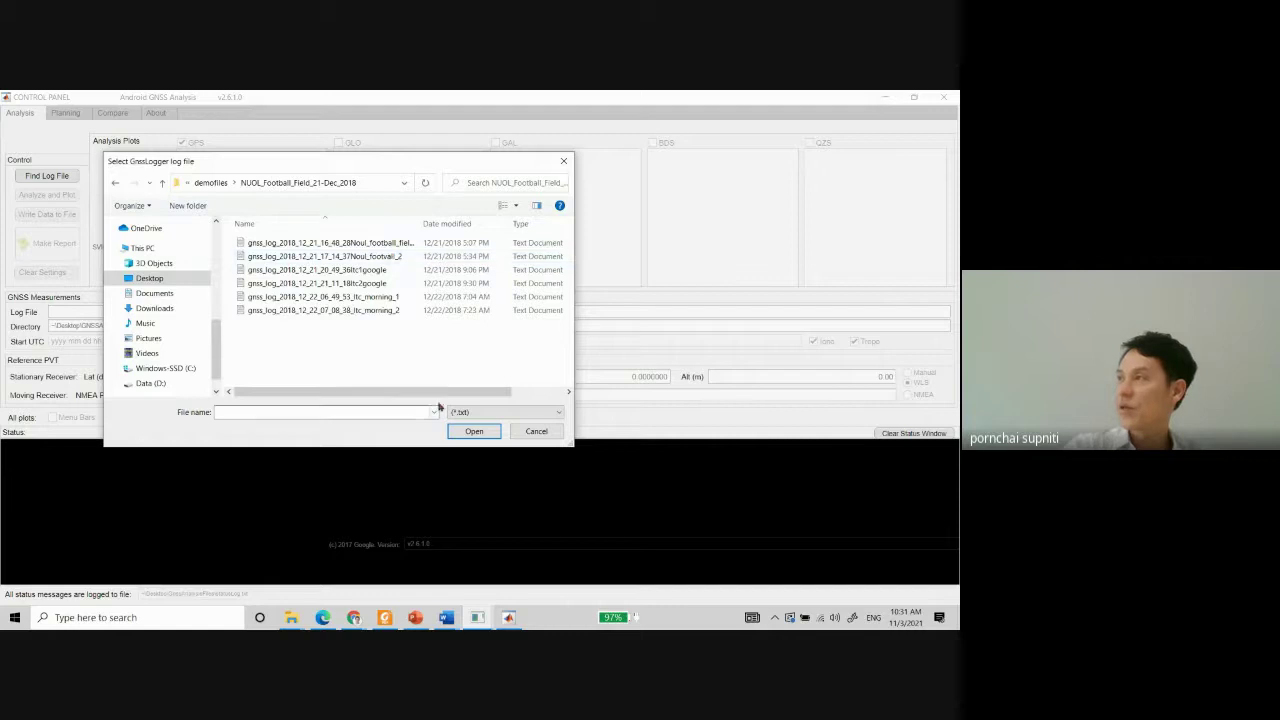
mouse_move(457, 394)
left_mouse_down()
mouse_move(532, 398)
mouse_move(434, 397)
left_mouse_up()
double_click(390, 256)
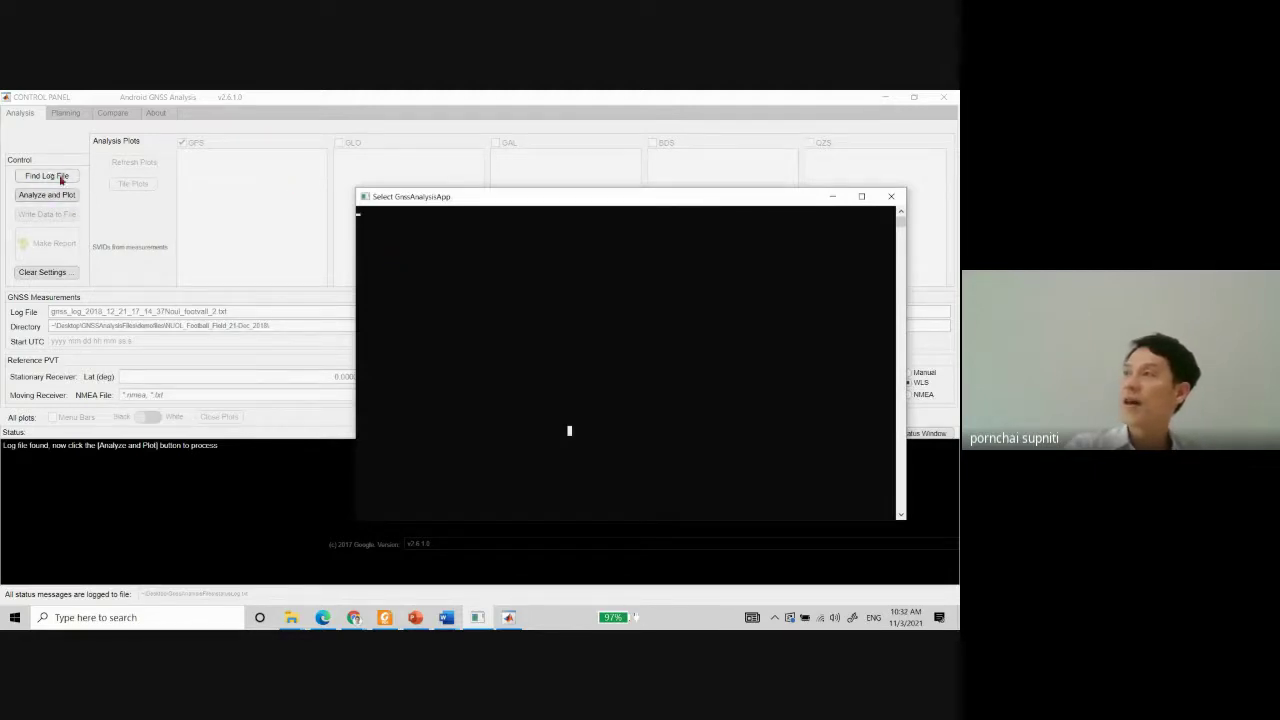
Bring the control panel to the front, disable the Iono and Tropo models, and analyze and plot the loaded log file.
left_click(294, 94)
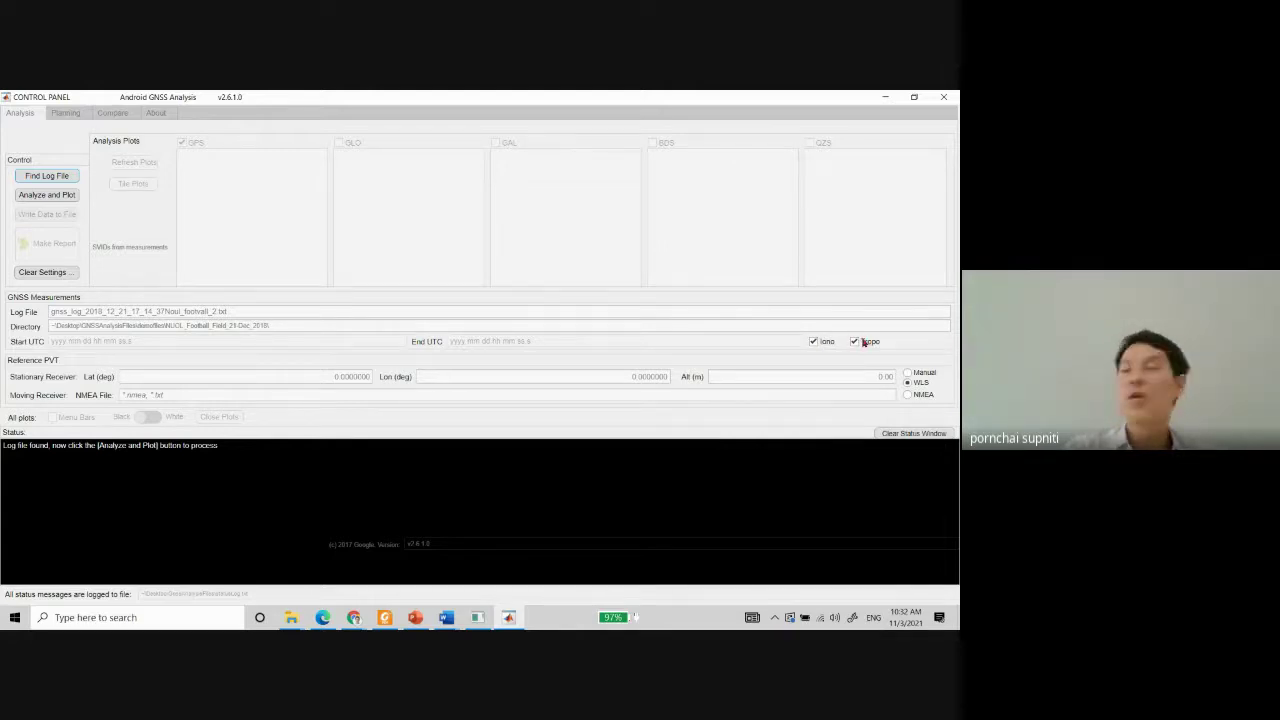
left_click(814, 341)
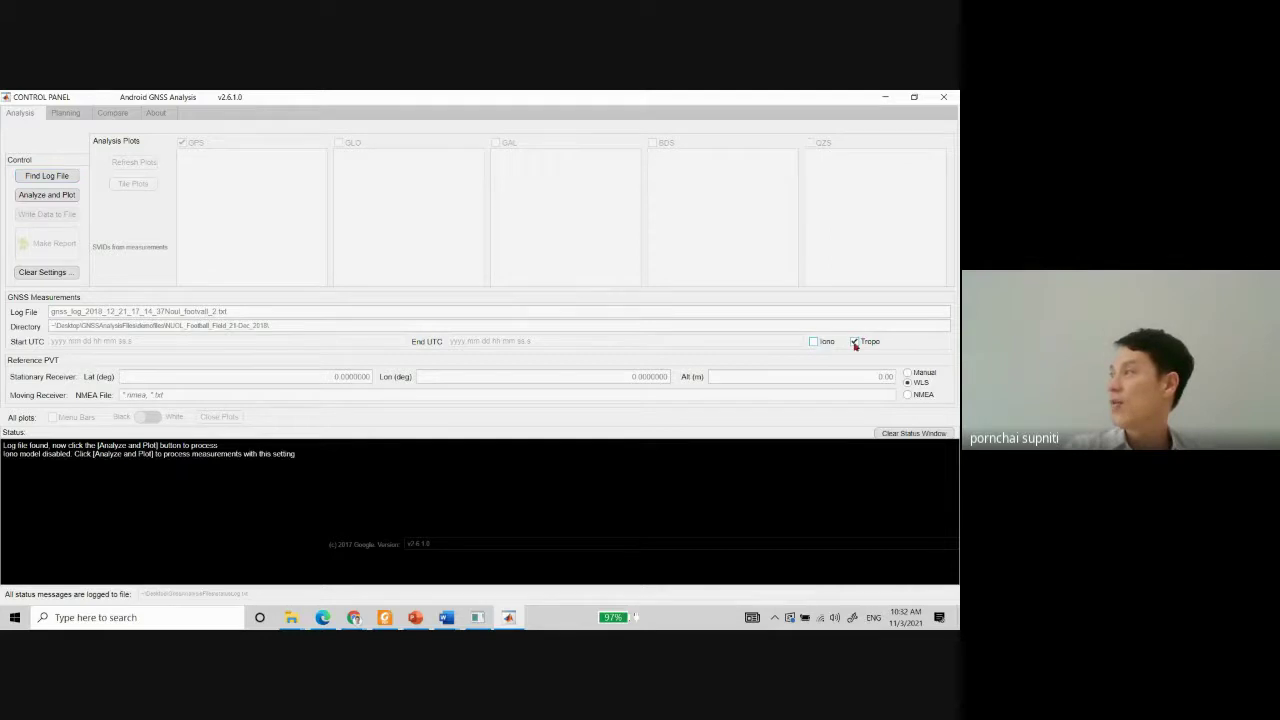
left_click(855, 342)
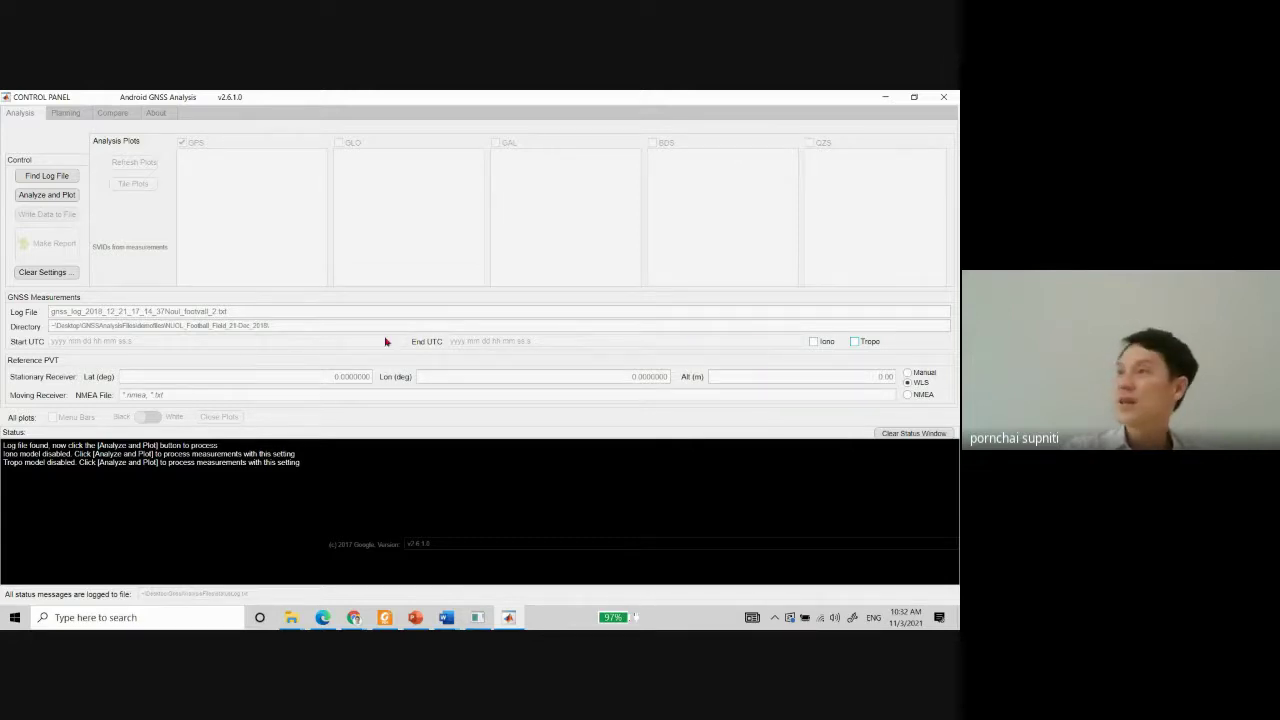
left_click(67, 197)
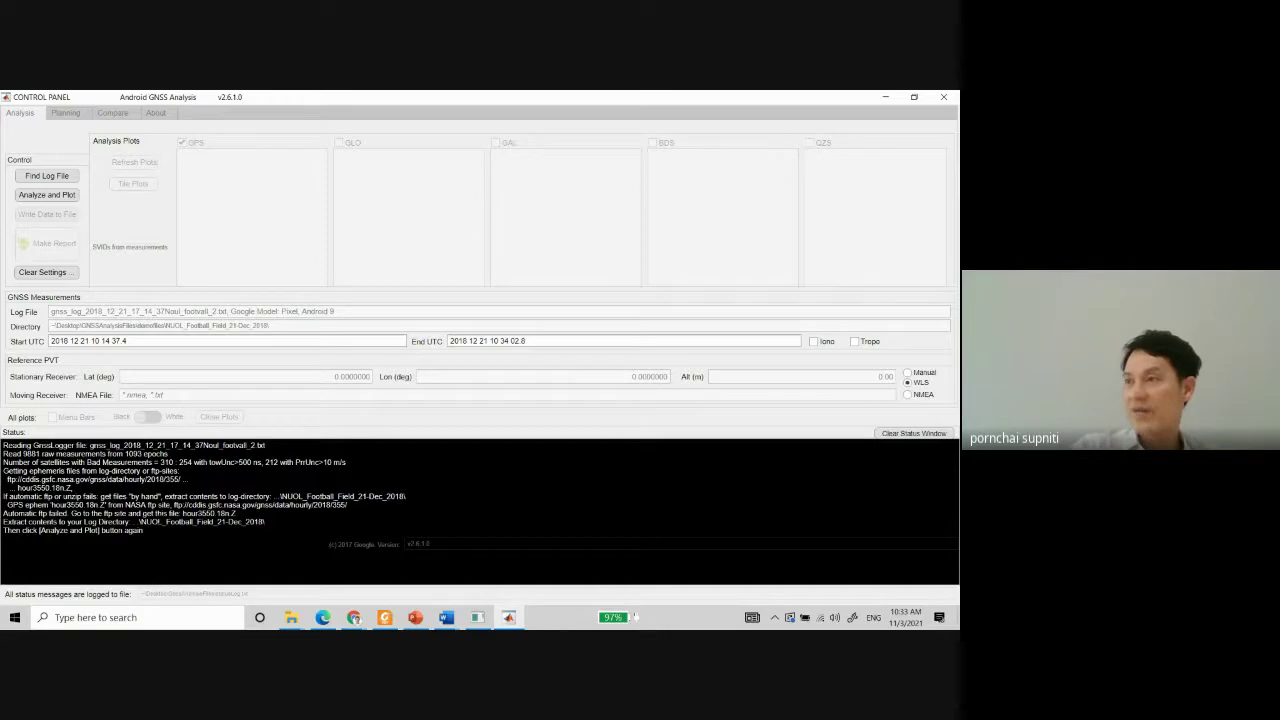
Switch to Chrome, open the Google Classroom page in a new tab, and minimize the browser.
left_click(820, 618)
left_click(309, 587)
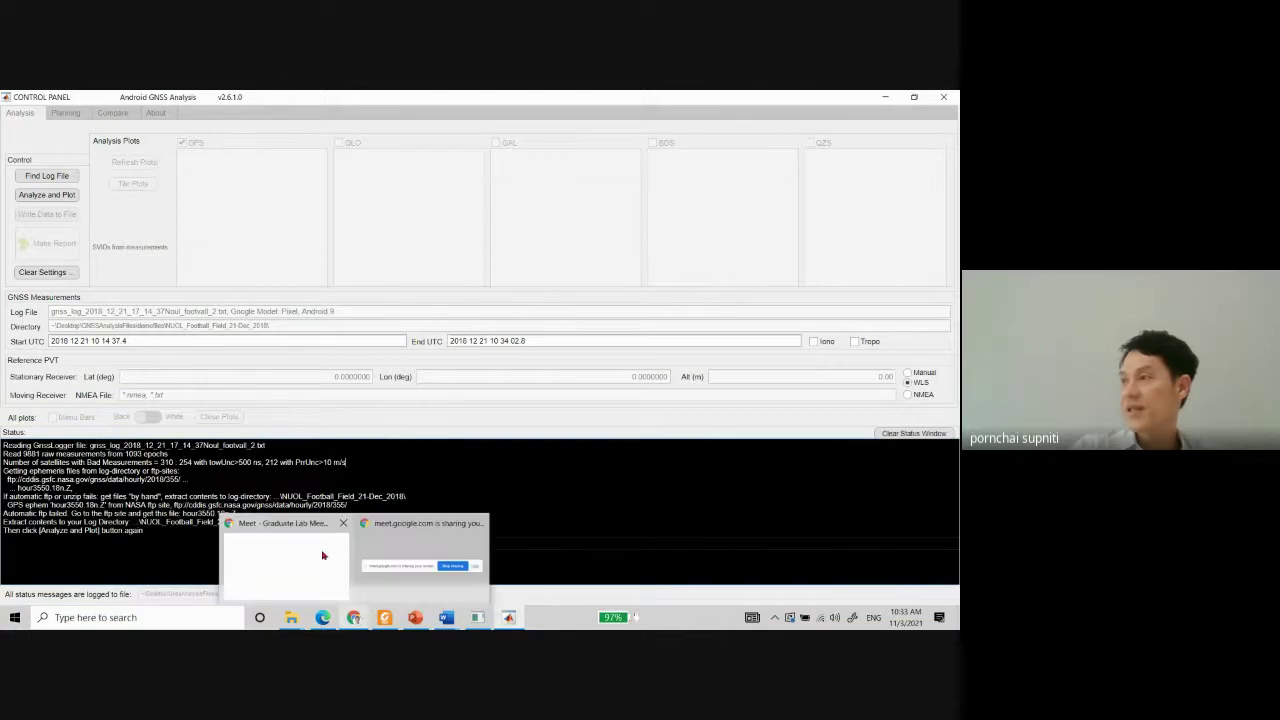
left_click(320, 552)
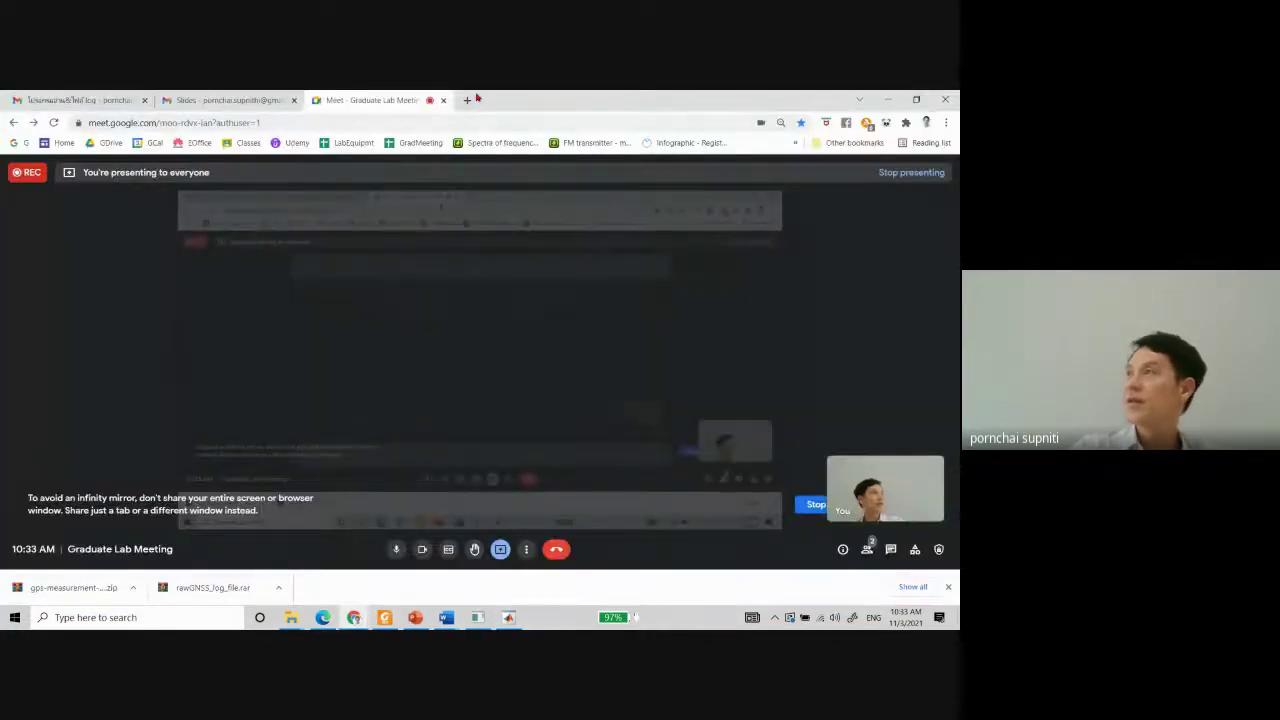
left_click(238, 103)
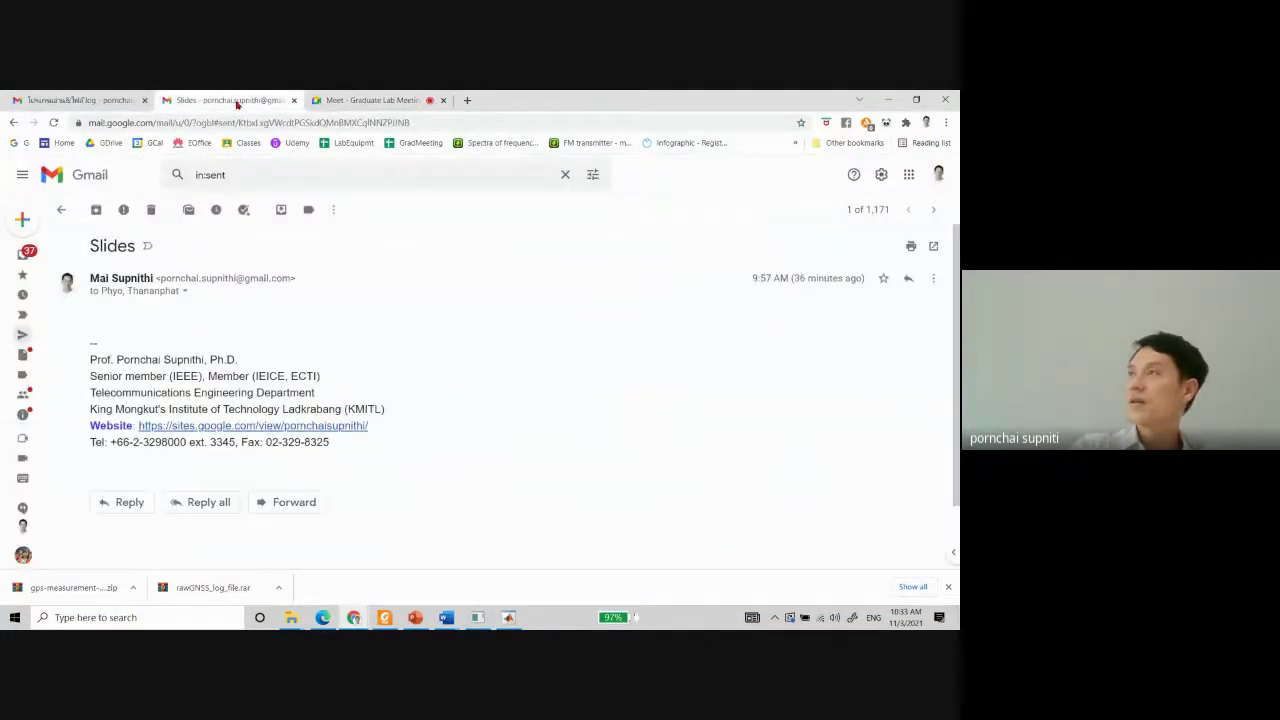
left_click(467, 100)
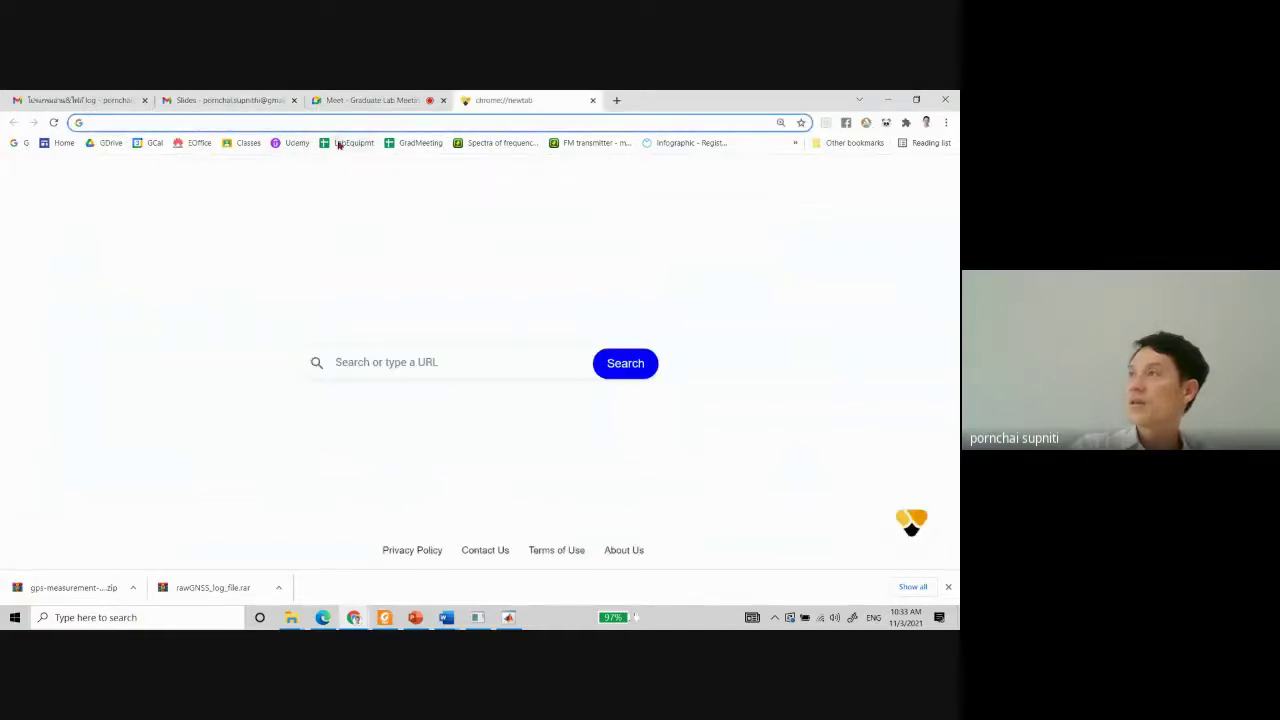
left_click(241, 143)
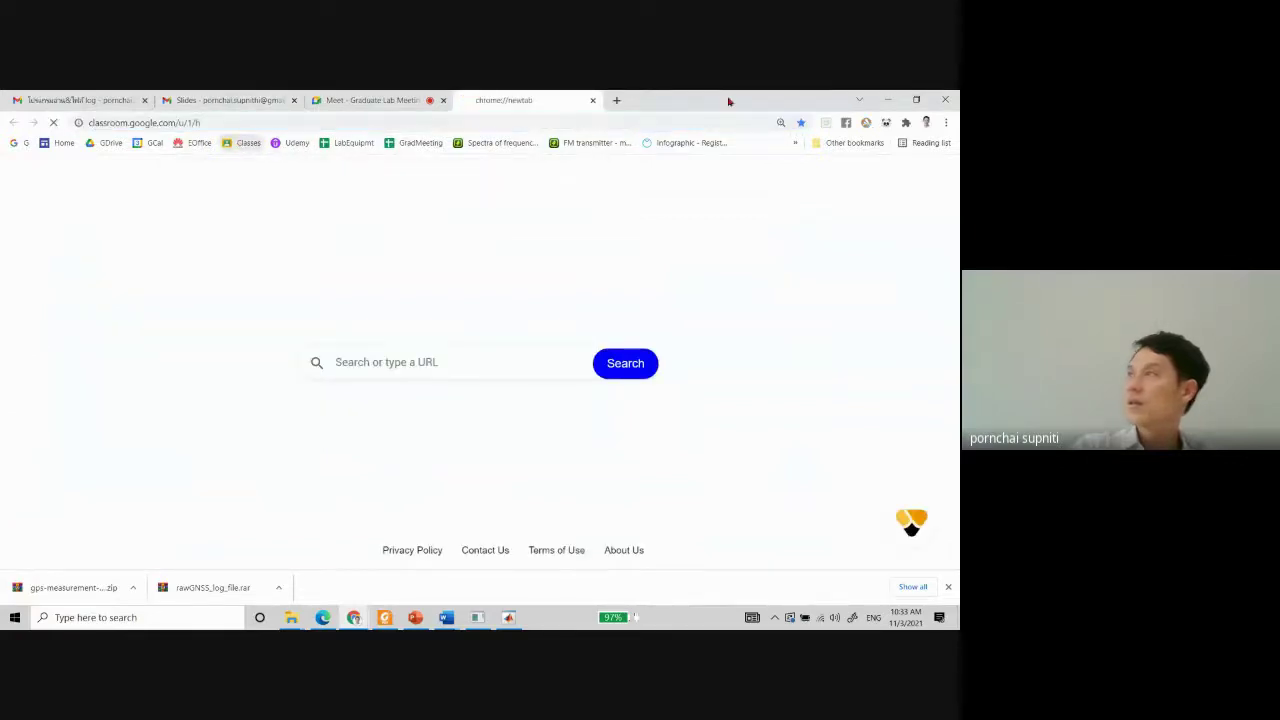
left_click(889, 100)
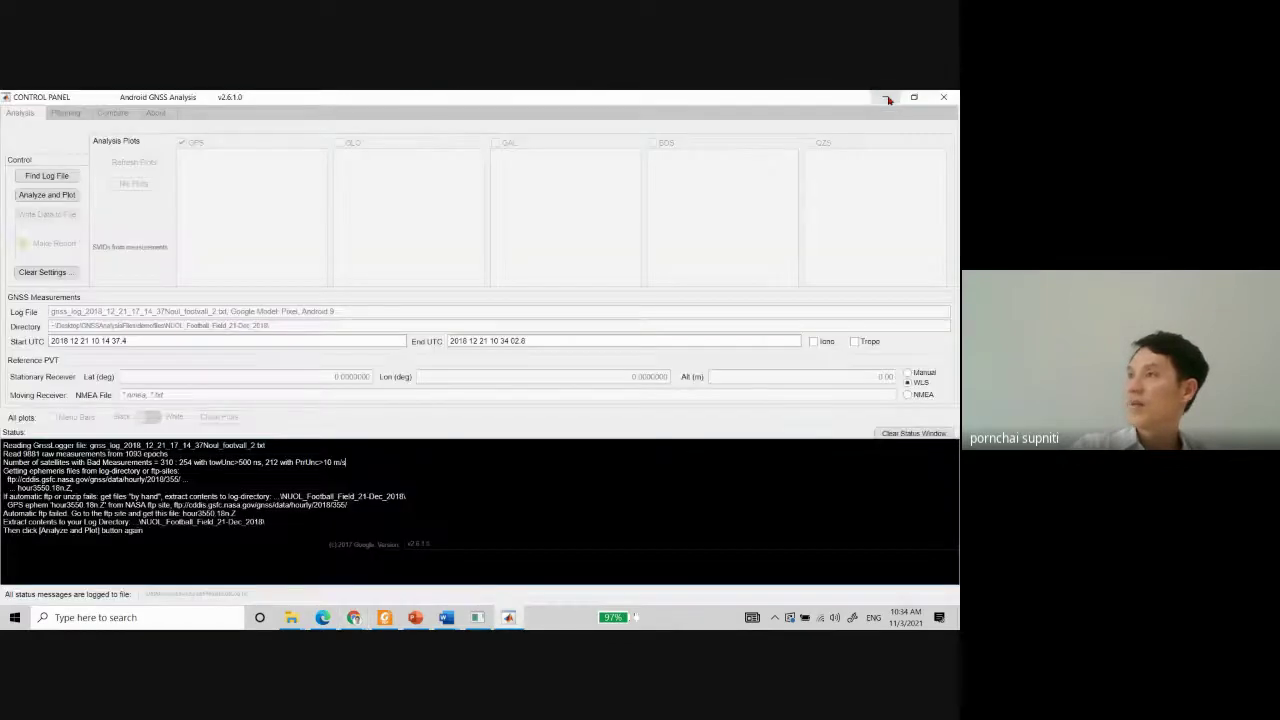
Load the log file gnss_log_2018_12_28_12_42_16_Engineer_Cafeteria_HUawei from demofiles' 2018_Dec_28_Engineering_Cafeteria folder, and analyze and plot it.
left_click(66, 194)
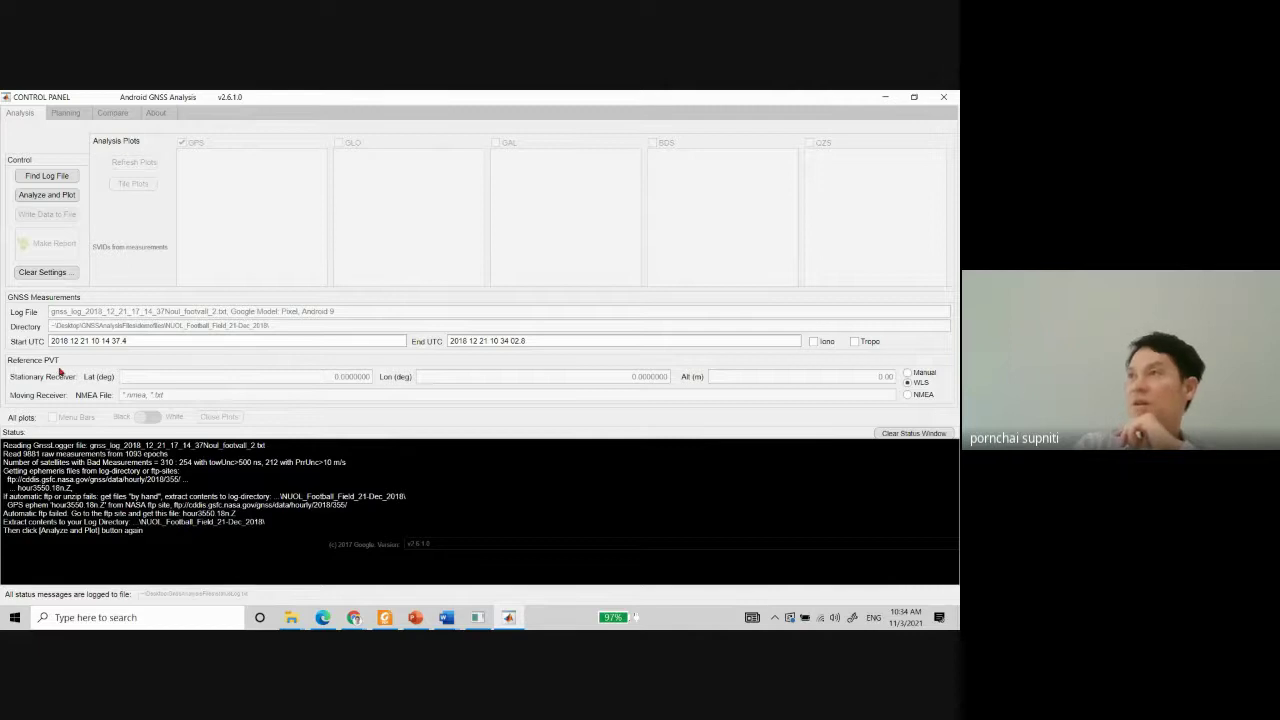
left_click(43, 180)
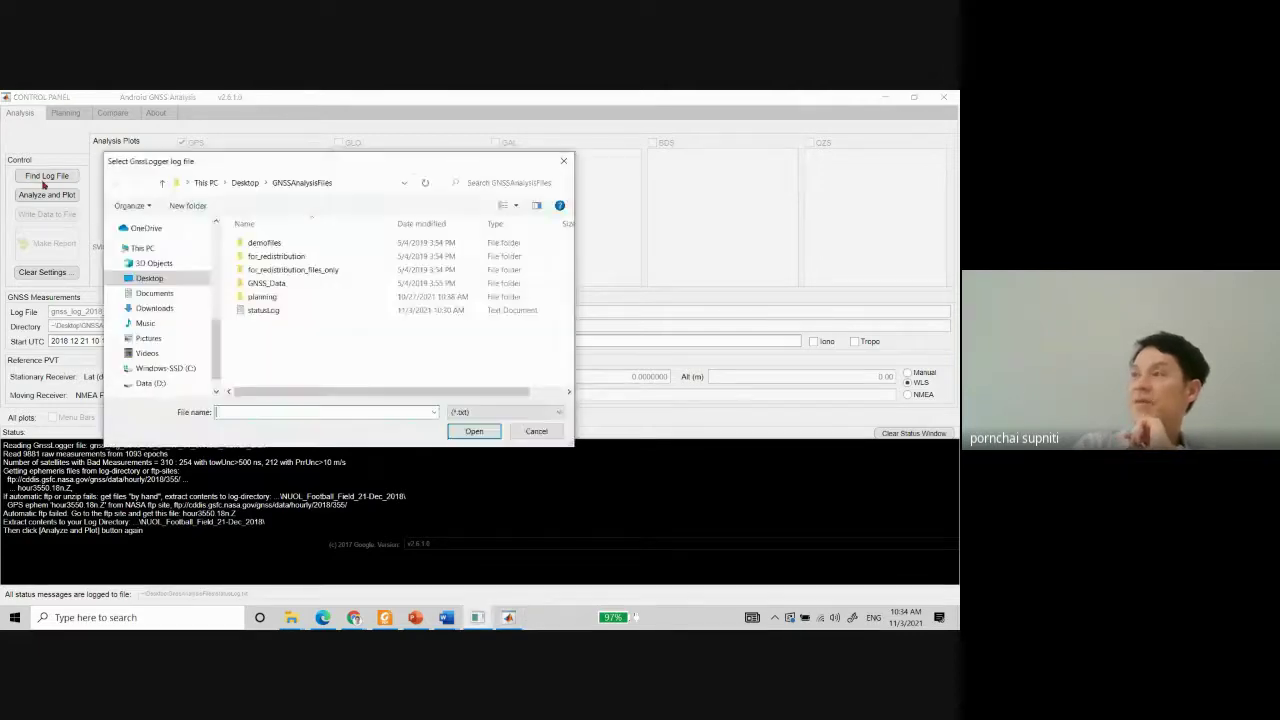
double_click(292, 243)
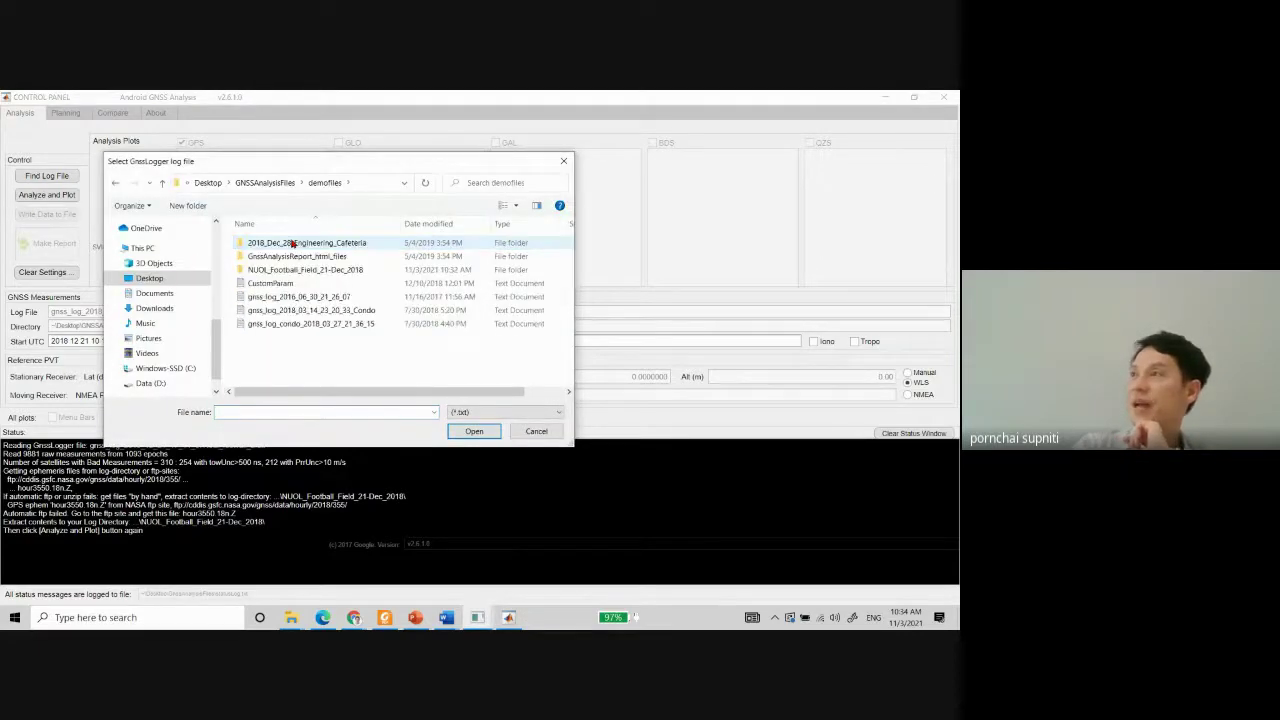
double_click(289, 245)
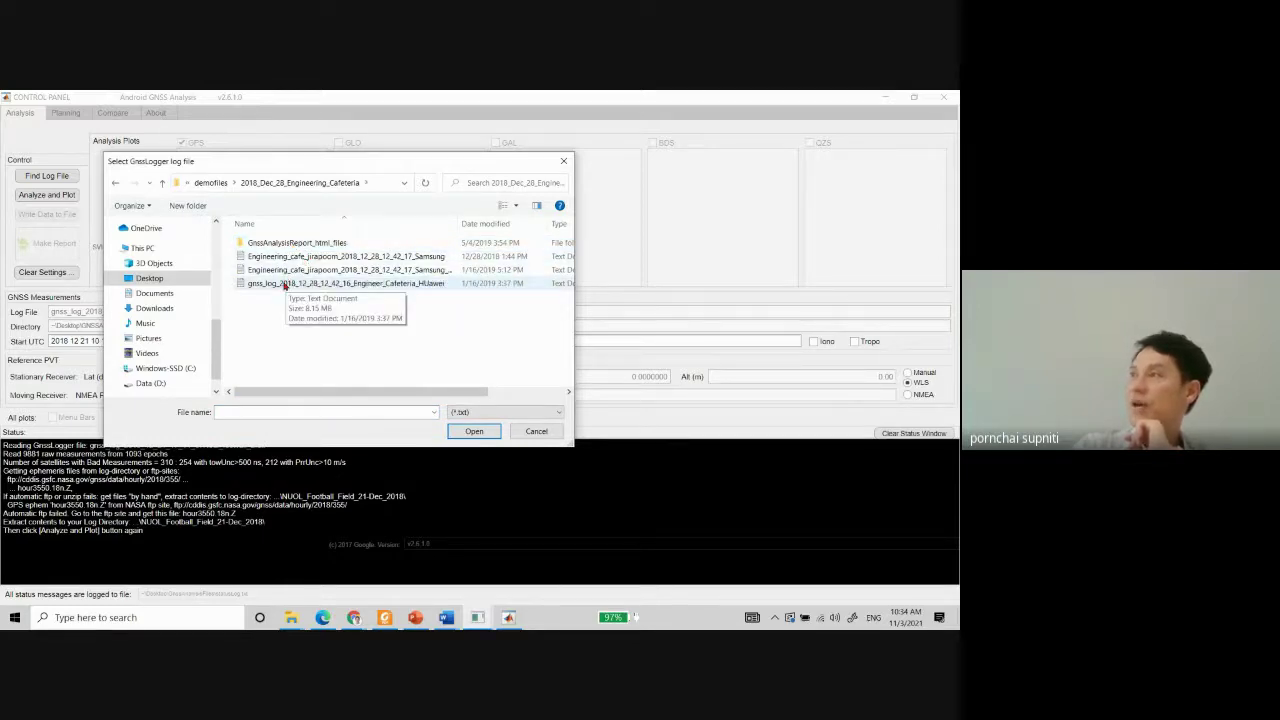
double_click(284, 284)
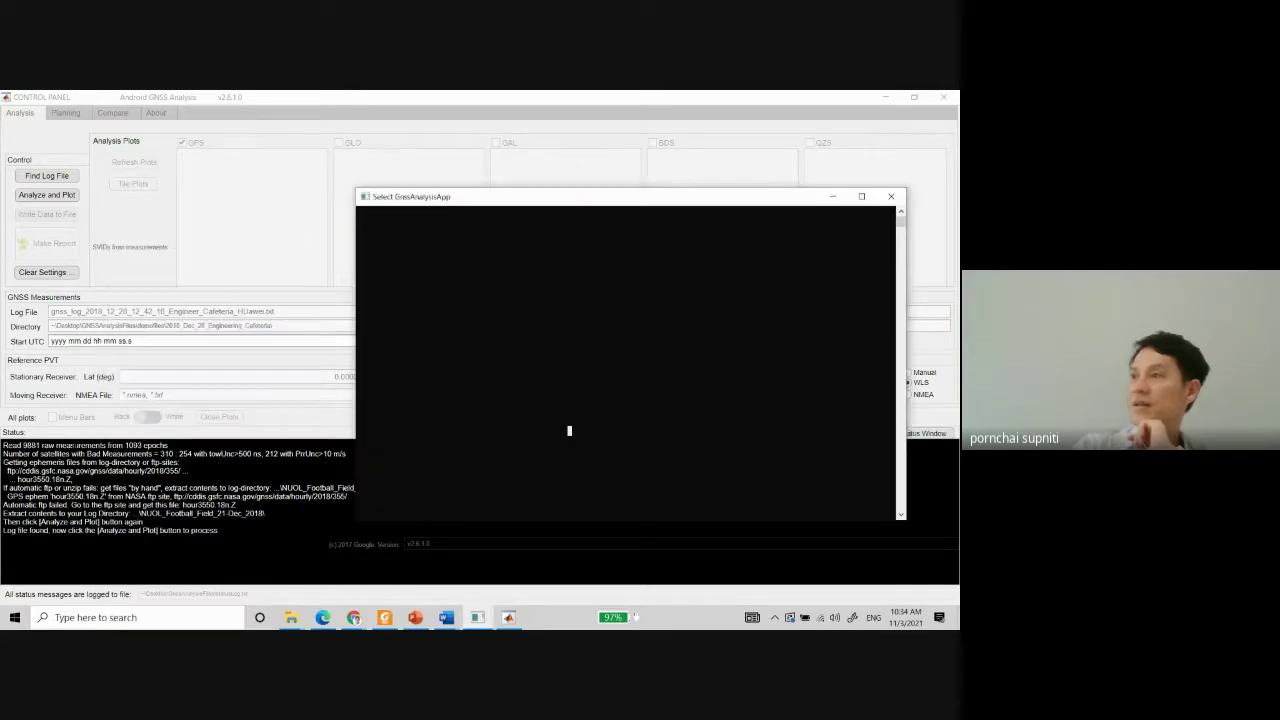
left_click(50, 195)
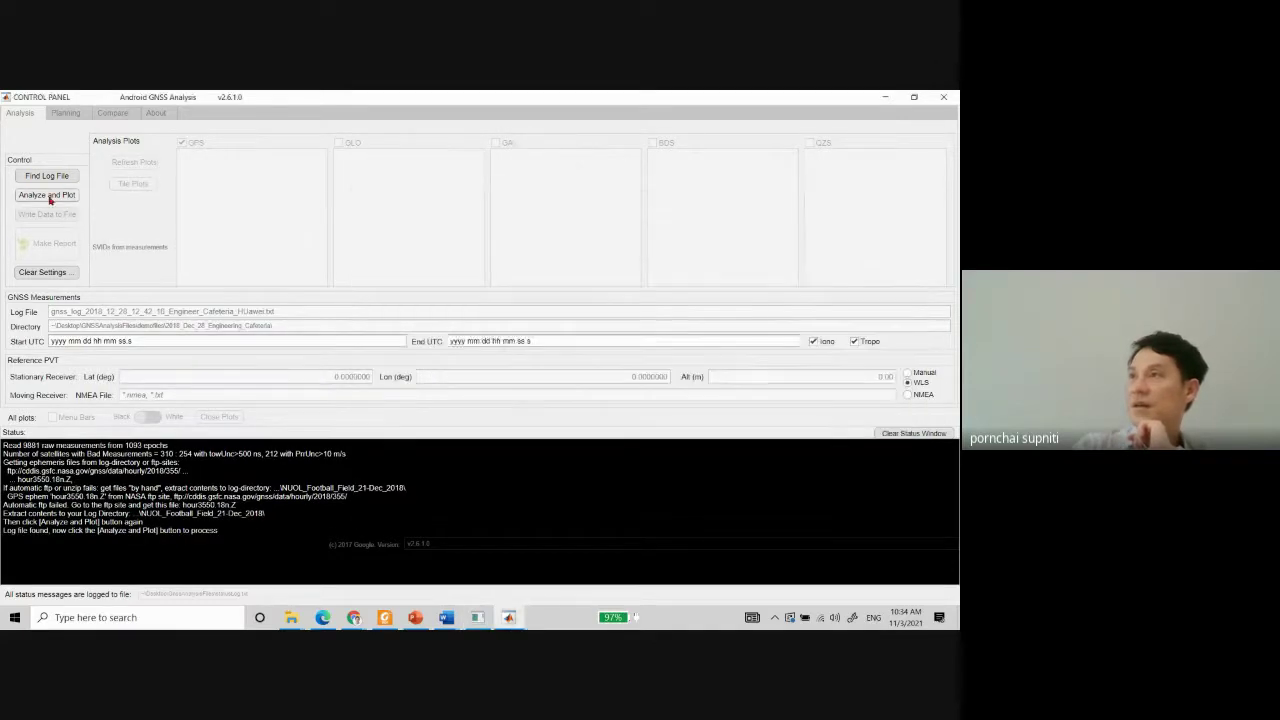
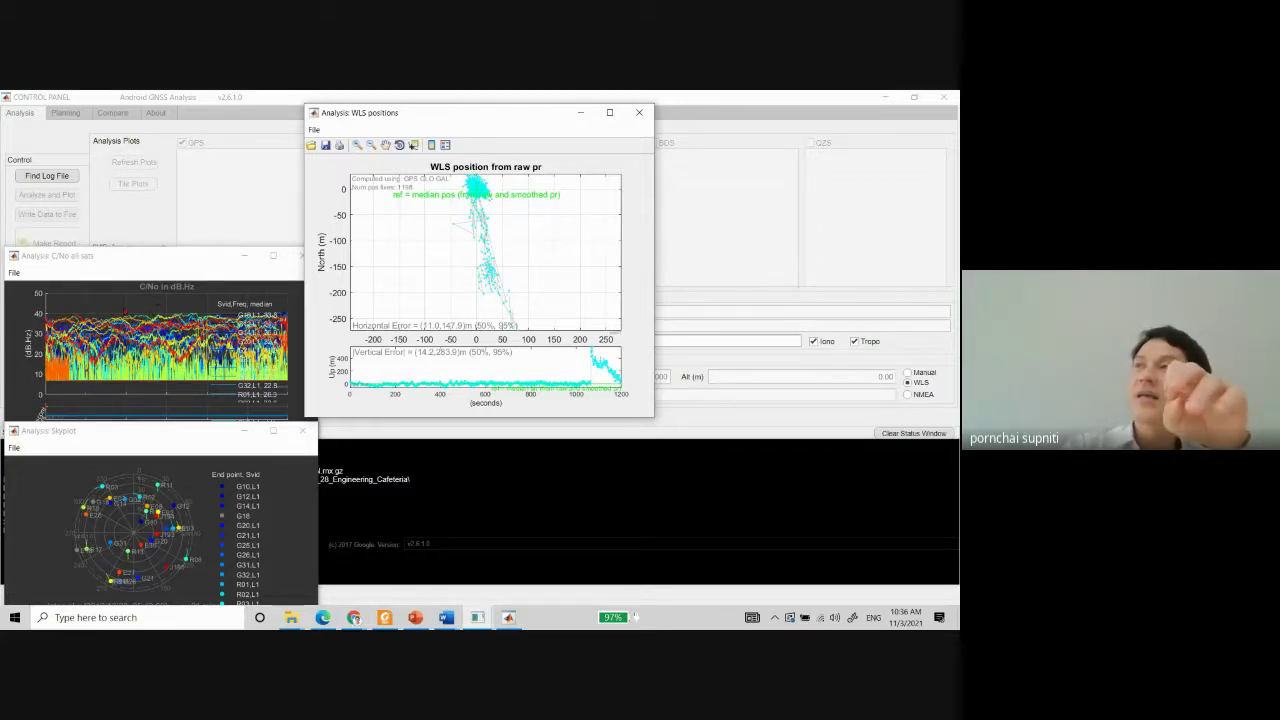
Check the processing status in the control panel and minimize it to expose the tiled analysis plots.
left_click(124, 312)
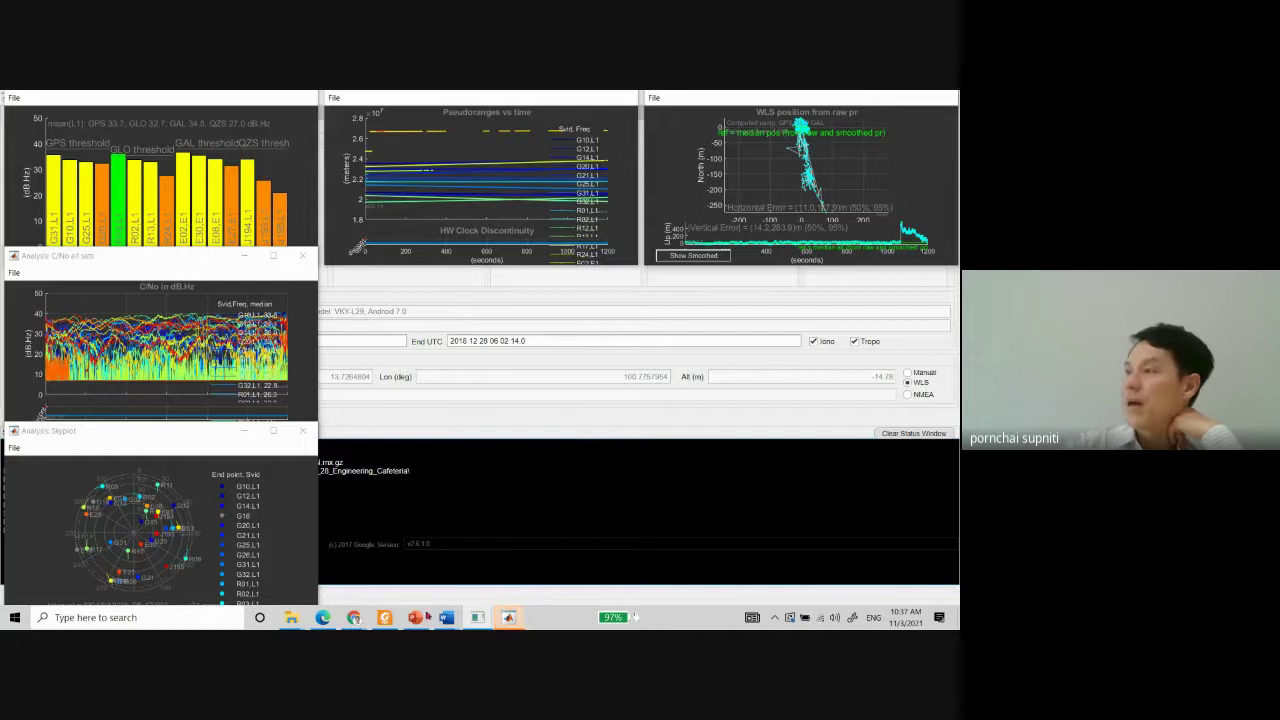
mouse_move(508, 617)
left_click(508, 555)
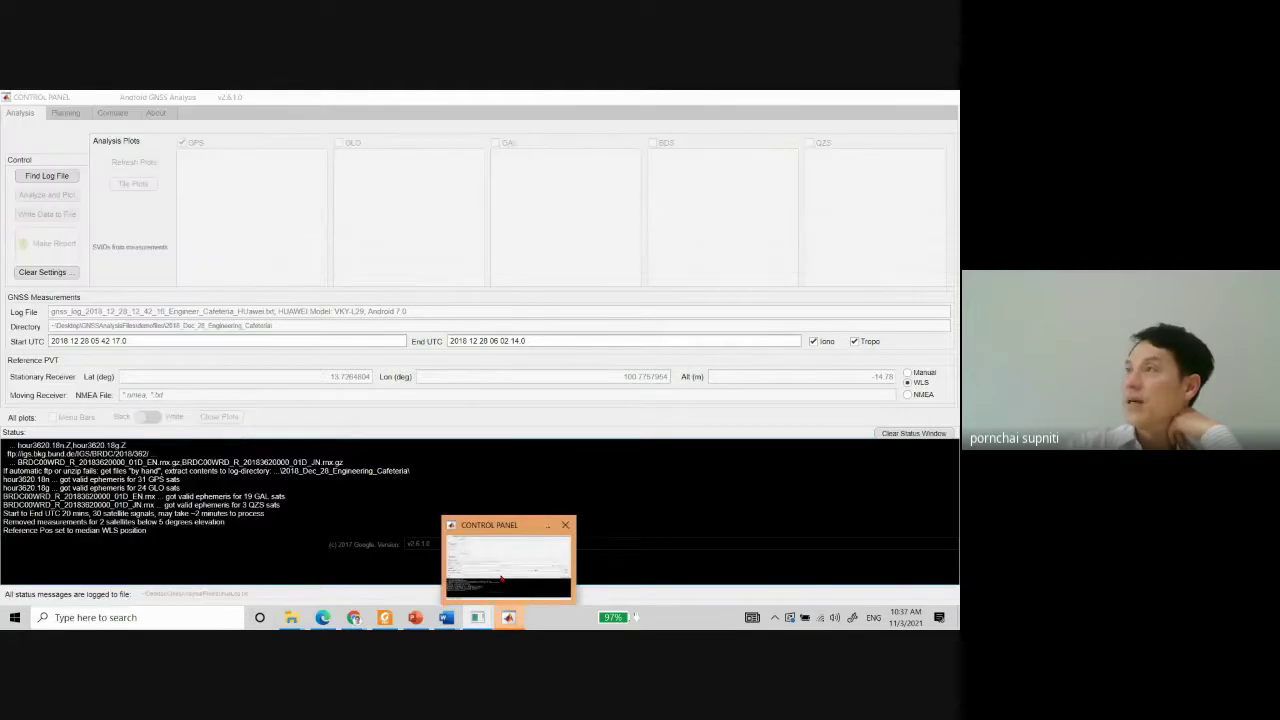
left_click(884, 97)
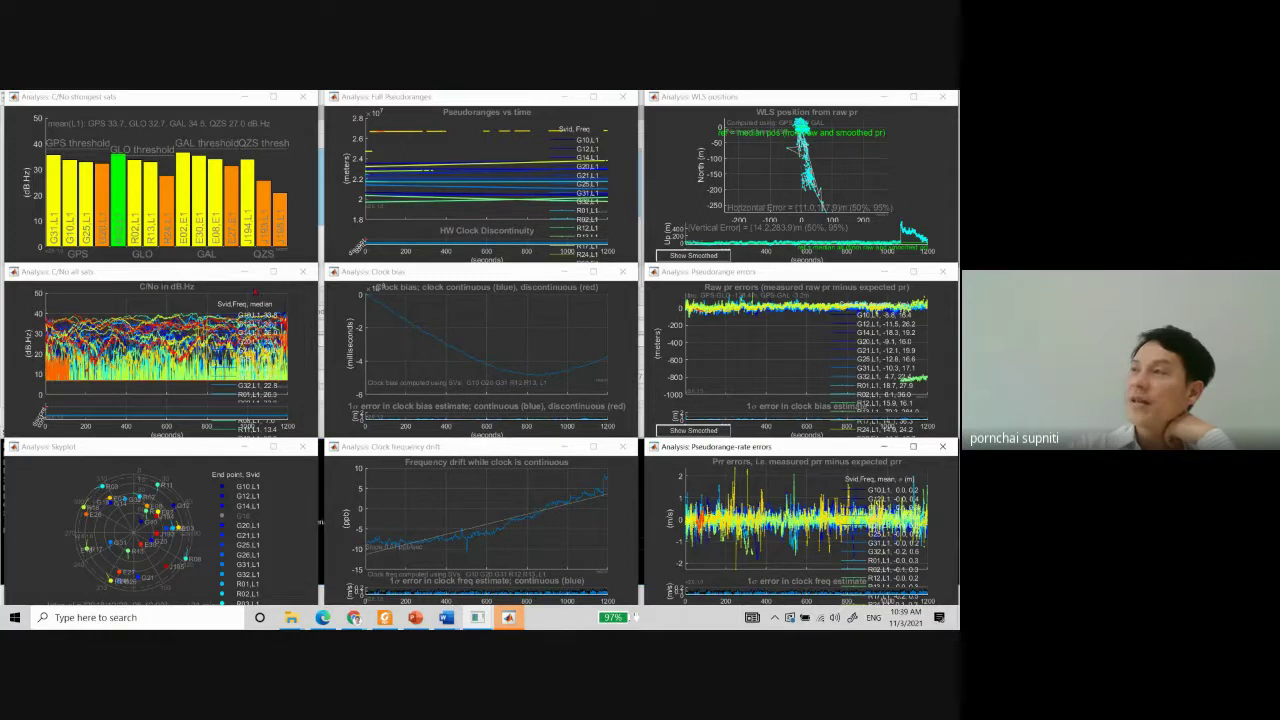
Examine the C/No all sats, Full Pseudoranges and Pseudorange errors plots at full size, and check the control panel's status log.
left_click(274, 273)
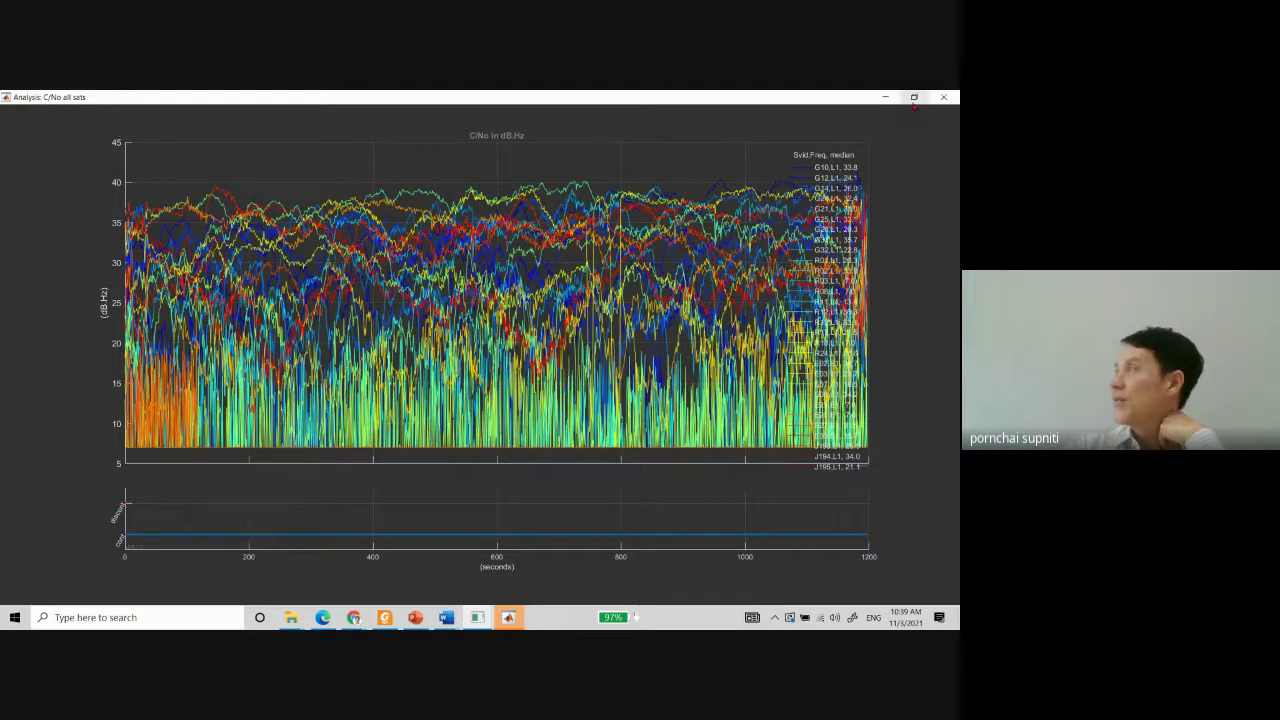
left_click(914, 97)
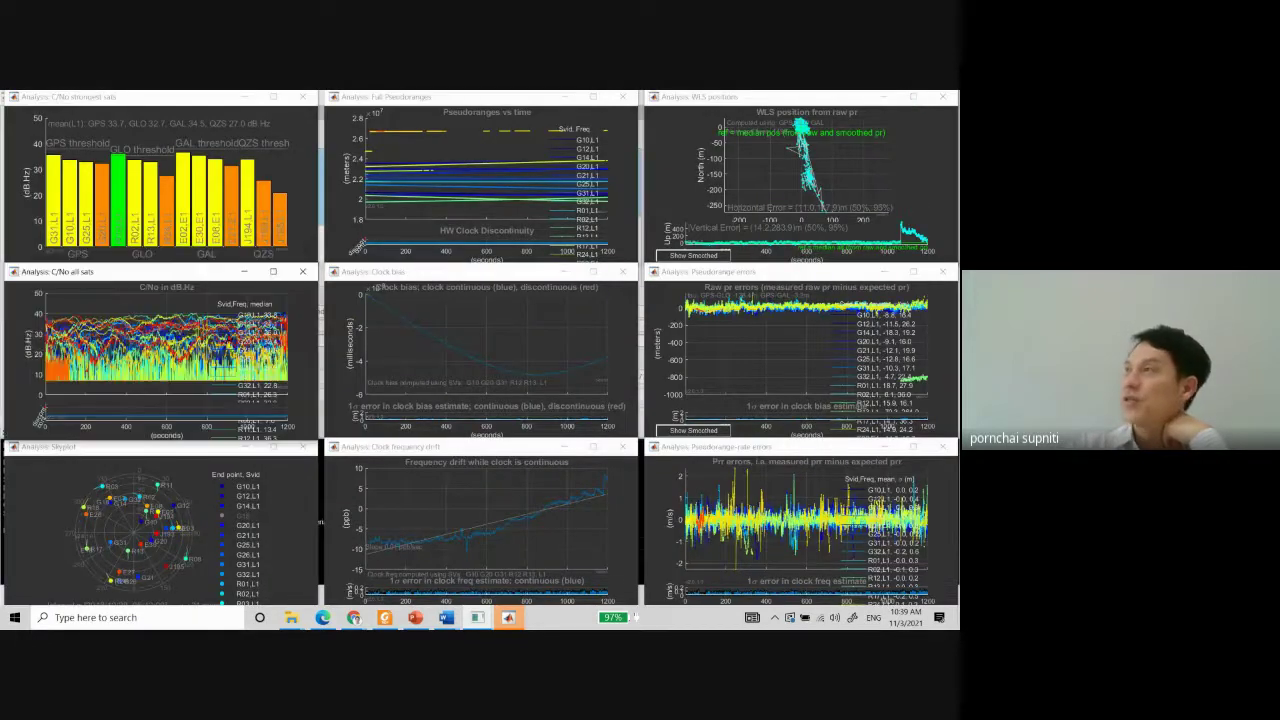
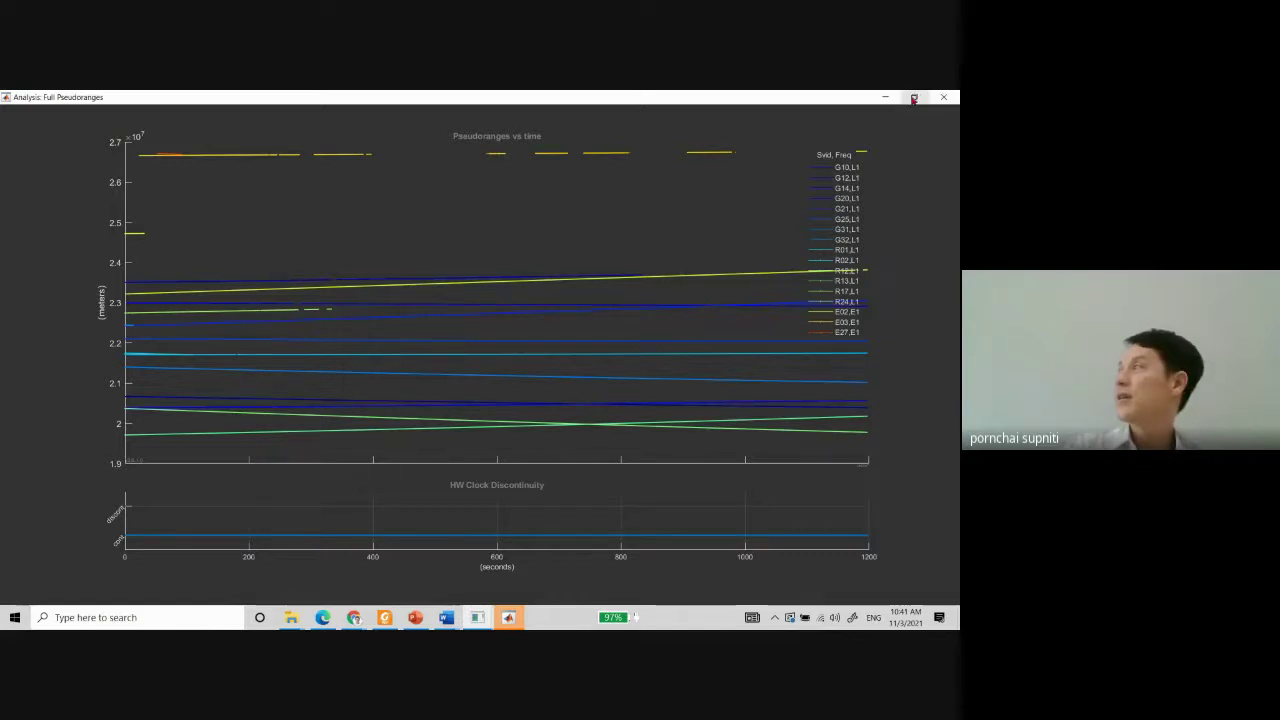
left_click(913, 98)
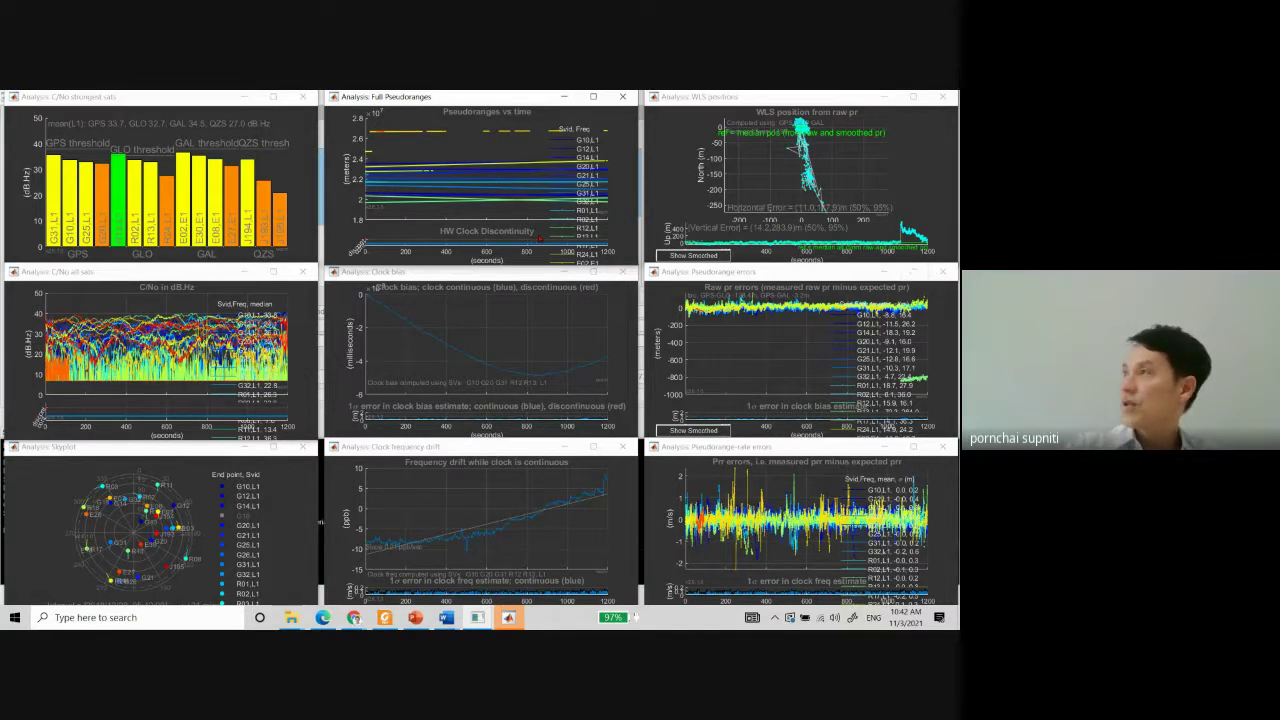
left_click(914, 272)
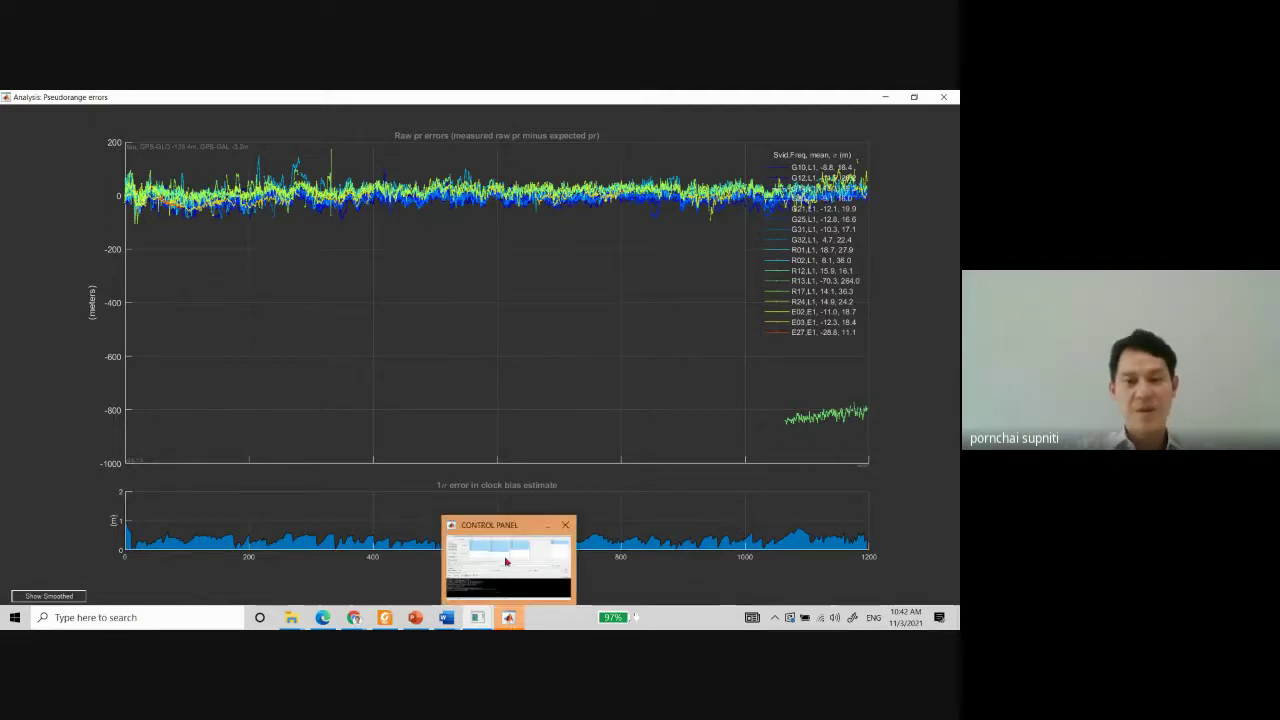
left_click(509, 618)
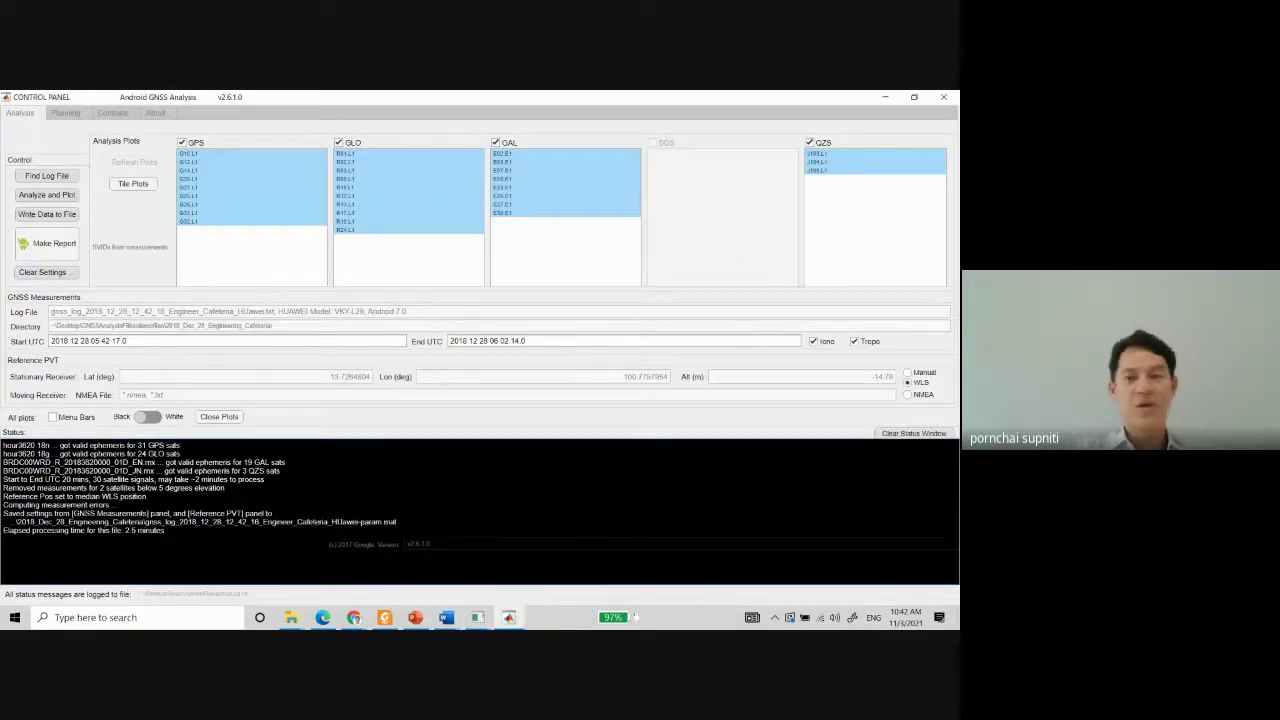
left_click(888, 98)
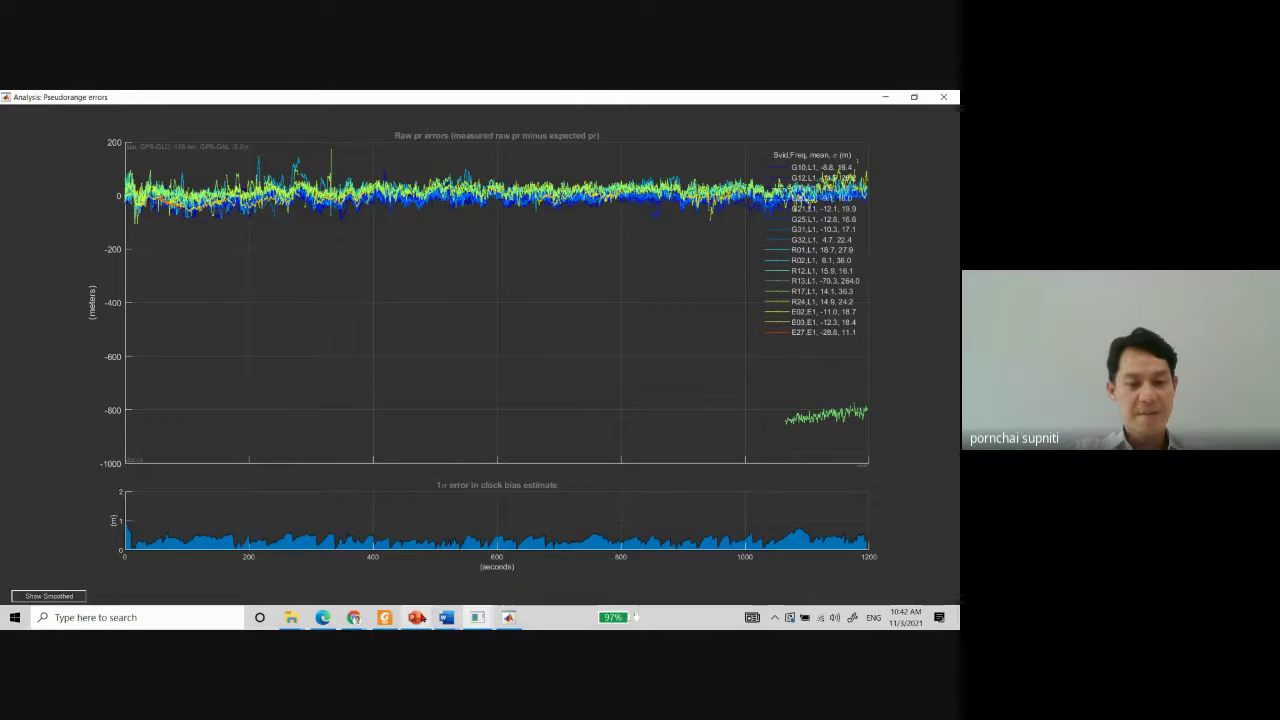
Switch to the Google Meet tab in Chrome and turn off the camera and the microphone.
mouse_move(354, 617)
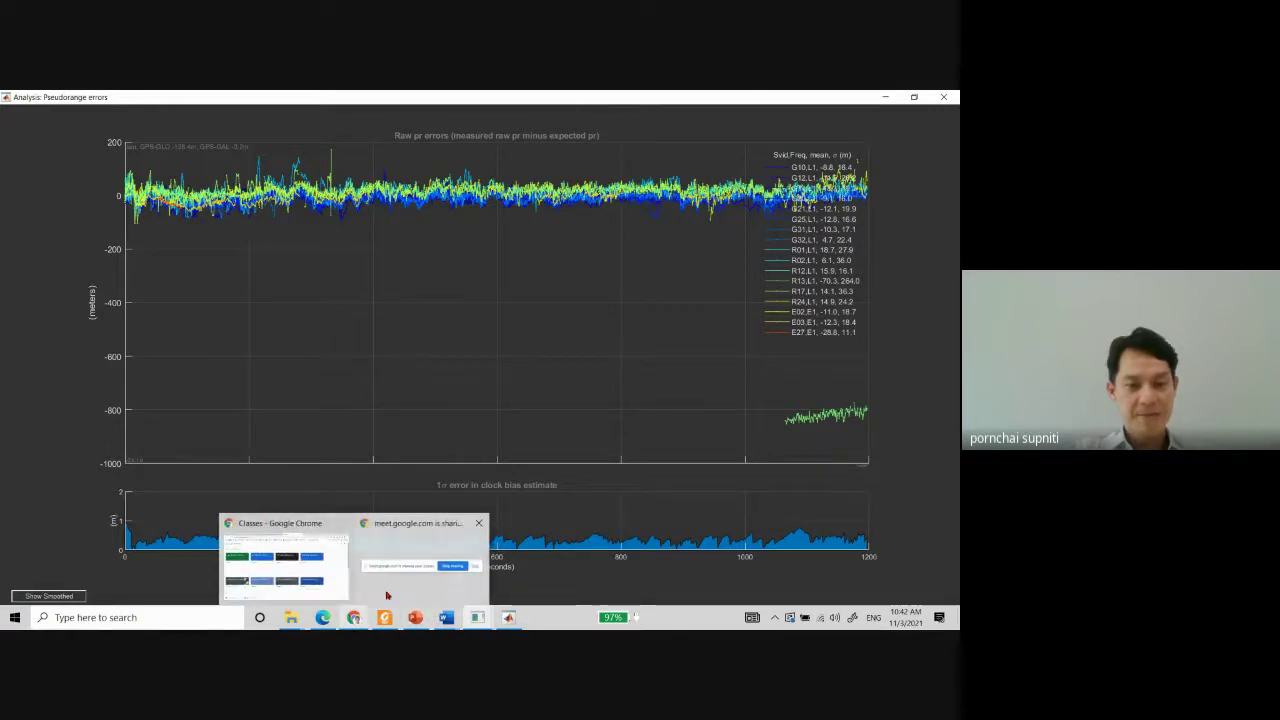
mouse_move(389, 591)
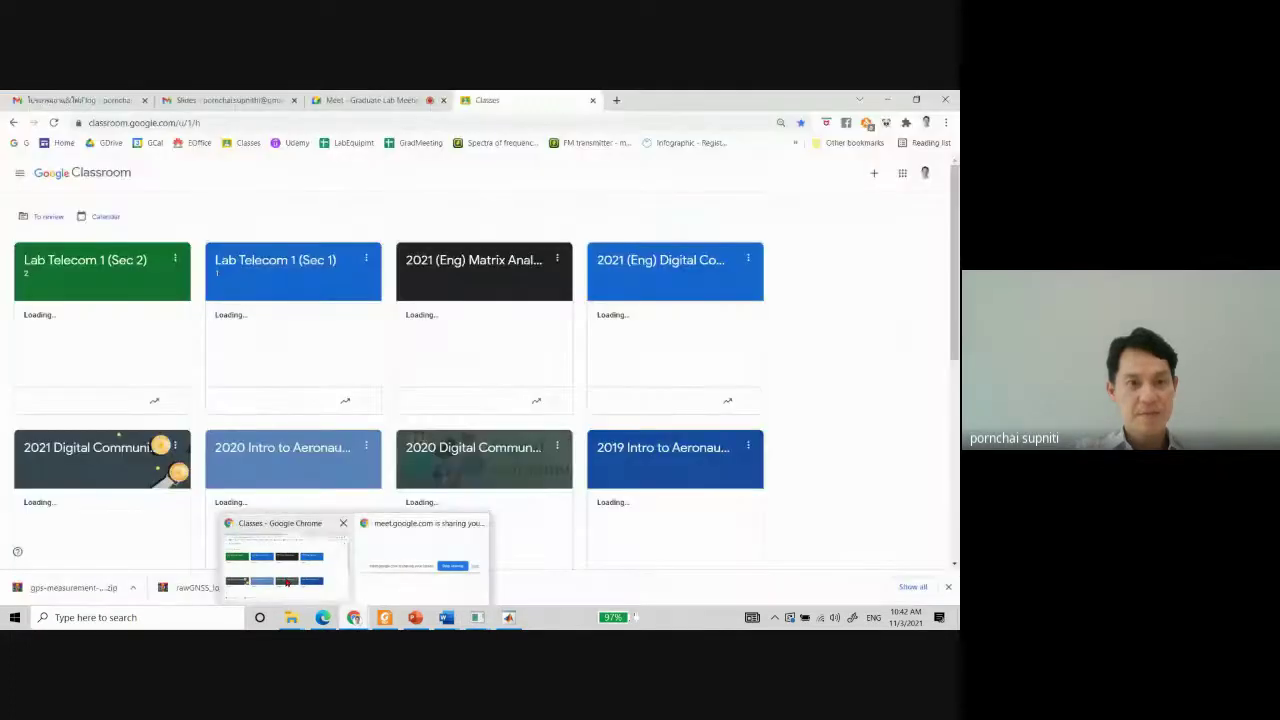
left_click(287, 581)
left_click(352, 102)
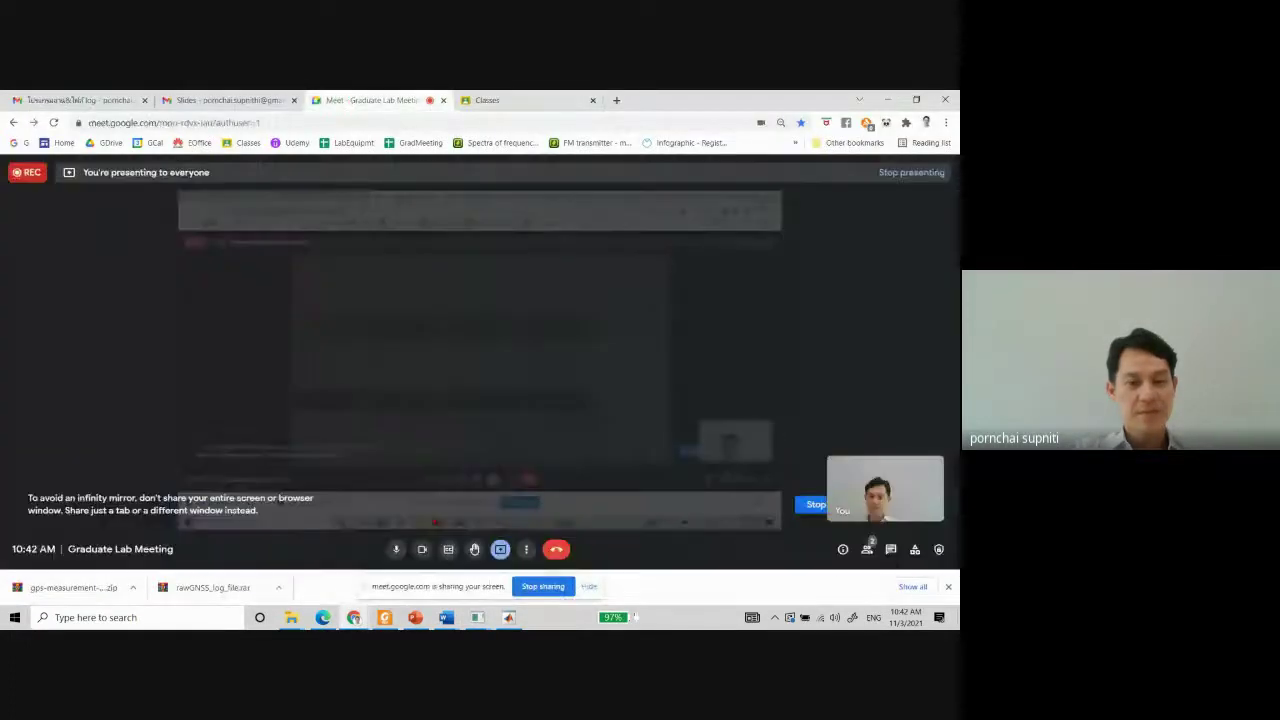
left_click(422, 549)
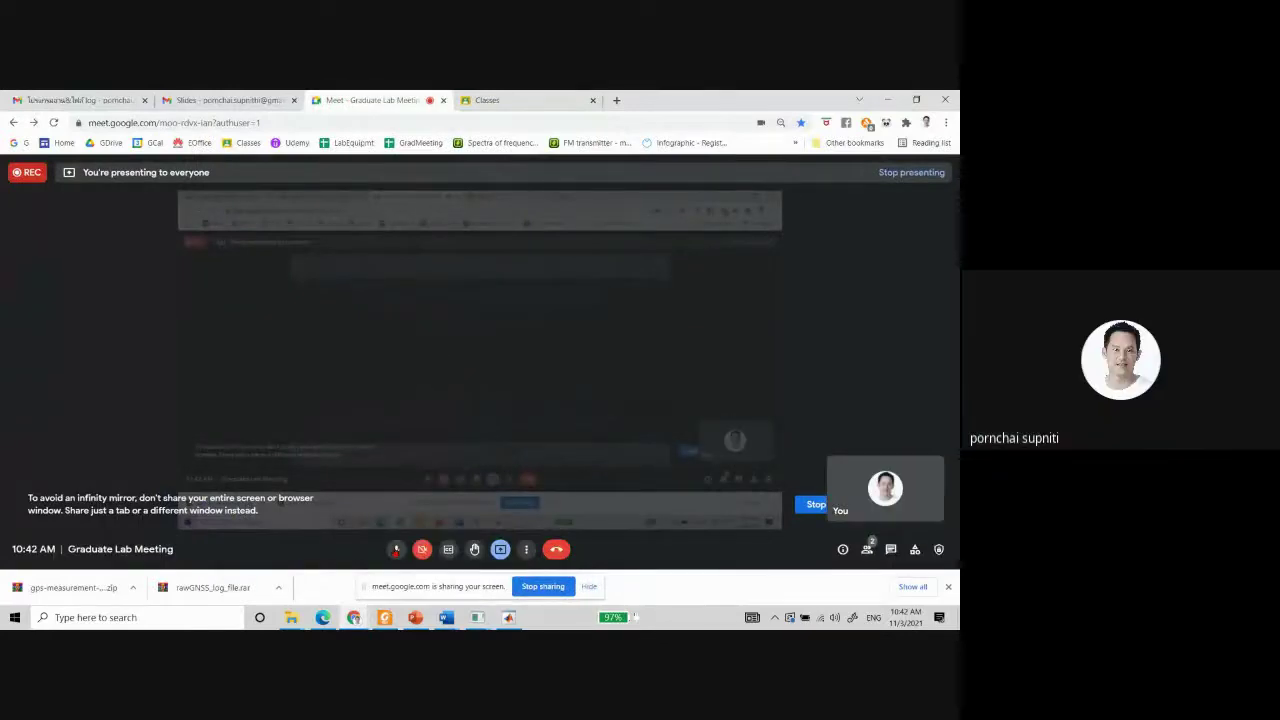
left_click(396, 549)
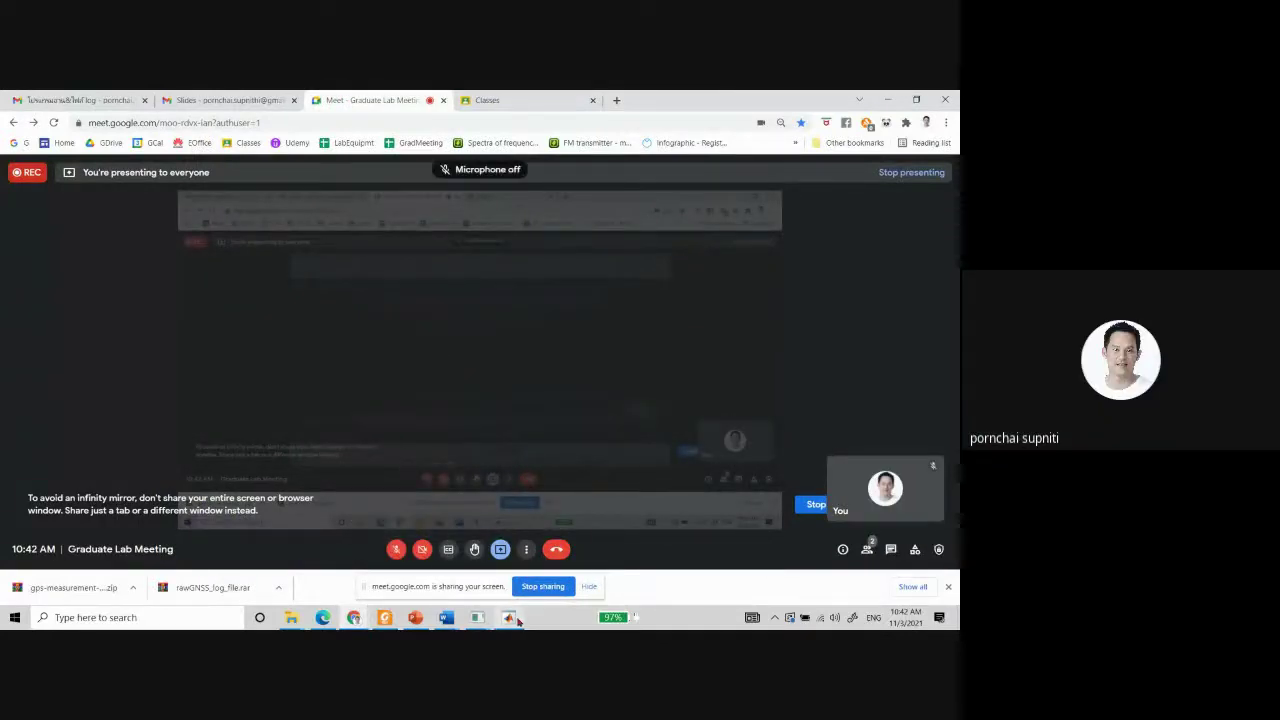
Switch from the meeting to GnssAnalysisApp and bring its C/No all sats and C/No strongest sats plots to the front.
left_click(478, 600)
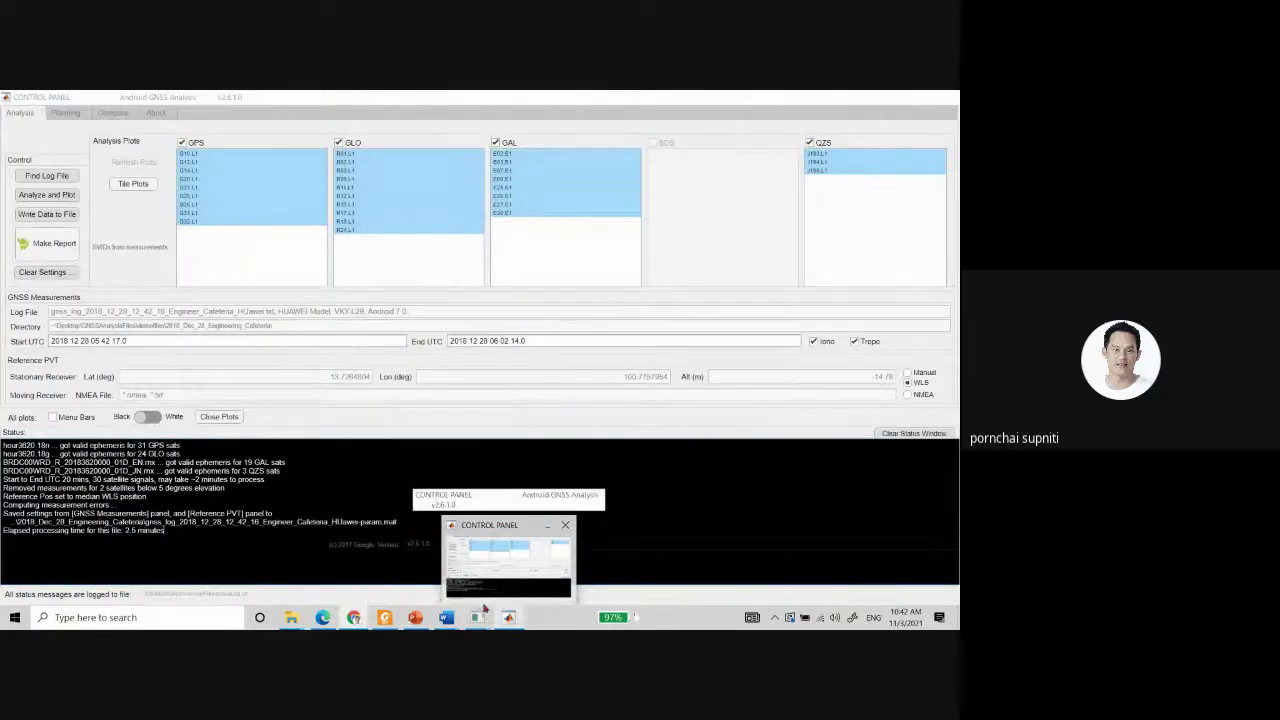
left_click(508, 617)
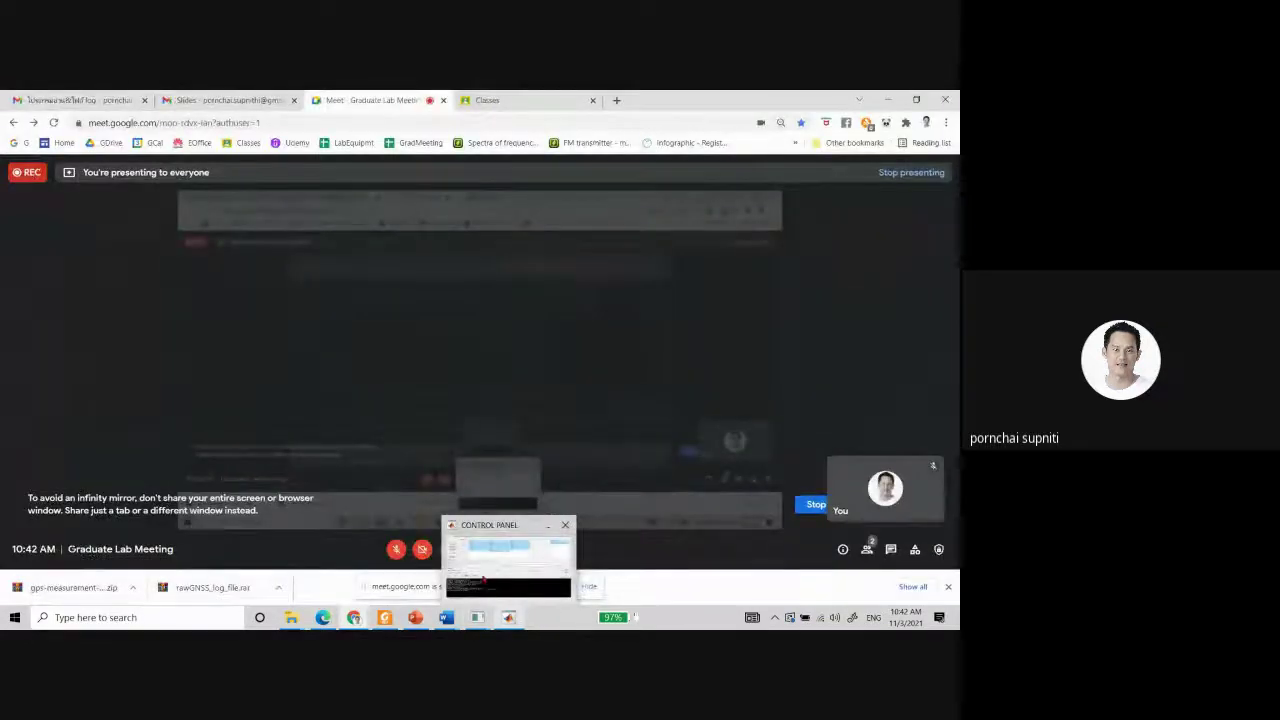
left_click(508, 617)
left_click(508, 617)
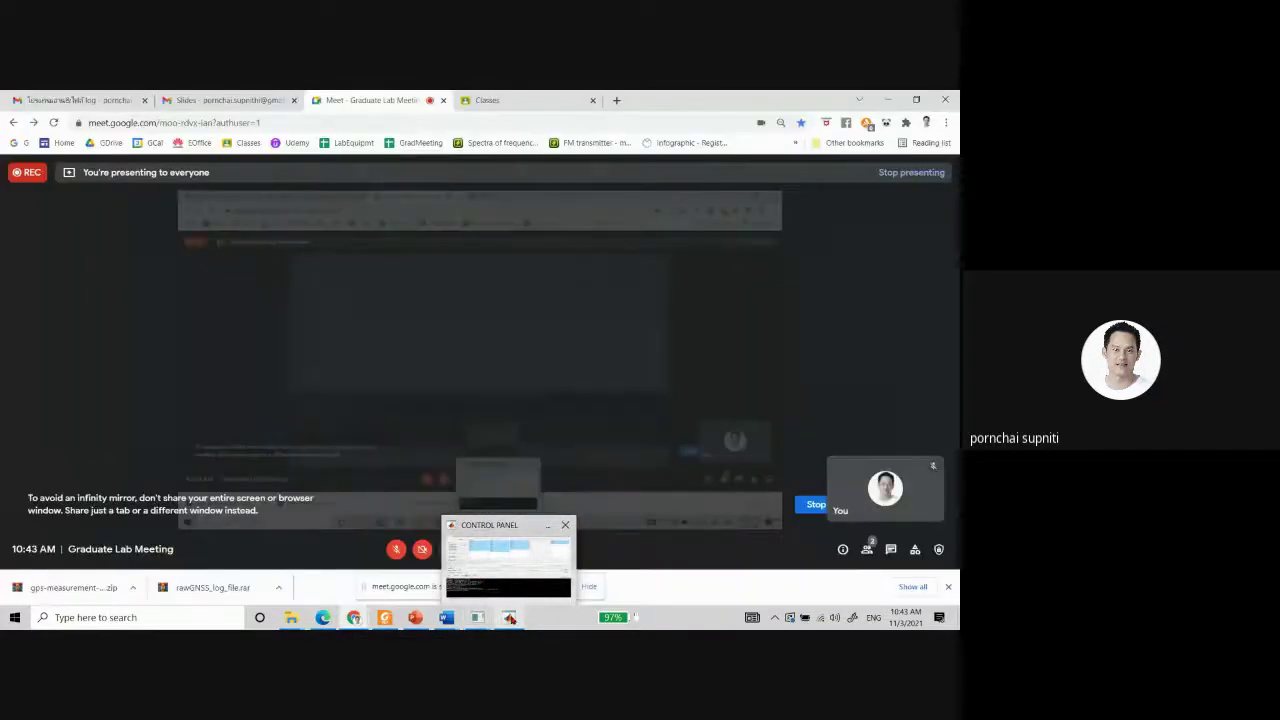
mouse_move(512, 608)
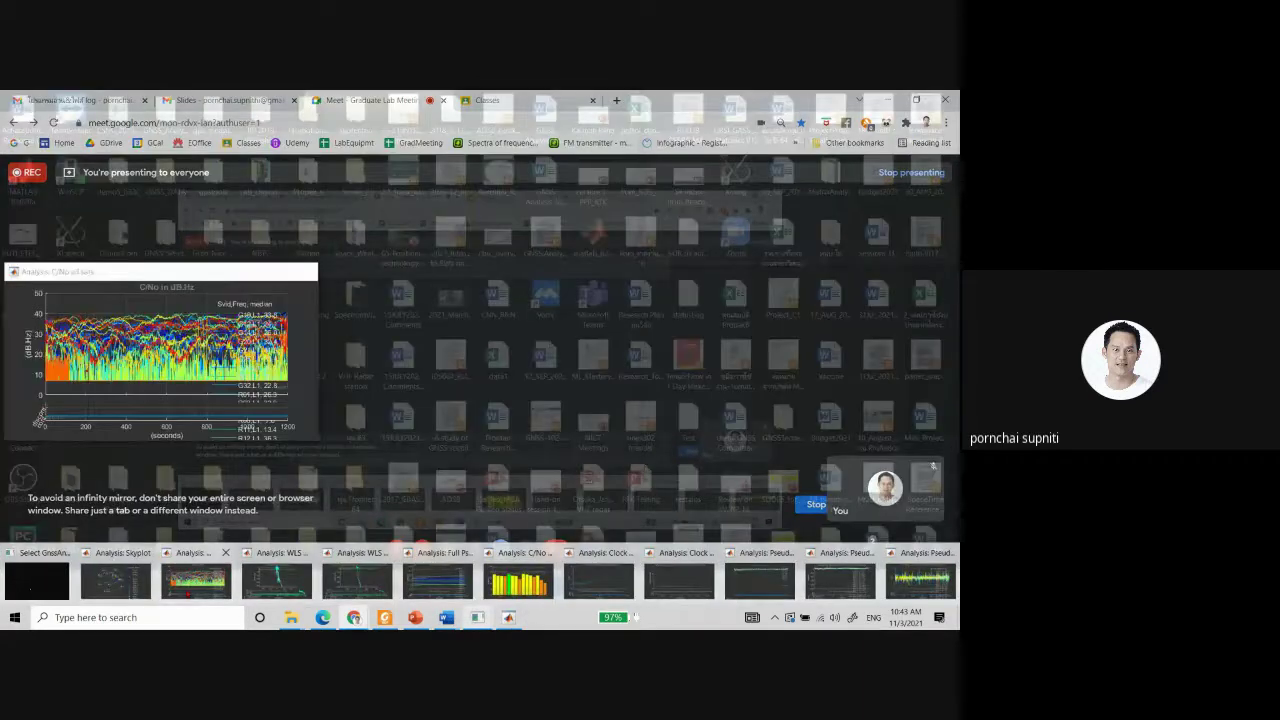
left_click(190, 586)
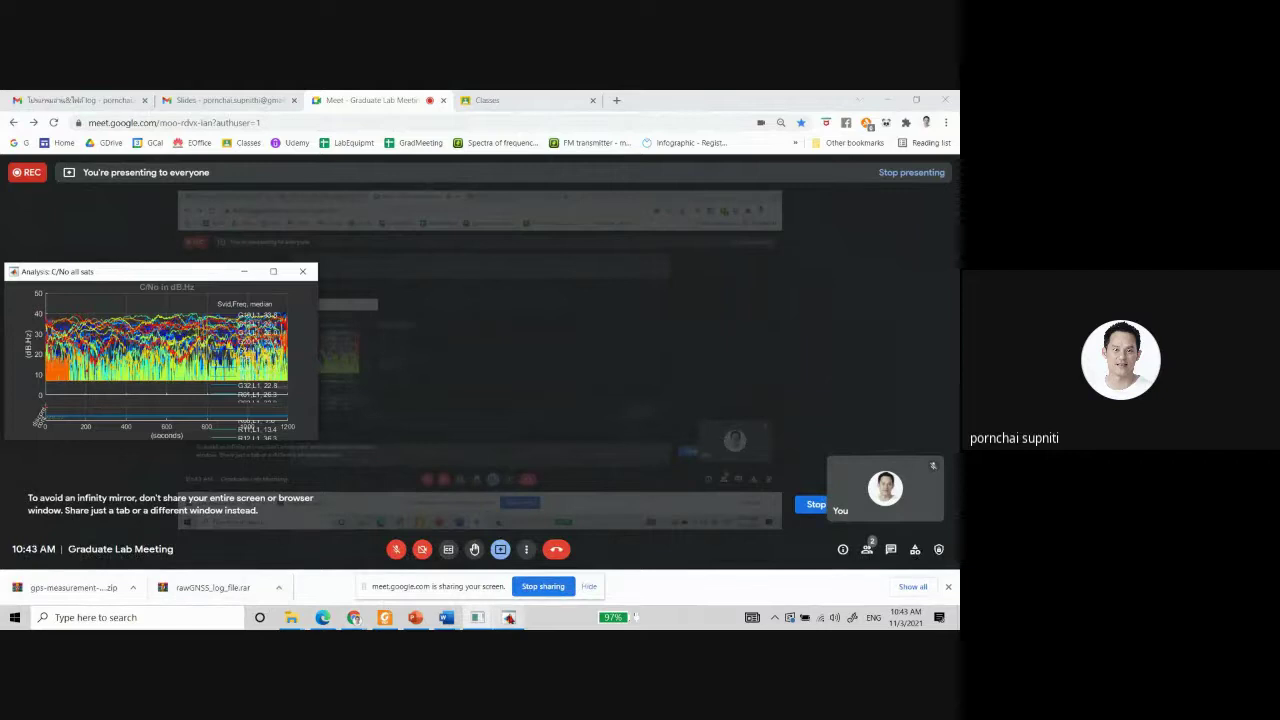
mouse_move(508, 617)
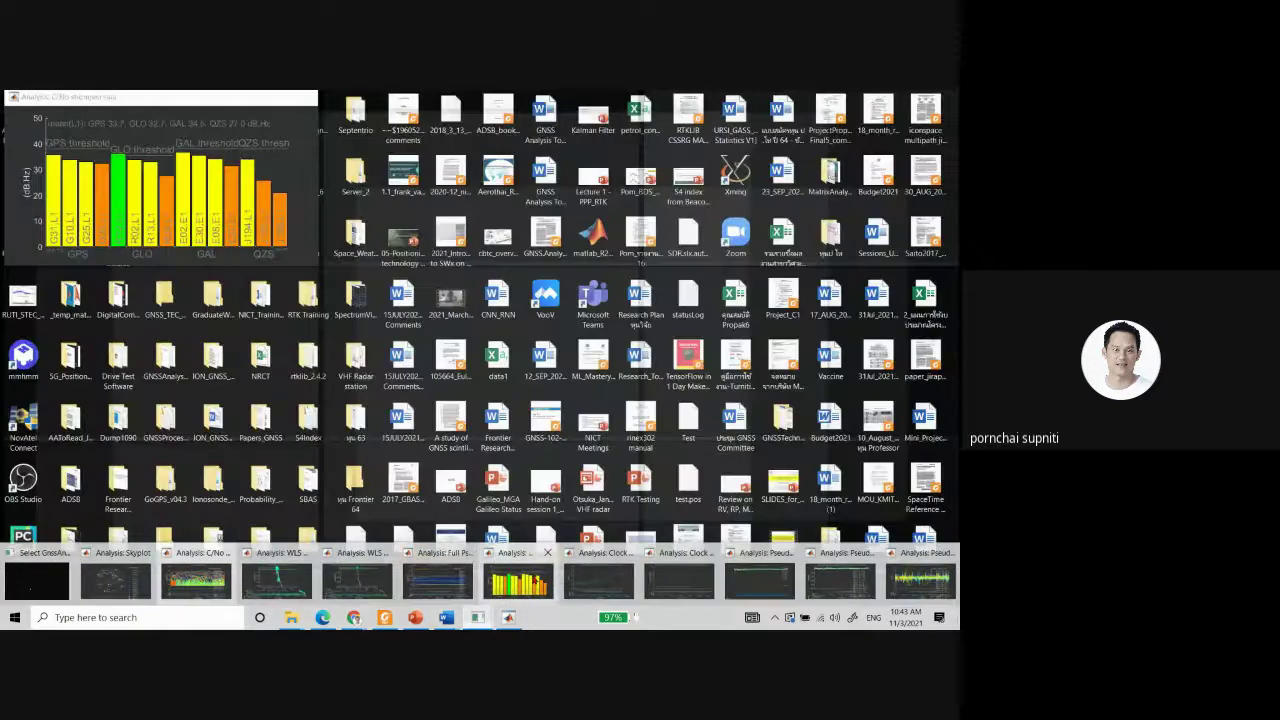
left_click(518, 580)
Bring the GnssAnalysisApp console window and the Full Pseudoranges and WLS positions plots to the front.
mouse_move(508, 617)
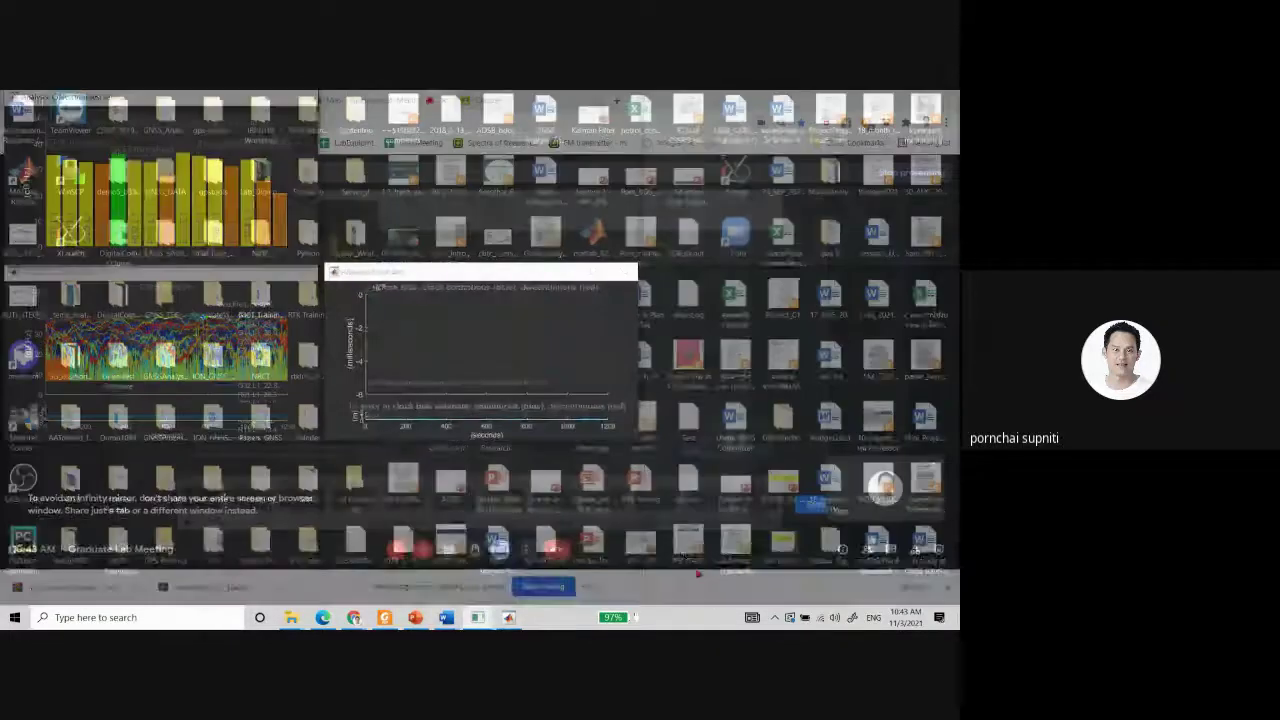
left_click(514, 580)
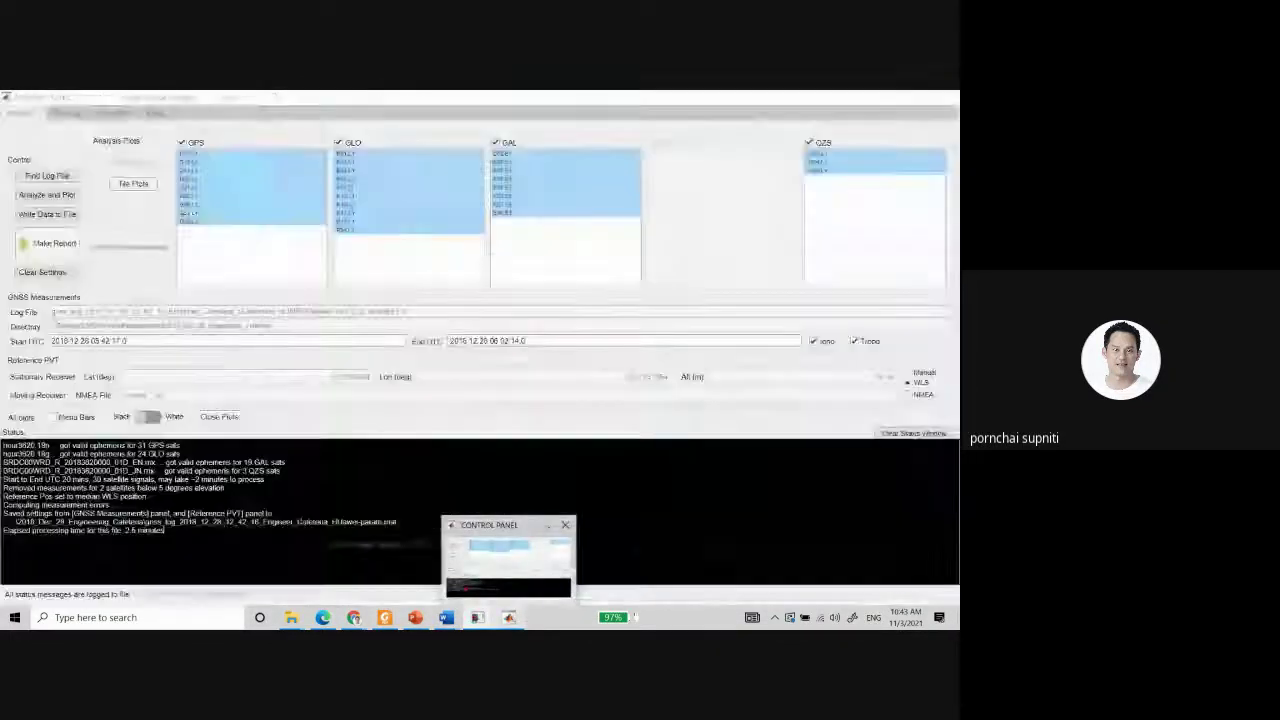
mouse_move(479, 620)
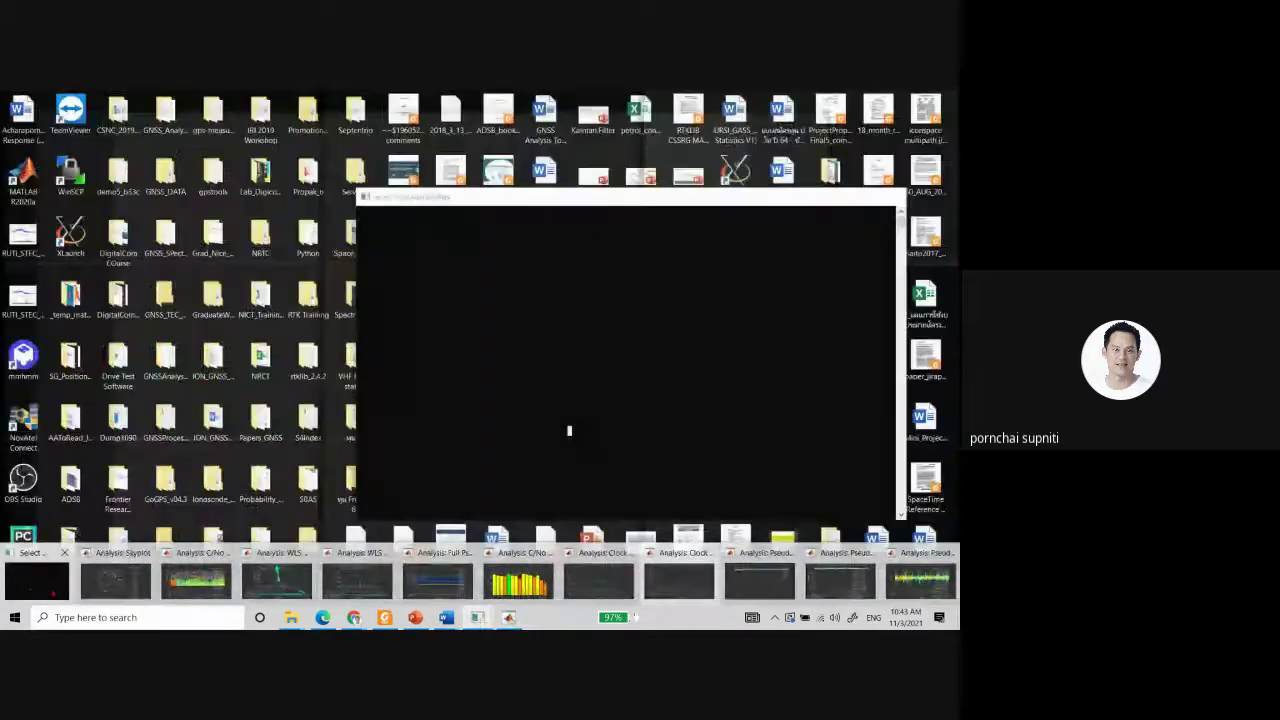
left_click(52, 592)
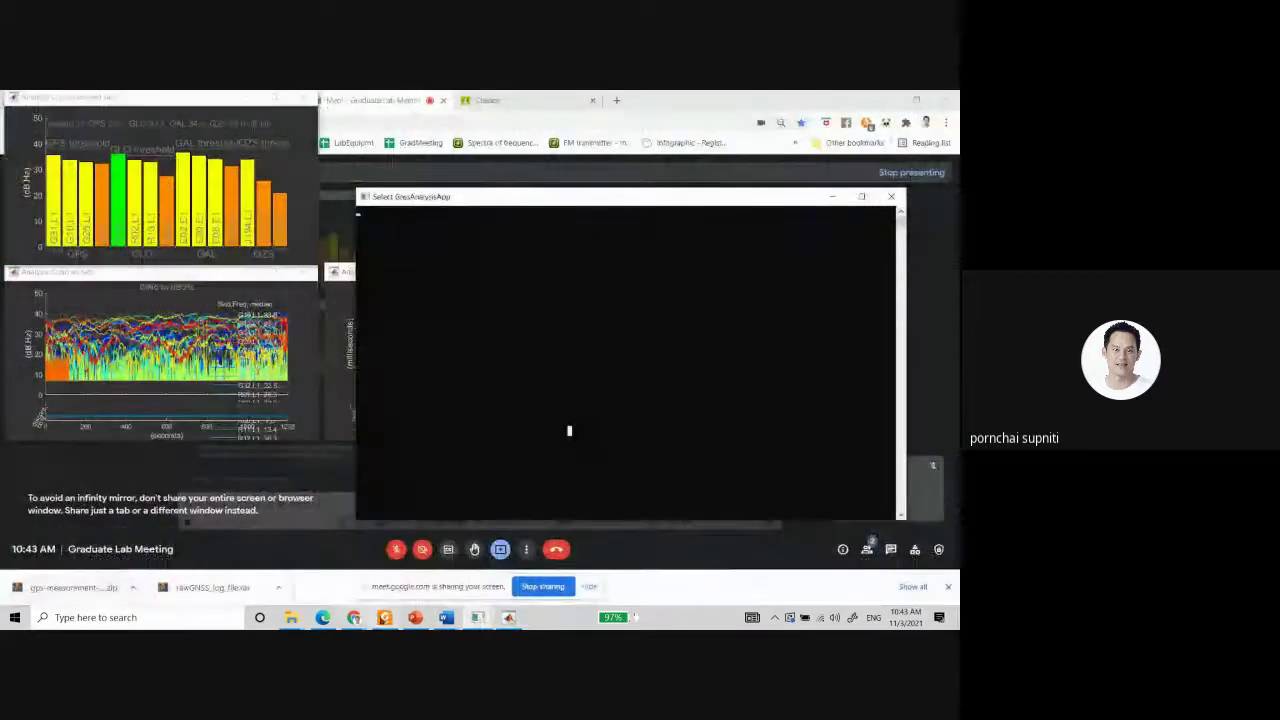
mouse_move(476, 621)
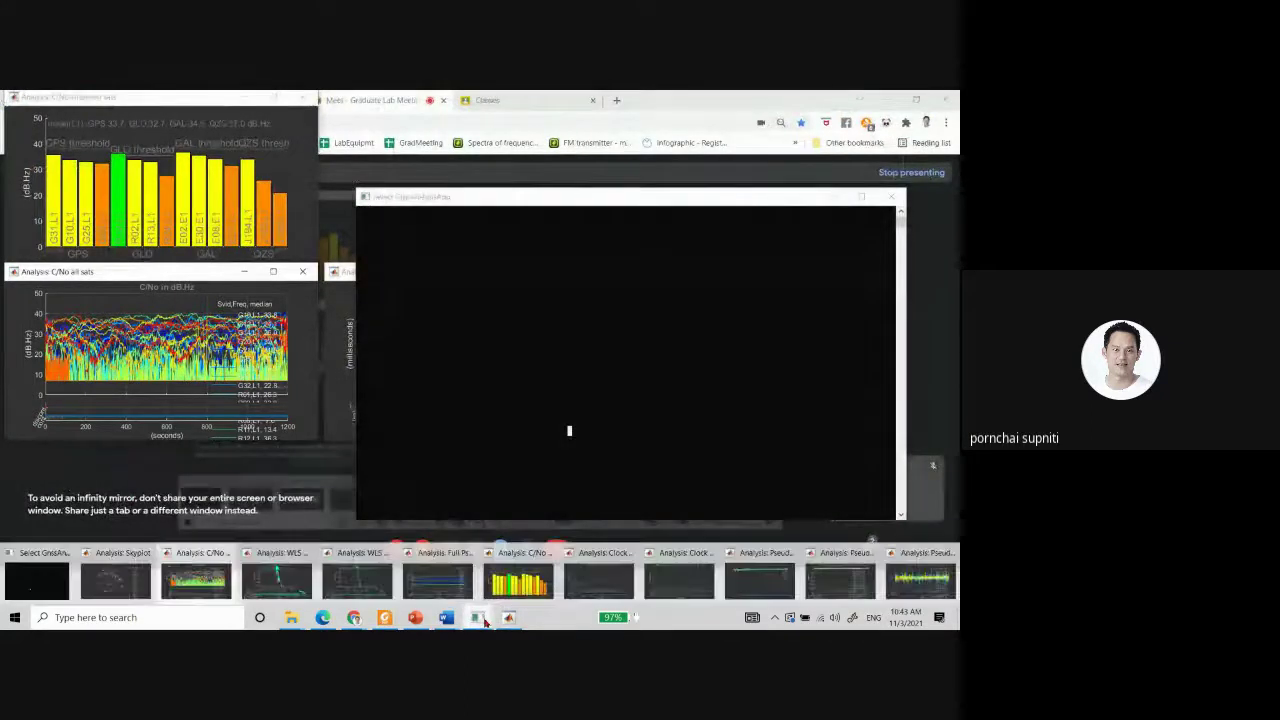
mouse_move(520, 586)
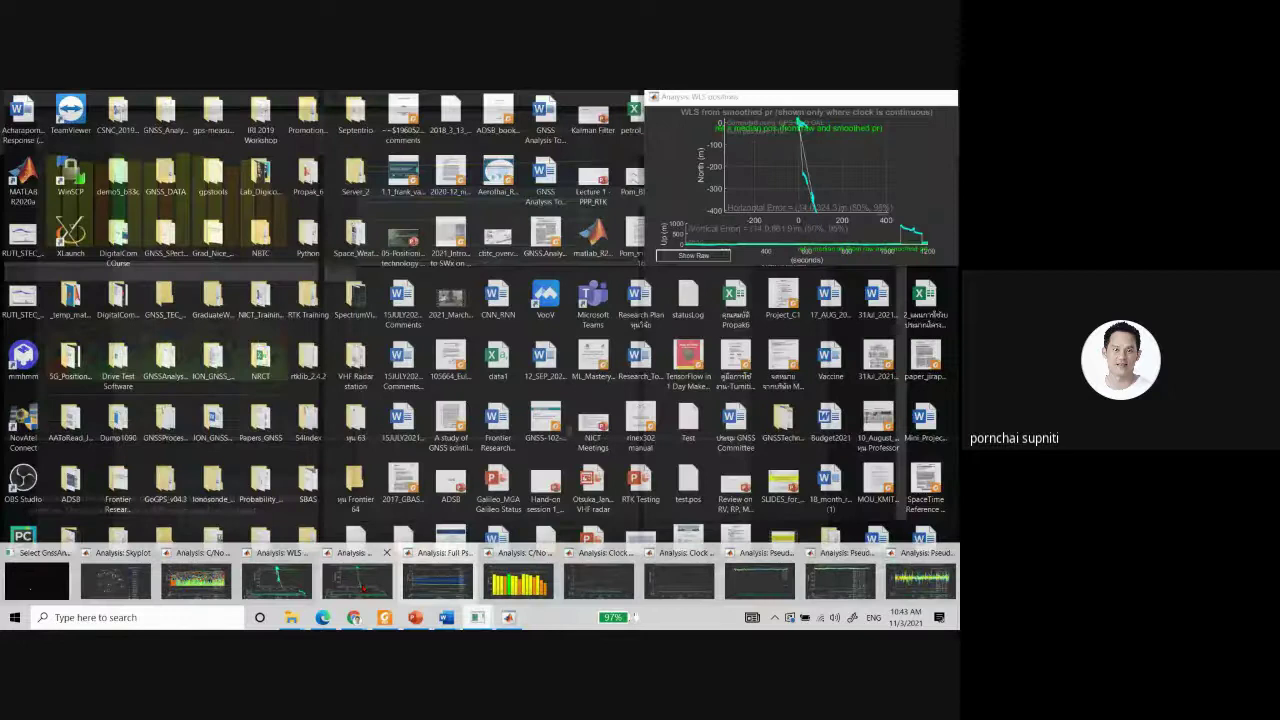
left_click(360, 582)
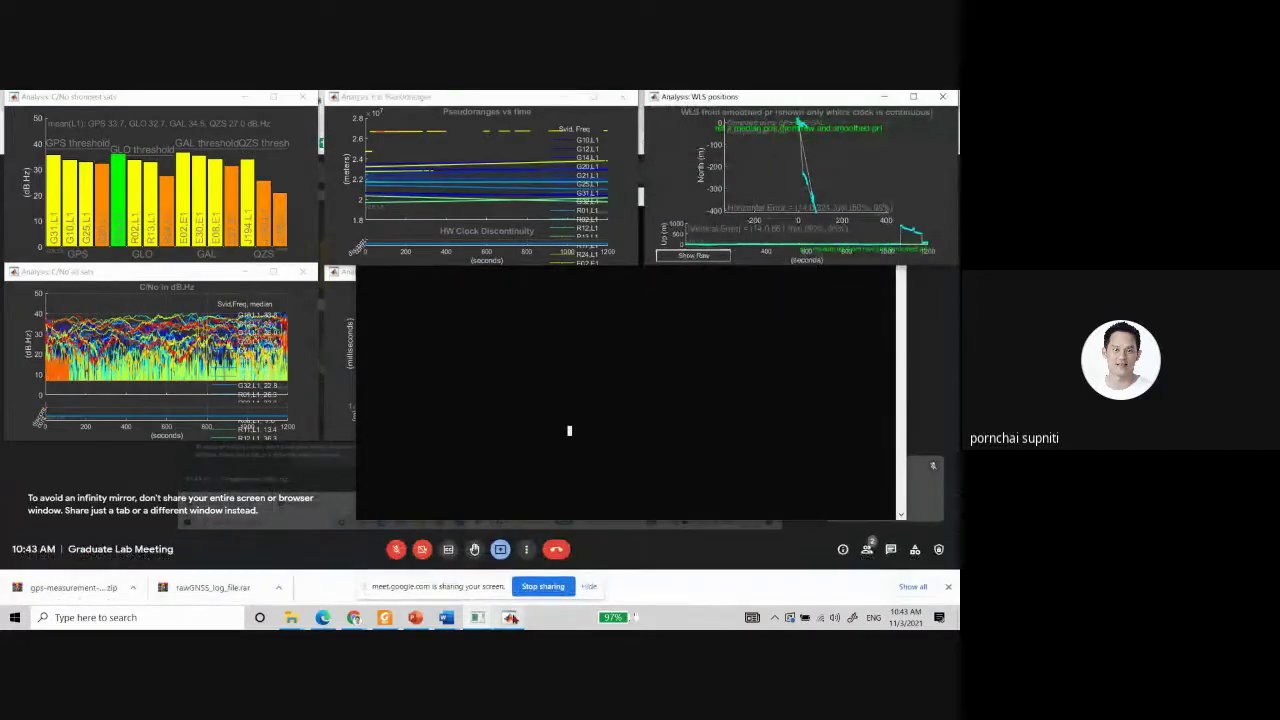
Bring the Pseudorange-rate errors and Clock bias plots to the front beside the other analysis plots.
mouse_move(511, 618)
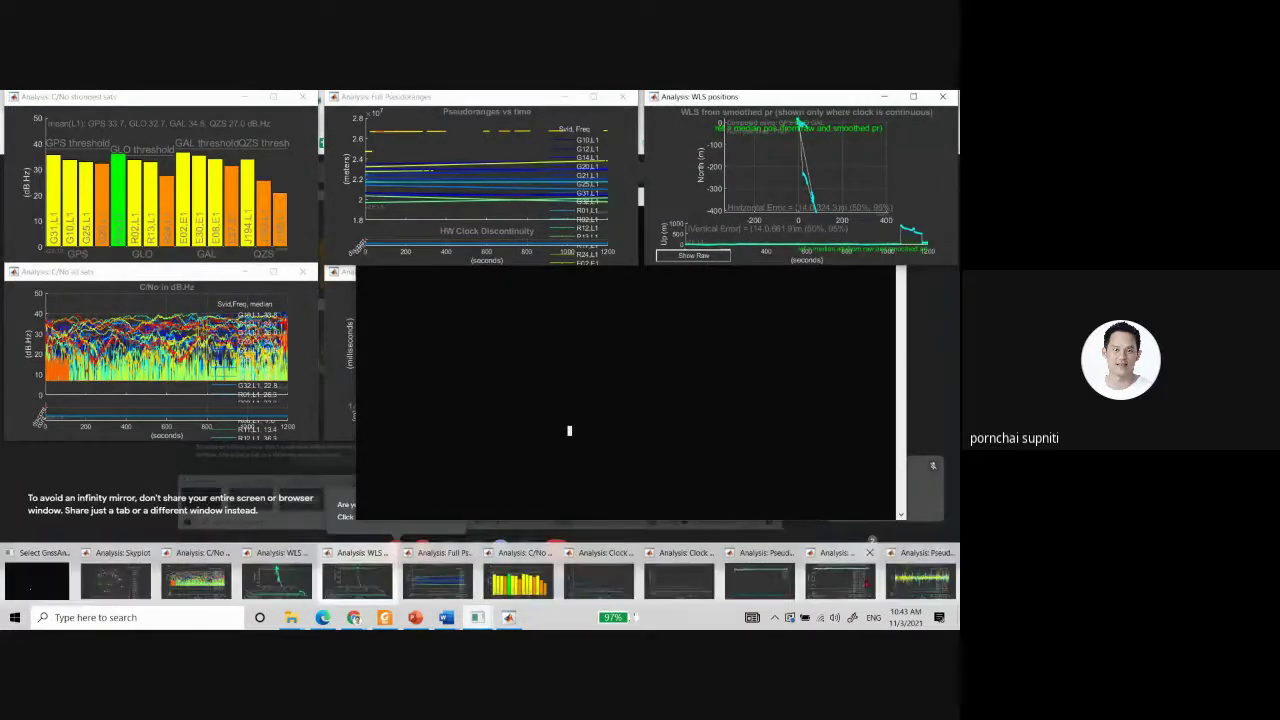
mouse_move(912, 592)
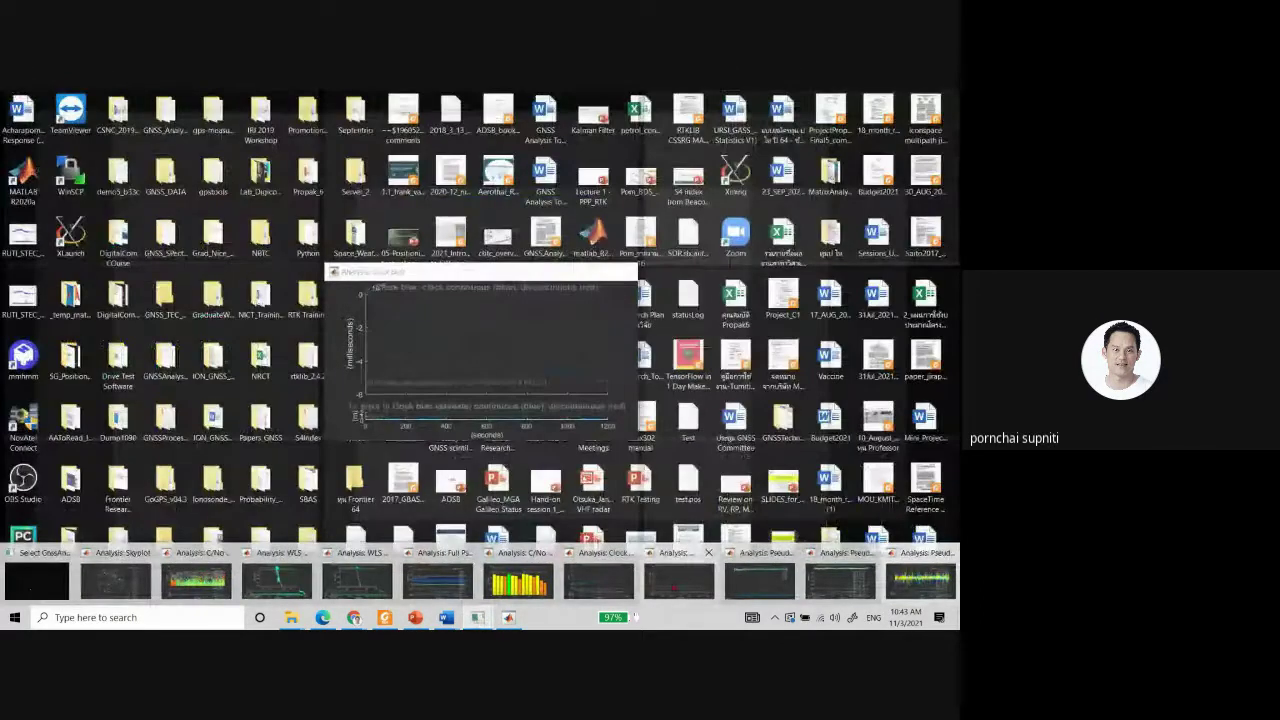
left_click(598, 580)
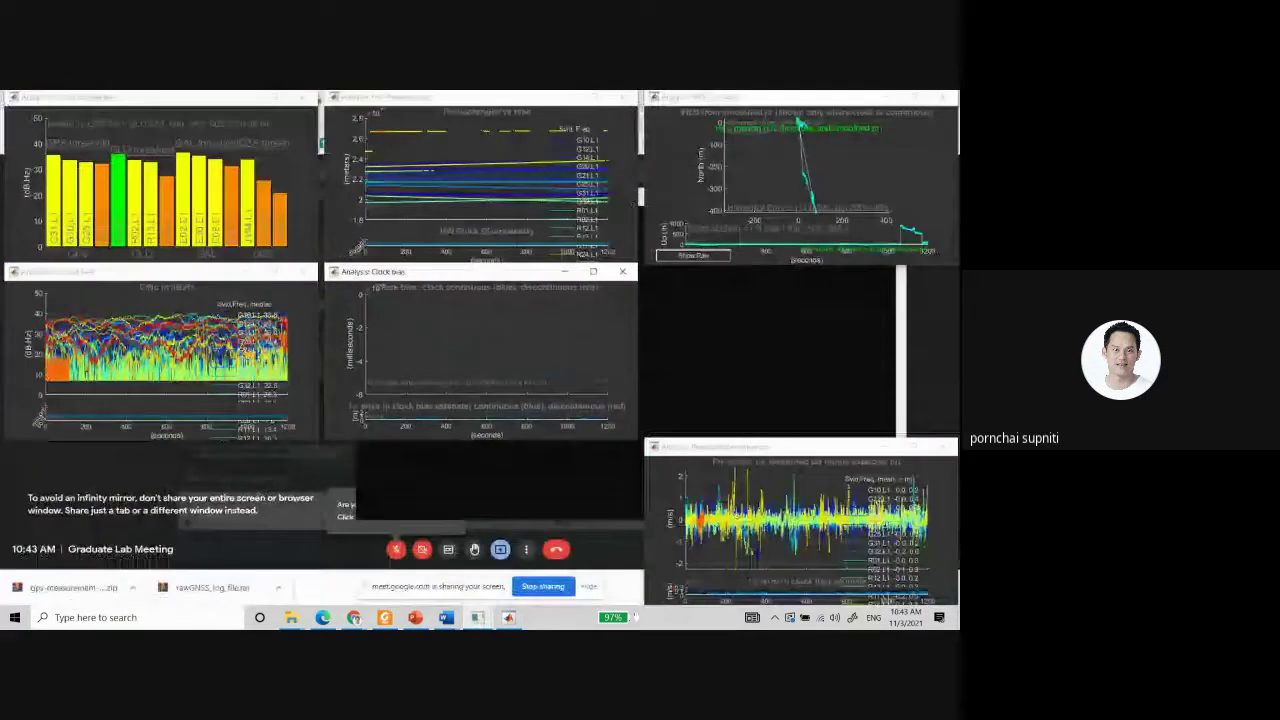
mouse_move(510, 617)
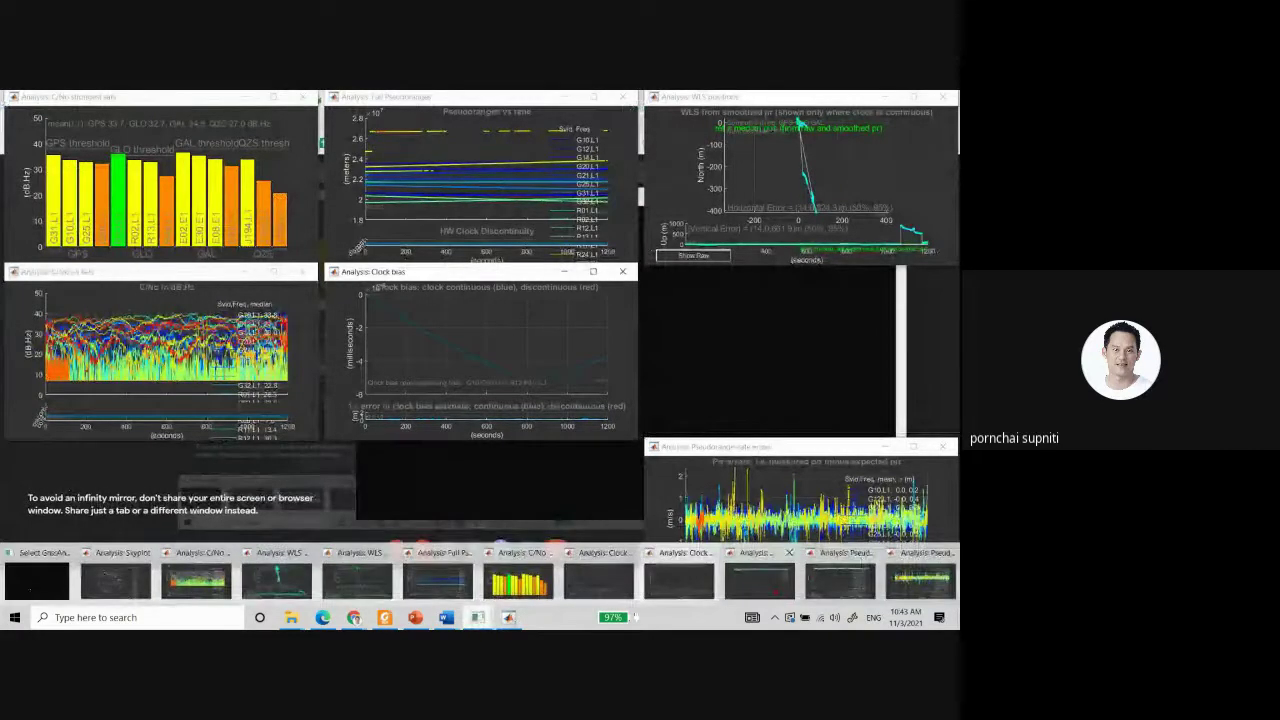
Bring up the Pseudorange errors plot and restore it from full size to its tiled size.
left_click(760, 578)
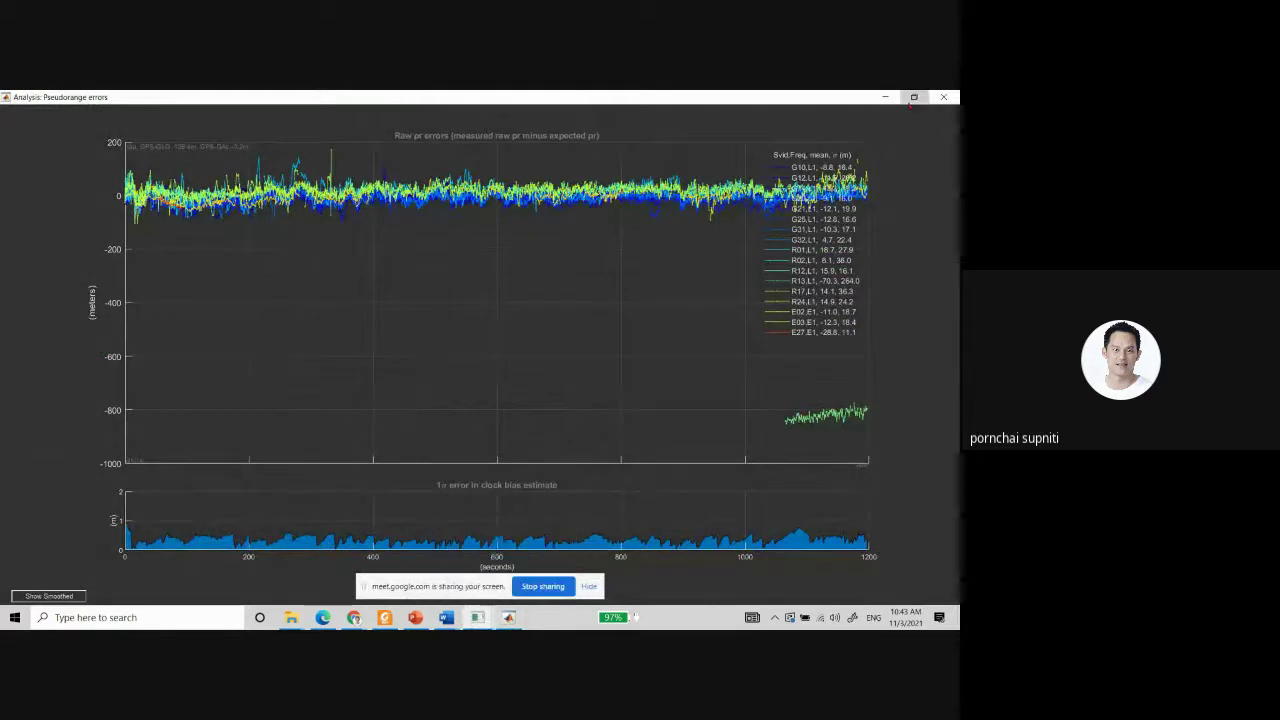
left_click(913, 97)
mouse_move(508, 617)
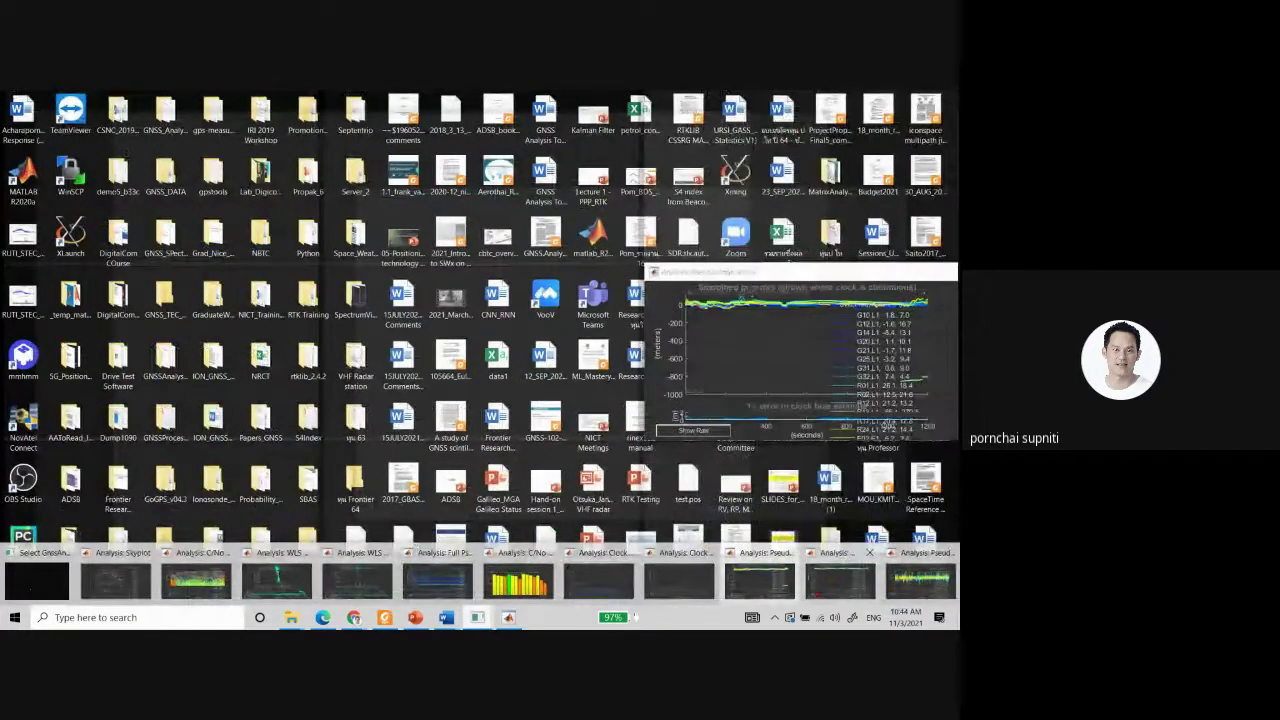
Bring the Clock frequency drift plot to the front and hide the screen-sharing notice.
left_click(920, 580)
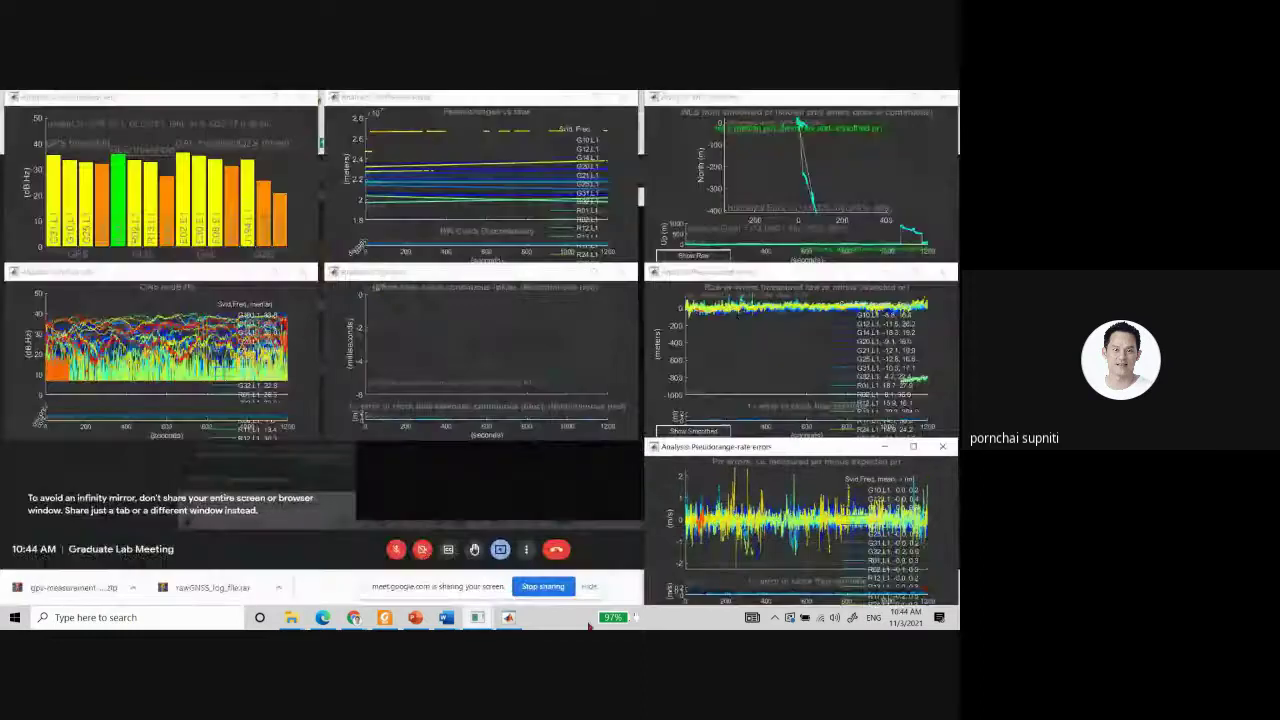
left_click(508, 617)
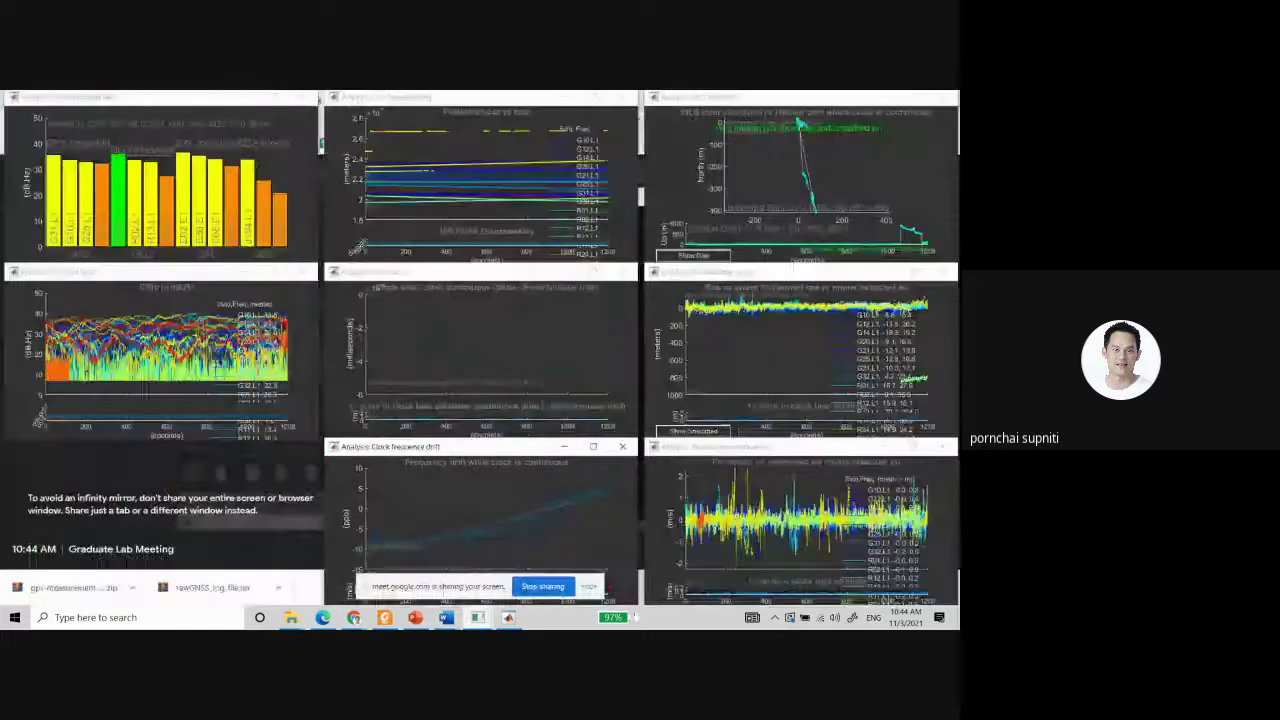
left_click(590, 588)
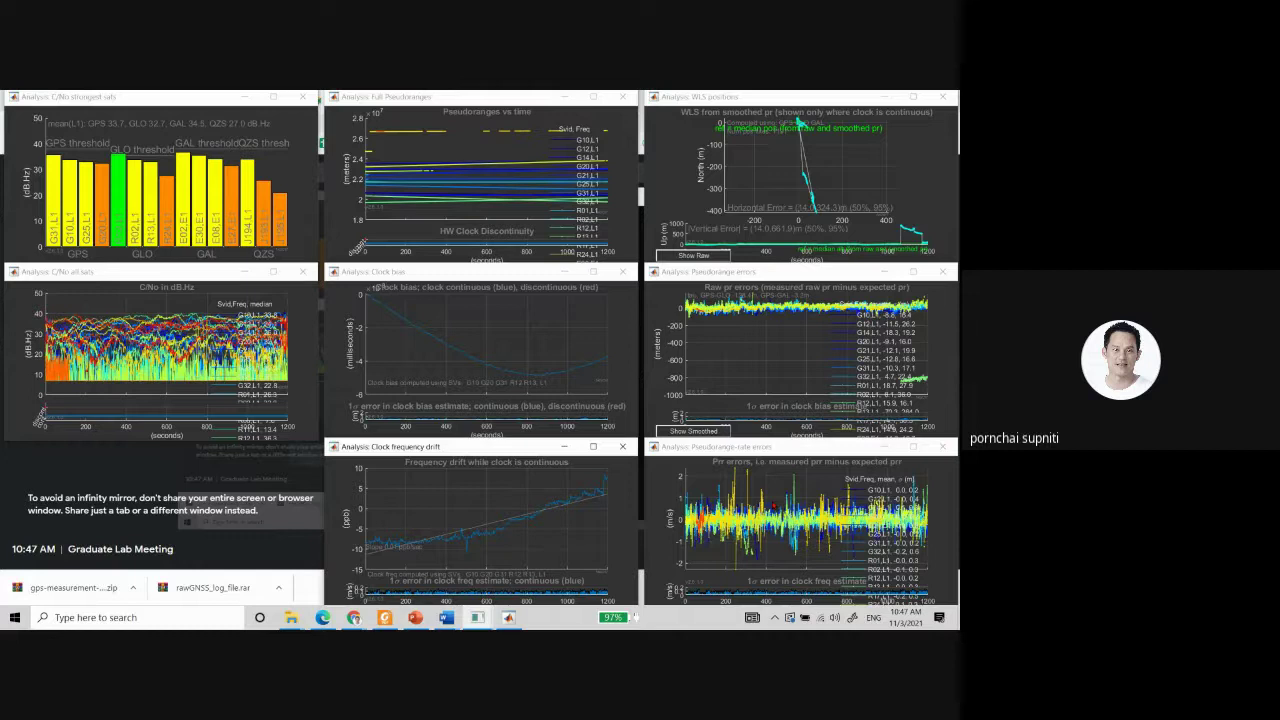
Switch to the Google Meet window in Chrome and minimize it to expose all the tiled analysis plots, including the Skyplot.
mouse_move(352, 620)
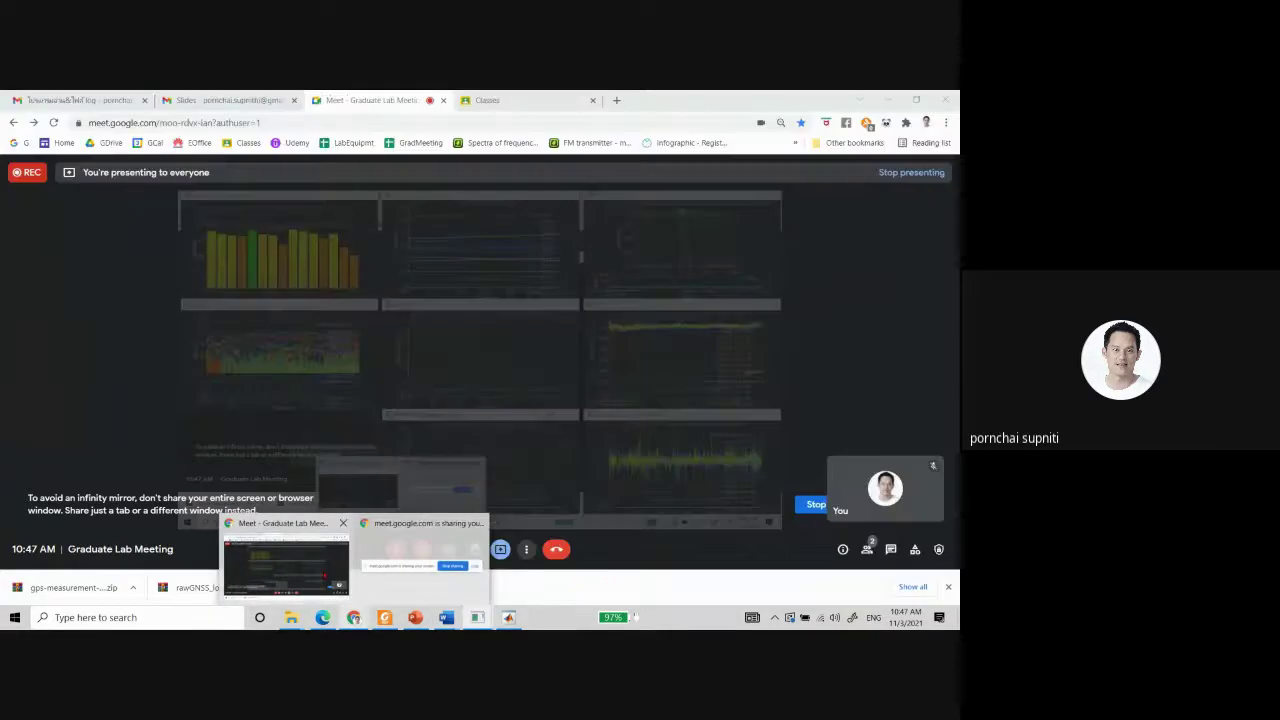
left_click(286, 560)
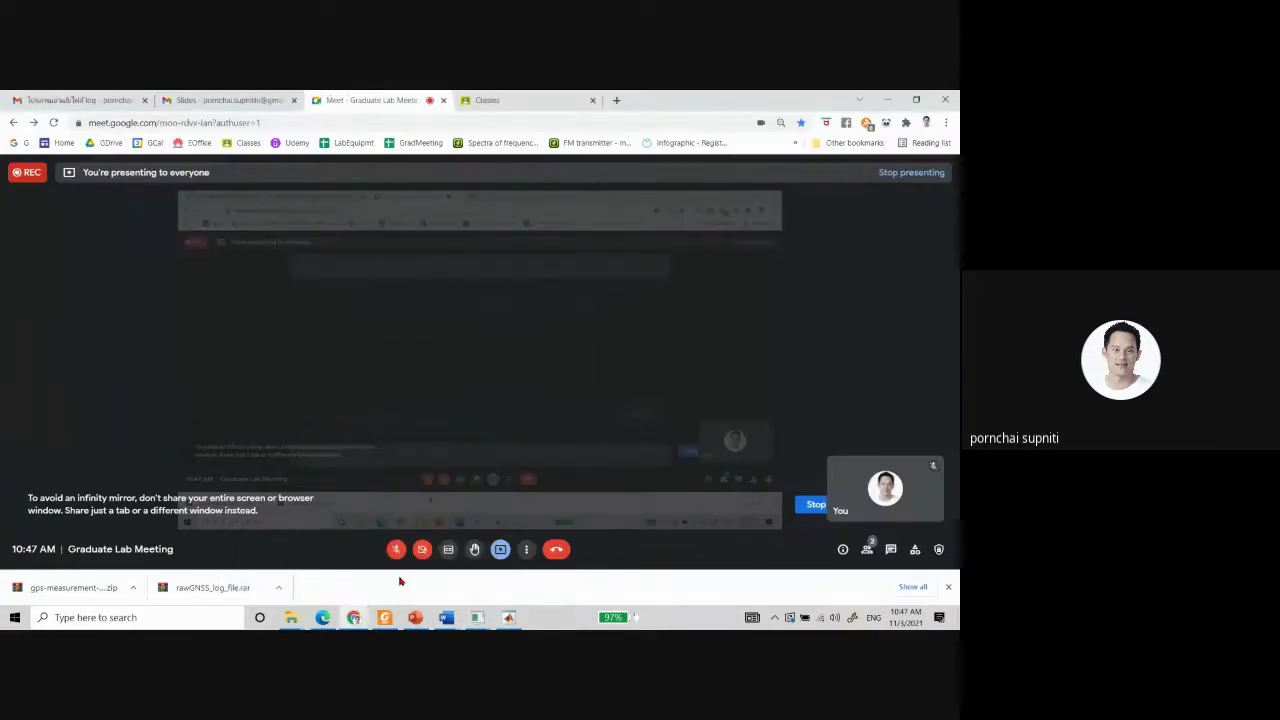
mouse_move(475, 621)
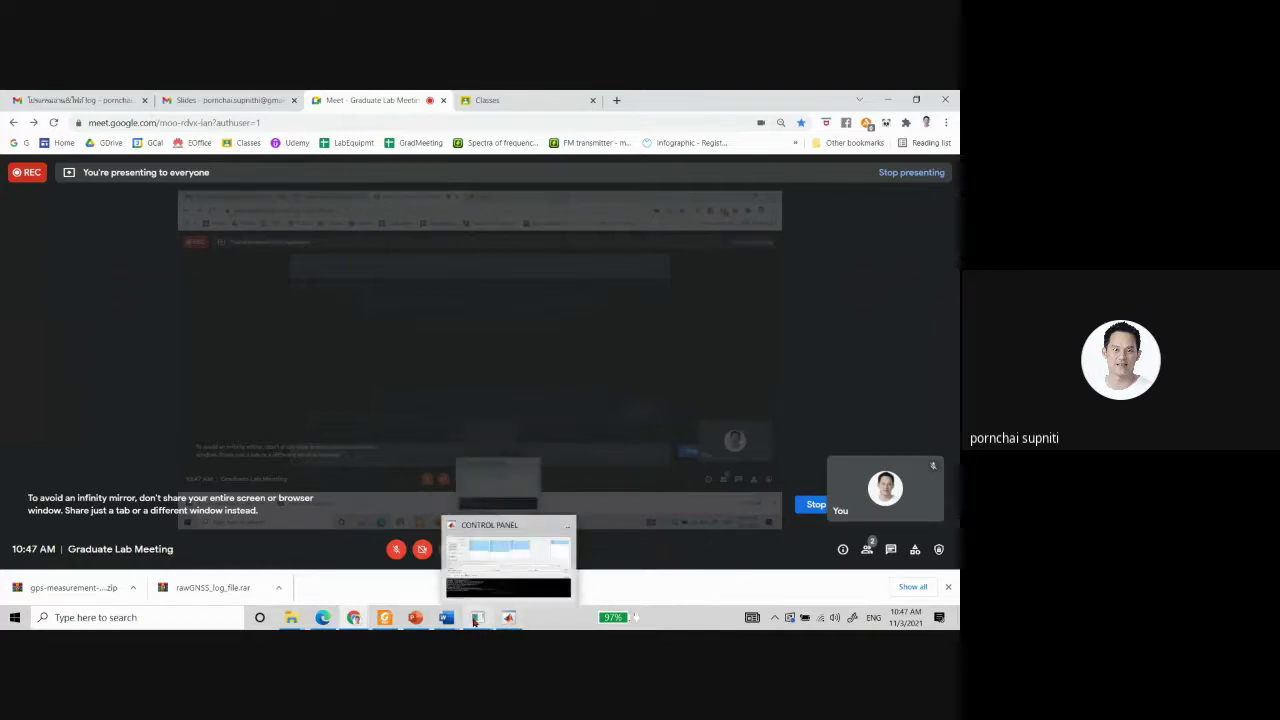
left_click(886, 100)
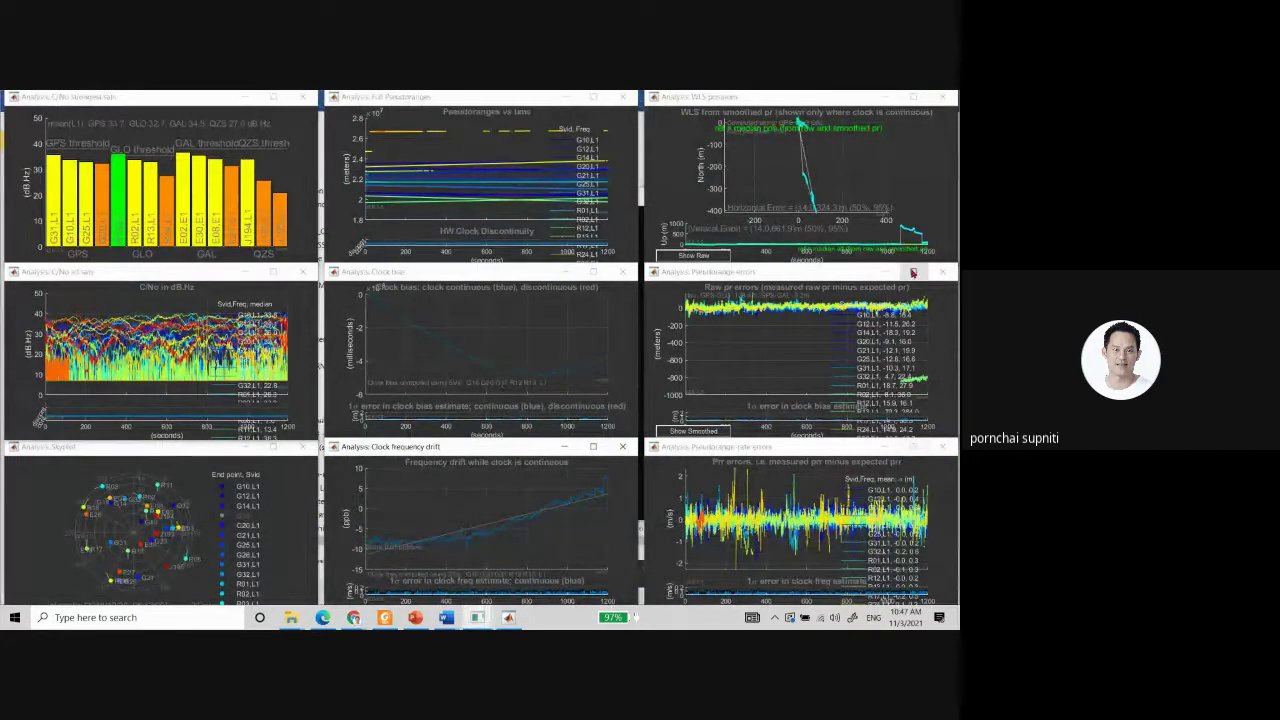
Examine the Pseudorange errors and Pseudorange-rate errors plots at full size, restoring each to its tile.
left_click(912, 273)
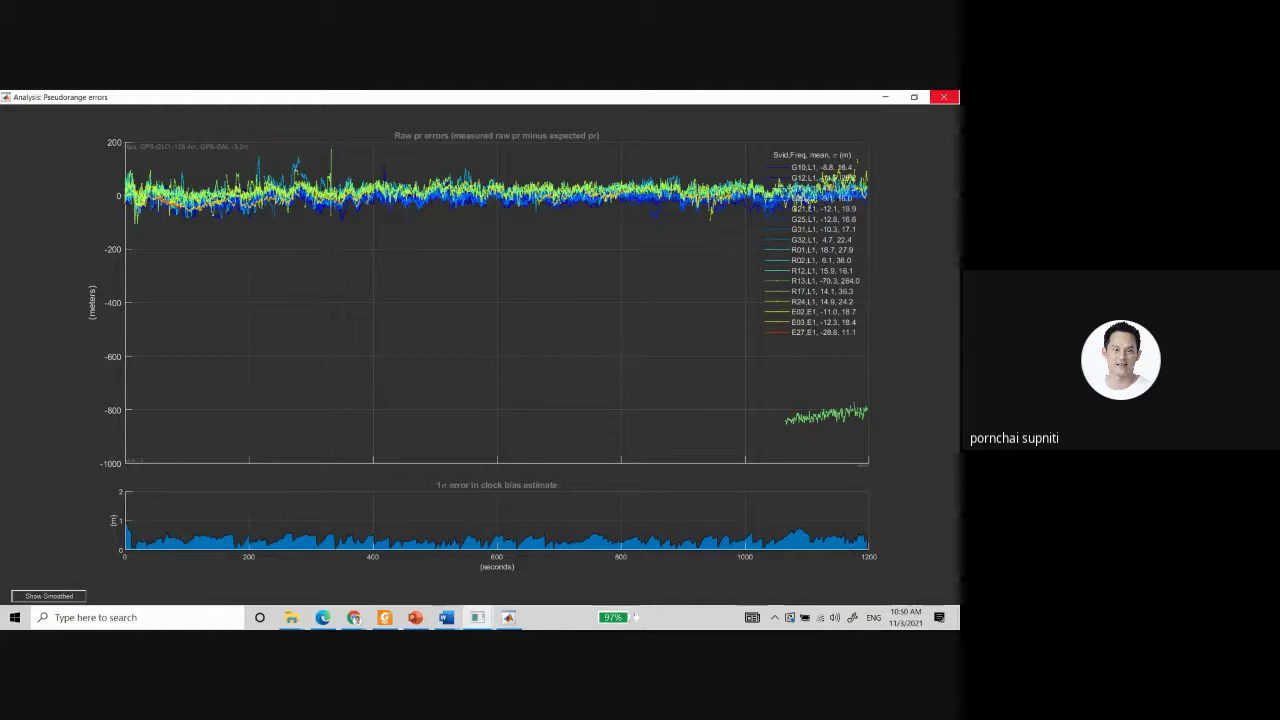
left_click(912, 97)
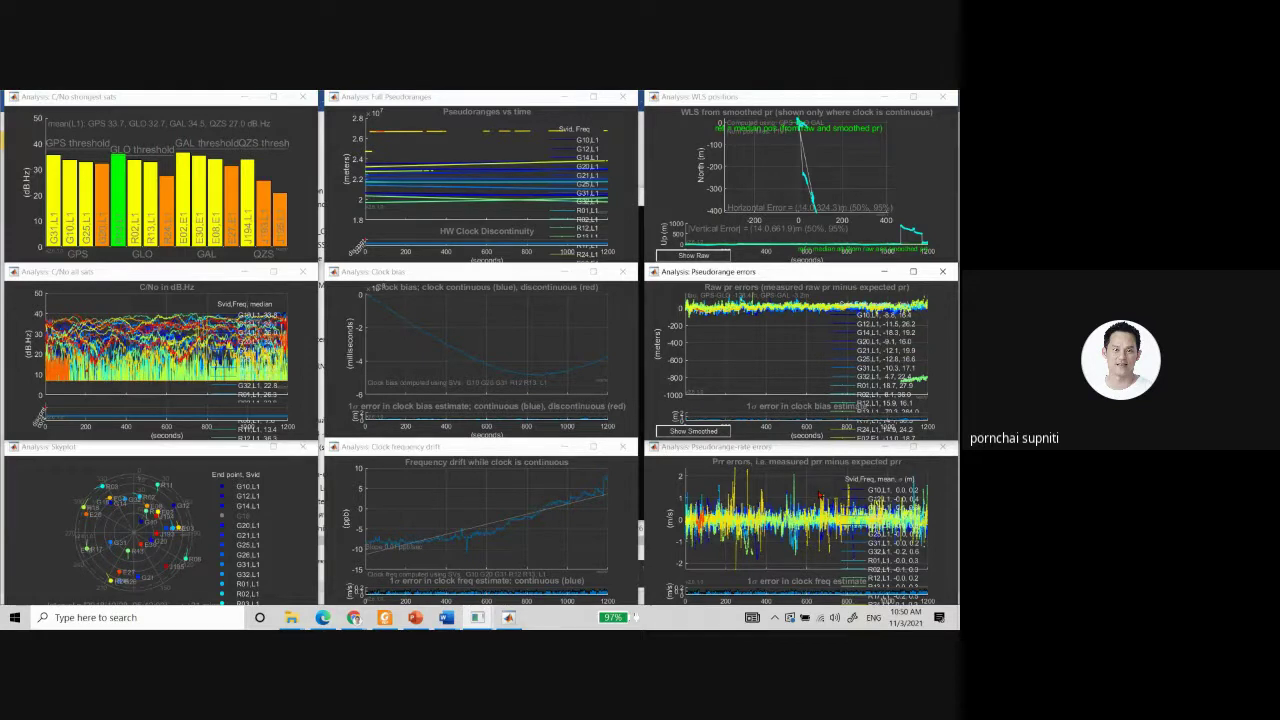
left_click(913, 451)
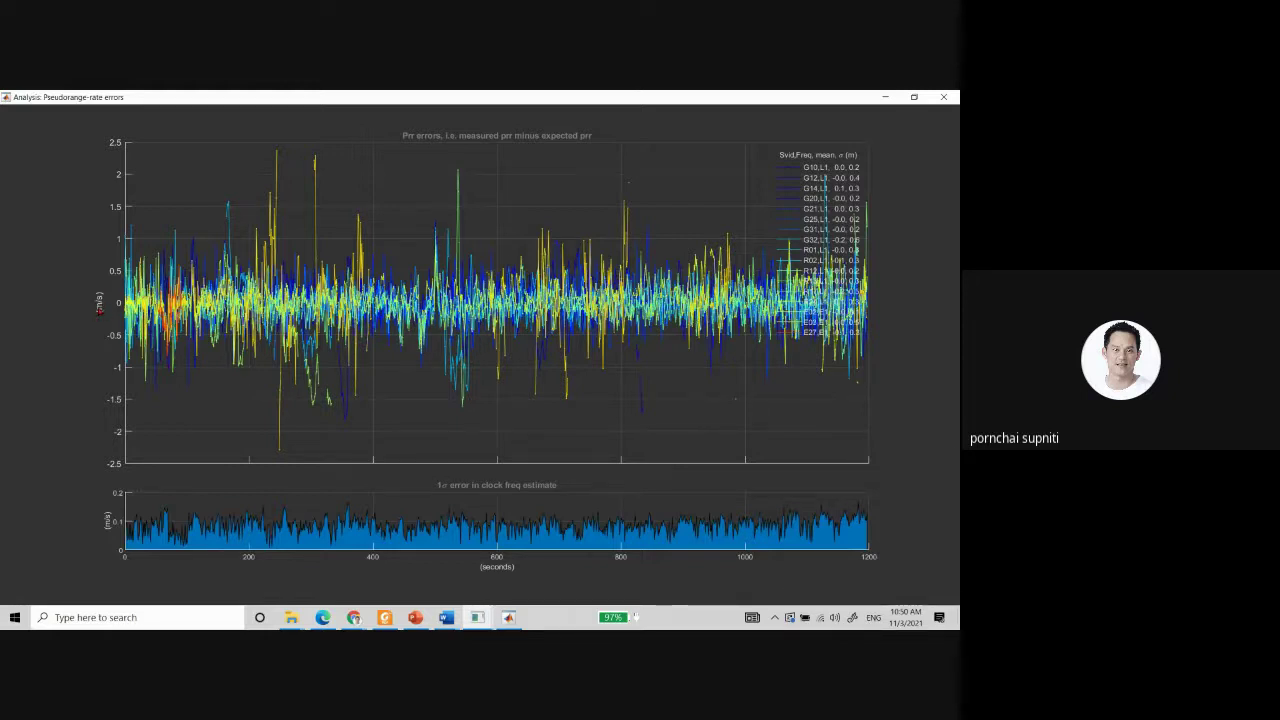
left_click(912, 97)
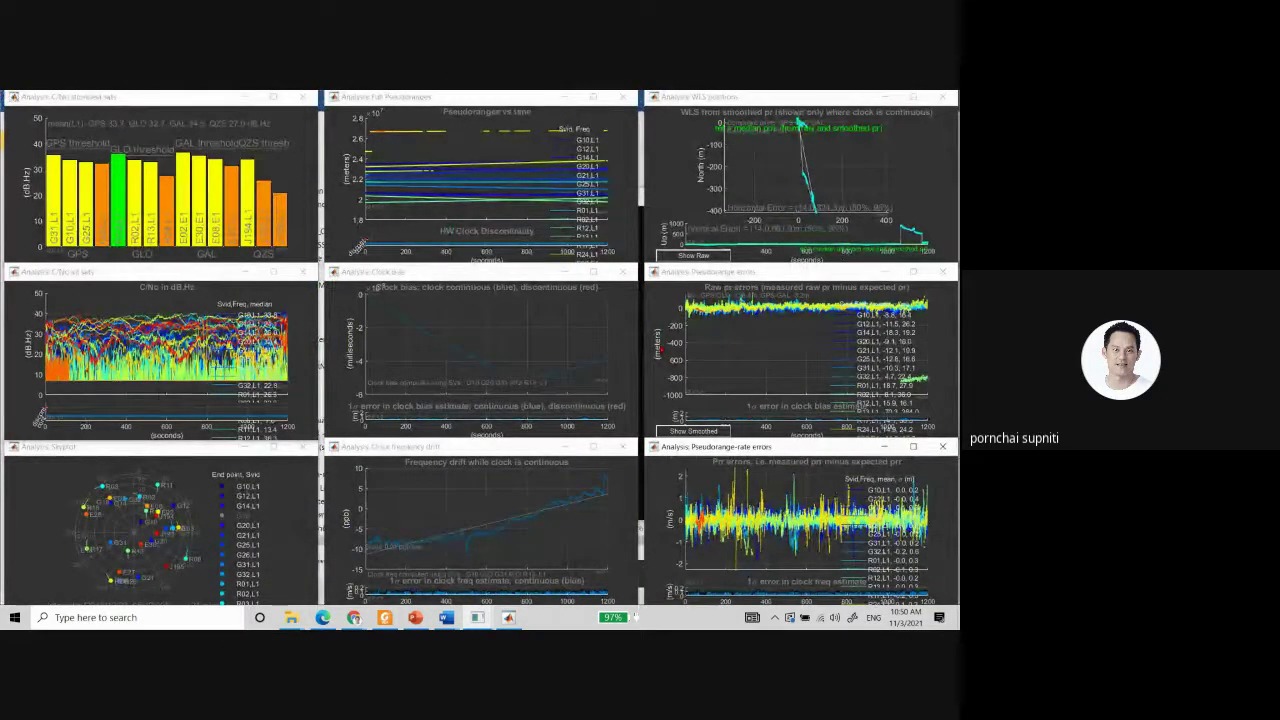
Turn on the microphone in the Google Meet window in Chrome and minimize the browser to return to the tiled plots.
left_click(354, 618)
left_click(285, 555)
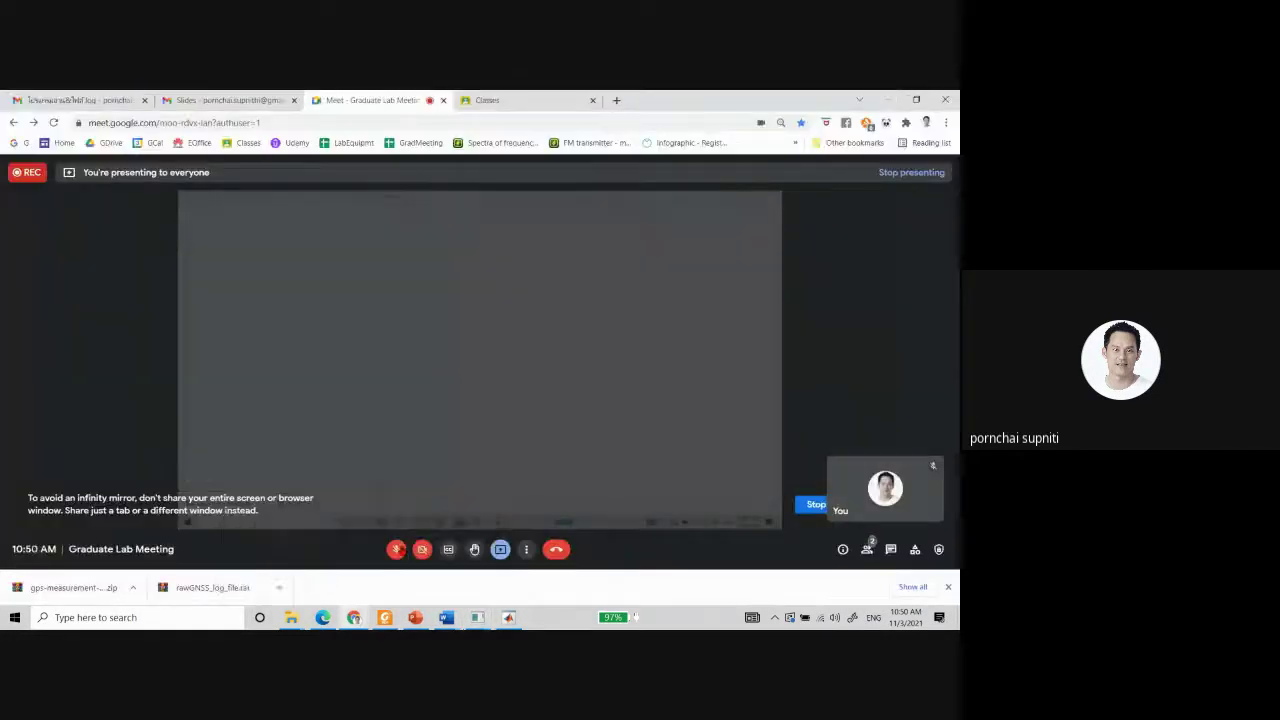
left_click(396, 549)
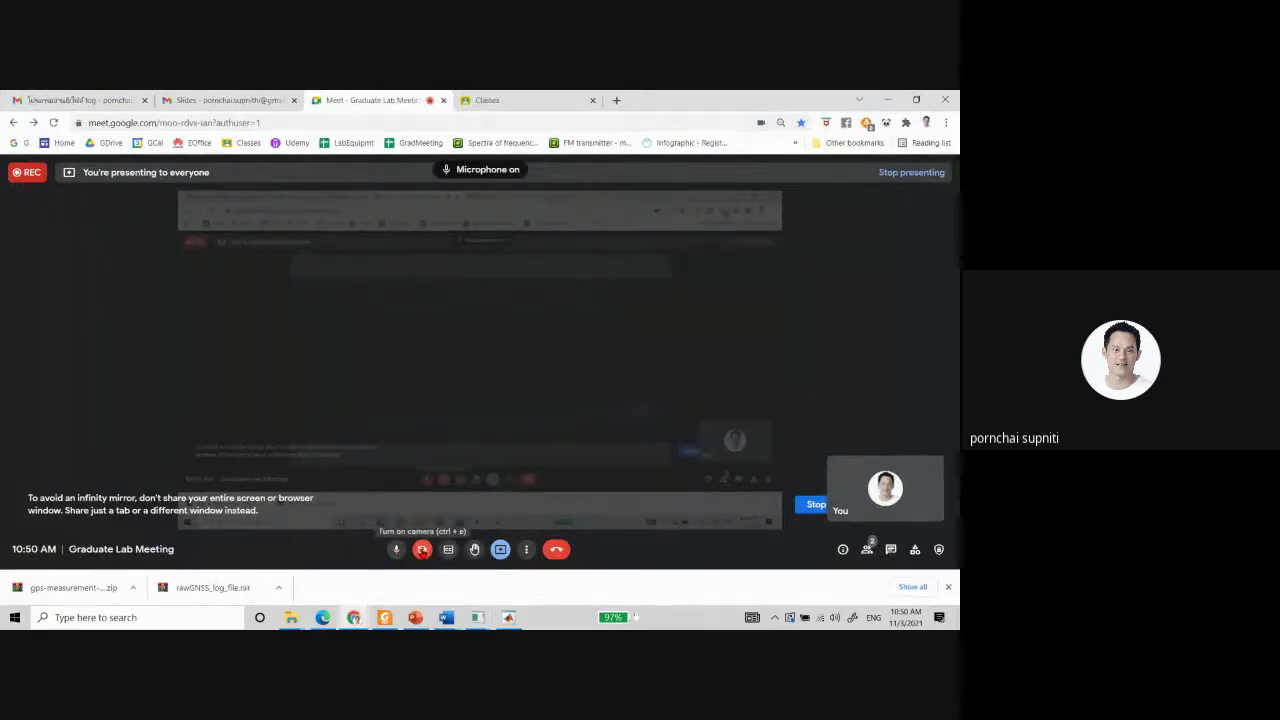
left_click(422, 549)
left_click(422, 549)
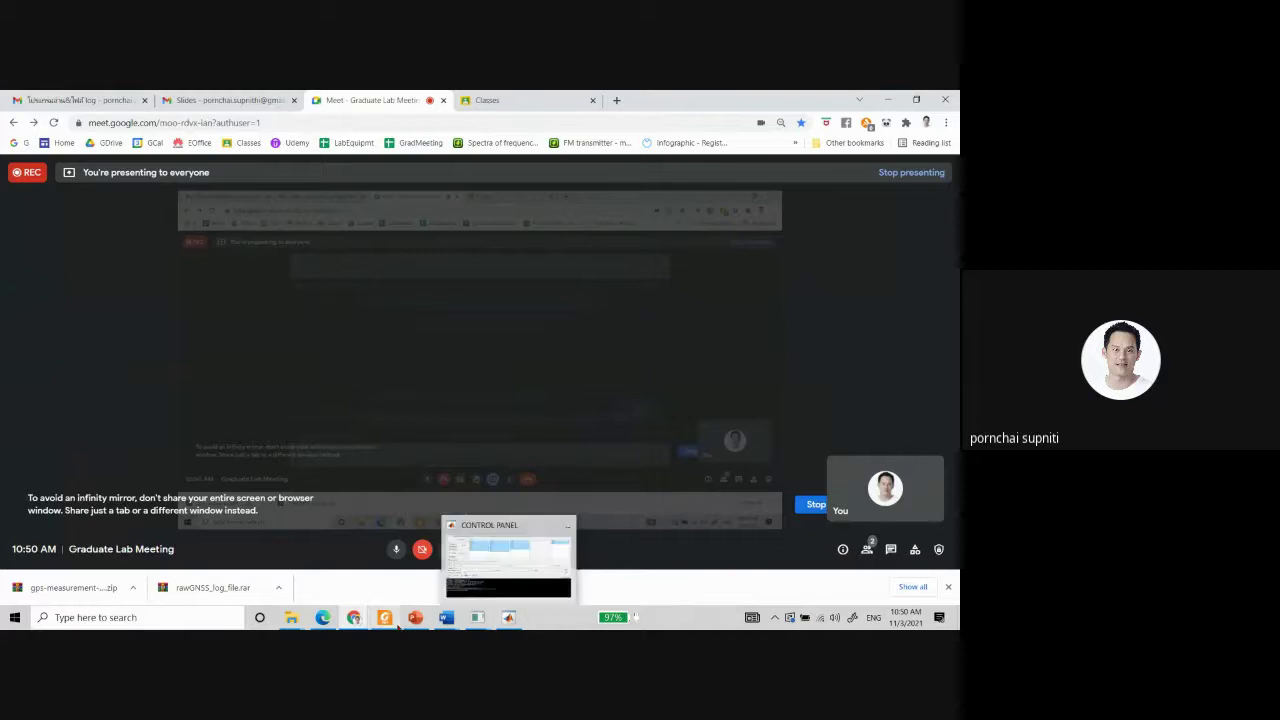
mouse_move(474, 617)
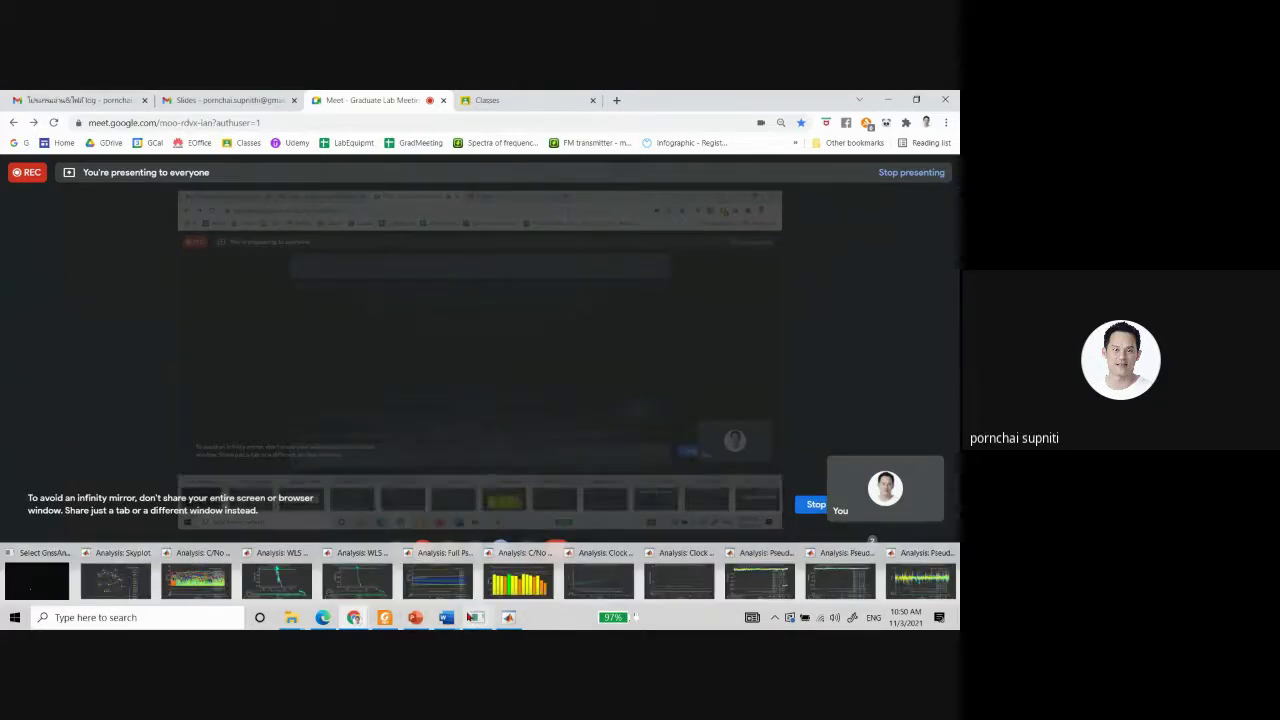
left_click(887, 100)
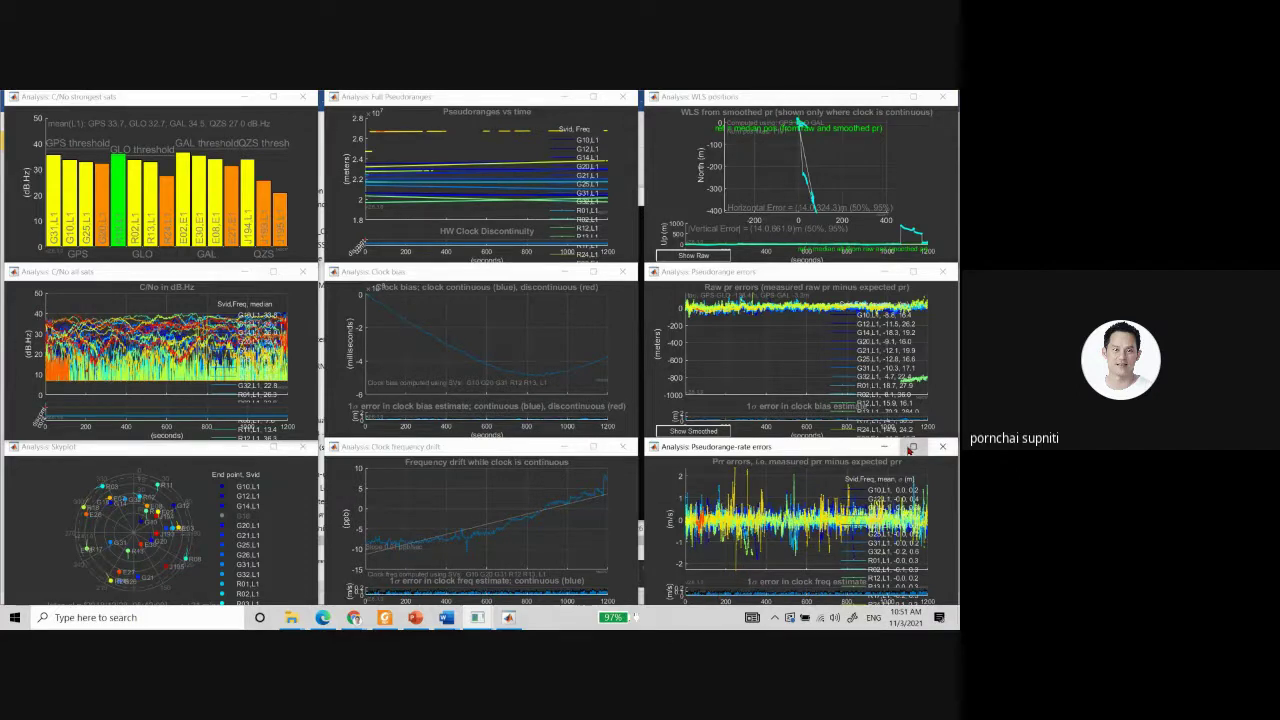
Examine the Pseudorange-rate errors, WLS positions and Clock bias plots at full size, restoring each to its tile.
left_click(913, 446)
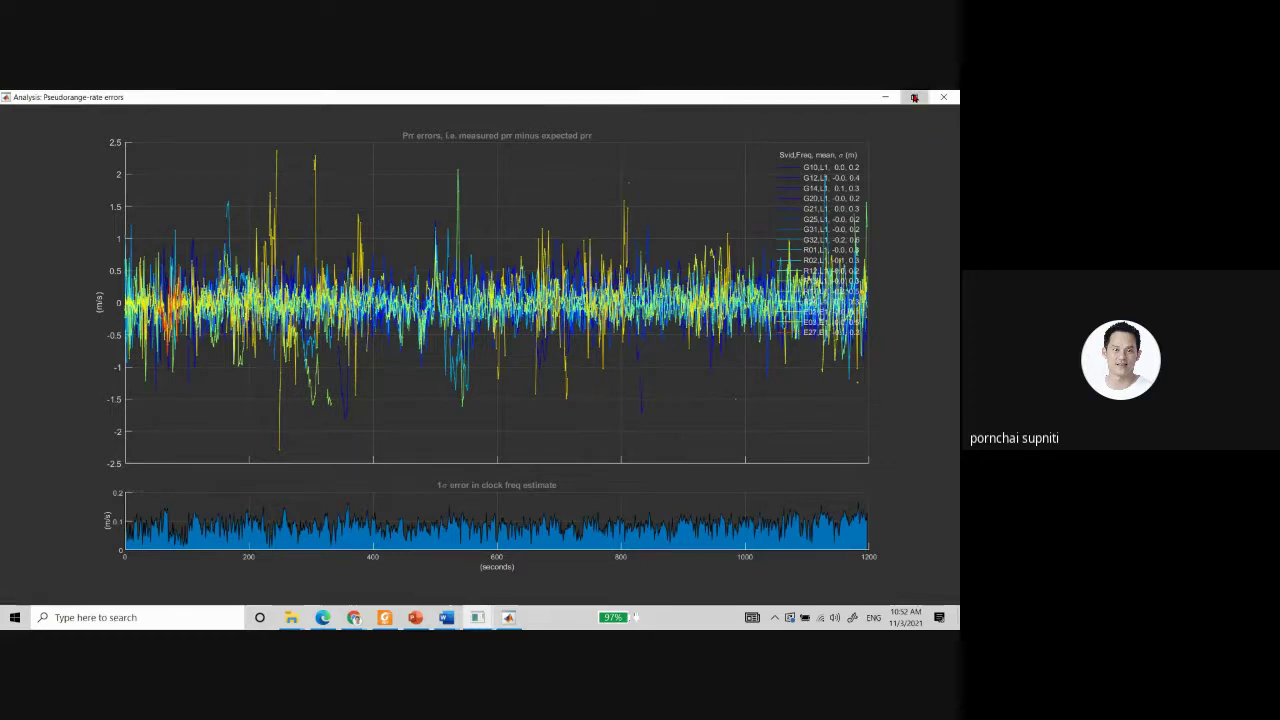
left_click(914, 97)
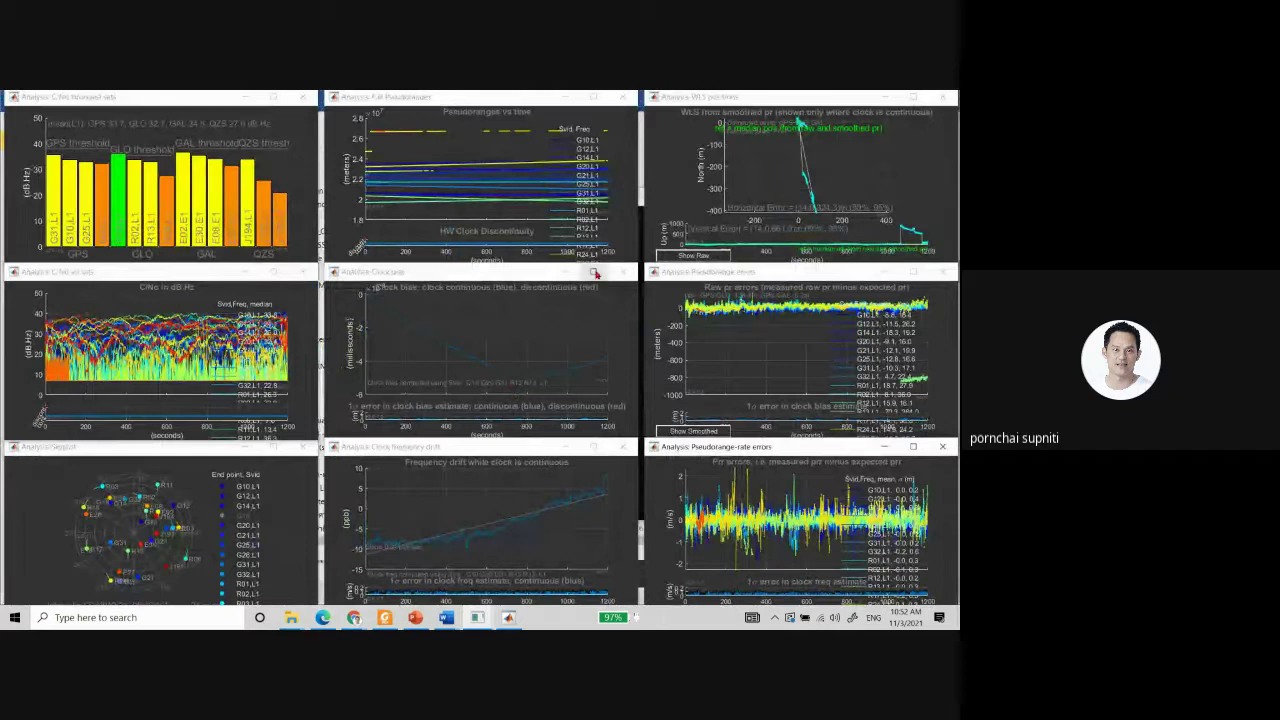
left_click(914, 97)
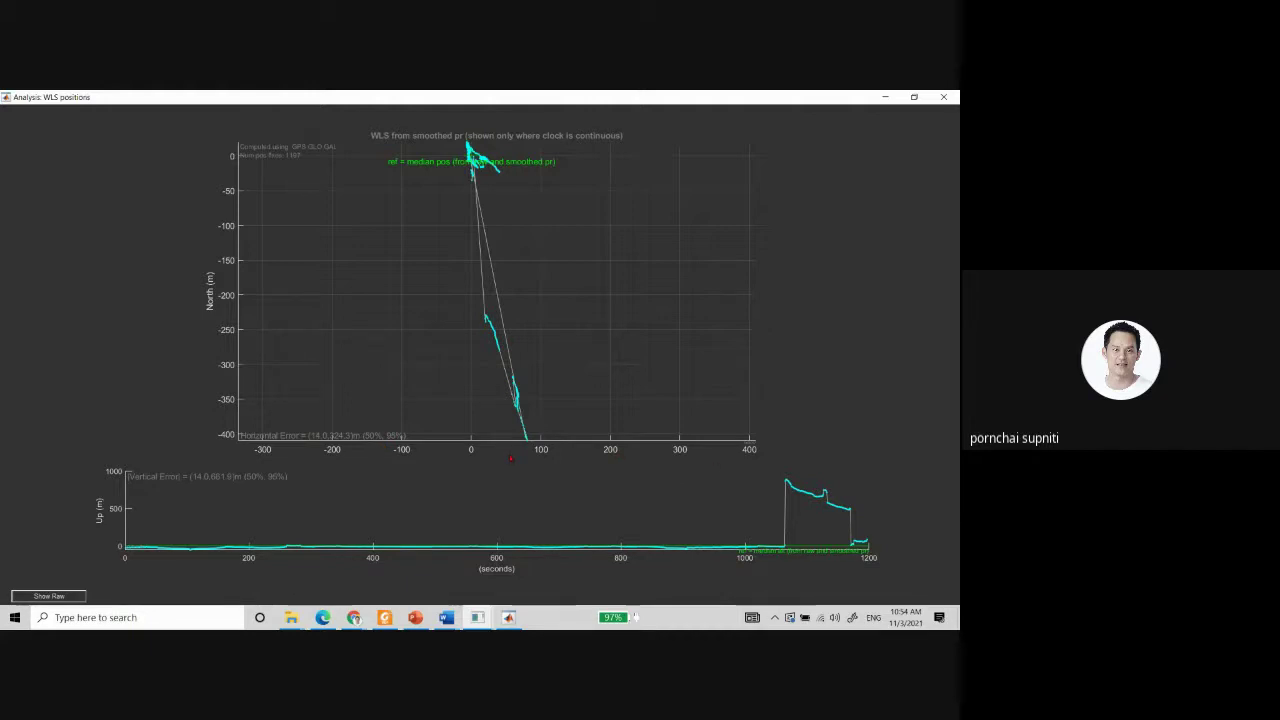
left_click(920, 99)
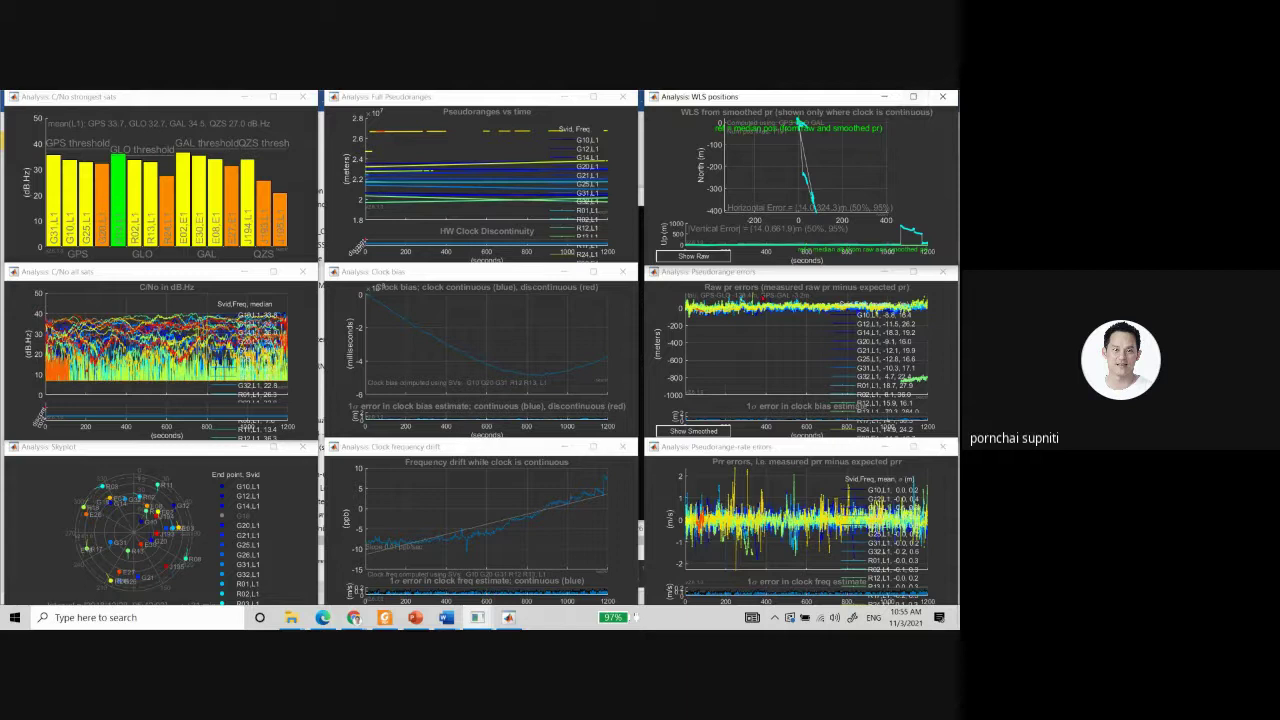
left_click(594, 272)
left_click(594, 272)
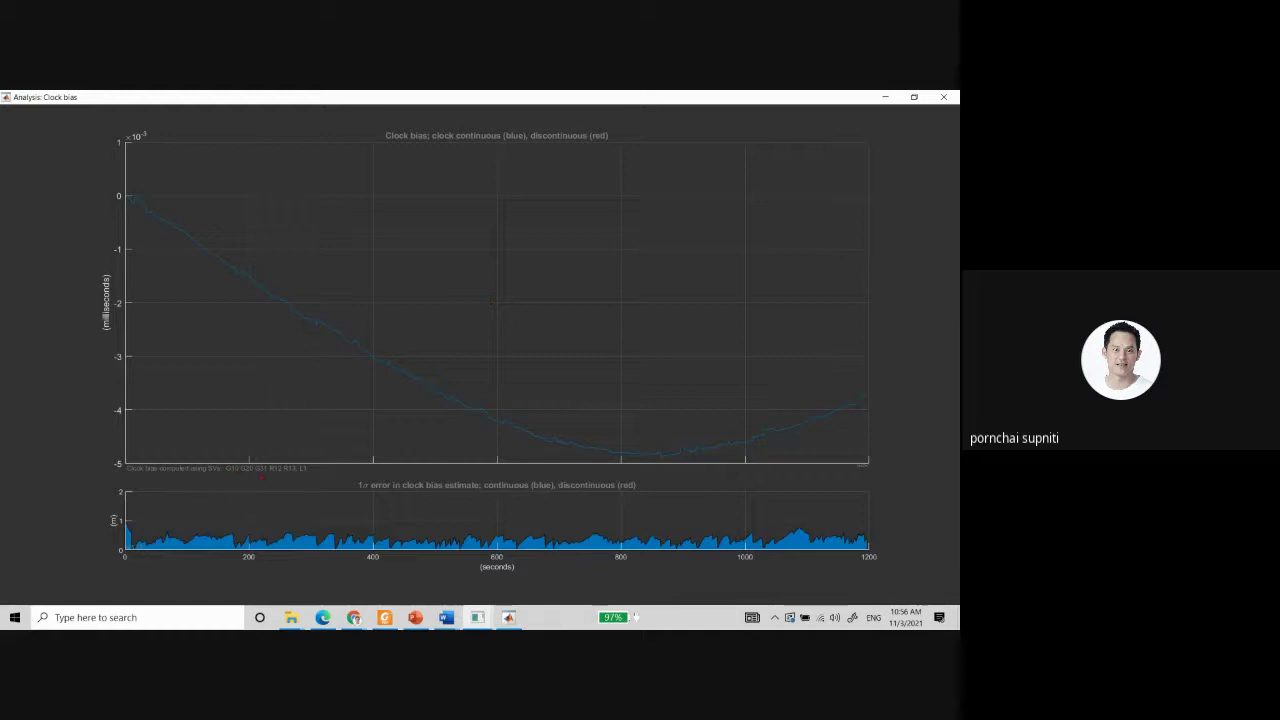
left_click(917, 97)
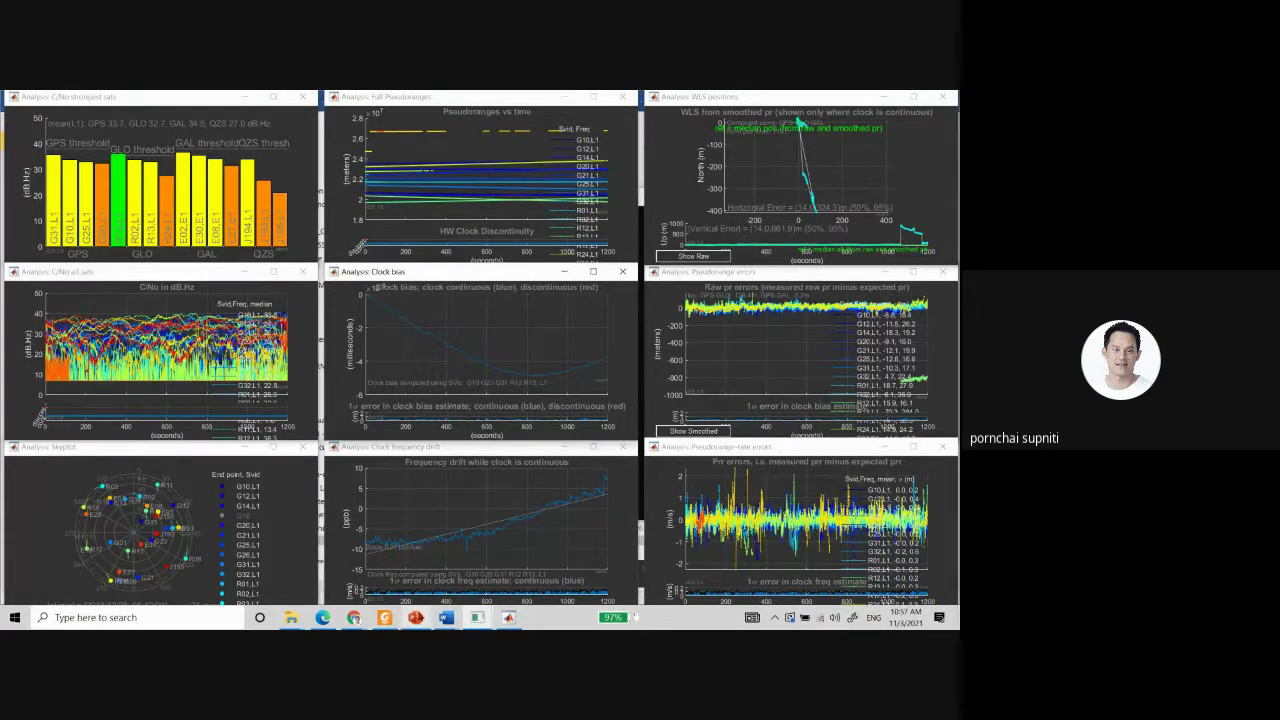
Bring the PowerPoint presentation forward, then switch to File Explorer and open the 070560_notjam folder under GNSS Androids.
mouse_move(415, 617)
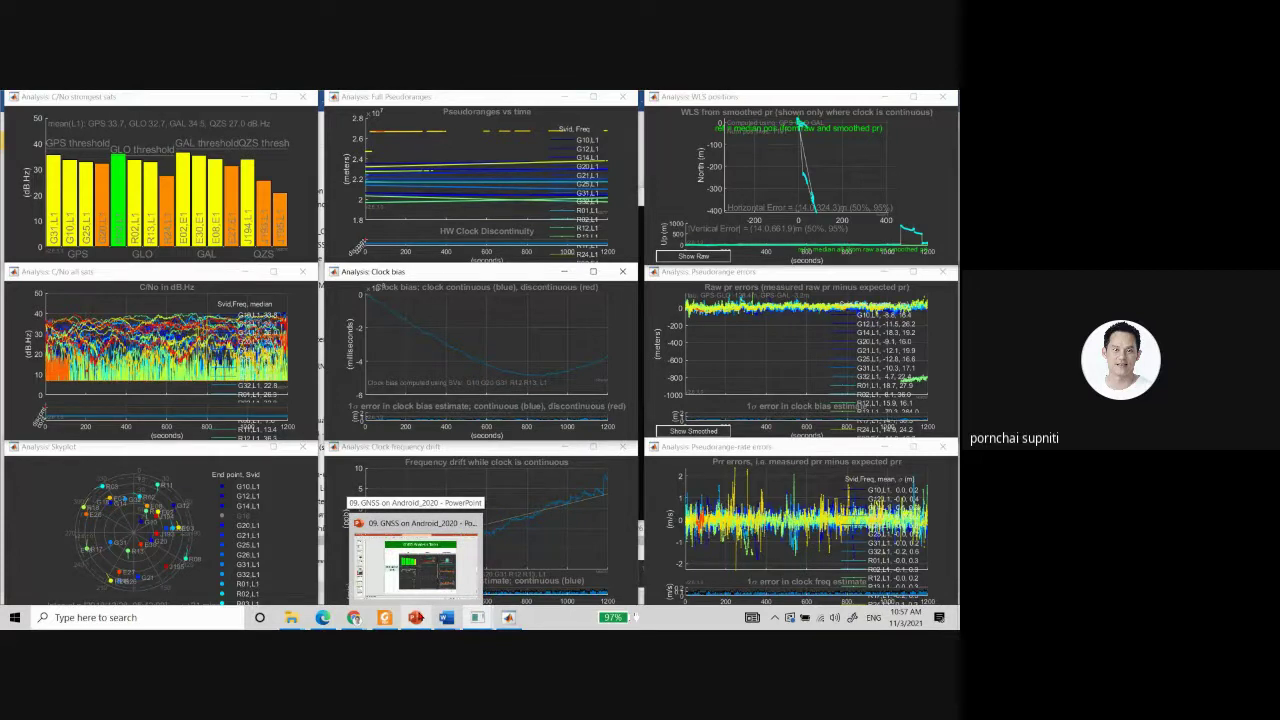
left_click(415, 560)
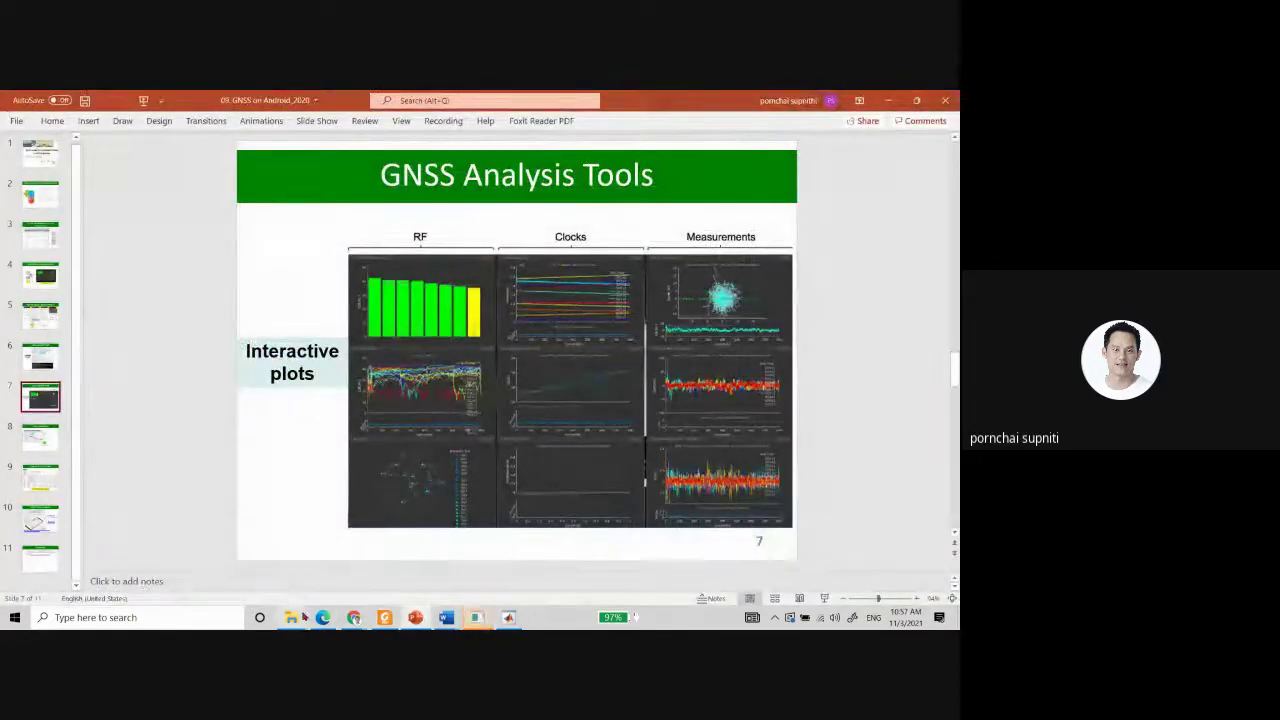
mouse_move(303, 620)
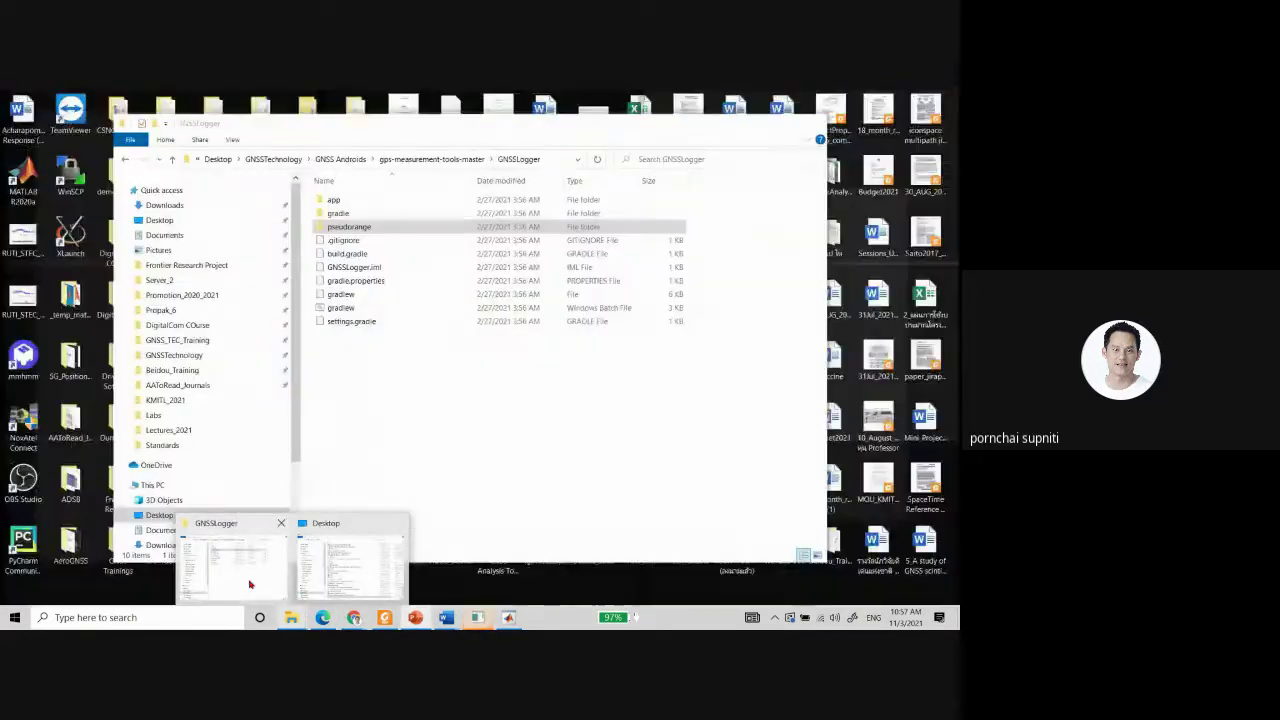
left_click(248, 578)
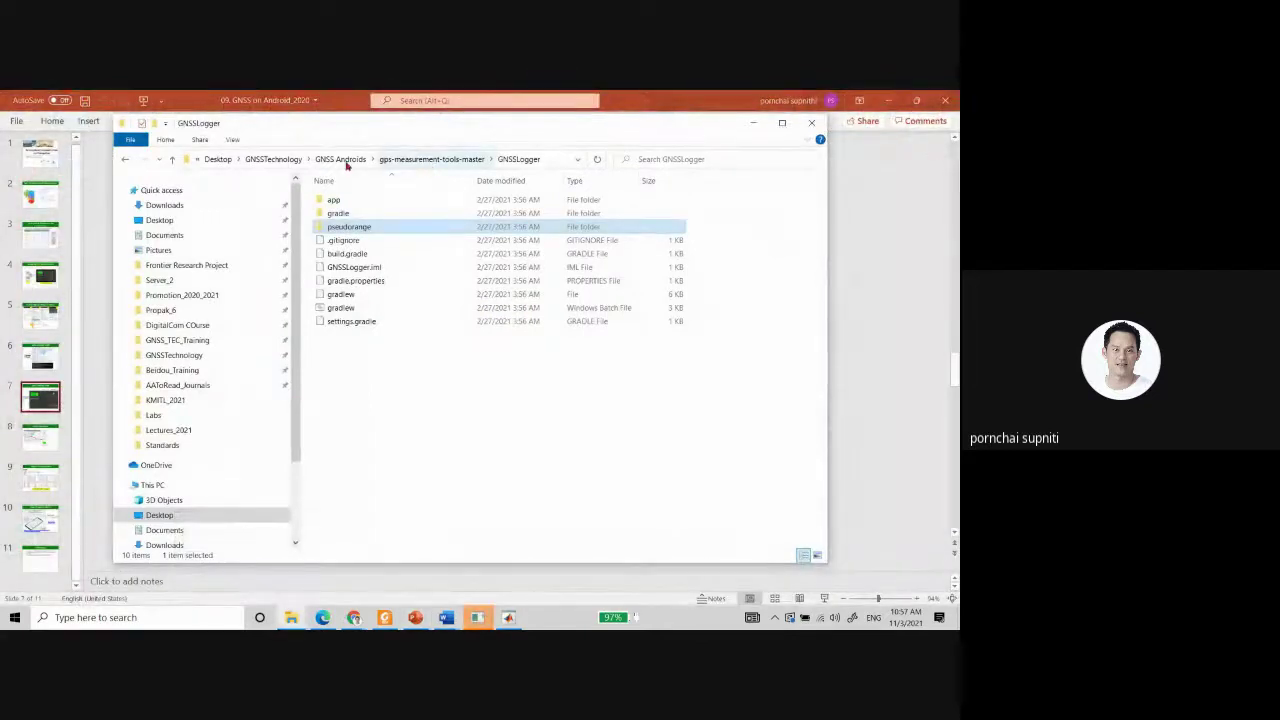
left_click(346, 160)
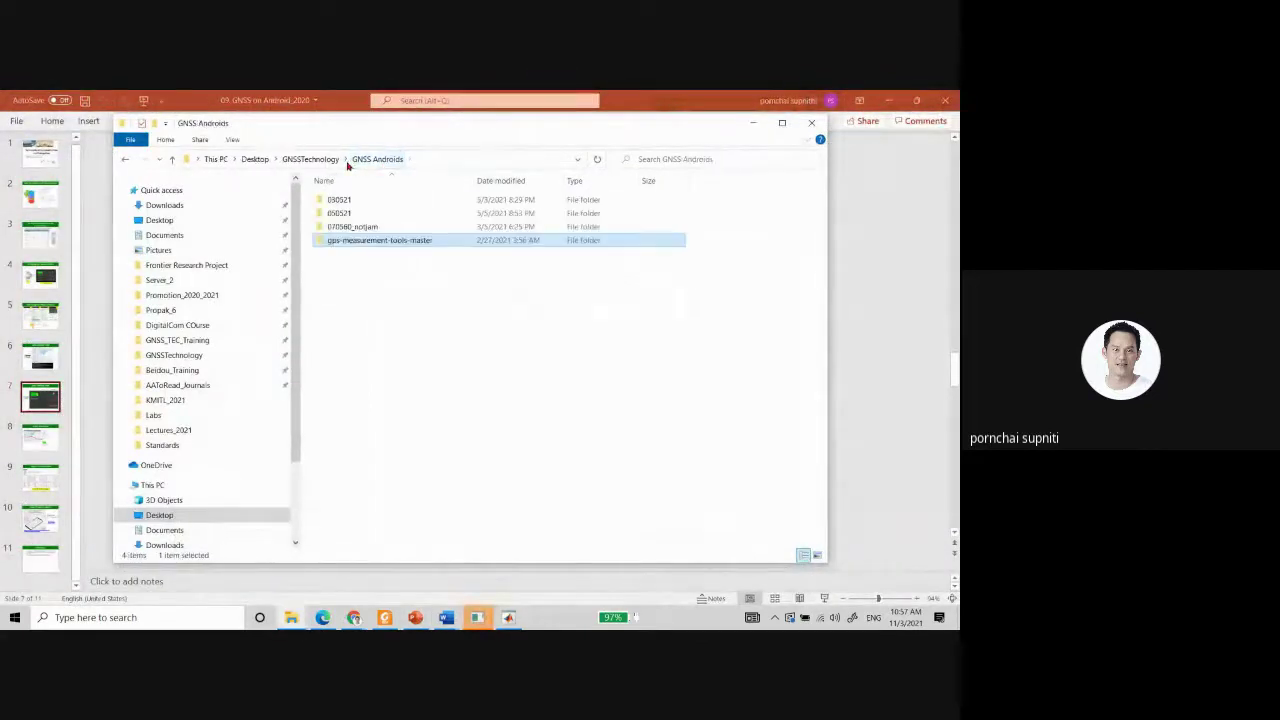
double_click(345, 229)
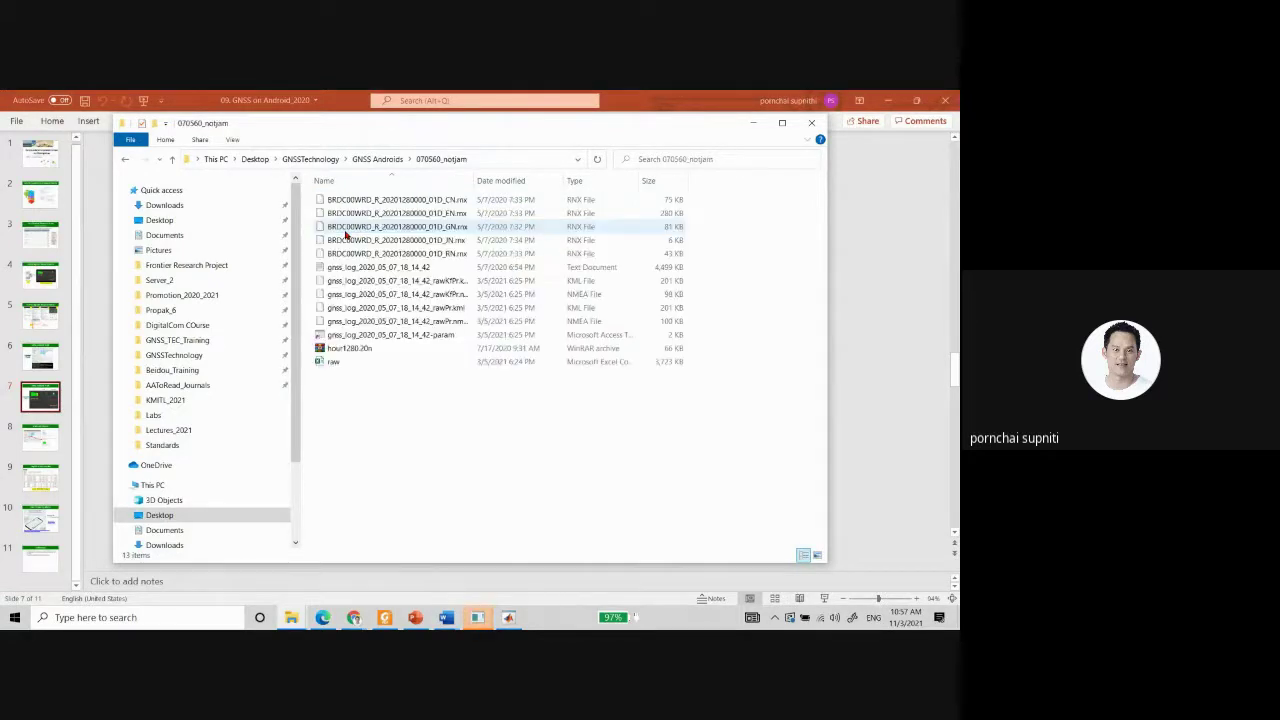
double_click(472, 180)
left_click_drag(514, 186, 526, 187)
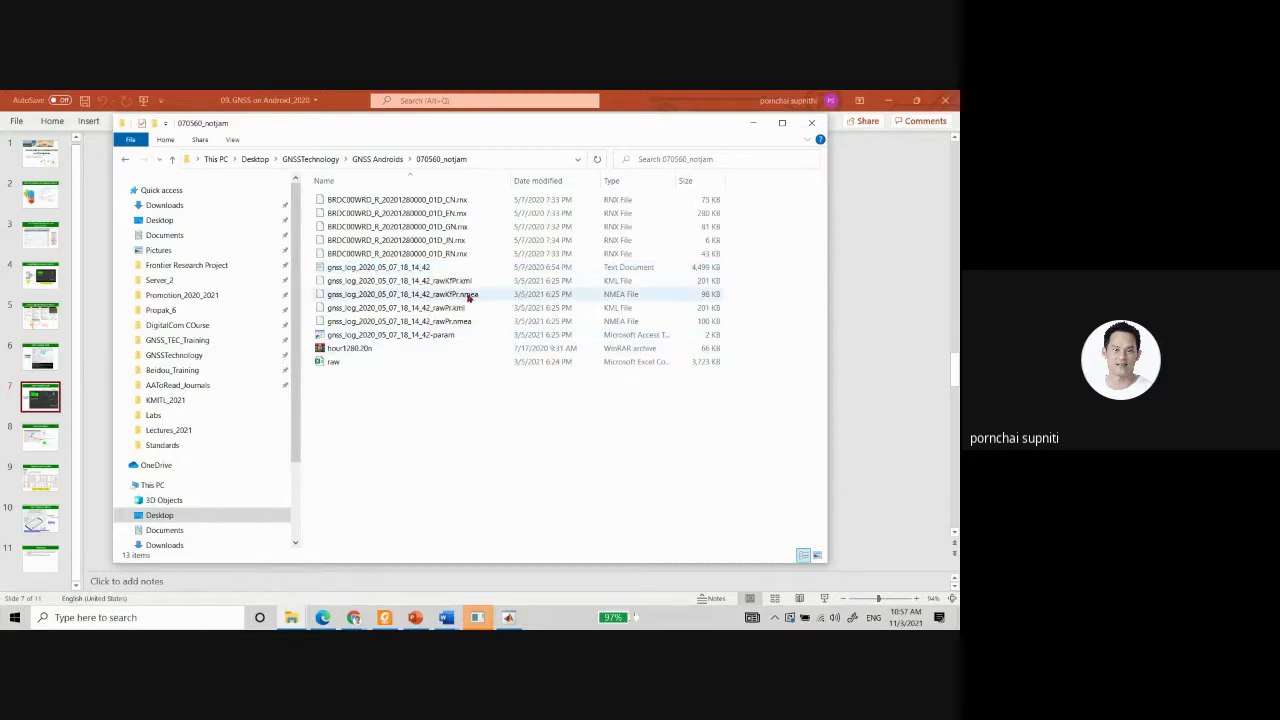
left_click(463, 203)
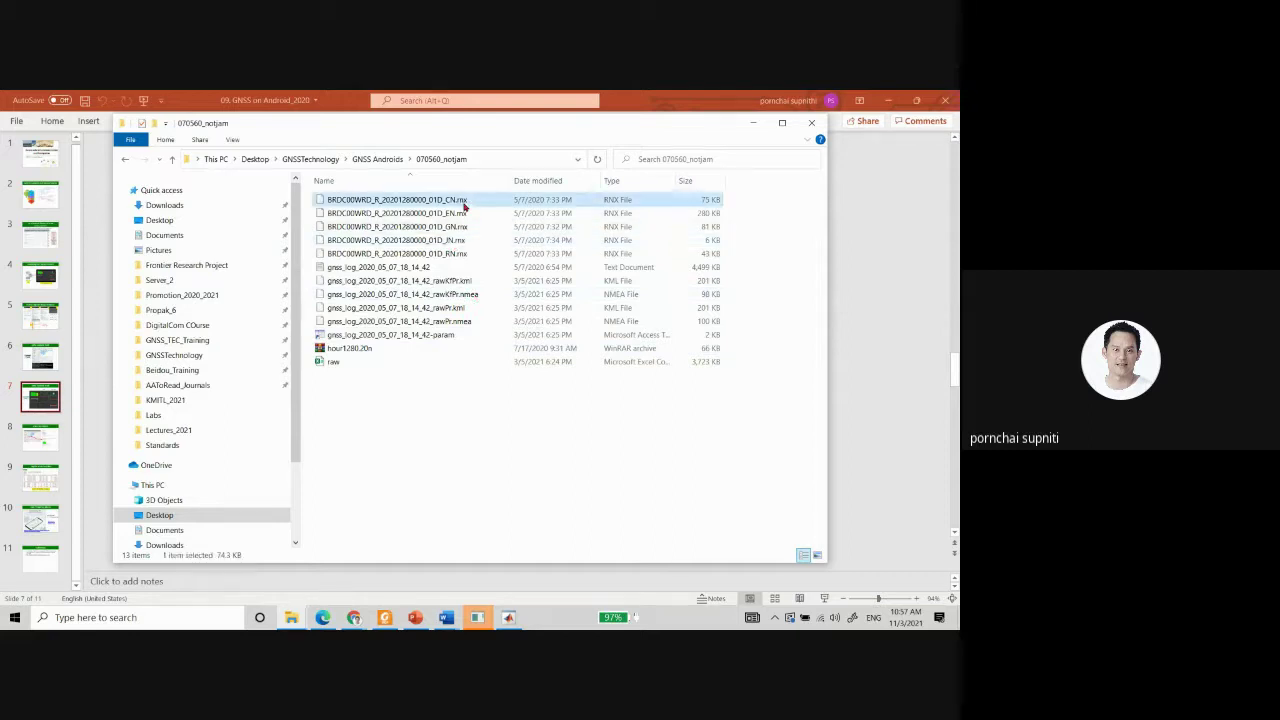
right_click(463, 204)
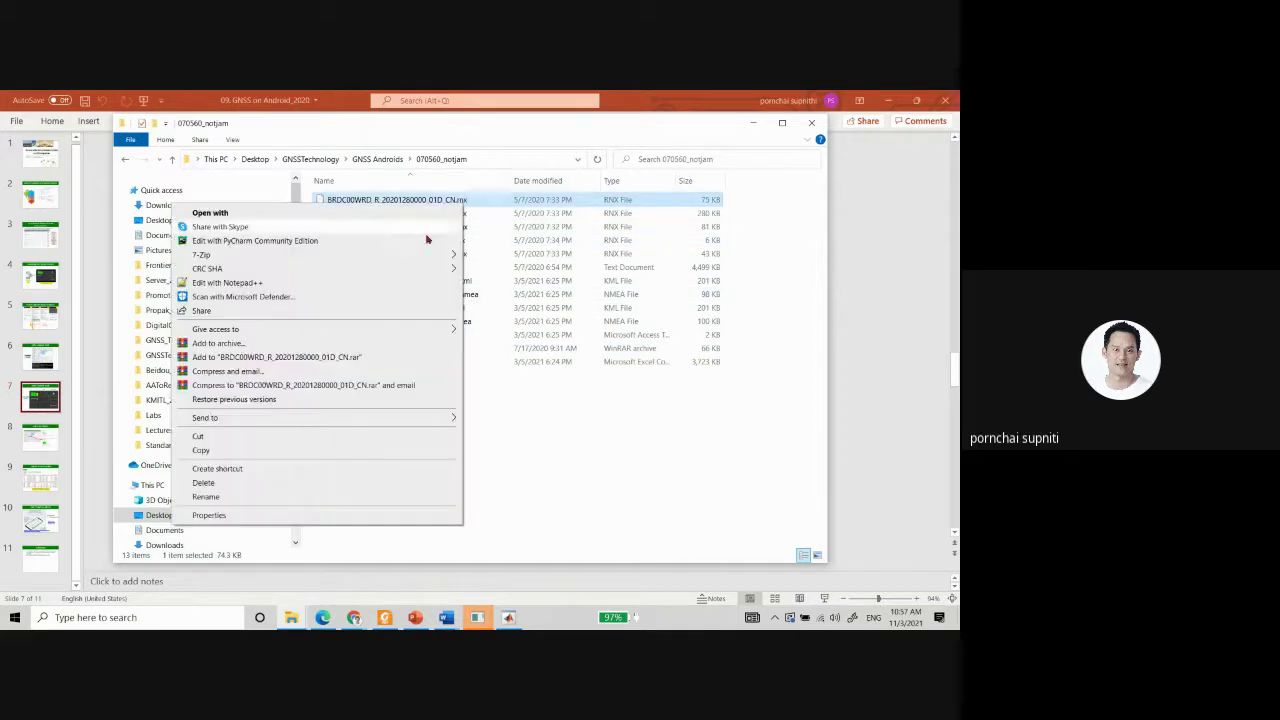
left_click(412, 284)
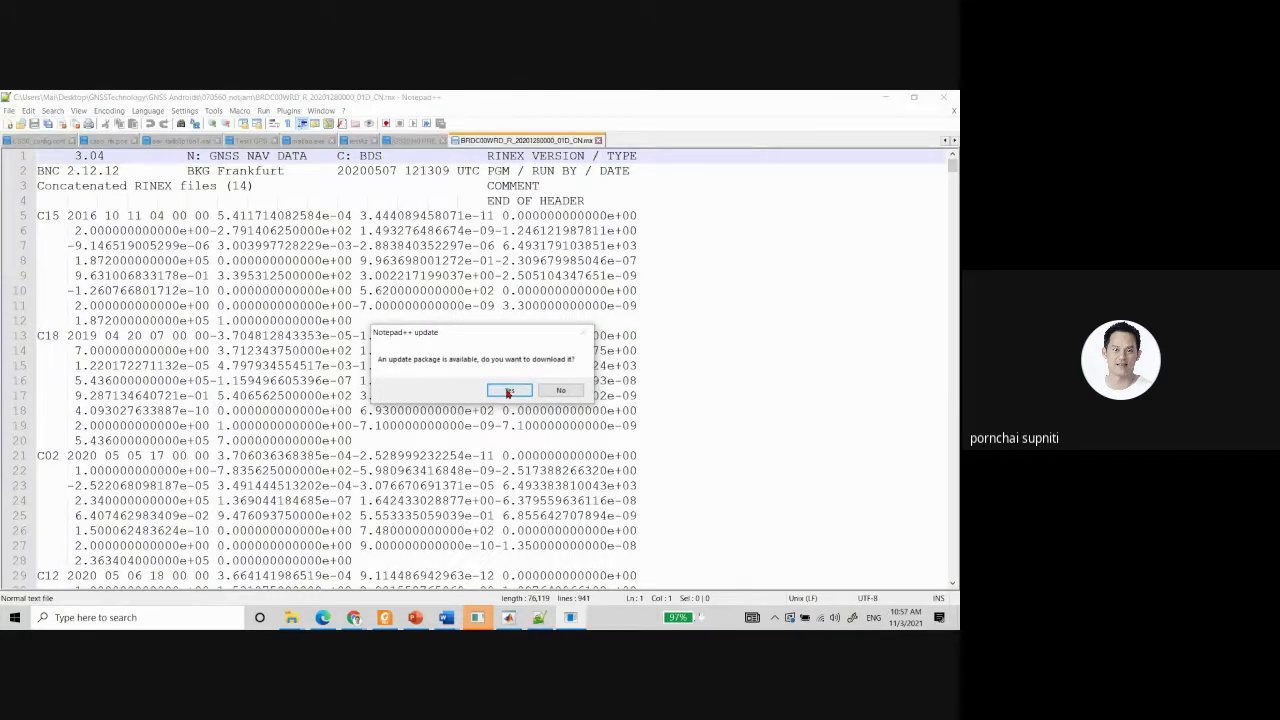
left_click(508, 391)
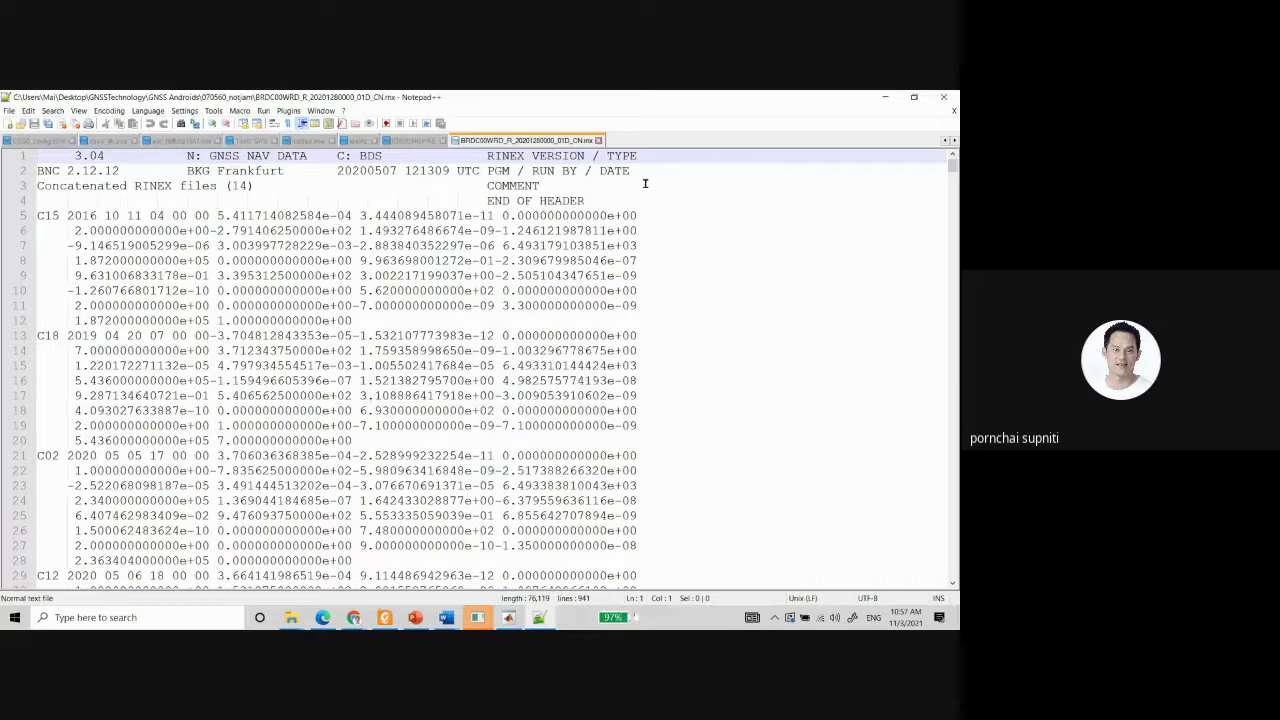
left_click(886, 103)
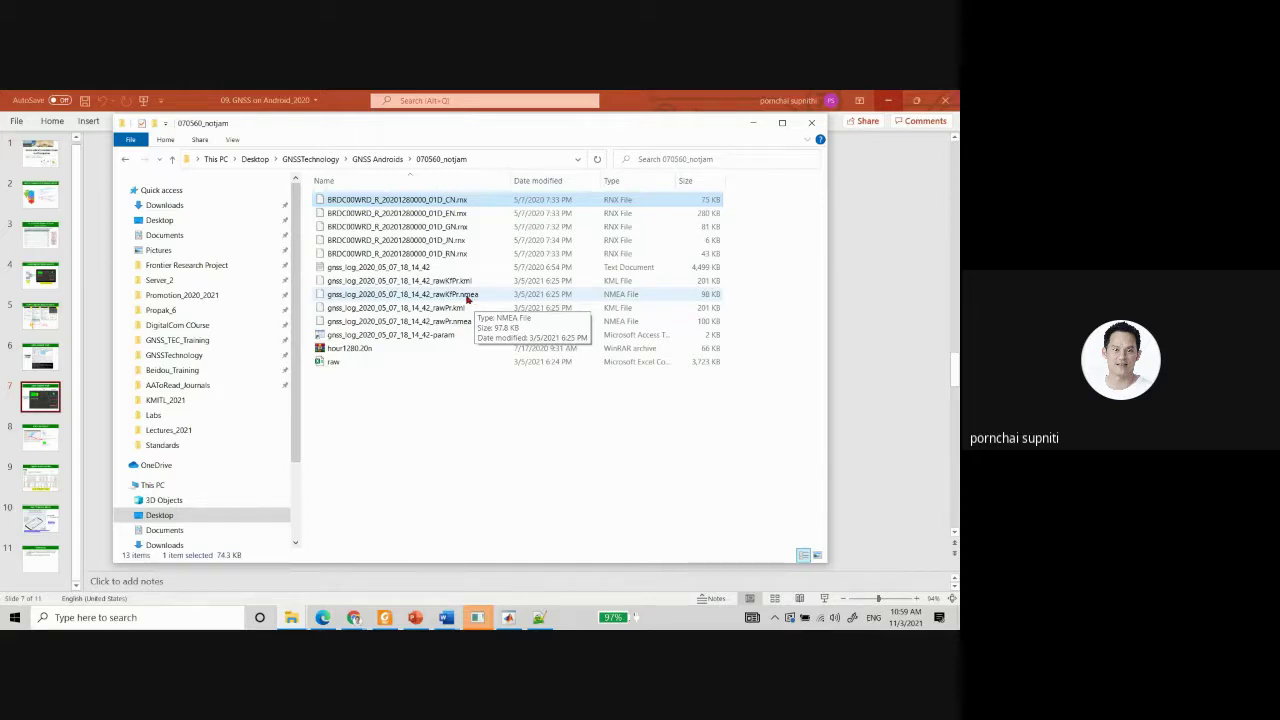
Open gnss_log_2020_05_07_18_14_42_rawKfPr.nmea in Notepad++, read through its NMEA sentences and minimize the editor.
right_click(472, 297)
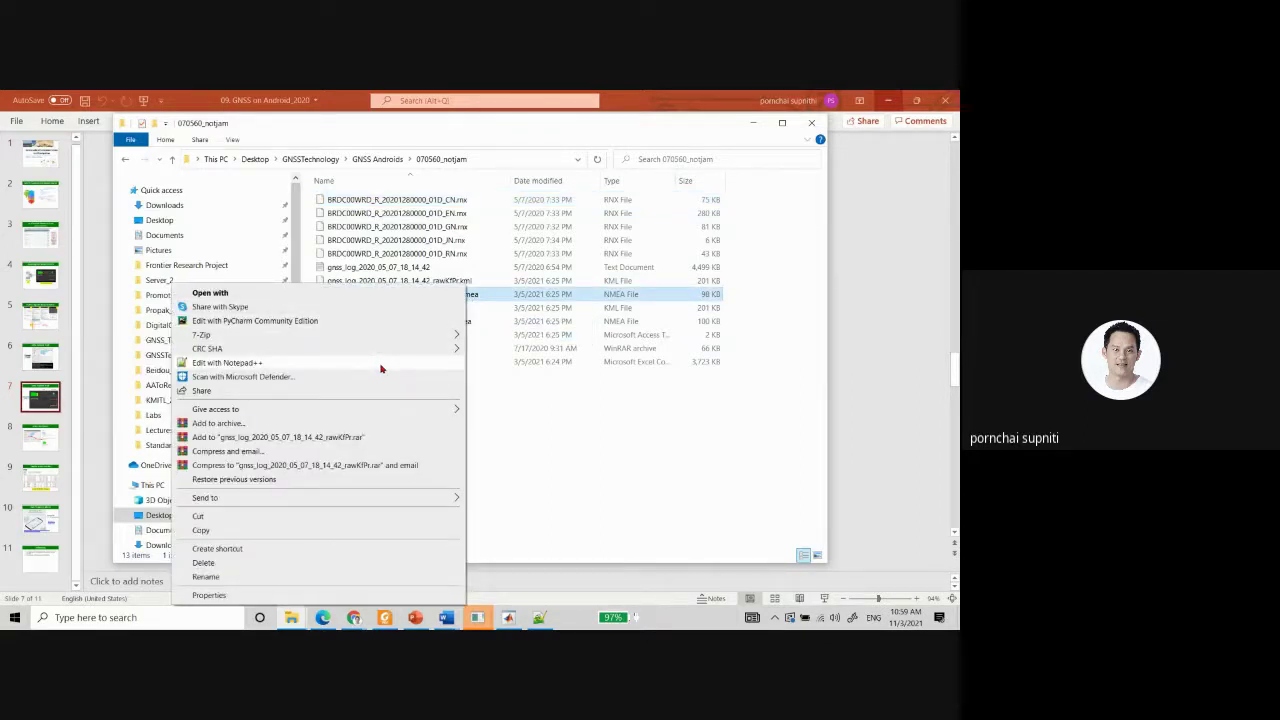
left_click(380, 364)
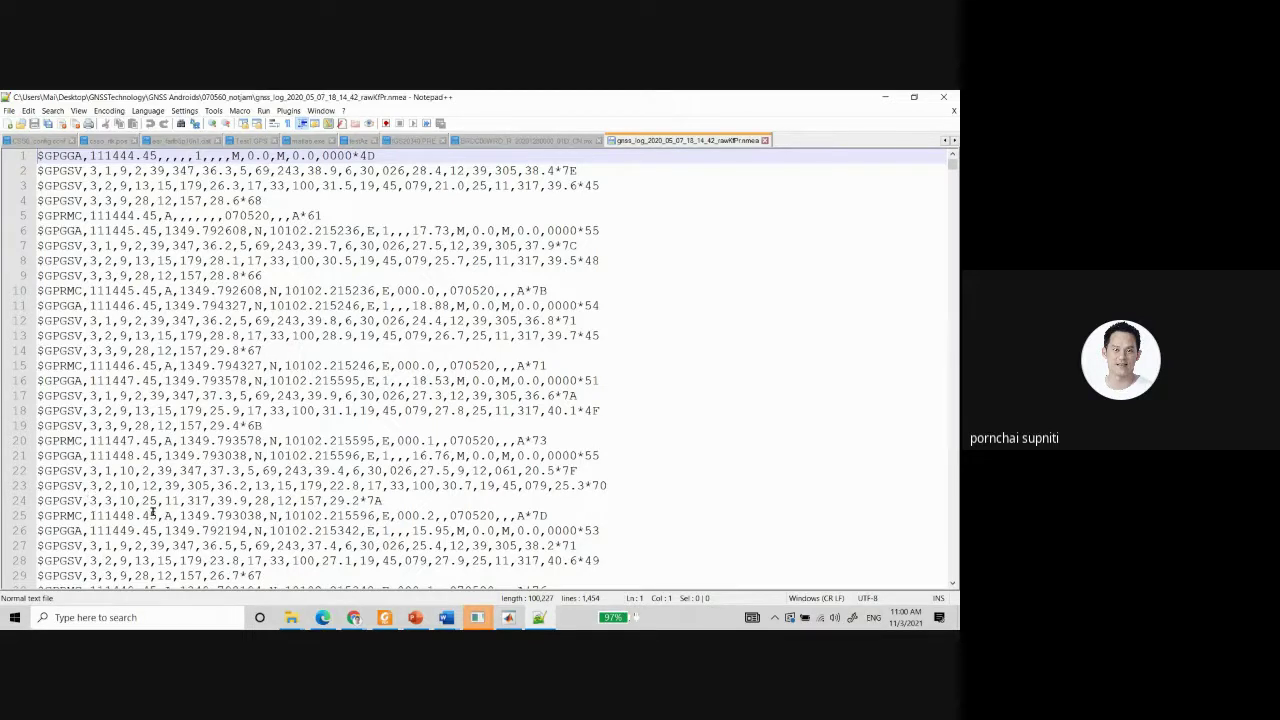
scroll(152, 512, "down", 3)
scroll(152, 512, "down", 4)
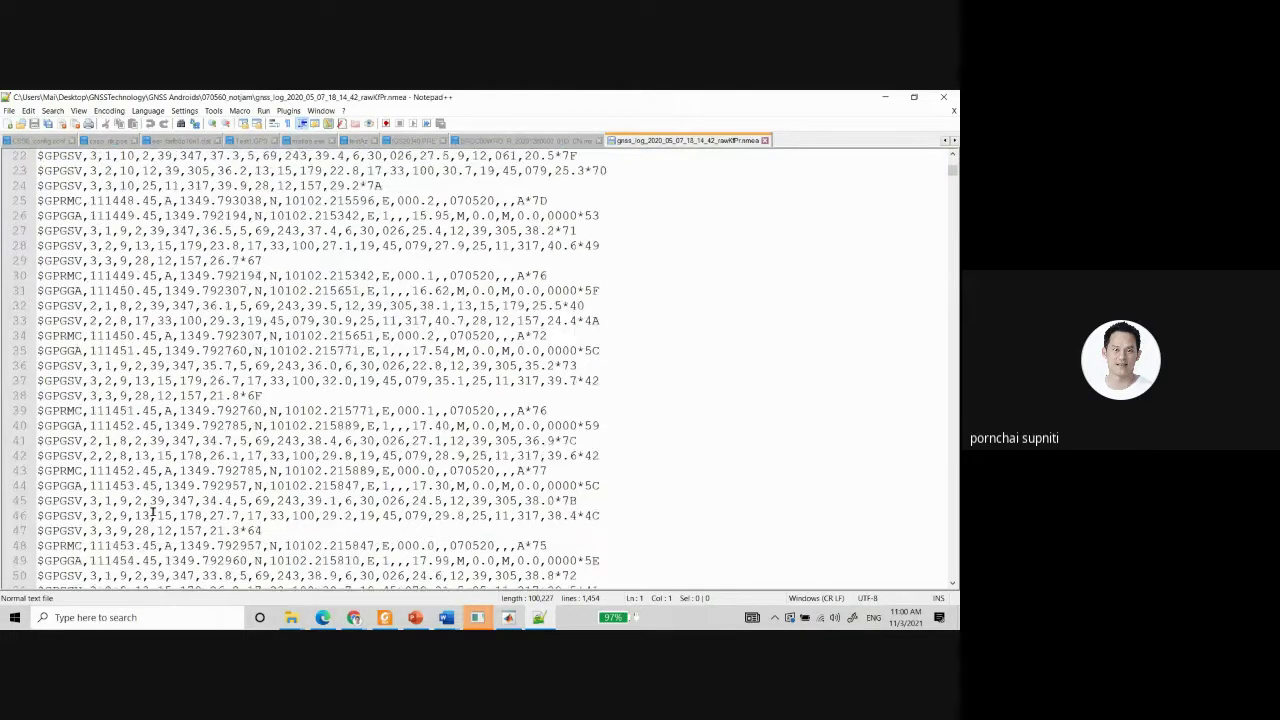
scroll(152, 512, "down", 5)
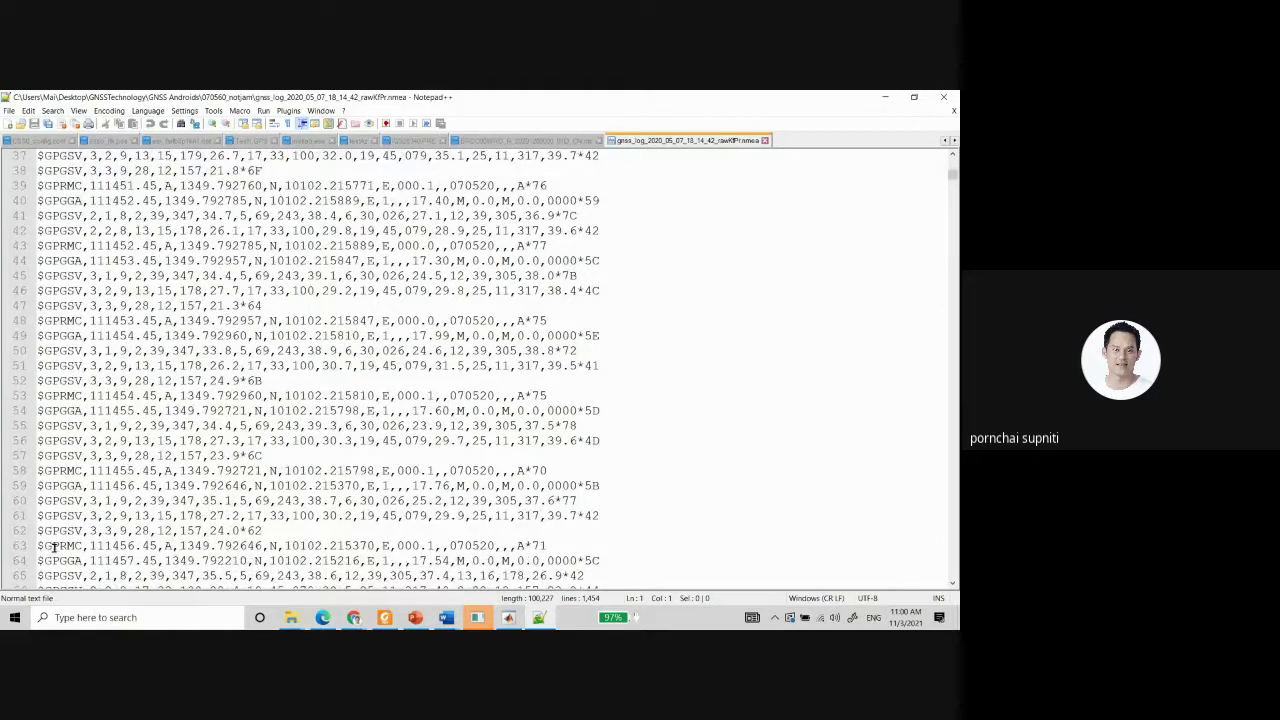
scroll(160, 478, "up", 9)
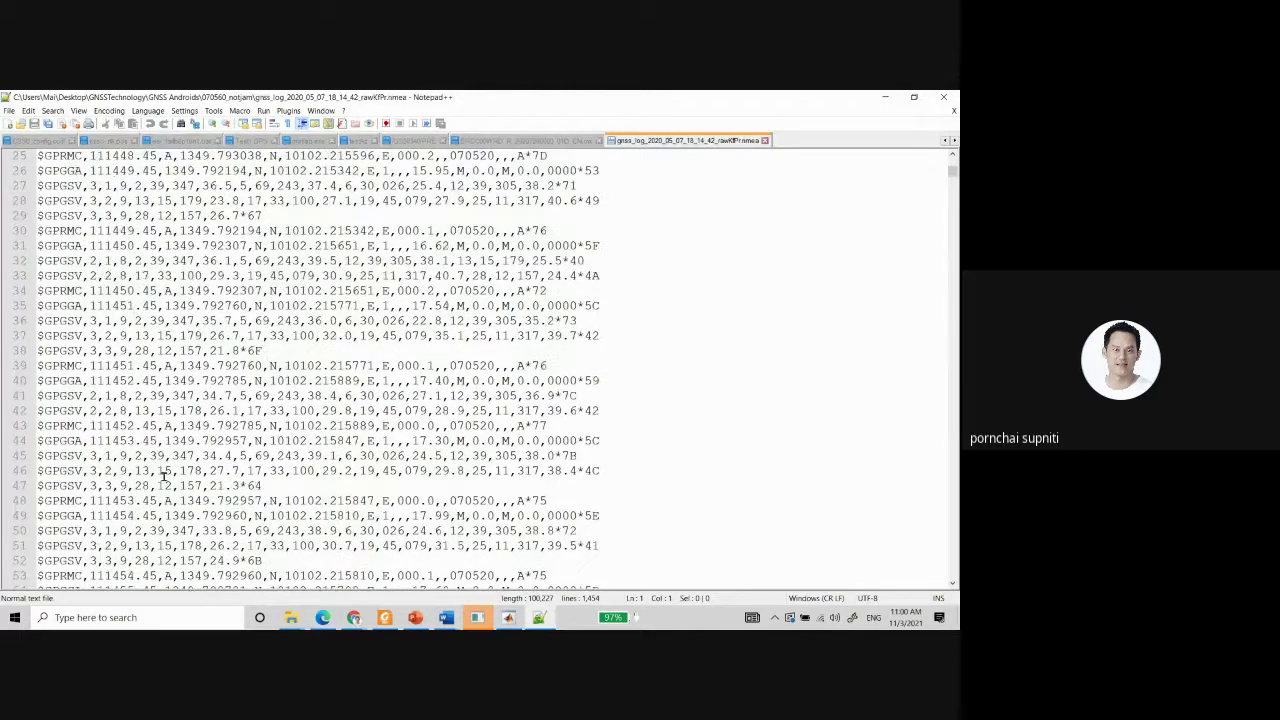
scroll(160, 478, "up", 3)
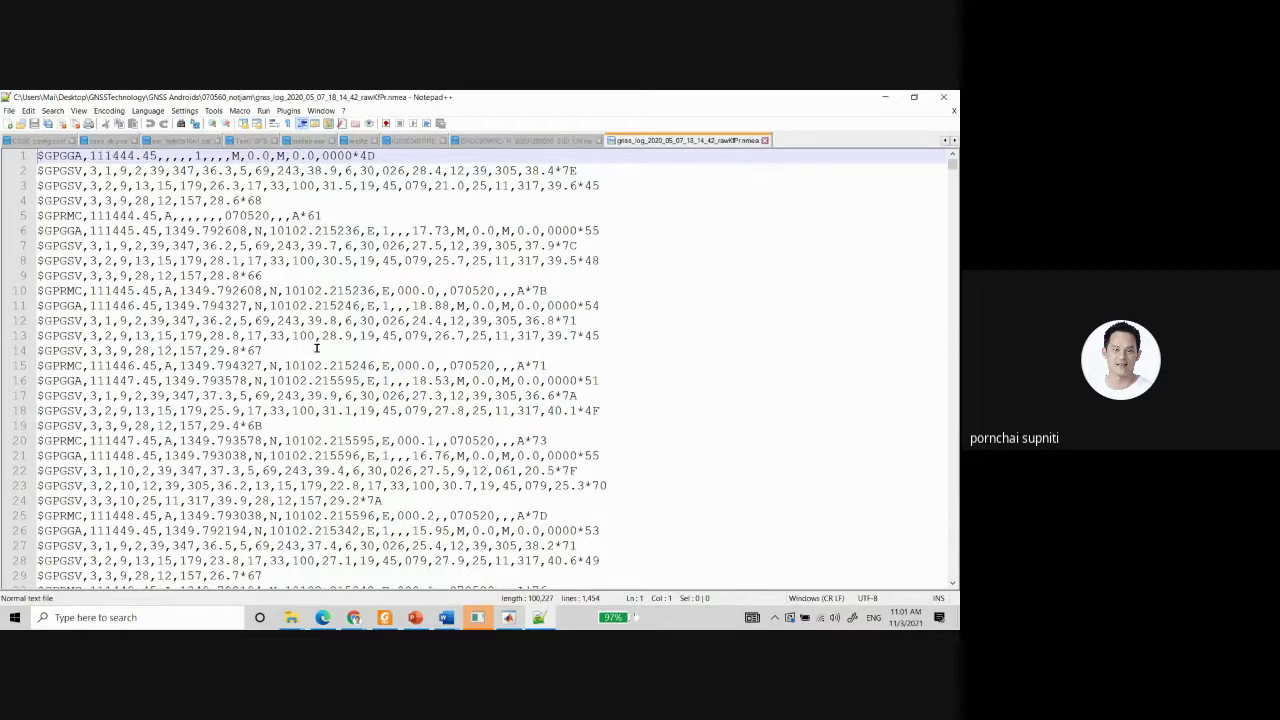
left_click(886, 102)
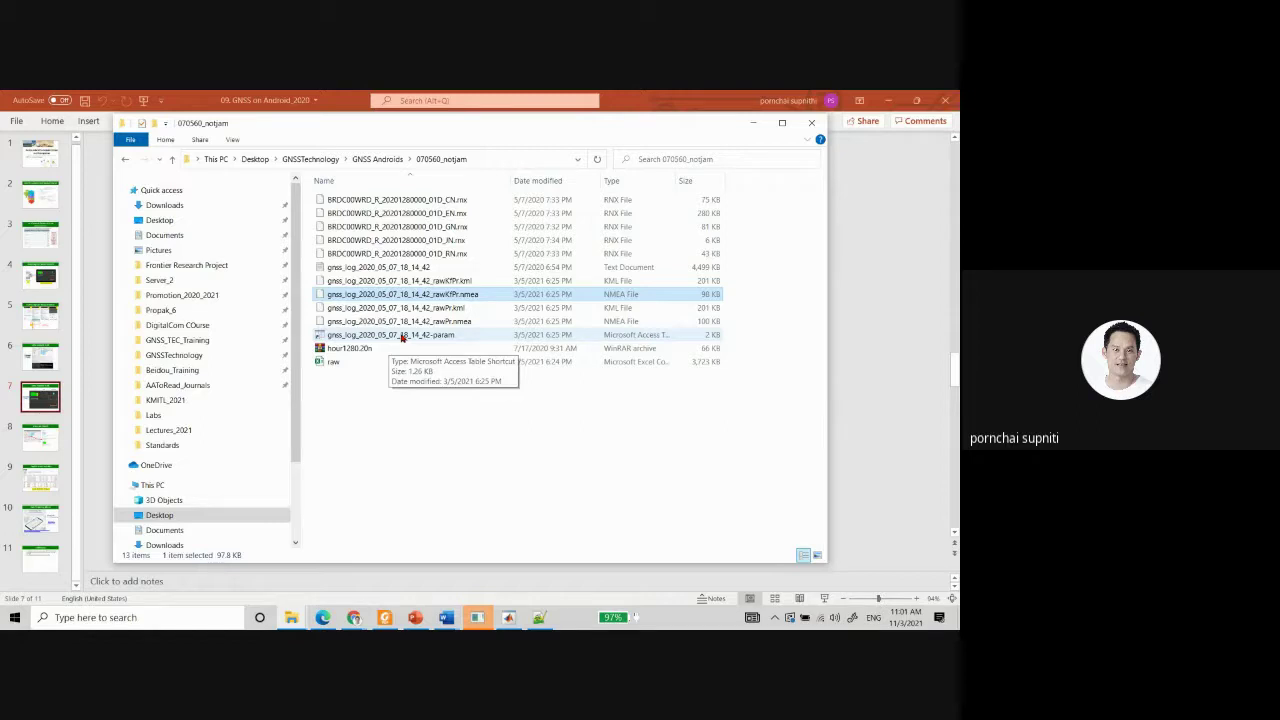
Check the contents of the 050521 folder under GNSS Androids and return to the 070560_notjam folder.
left_click(390, 160)
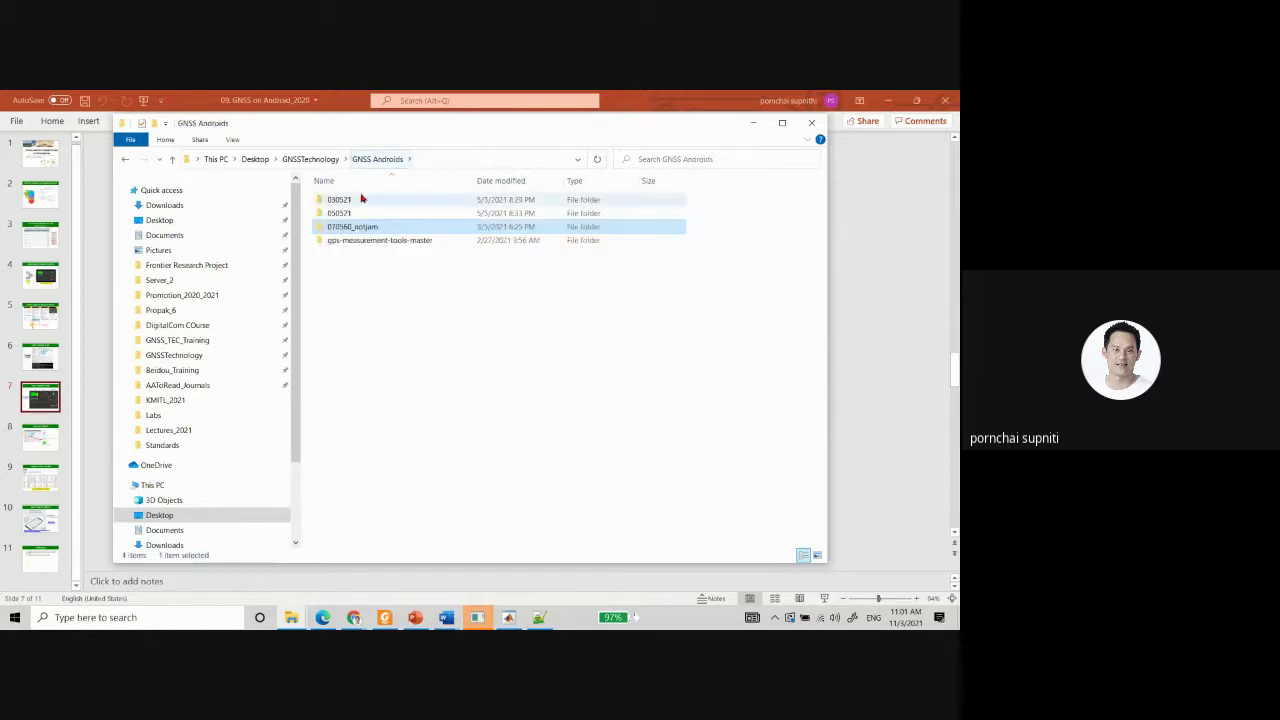
double_click(355, 216)
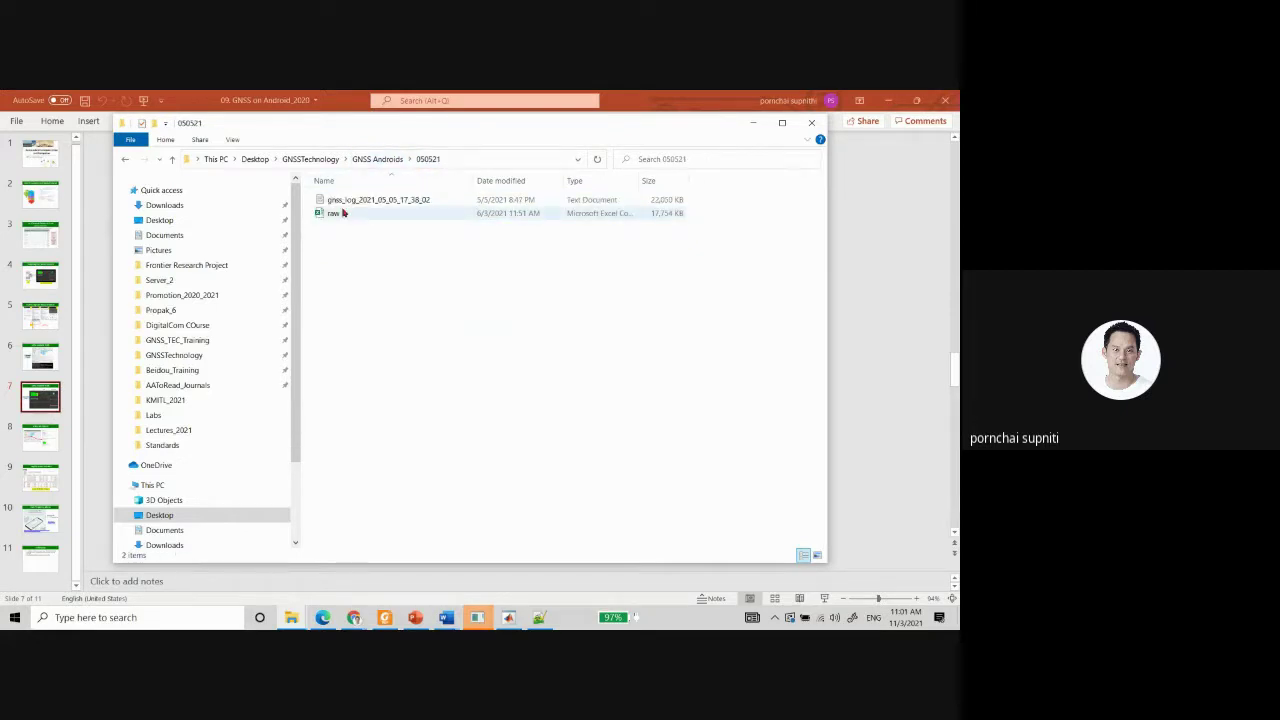
left_click(380, 159)
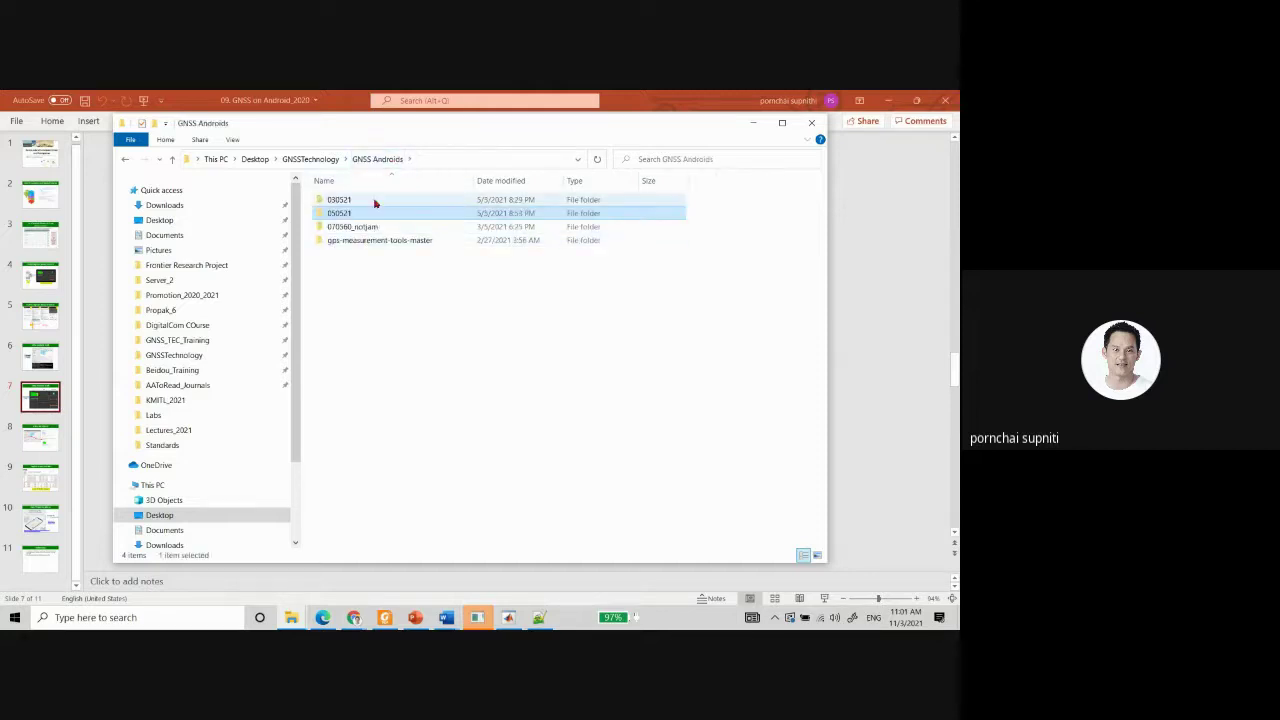
double_click(363, 227)
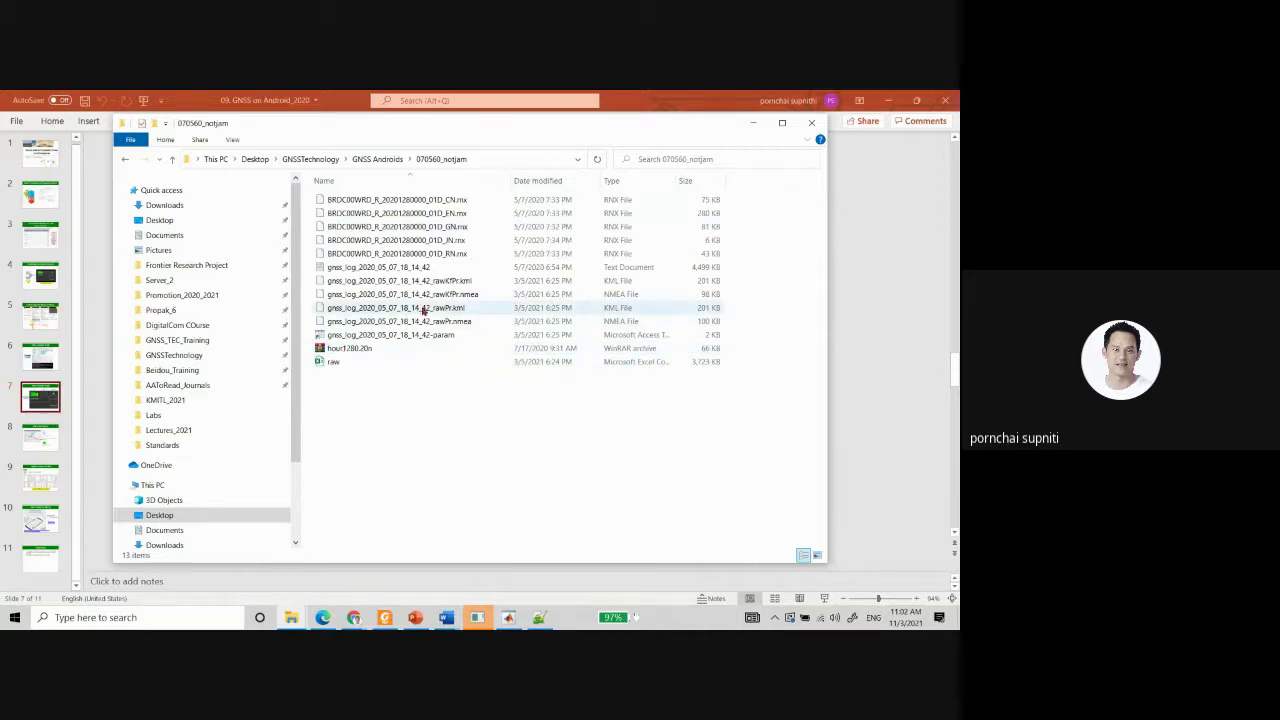
Open the gnss_log_2020_05_07_18_14_42 text file in Notepad++ and highlight the ElapsedRealtimeMillis and TimeNanos values on line 12.
right_click(417, 272)
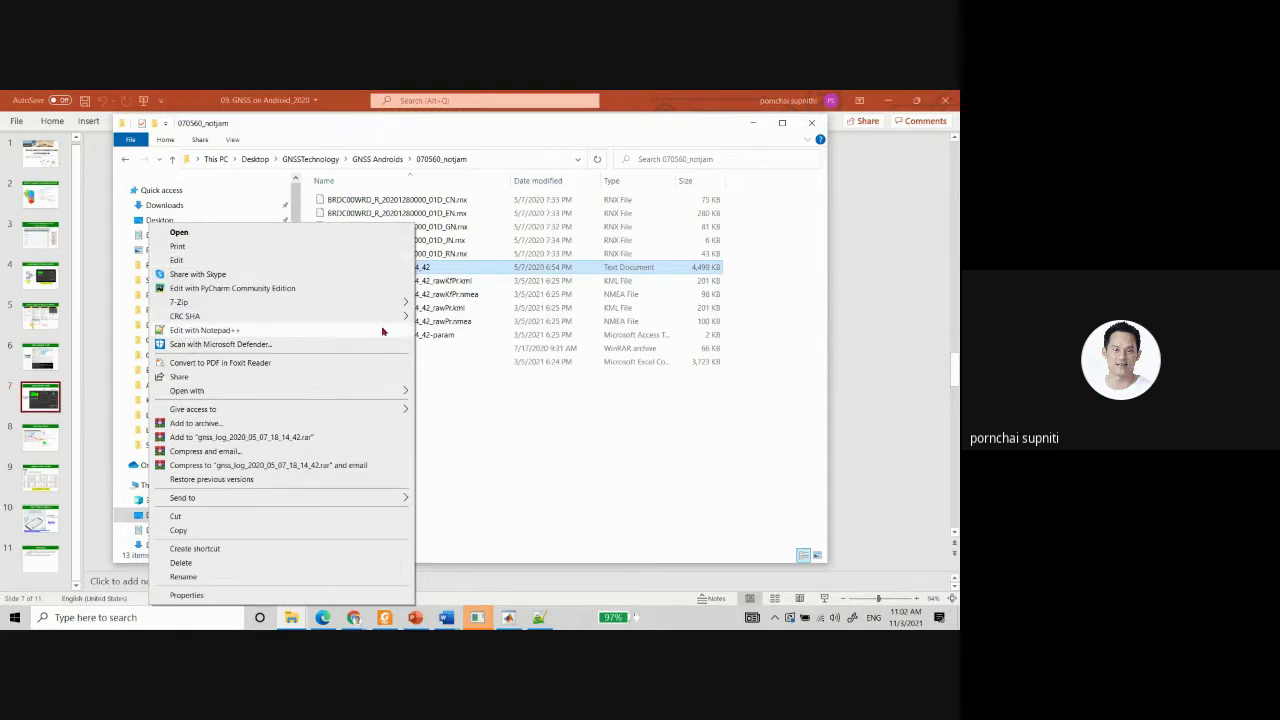
left_click(381, 325)
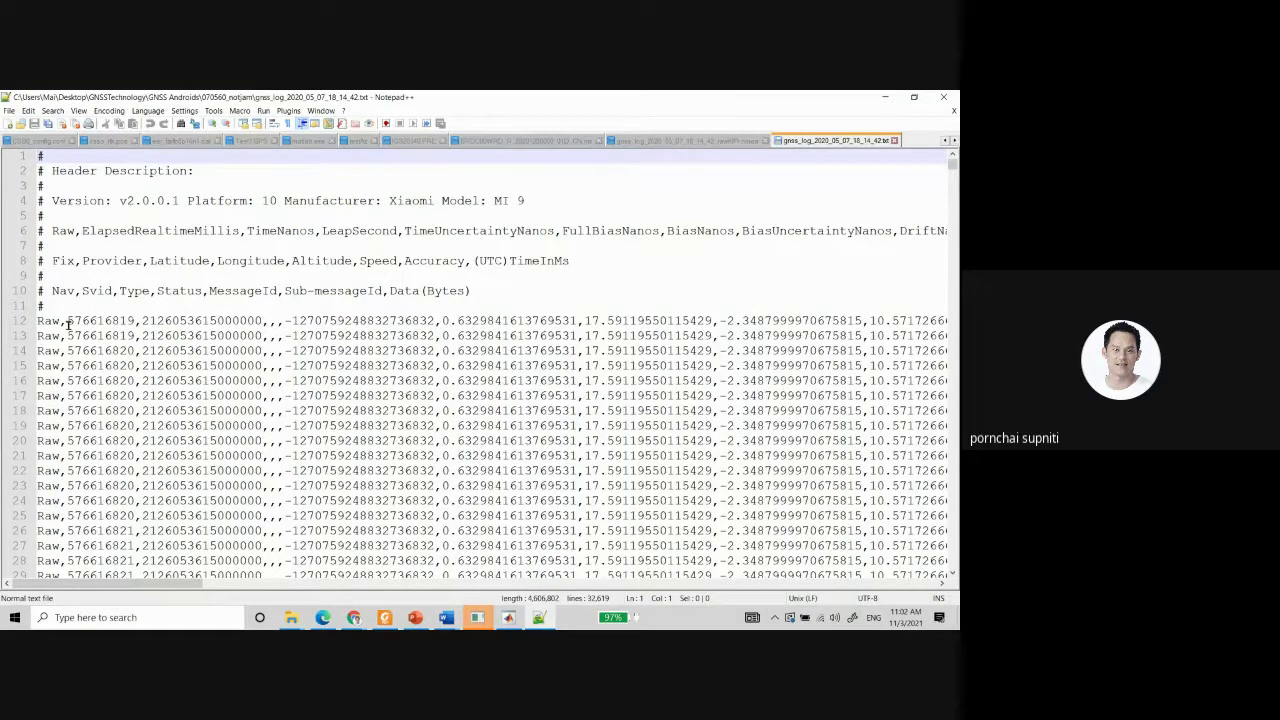
left_click_drag(67, 321, 134, 320)
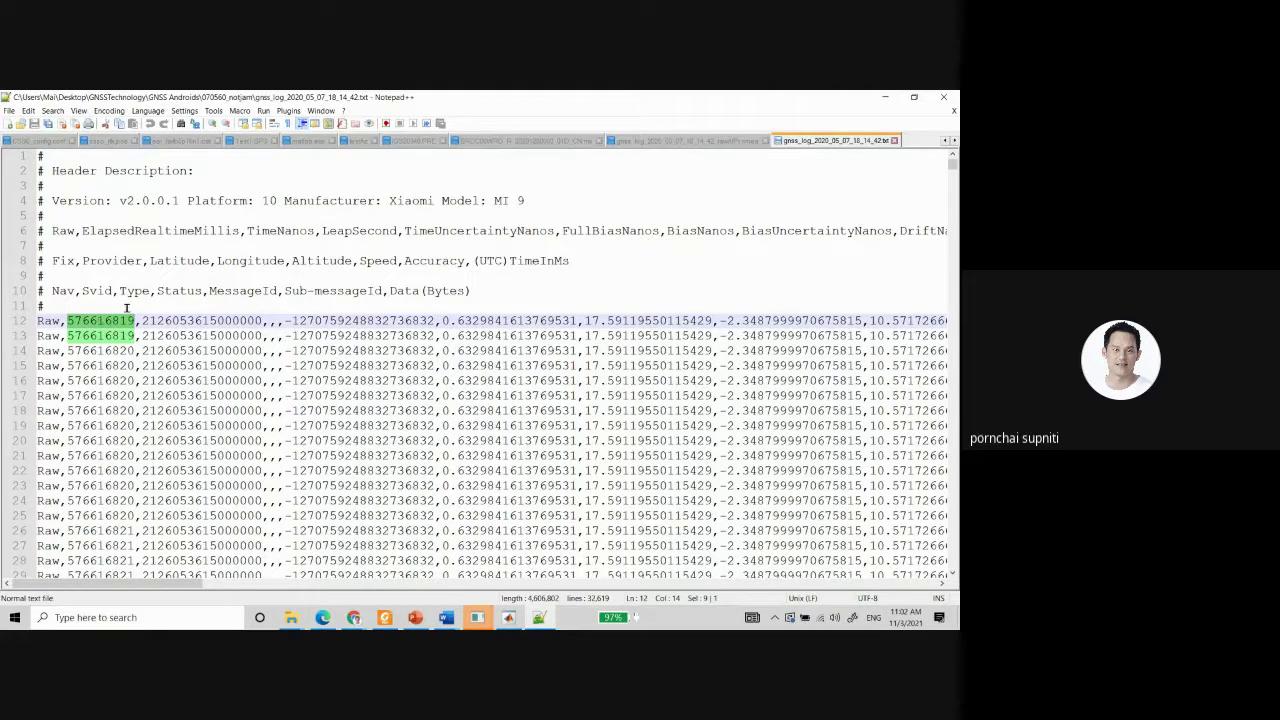
left_click_drag(142, 320, 263, 321)
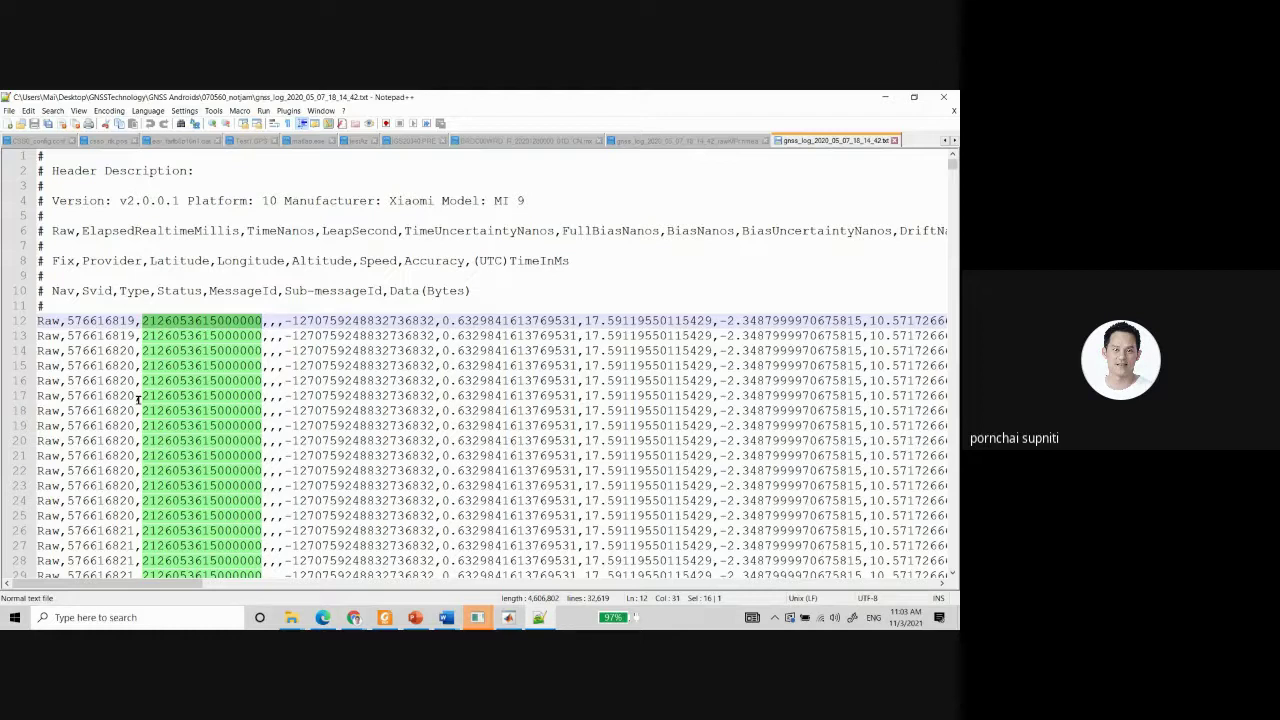
left_click(90, 337)
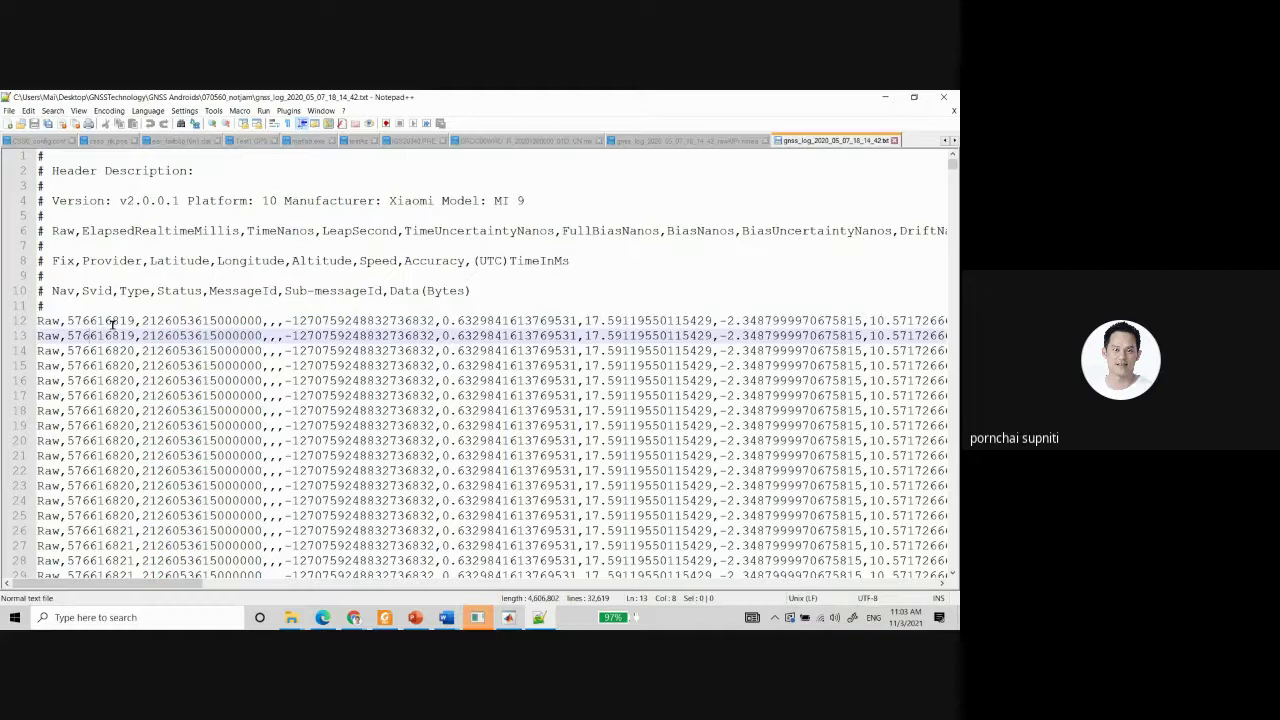
left_click_drag(67, 320, 111, 319)
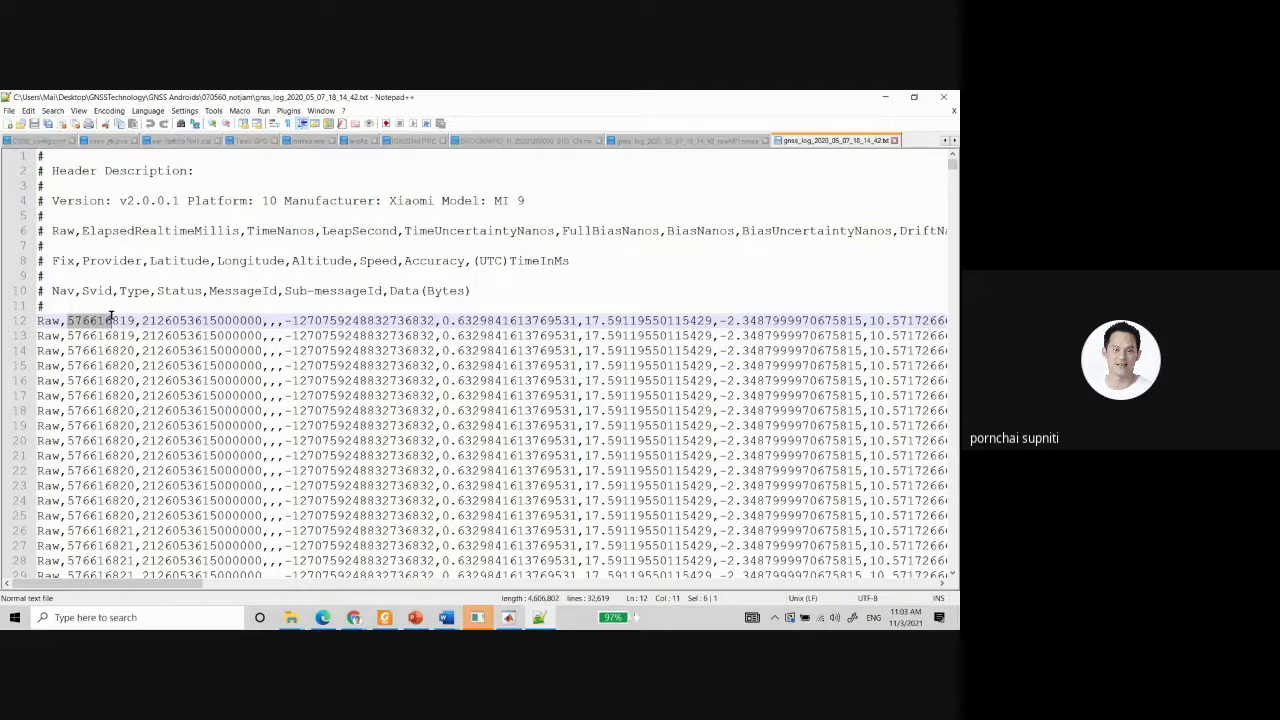
Highlight the leading digits of the ElapsedRealtimeMillis value on line 12 of the log.
double_click(113, 320)
left_click(113, 320)
left_click_drag(66, 320, 112, 320)
Switch to the Chrome window holding the meeting and load the Google home page in the empty tab.
left_click(356, 620)
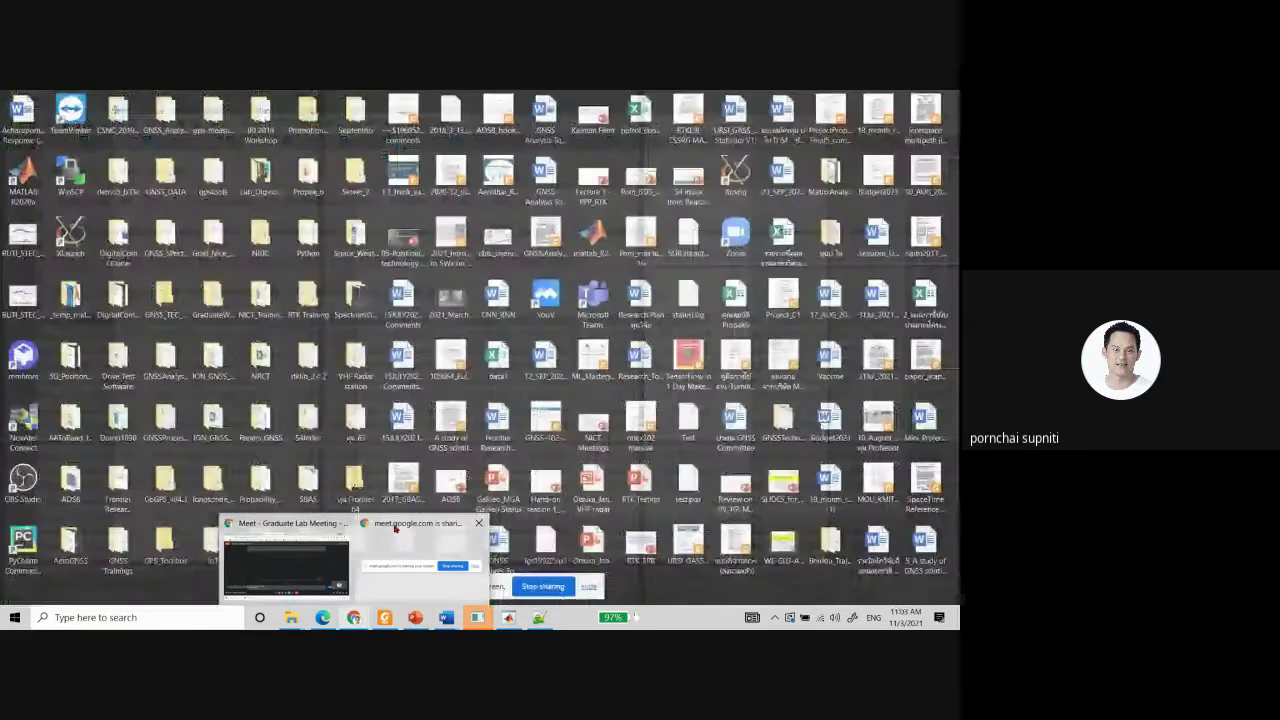
left_click(420, 565)
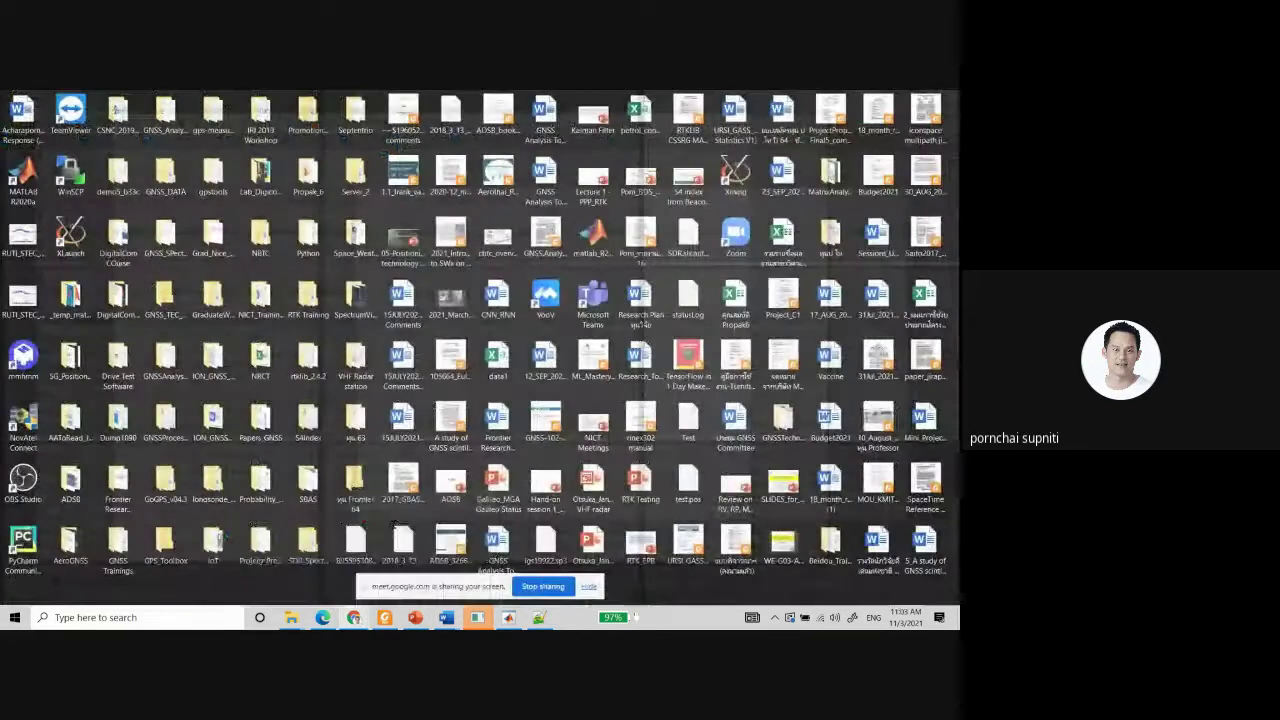
key("alt+Tab")
mouse_move(356, 617)
left_click(288, 545)
left_click(616, 100)
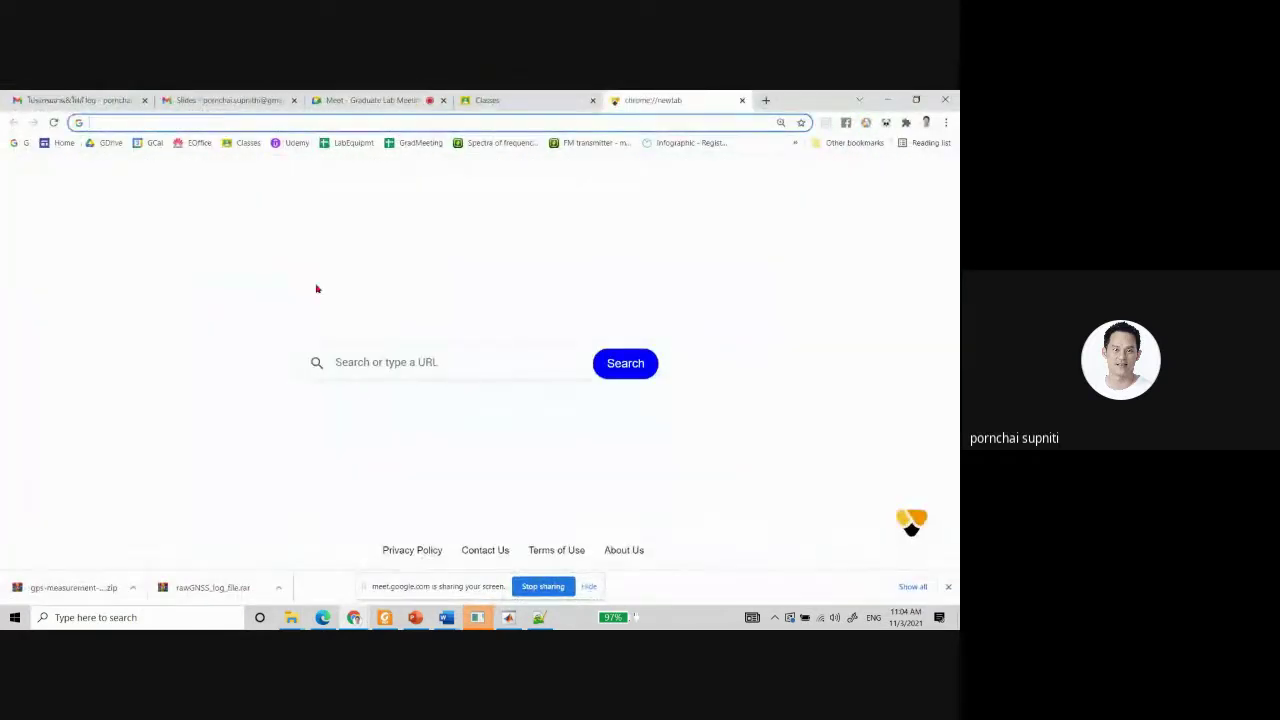
left_click(26, 142)
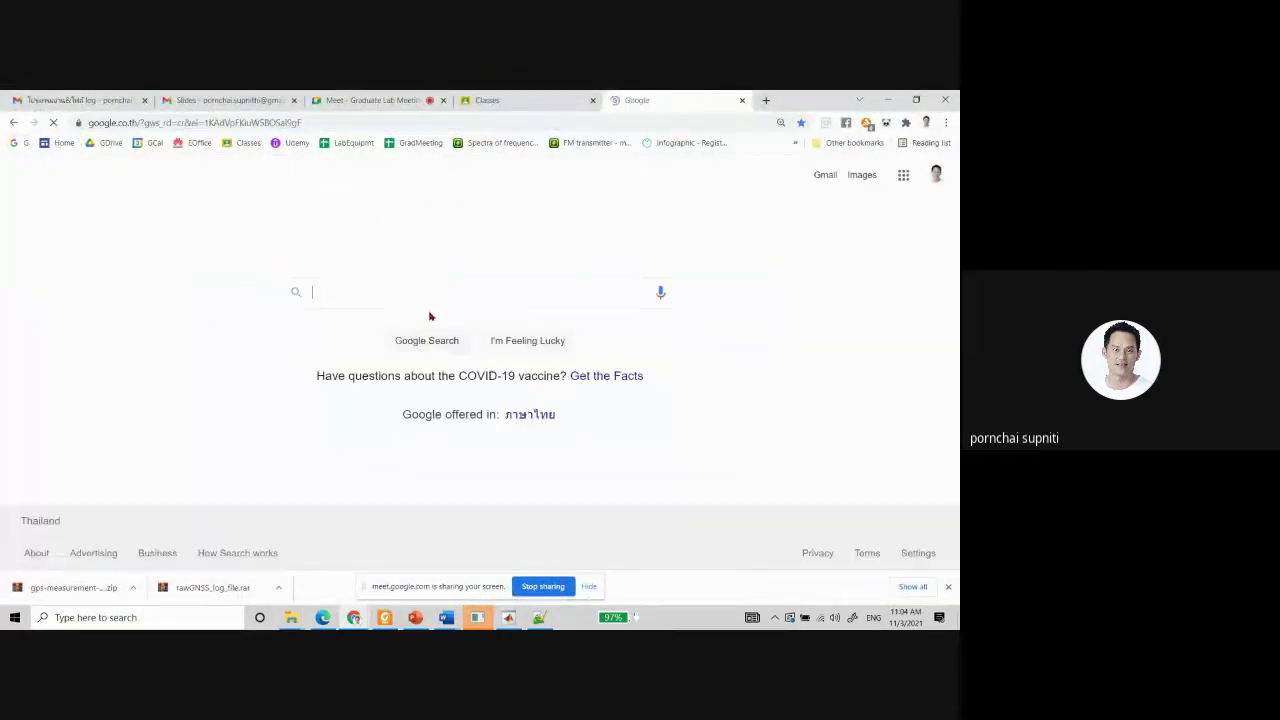
Search Google for "gps week calculator" and open LabSat's GPS Time Calculator page.
left_click(447, 290)
type("GPS y")
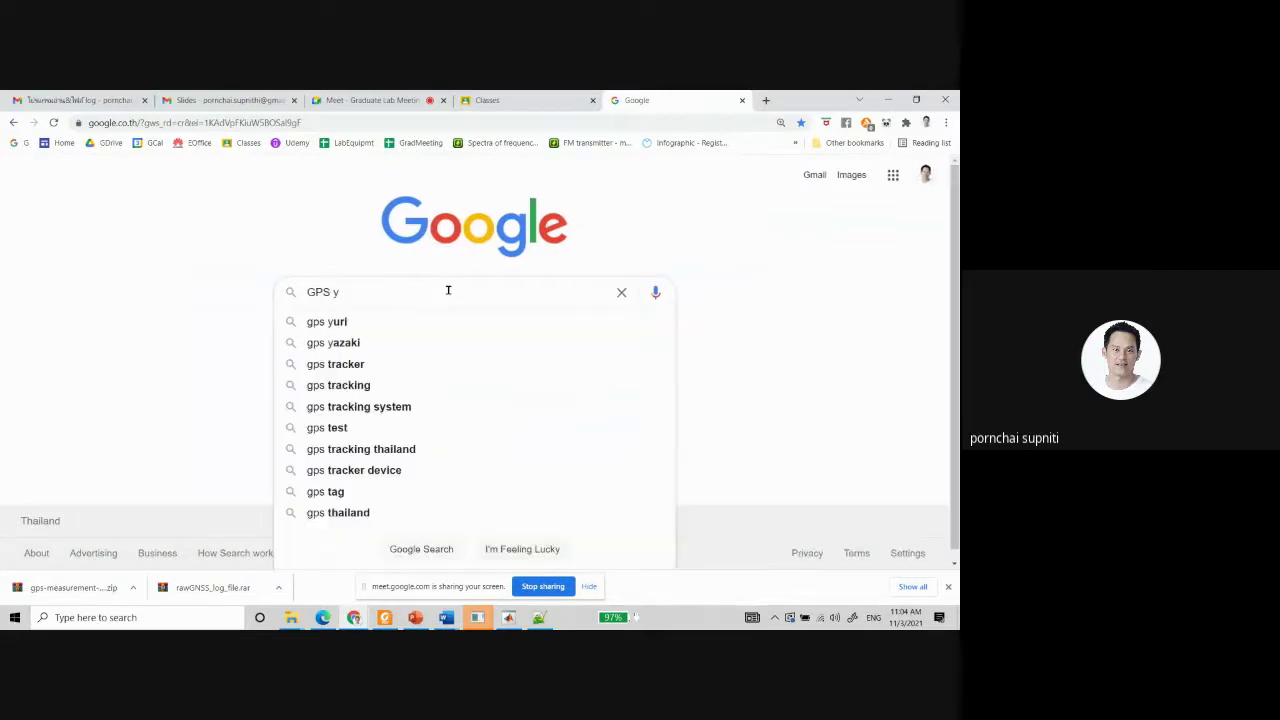
key("BackSpace")
type("week")
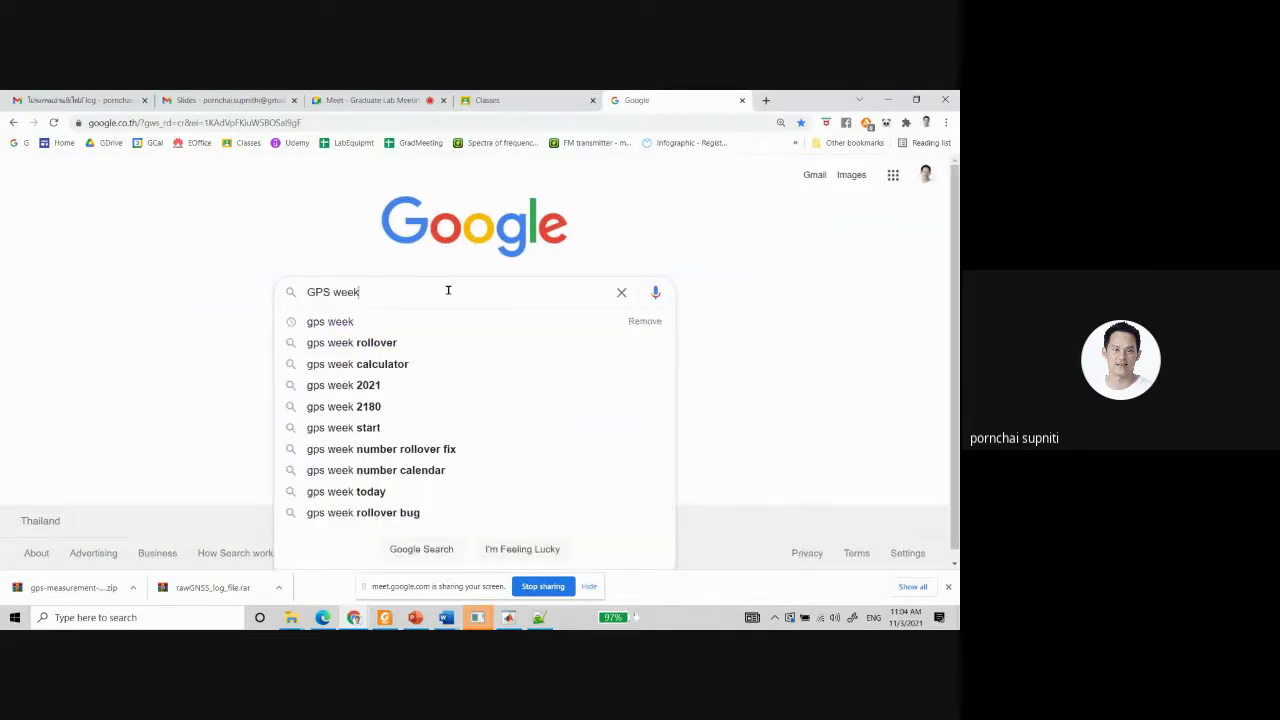
key("Down")
key("Down")
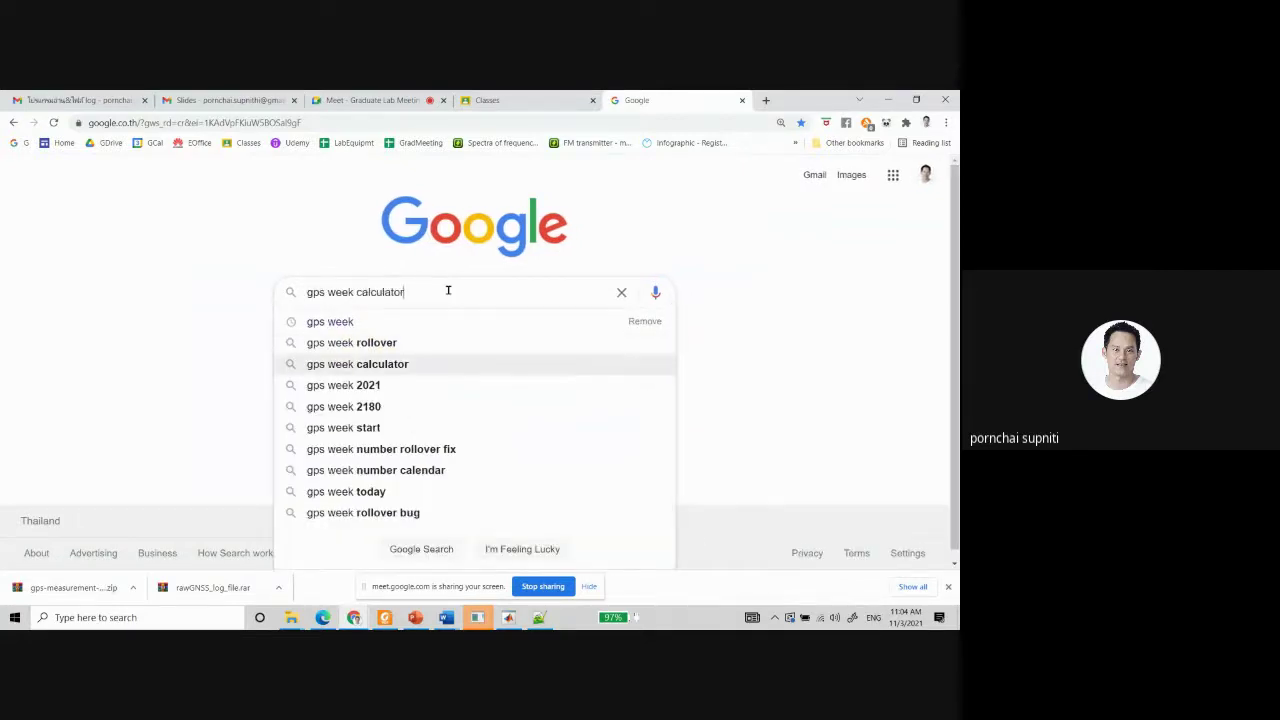
key("Return")
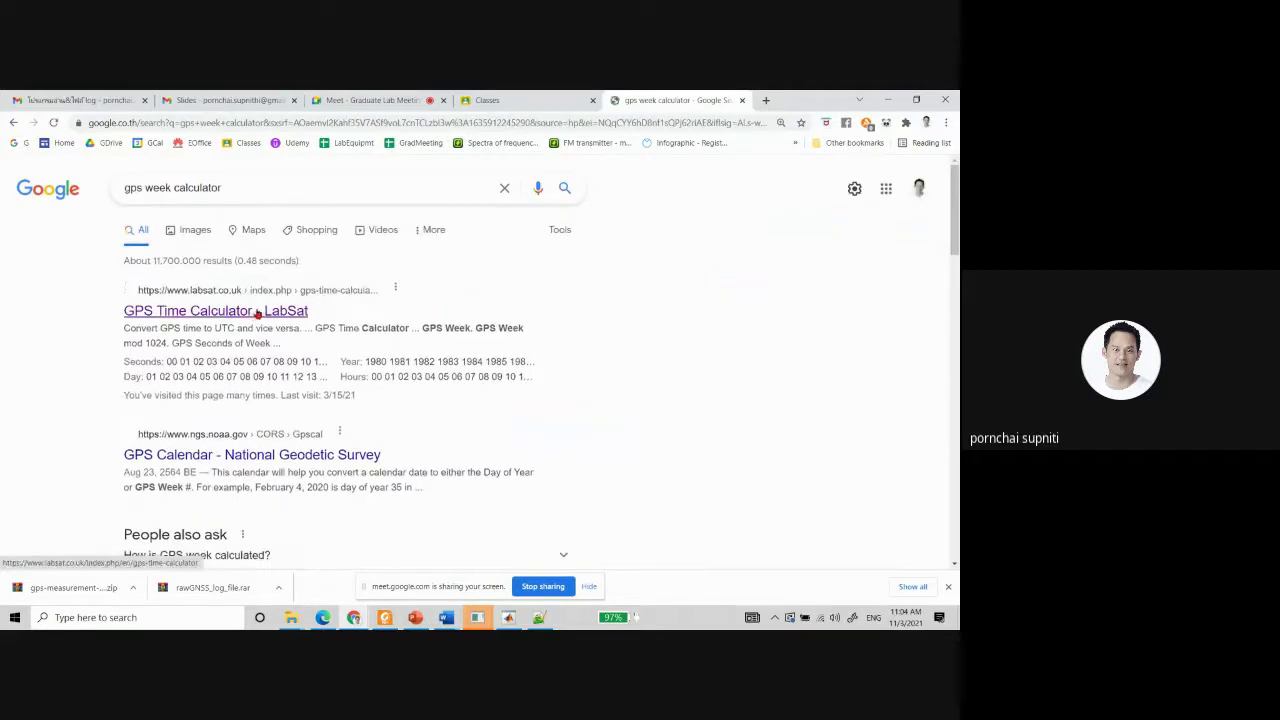
left_click(257, 316)
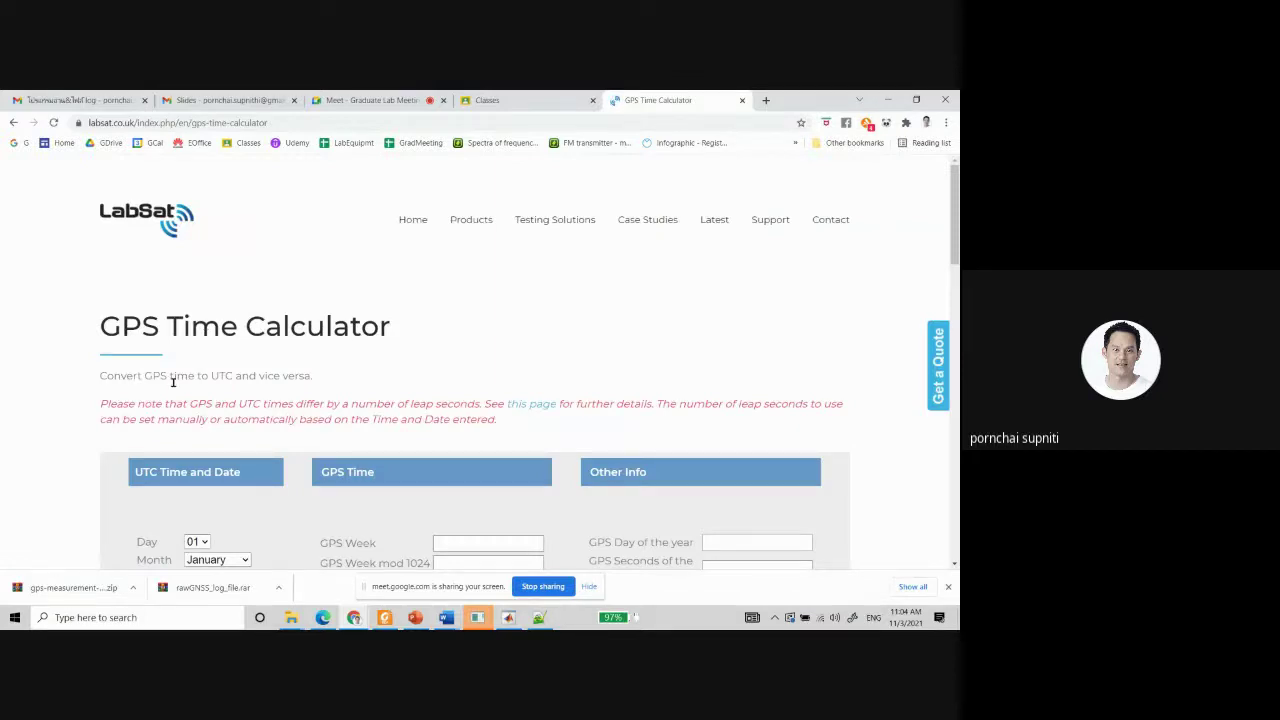
Look up the date of gnss_log_2020_05_07_18_14_42 in the 070560_notjam folder and return to the GPS Time Calculator.
scroll(161, 404, "down", 1)
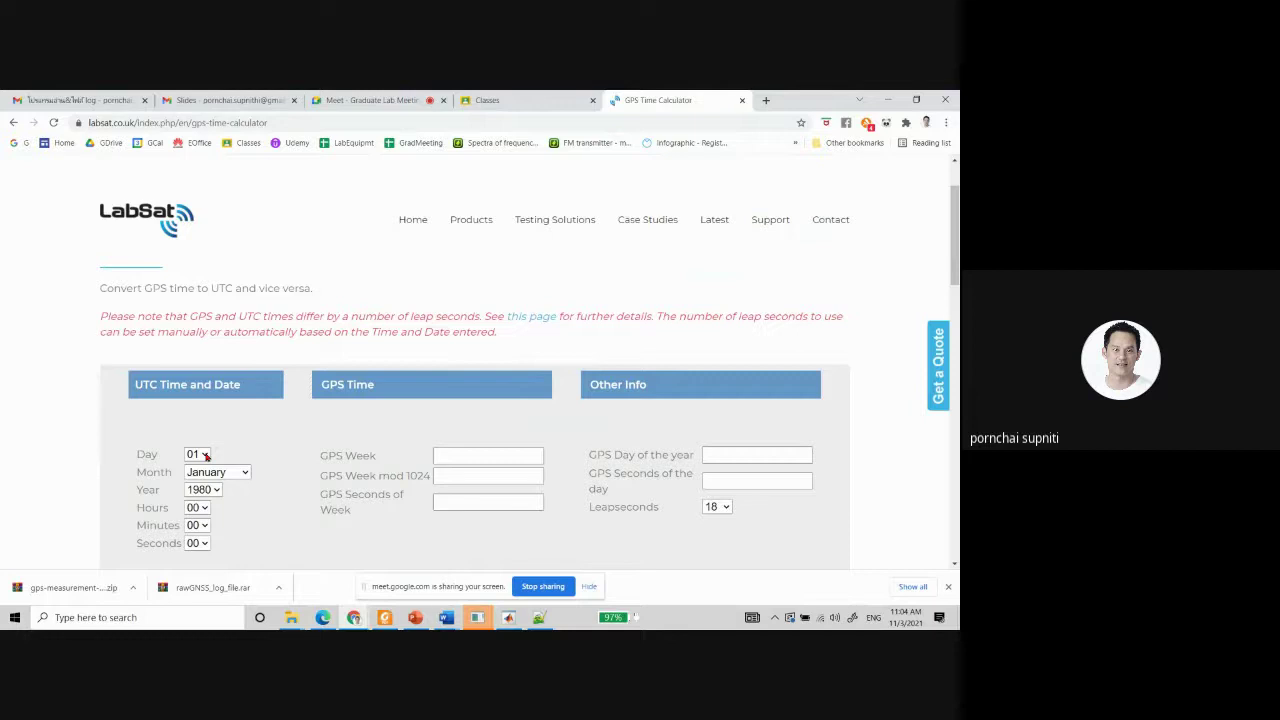
mouse_move(508, 617)
mouse_move(508, 560)
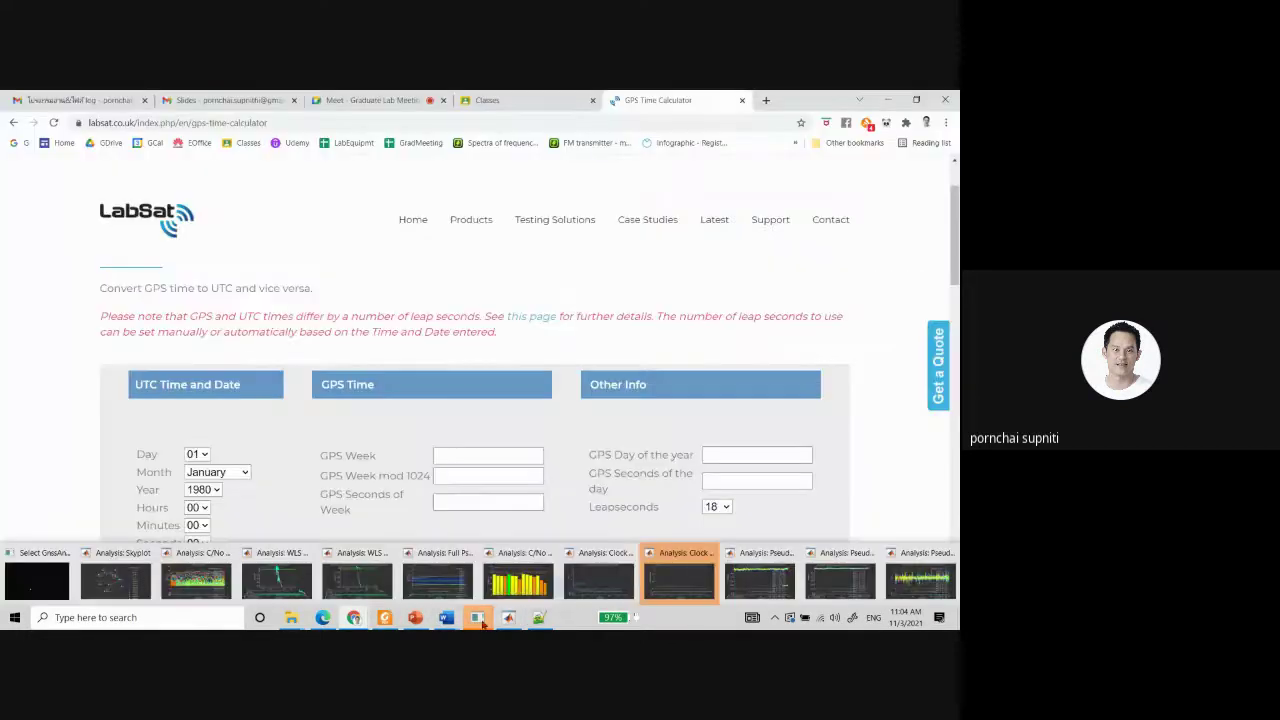
mouse_move(415, 620)
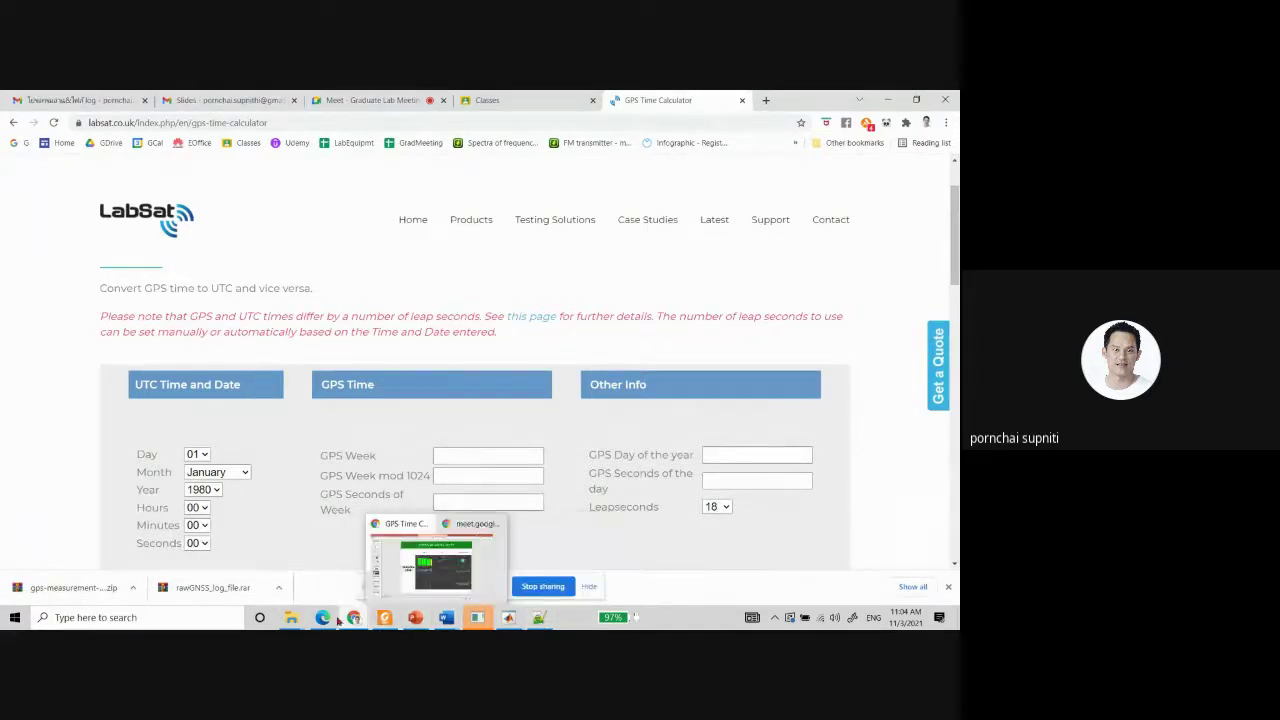
mouse_move(291, 618)
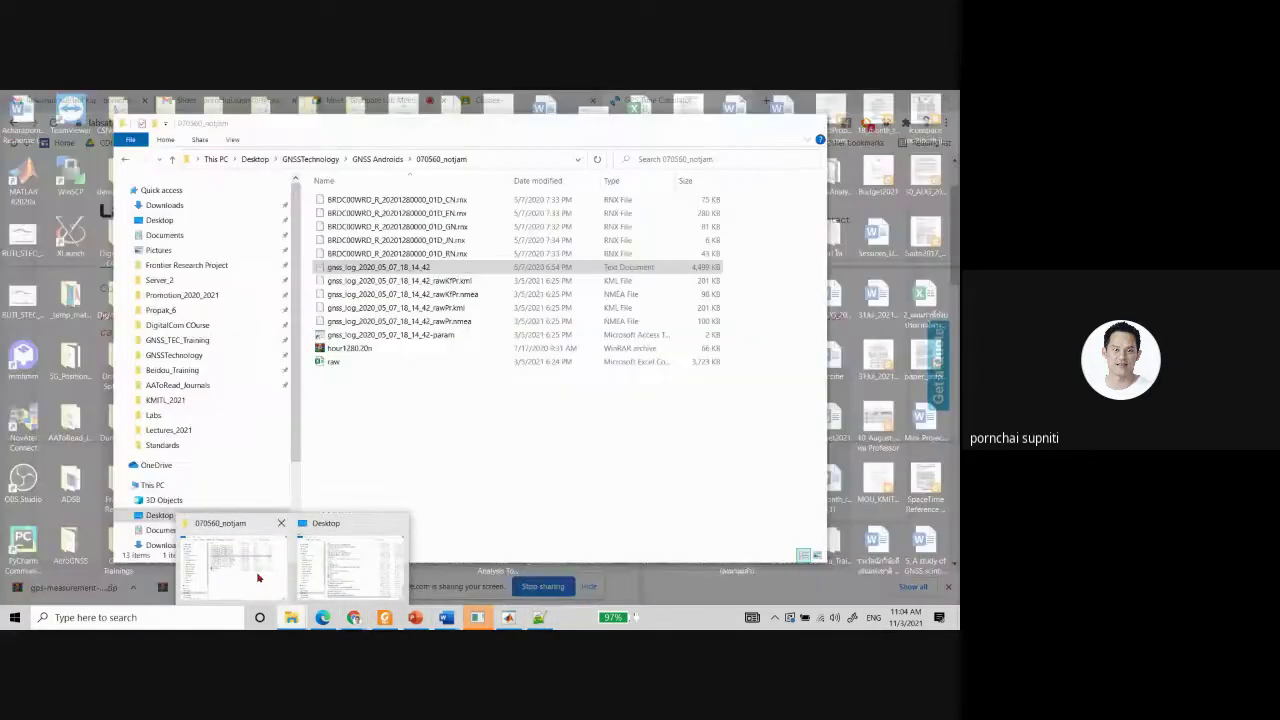
left_click(258, 578)
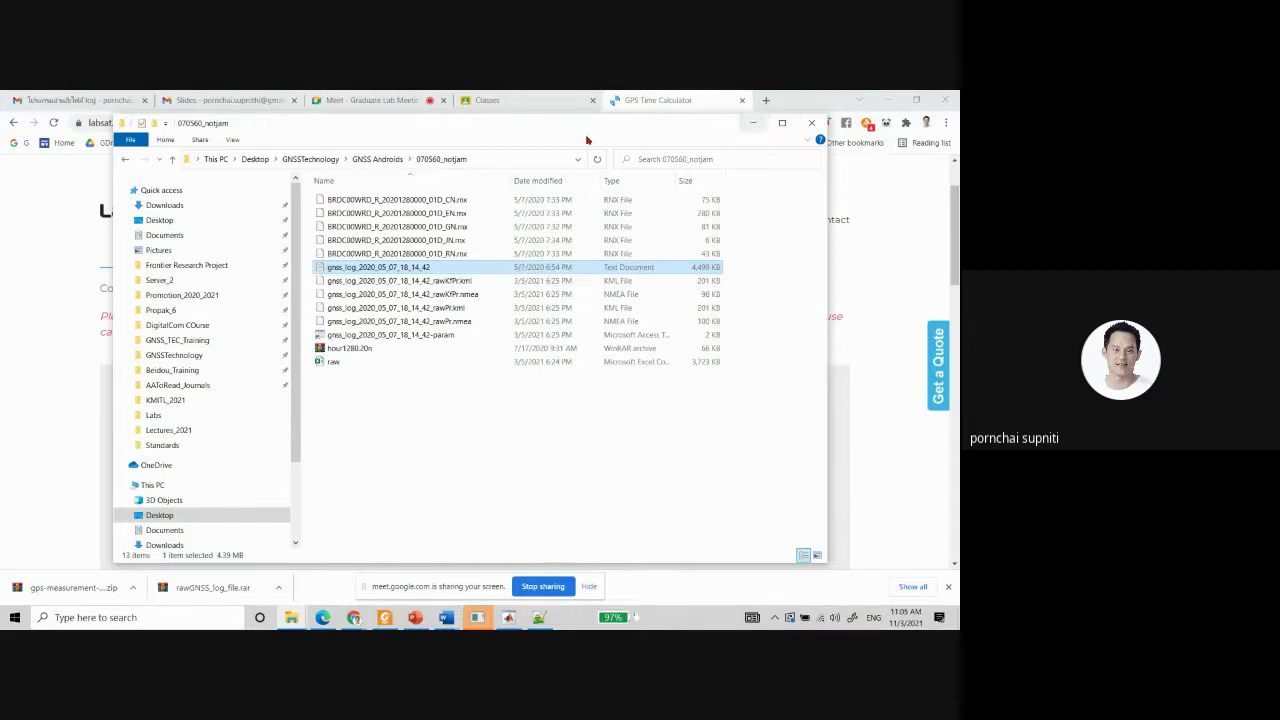
left_click(701, 96)
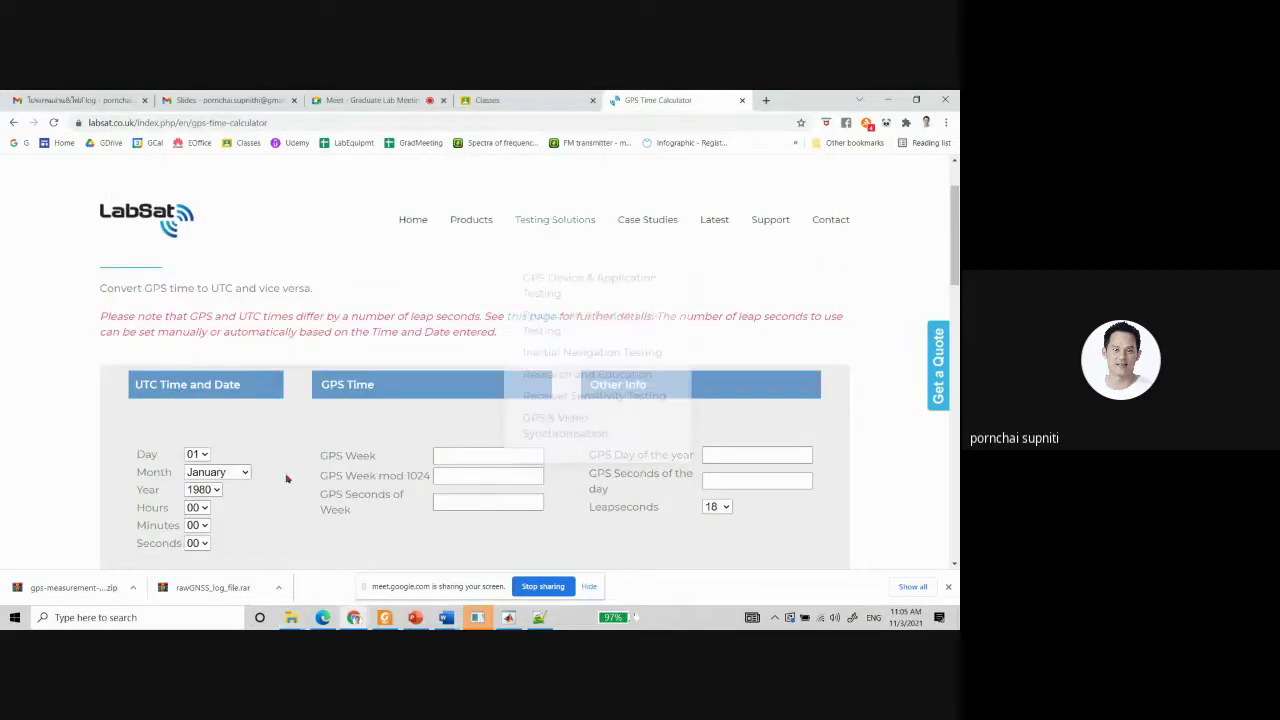
Set the calculator's UTC date to day 07, month May, year 2020.
left_click(206, 457)
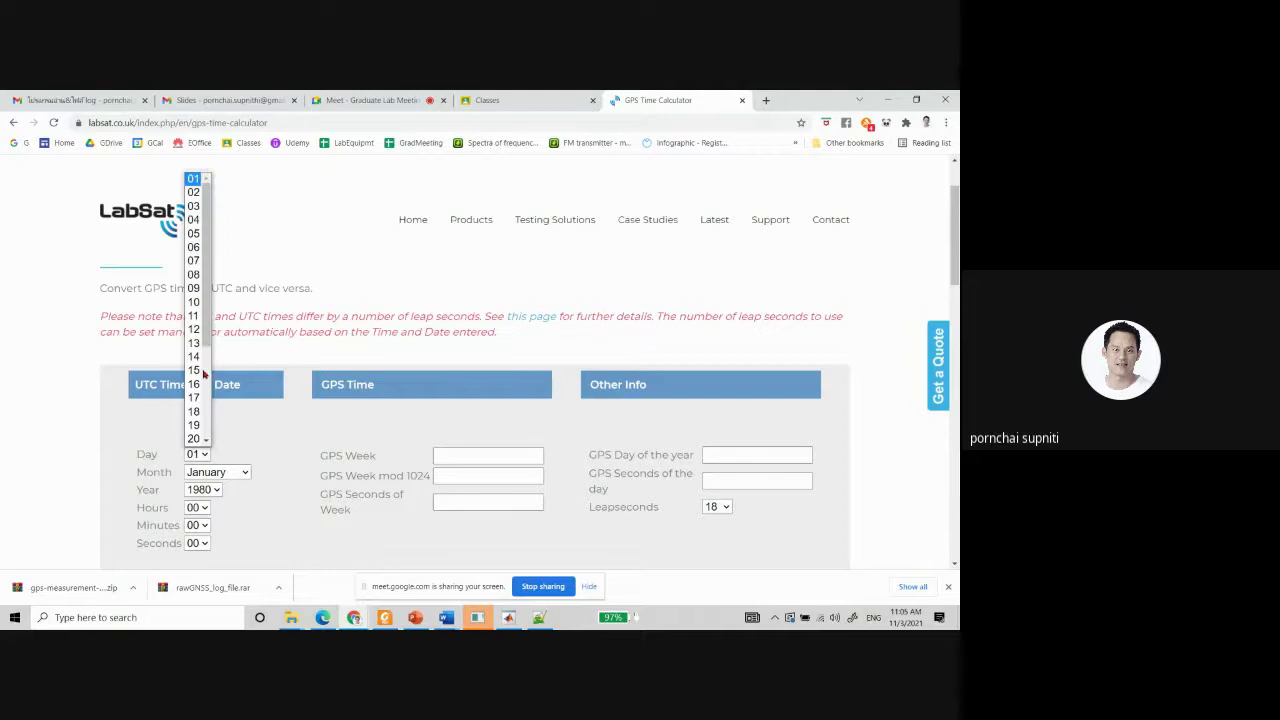
left_click(200, 261)
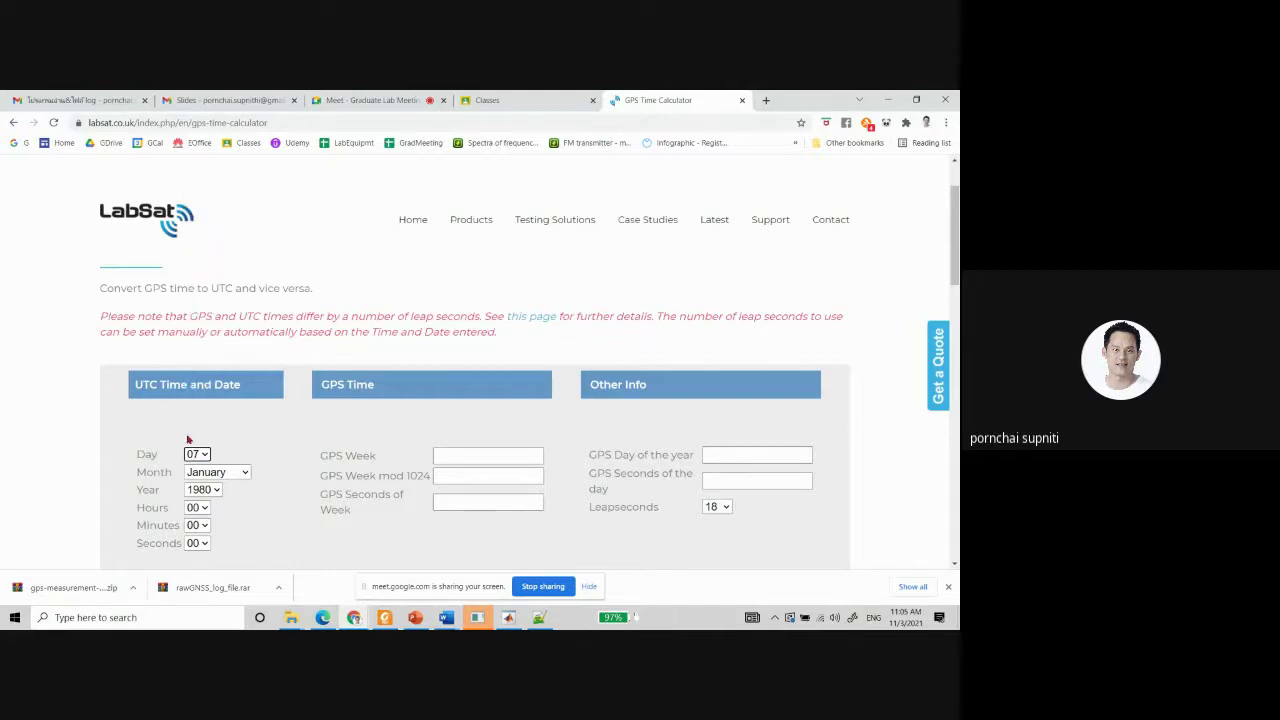
left_click(228, 473)
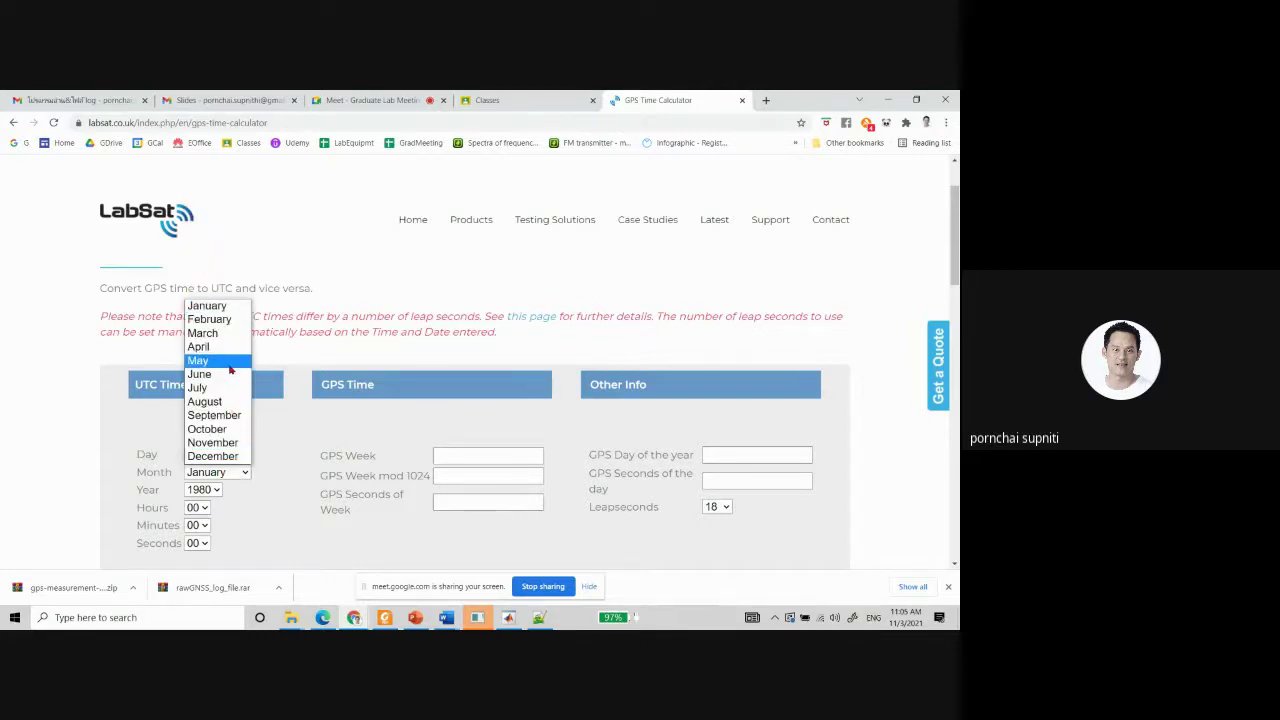
left_click(230, 363)
left_click(205, 490)
scroll(200, 400, "down", 1)
scroll(199, 400, "down", 3)
scroll(199, 400, "down", 5)
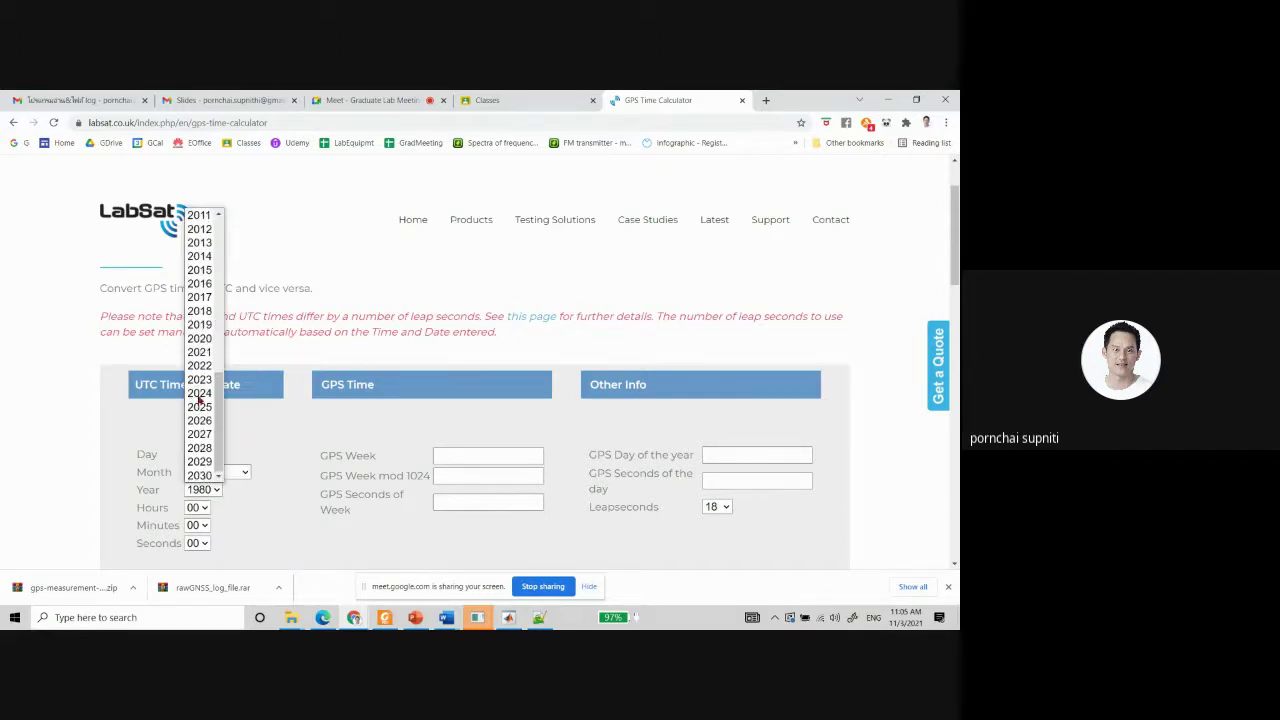
left_click(210, 348)
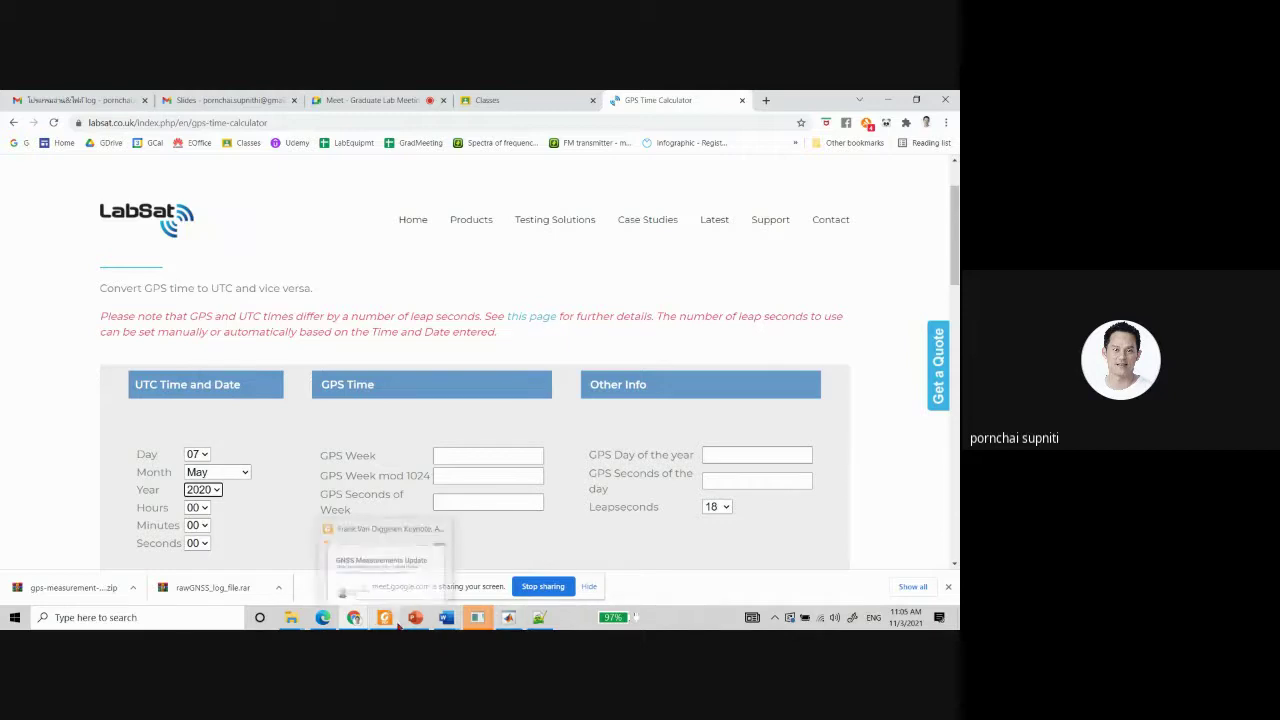
Check the log file's time in the 070560_notjam folder and set the calculator's UTC hours to 18.
mouse_move(297, 623)
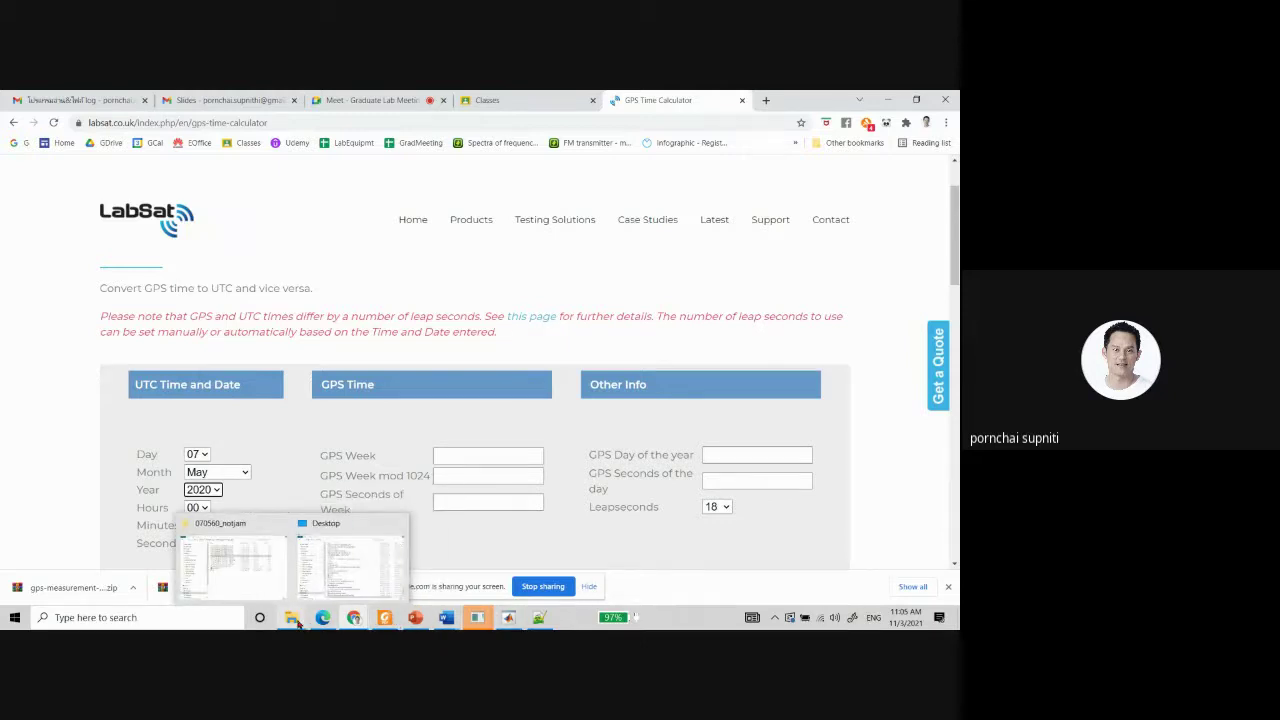
left_click(258, 585)
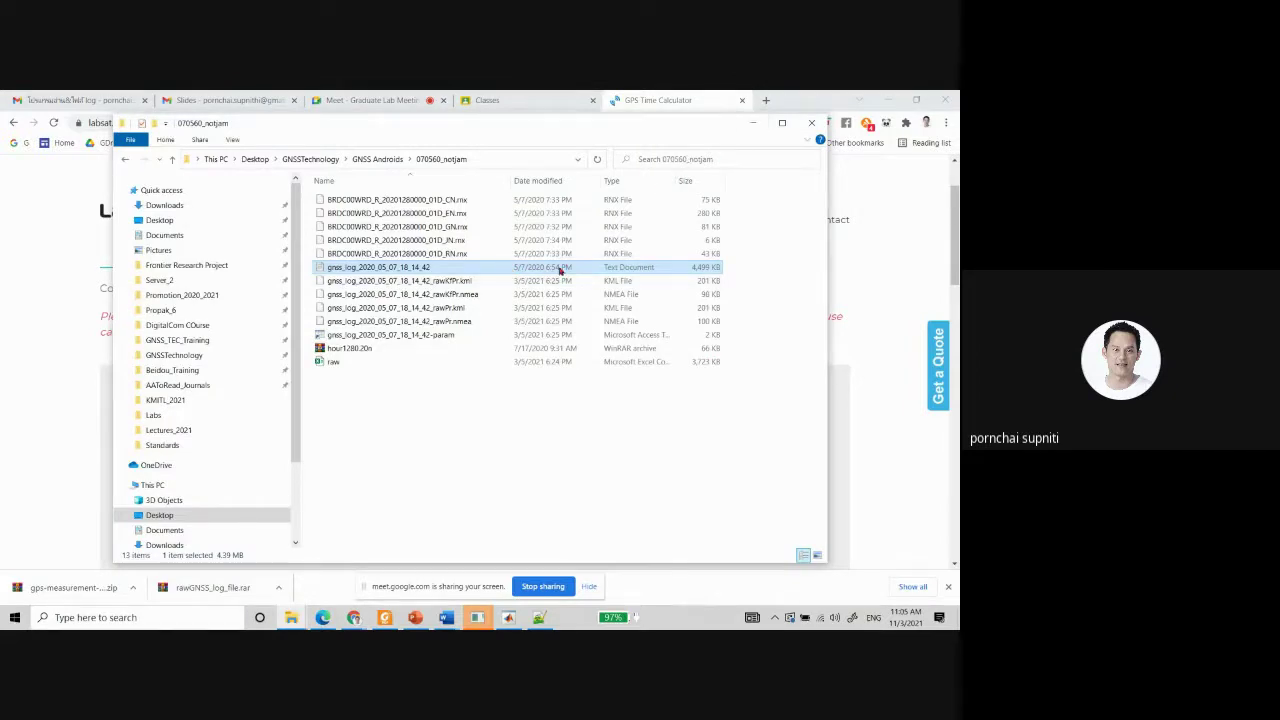
left_click(751, 124)
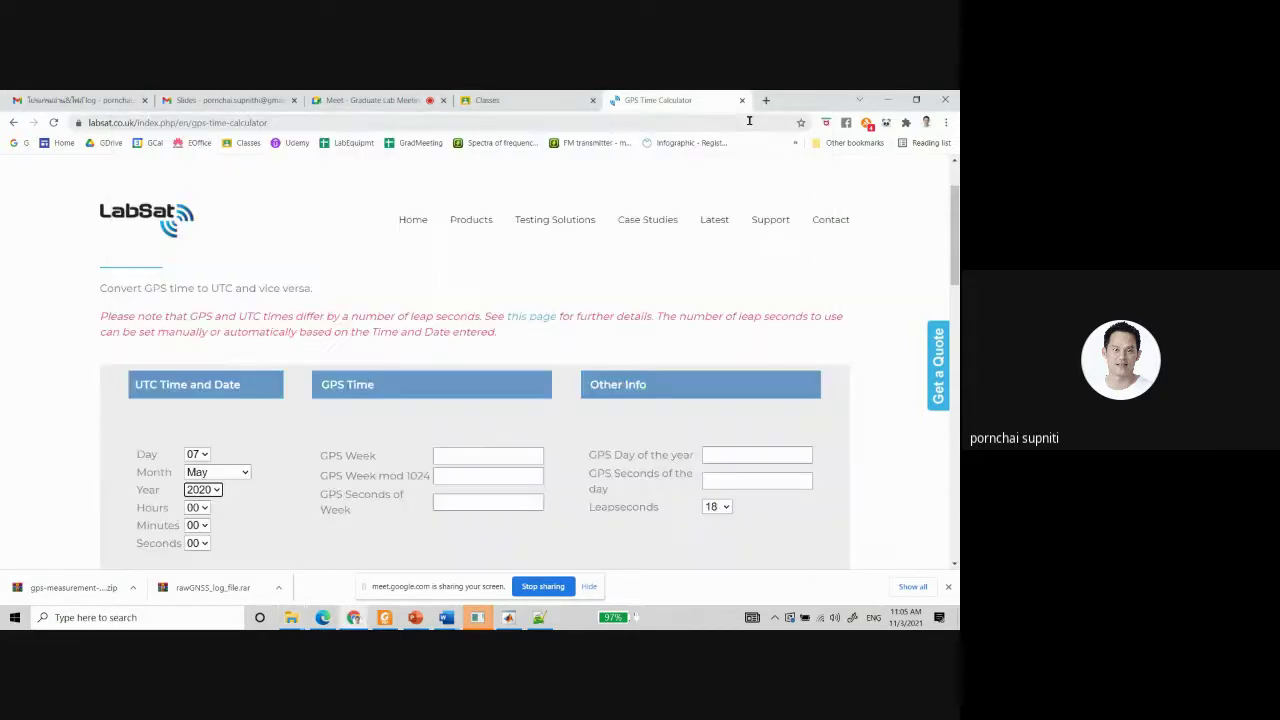
left_click(204, 510)
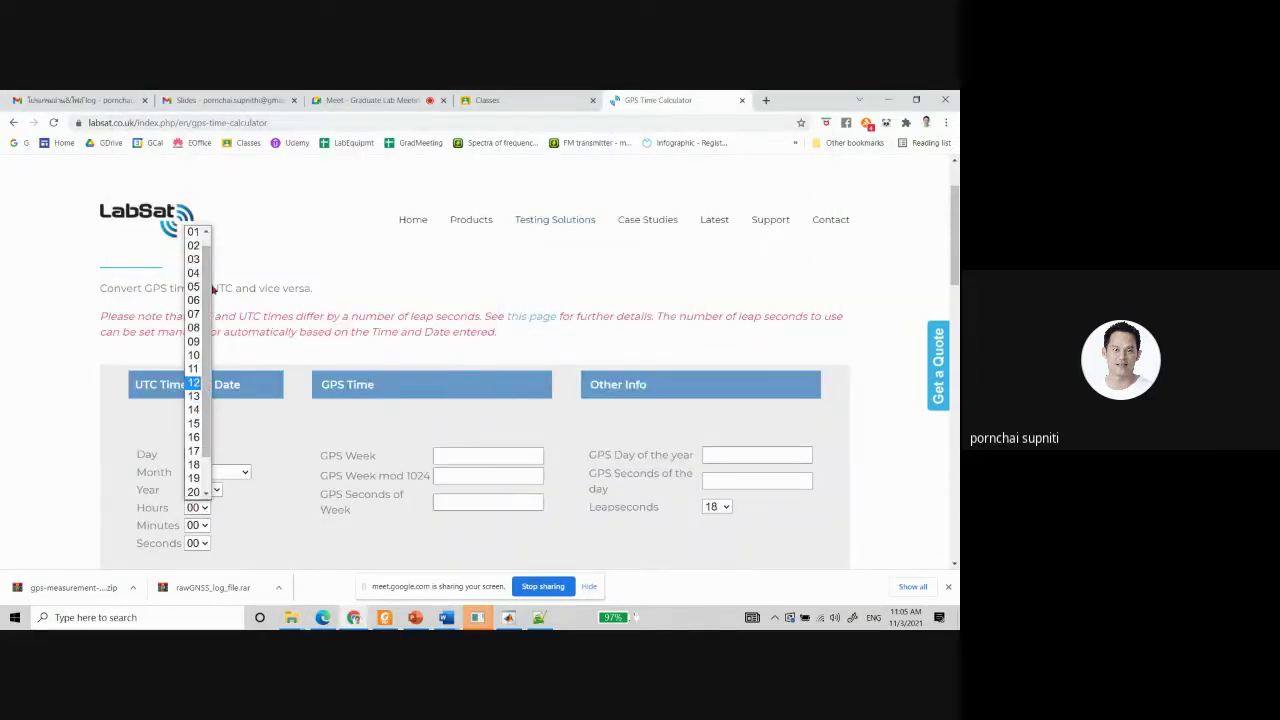
left_click(193, 302)
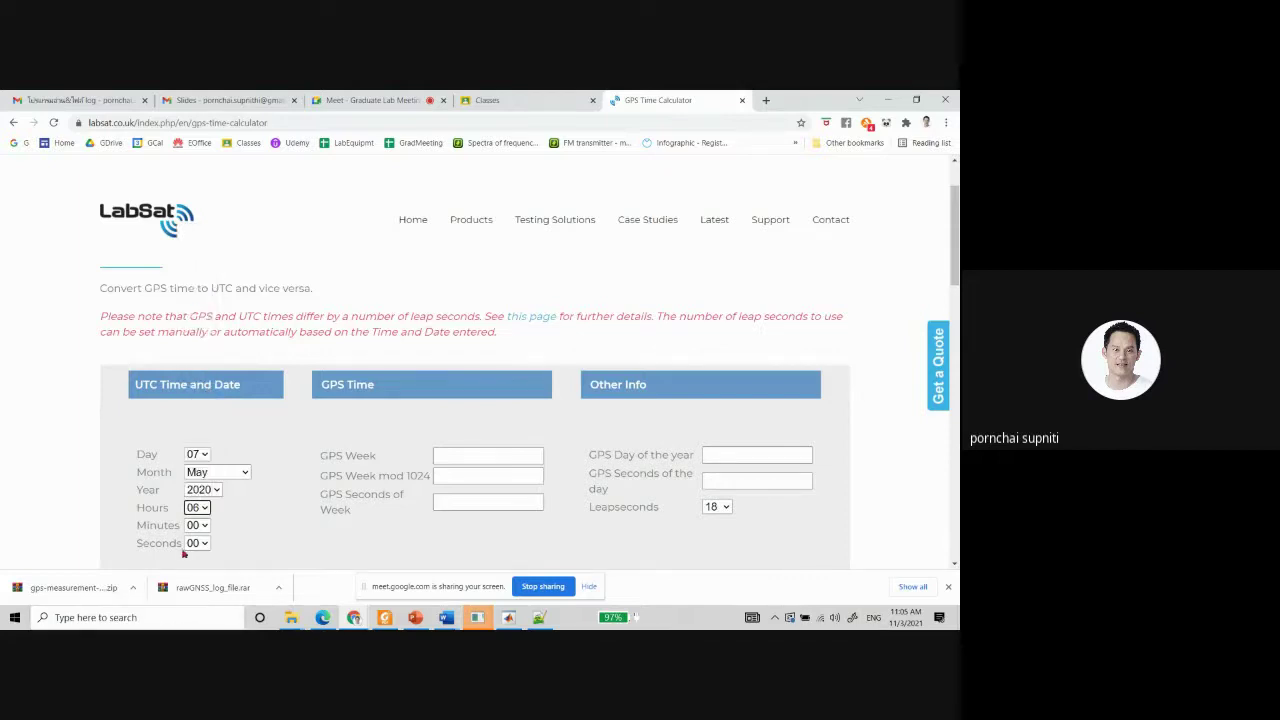
left_click(205, 508)
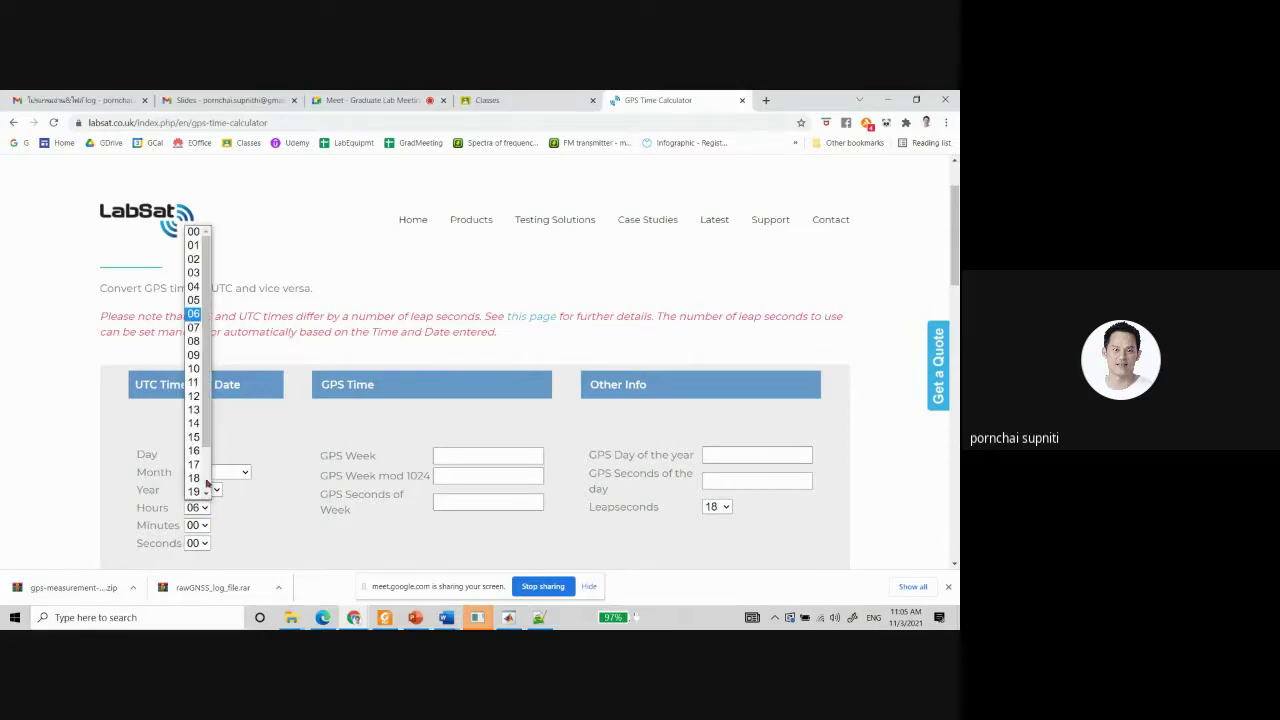
left_click(195, 477)
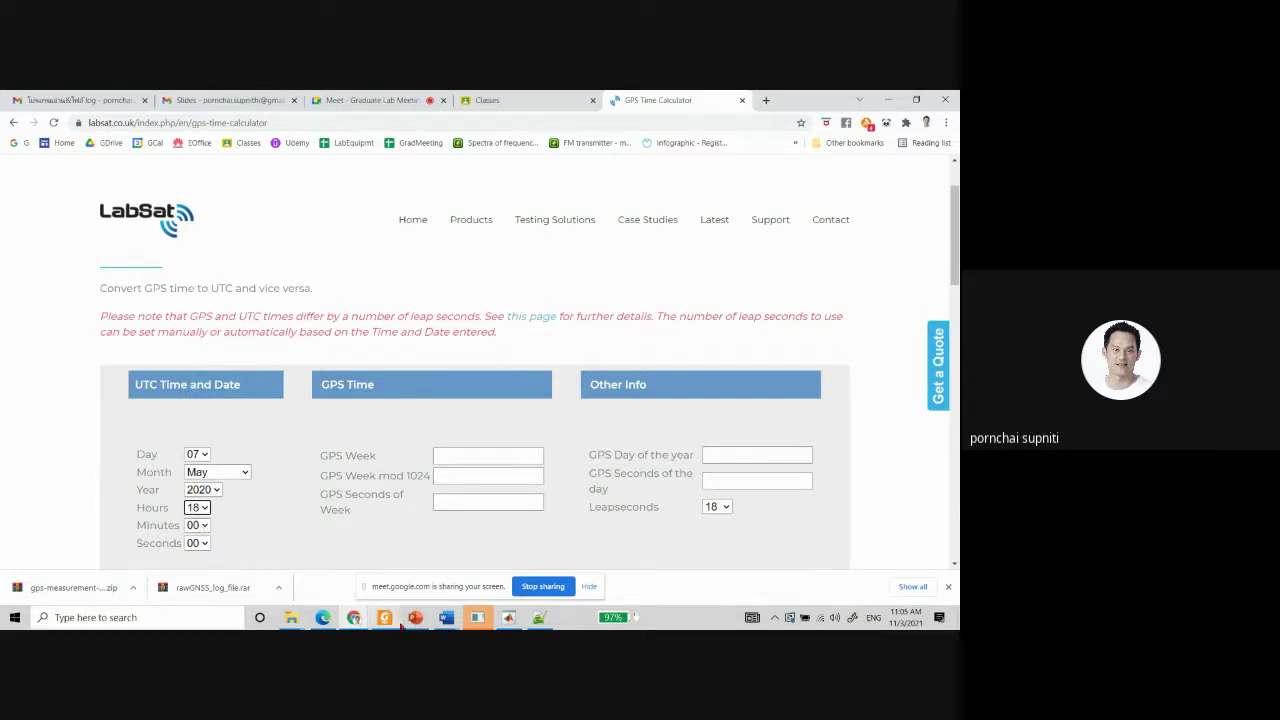
Check the time in the log file's name again and set the UTC time to 14 minutes and 42 seconds.
mouse_move(289, 622)
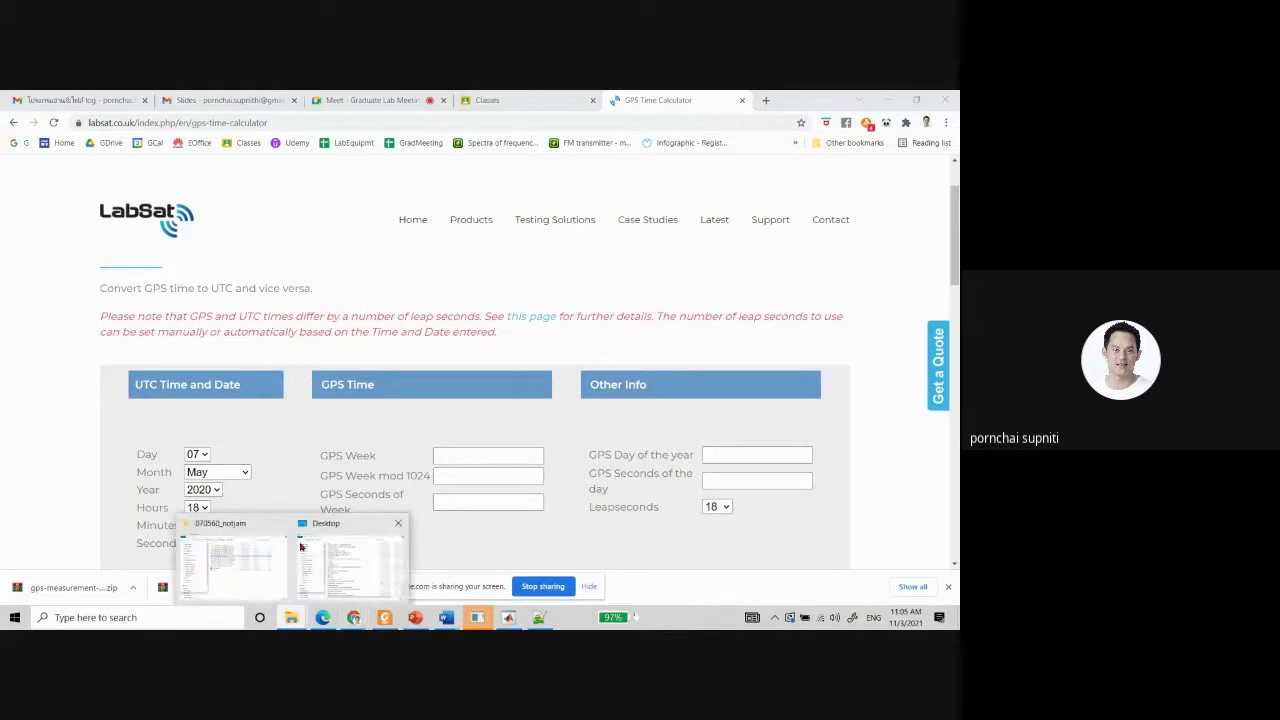
left_click(240, 540)
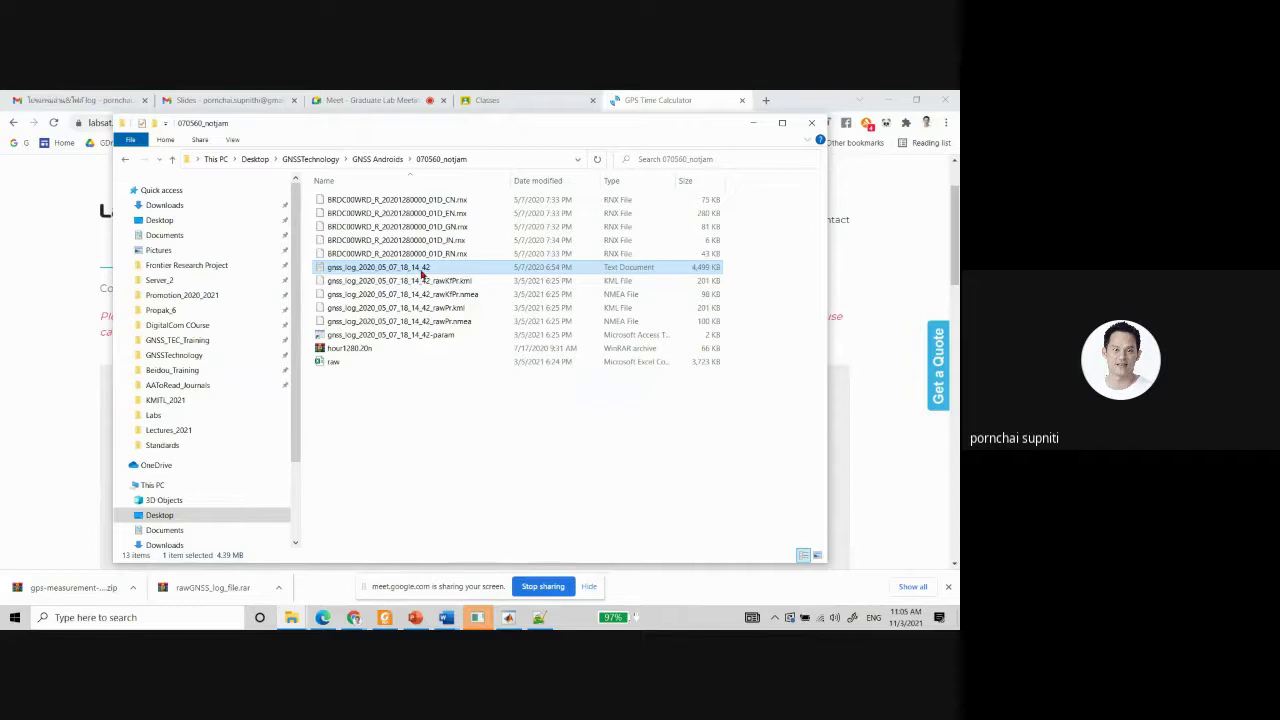
left_click(750, 126)
left_click(202, 525)
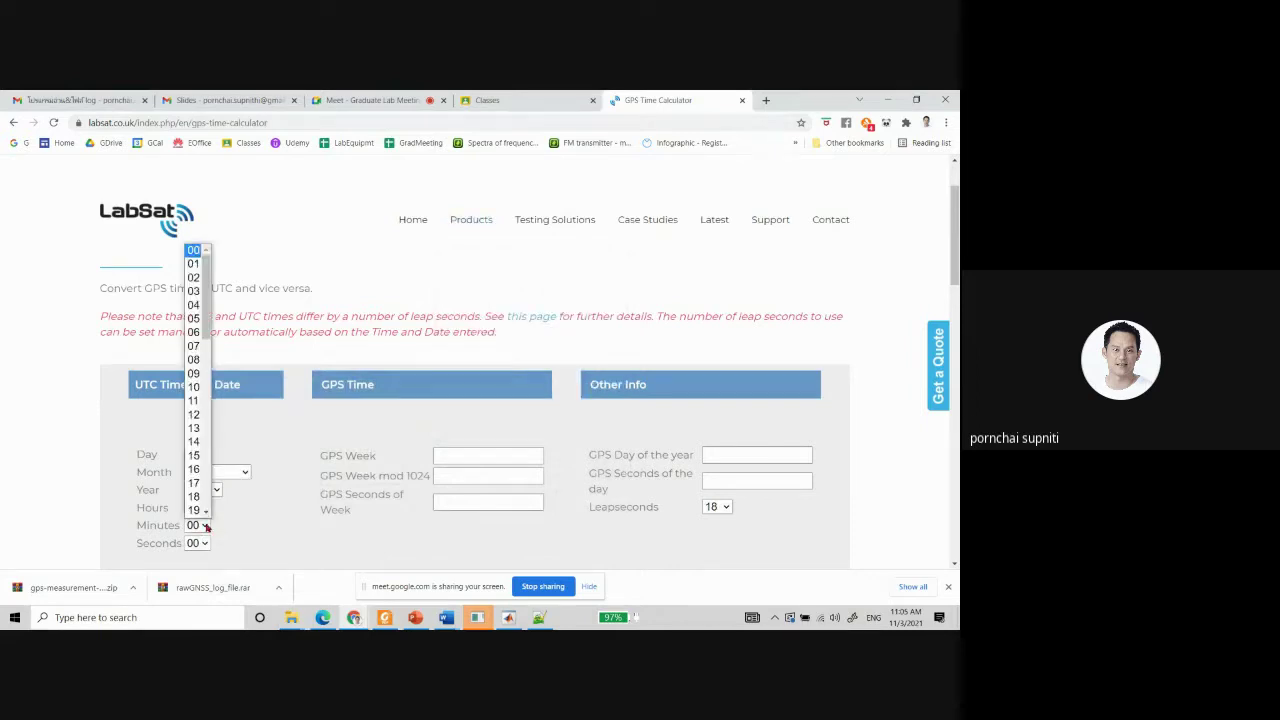
left_click(194, 441)
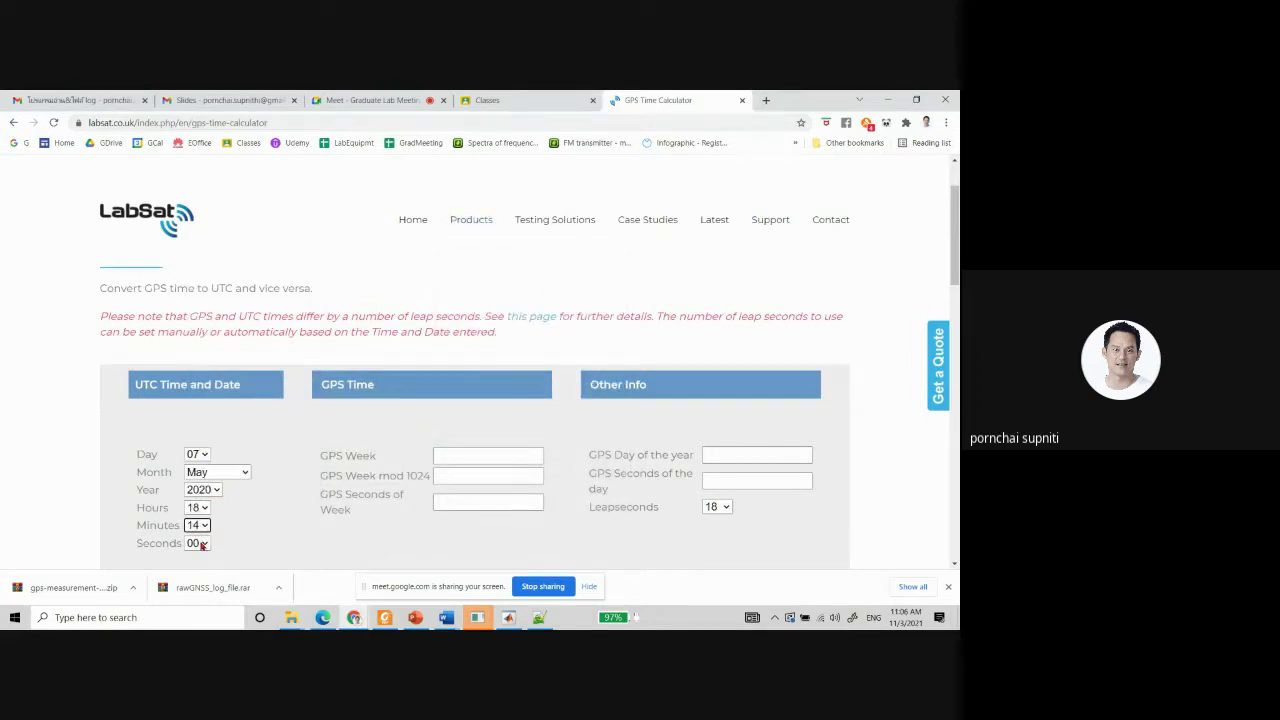
left_click(197, 543)
scroll(197, 503, "down", 3)
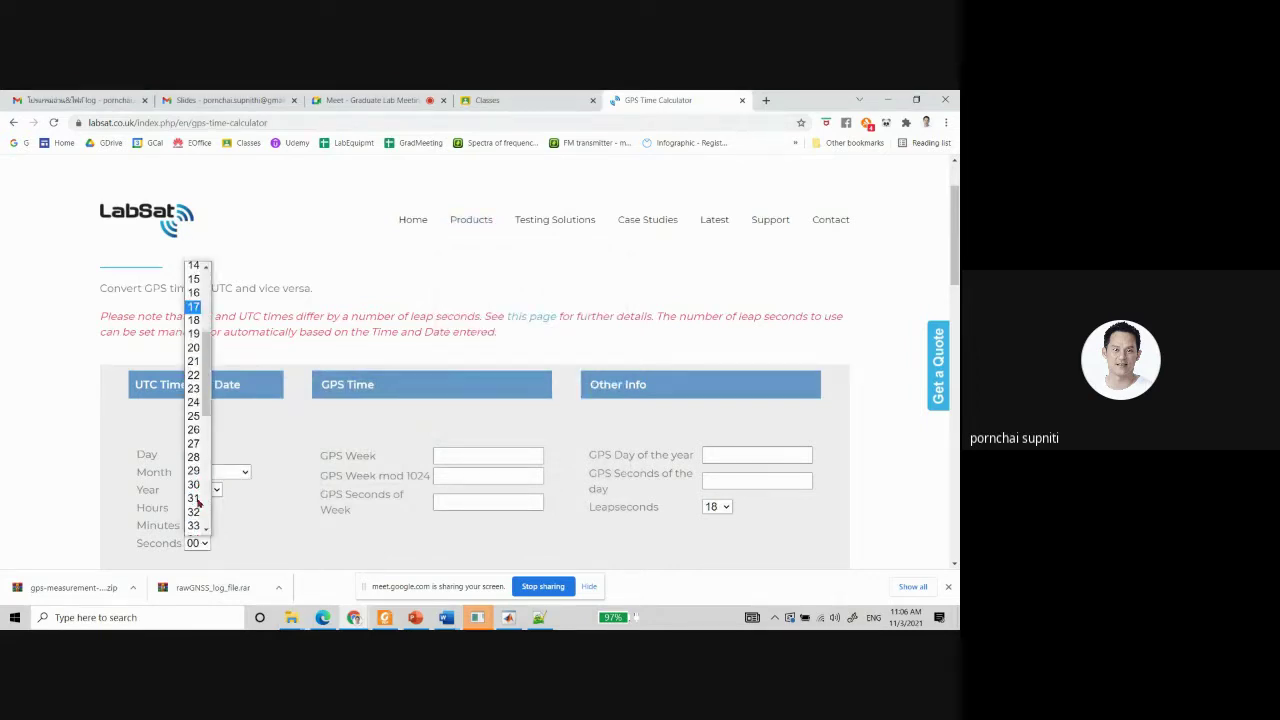
scroll(197, 503, "down", 3)
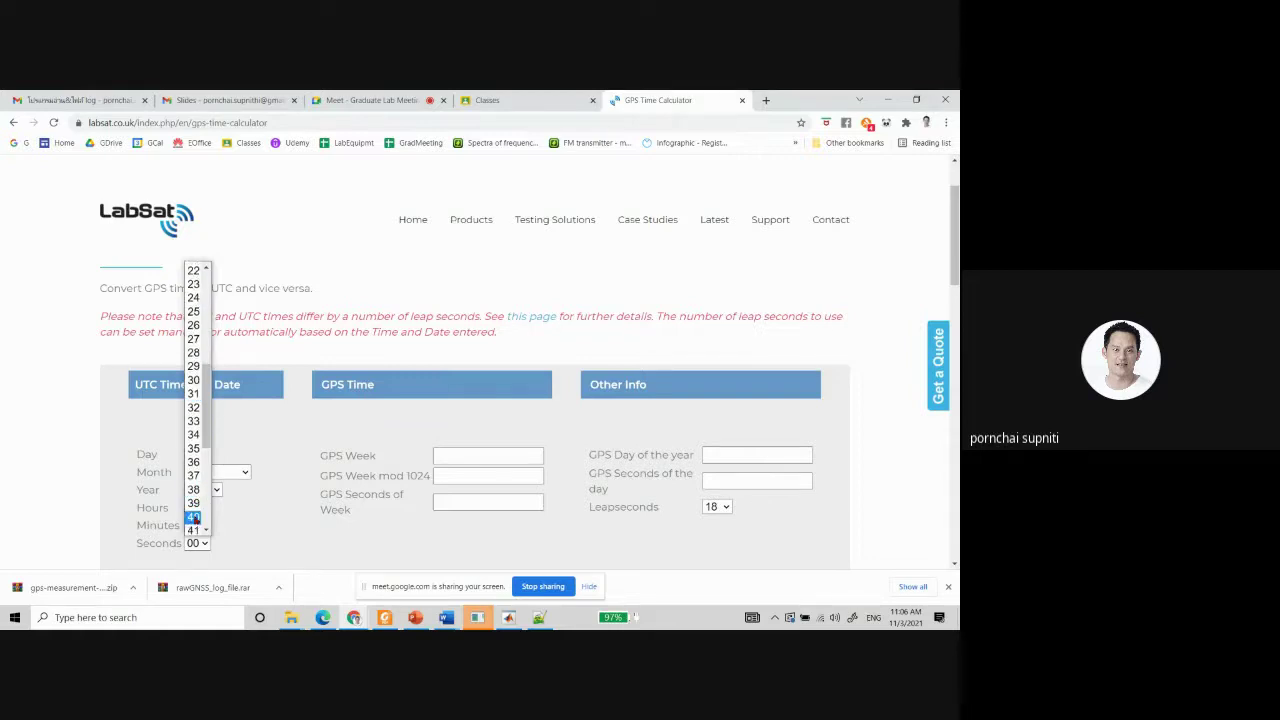
scroll(196, 521, "down", 1)
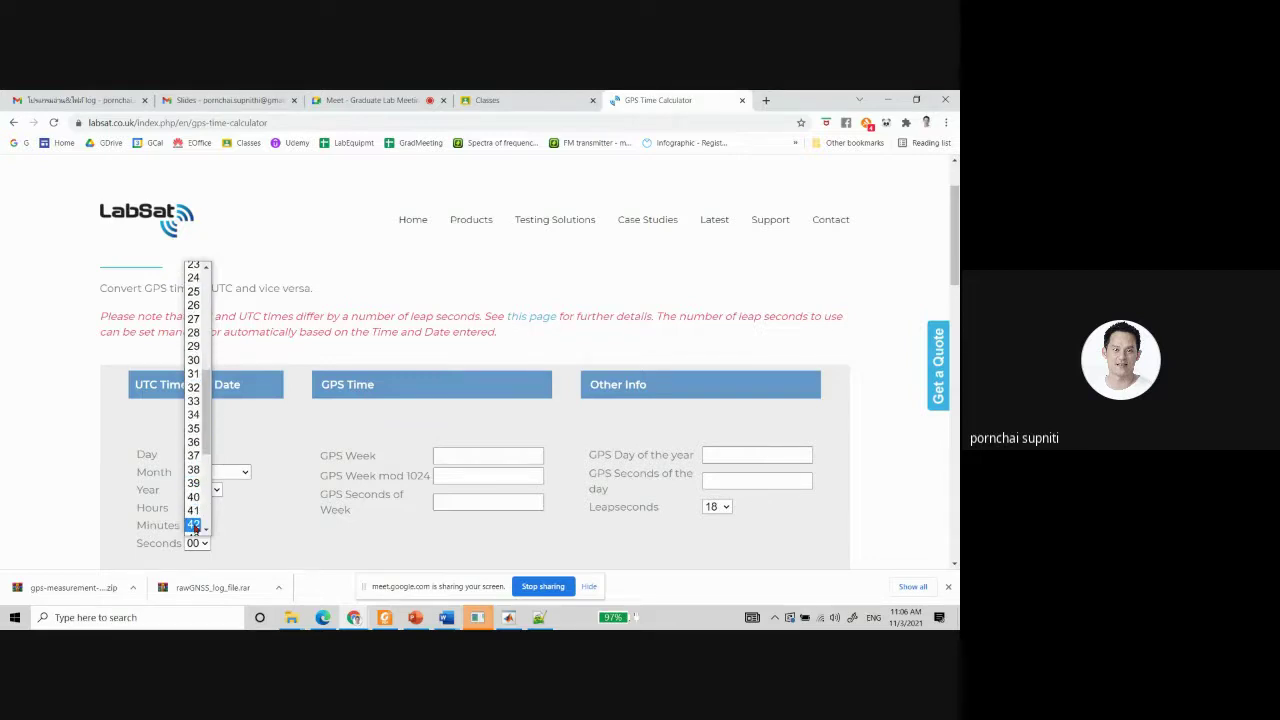
left_click(194, 525)
Convert the entered UTC date and time to GPS time and review the resulting GPS week and seconds fields.
scroll(350, 539, "down", 2)
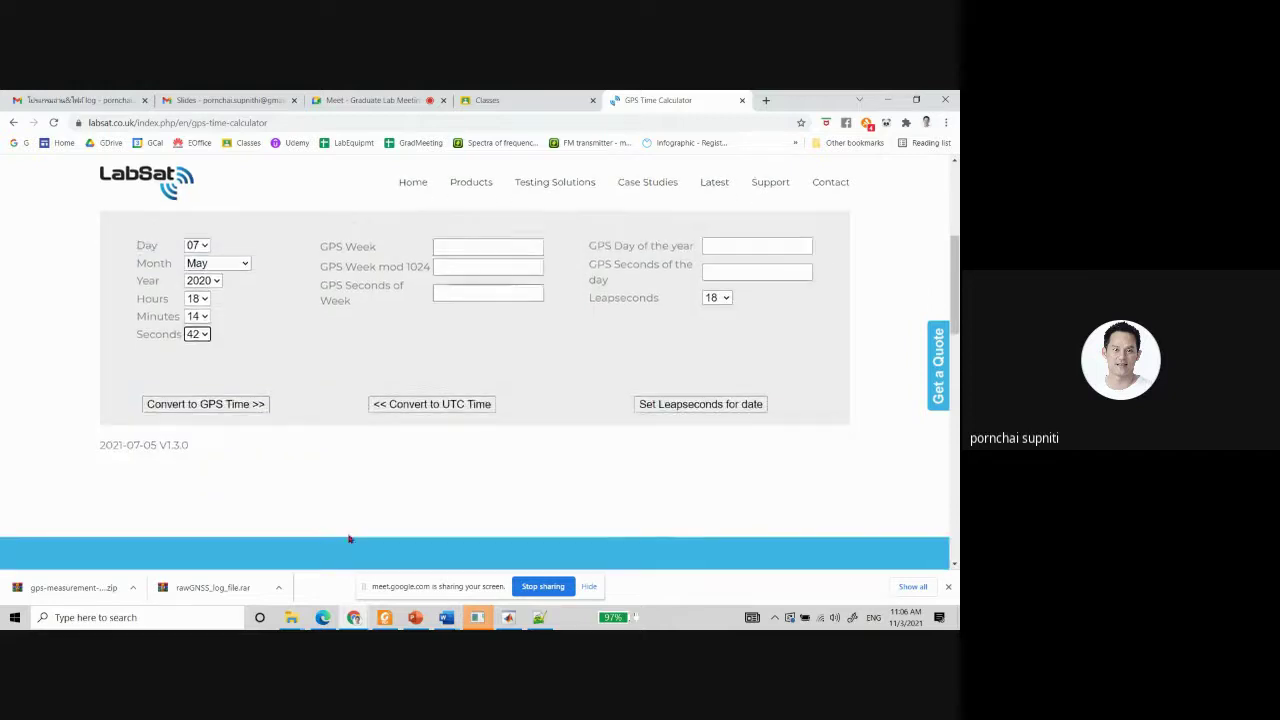
left_click(243, 404)
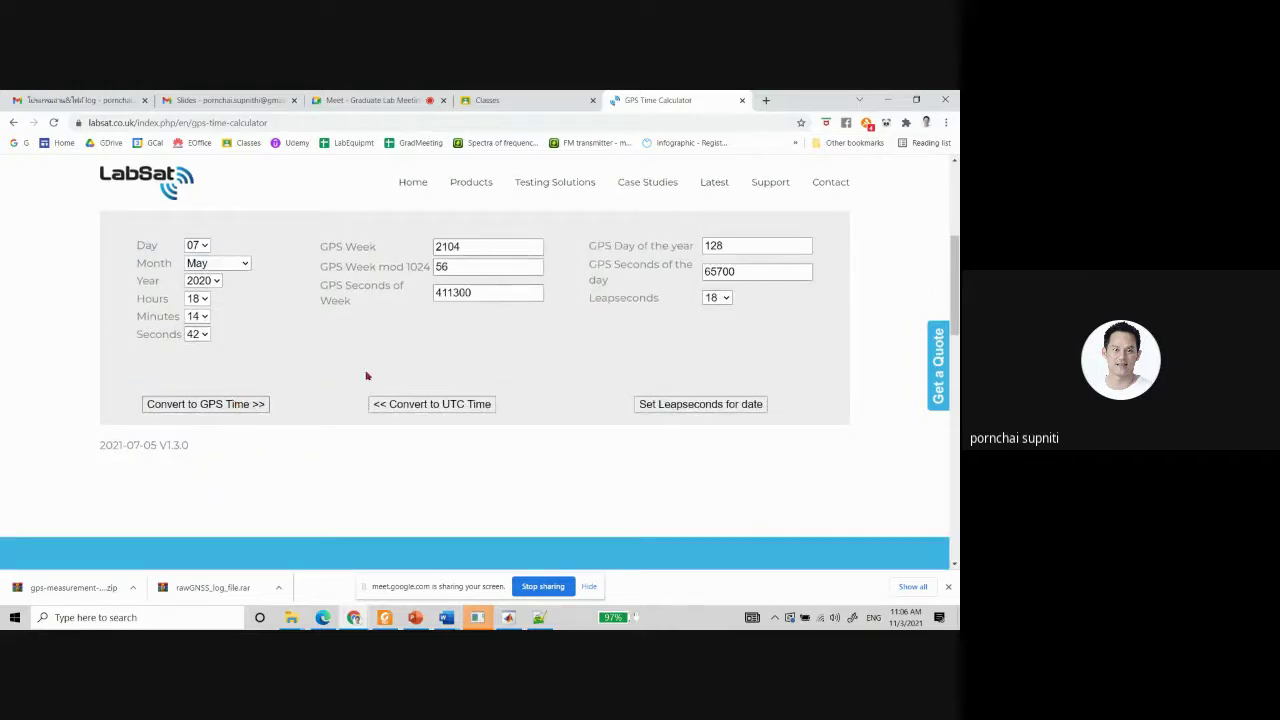
scroll(367, 376, "up", 1)
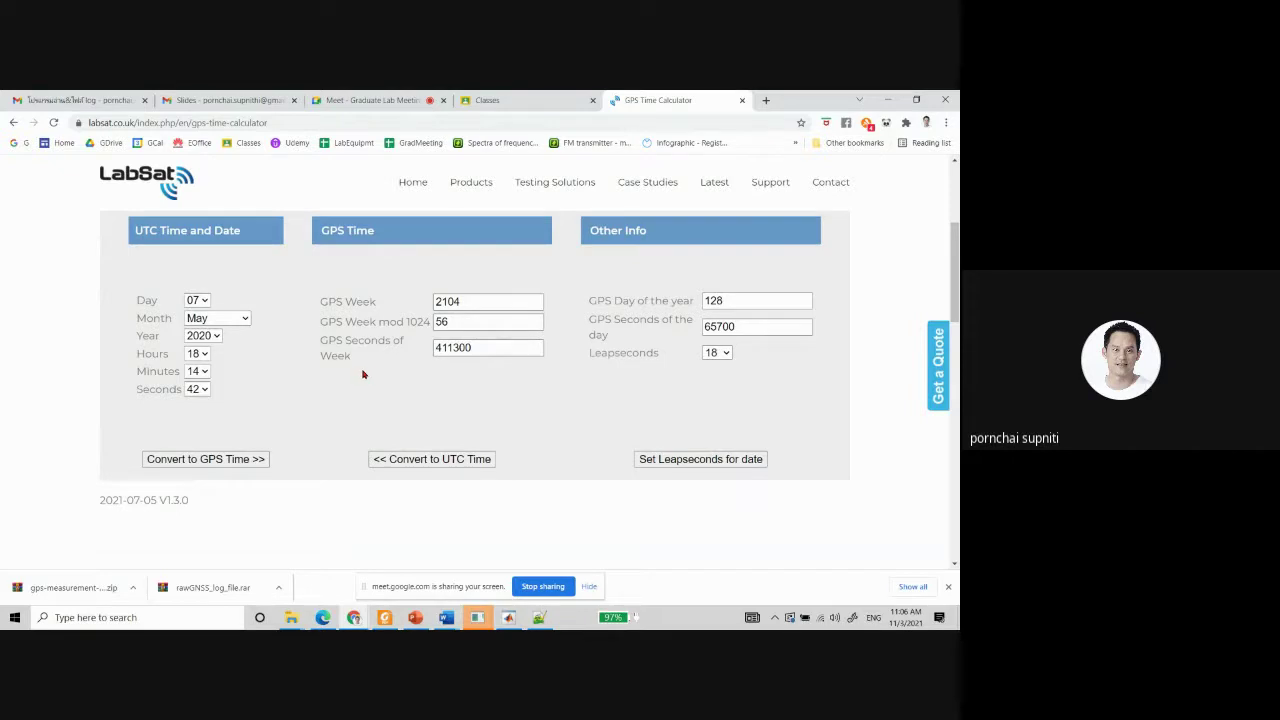
scroll(363, 374, "up", 1)
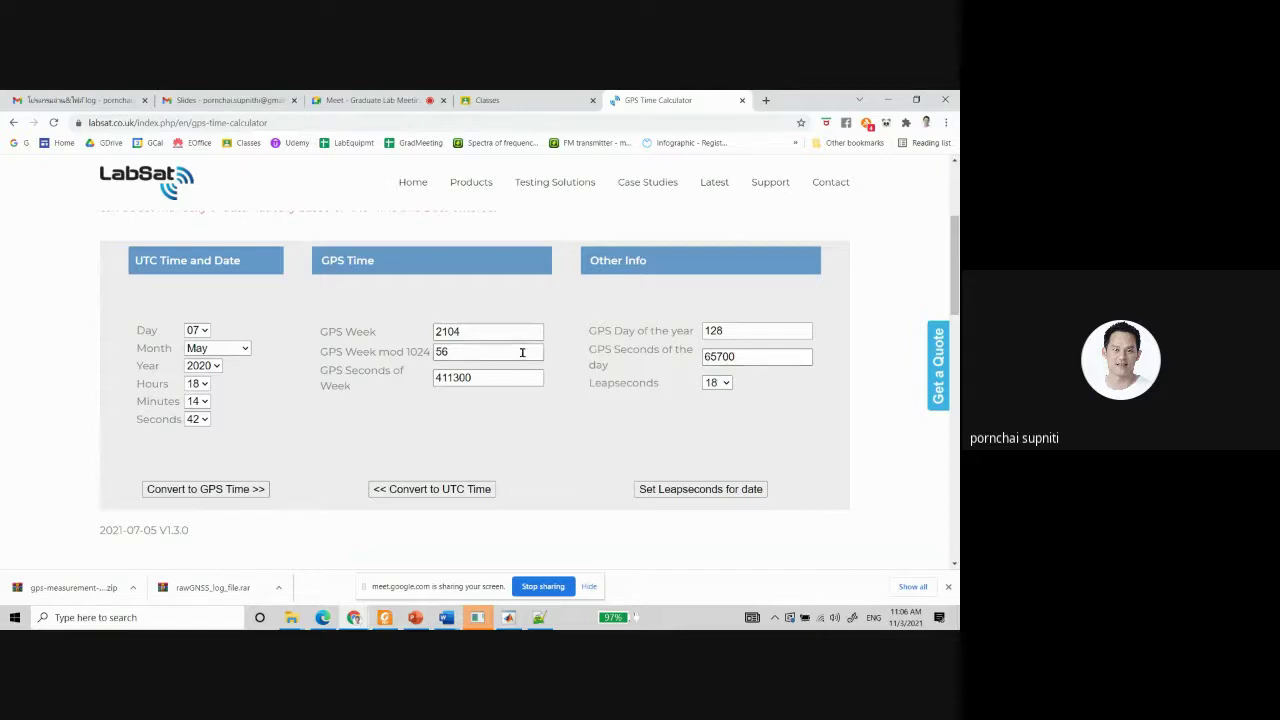
mouse_move(471, 182)
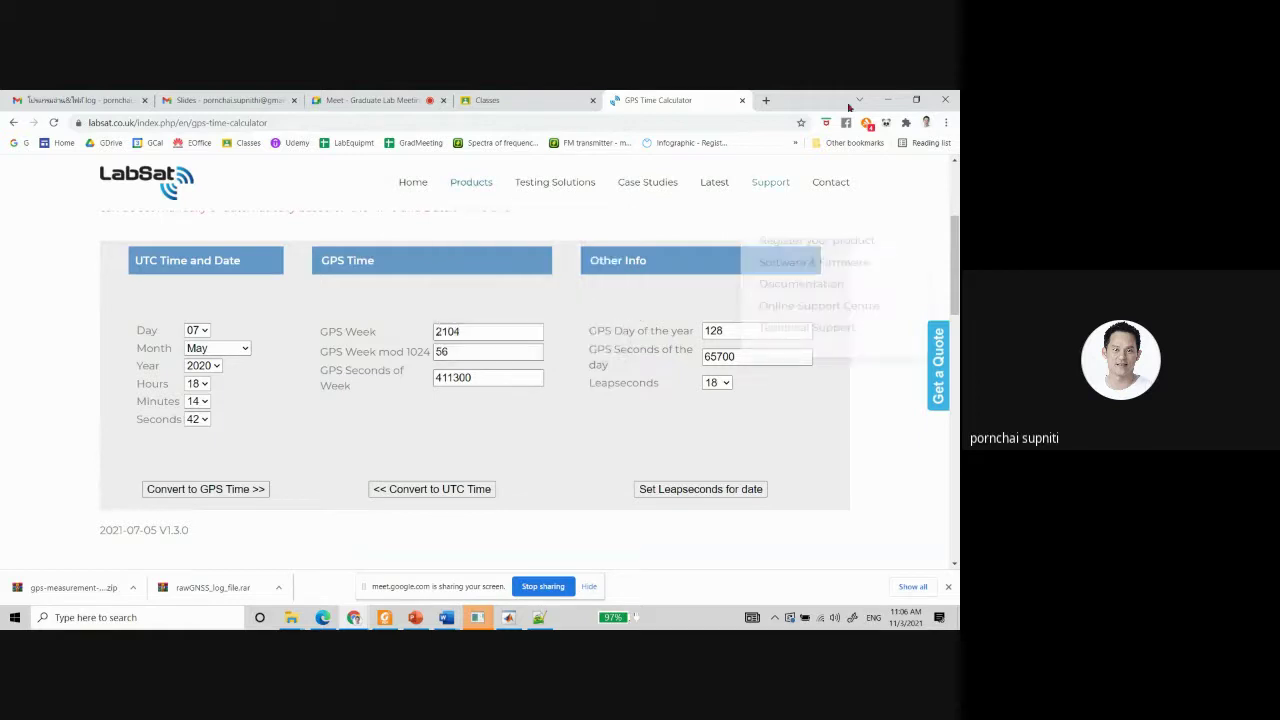
Shrink the browser window from full screen and bring up the gnss_raw_measurement PDF in Foxit Reader.
left_click(918, 100)
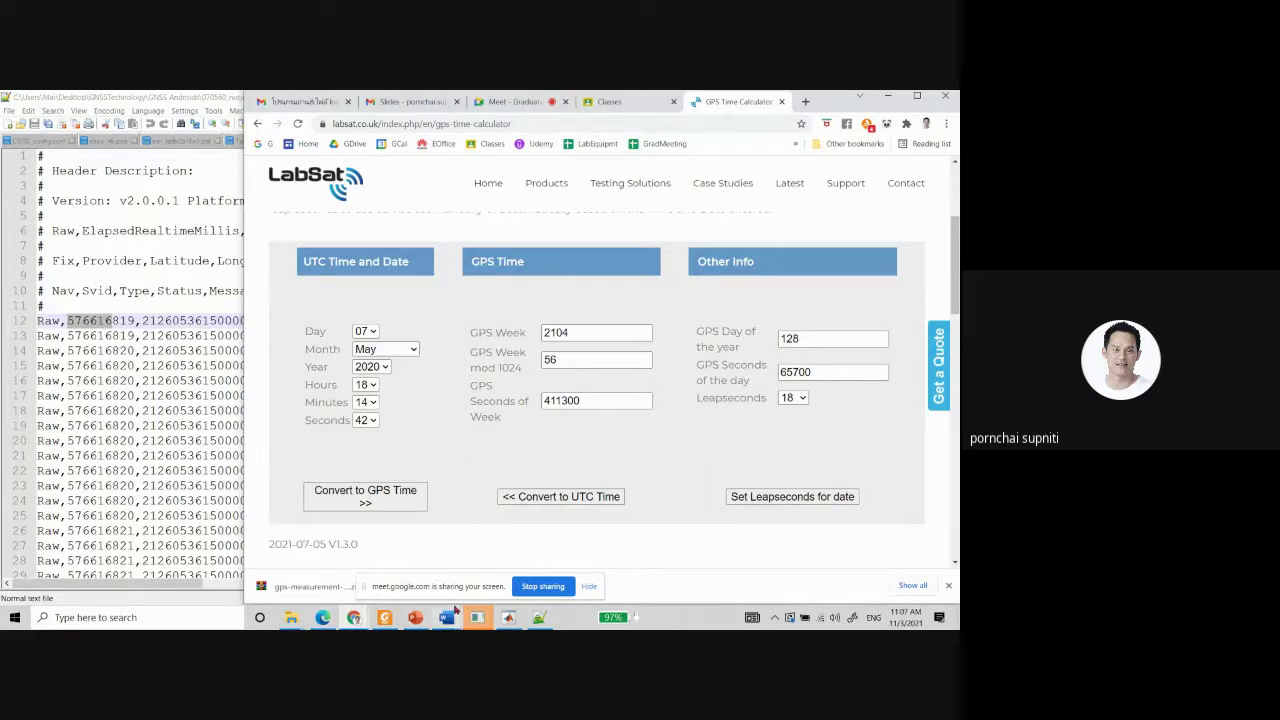
mouse_move(384, 617)
left_click(381, 577)
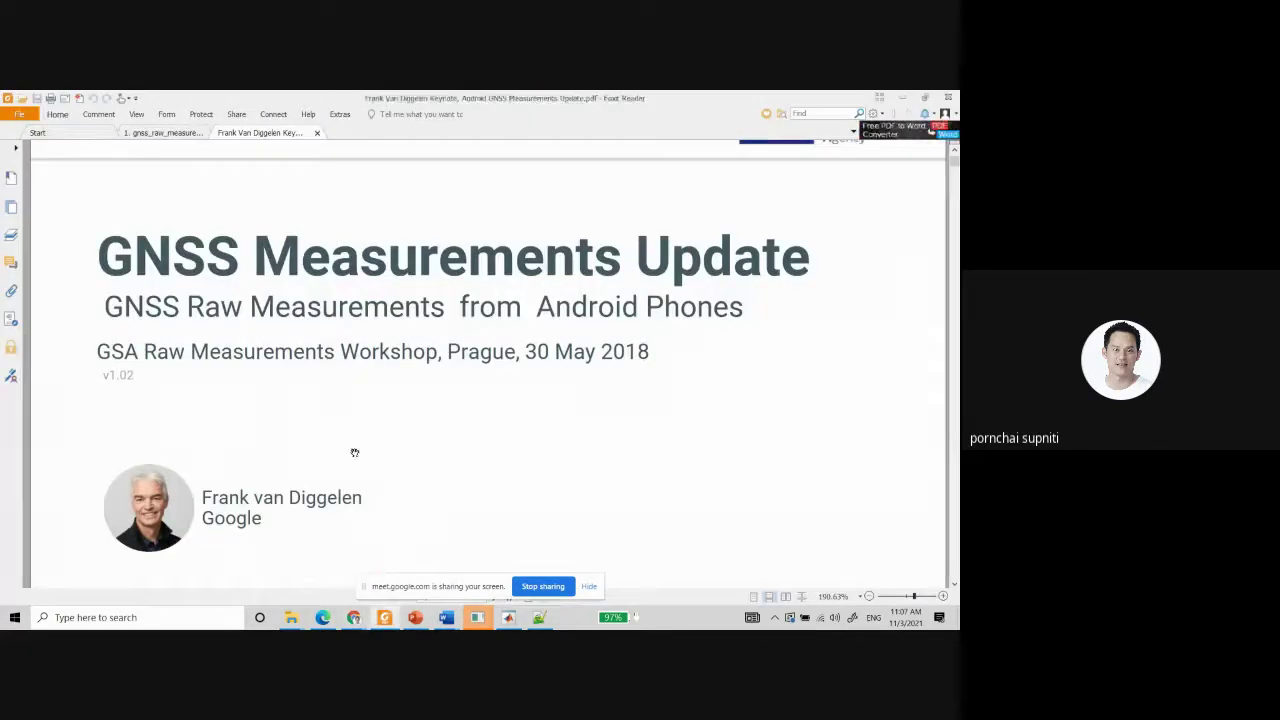
left_click(168, 132)
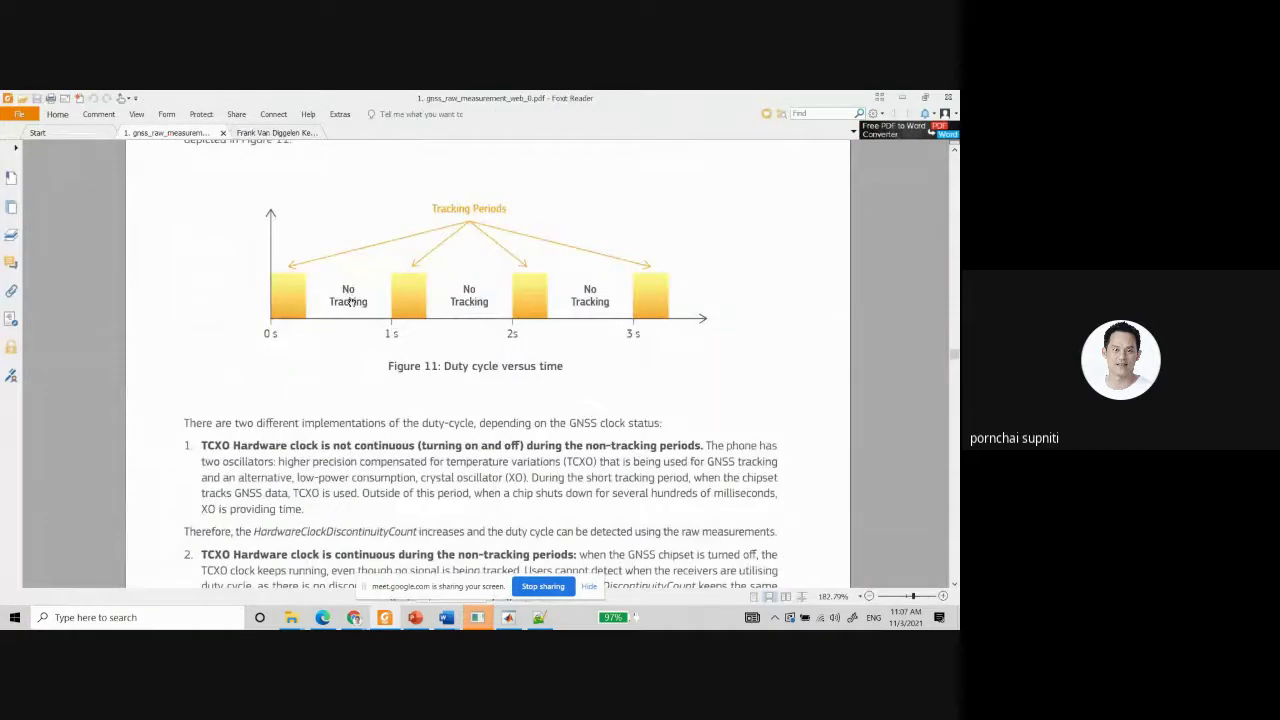
Look through the GNSS raw measurements guide for section 2.4.1 on GPS time generation.
scroll(479, 340, "down", 20)
scroll(479, 340, "up", 10)
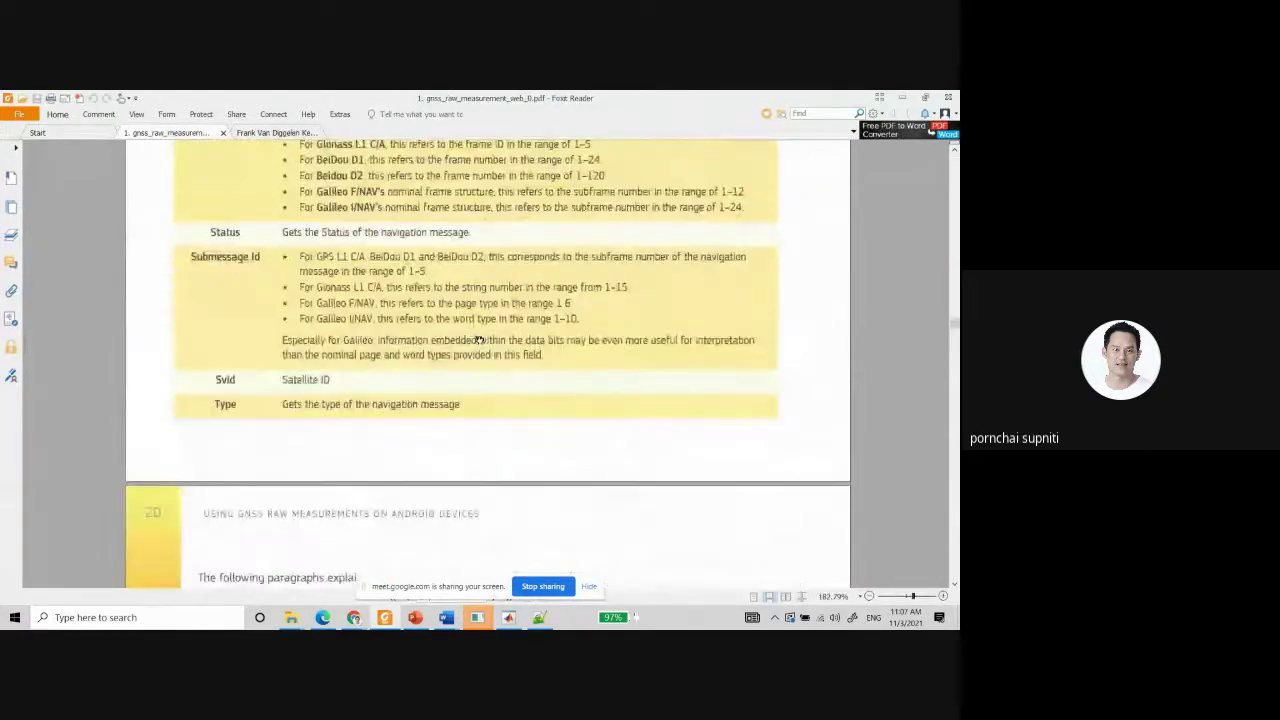
scroll(479, 340, "up", 20)
scroll(479, 340, "up", 20)
scroll(479, 340, "up", 20)
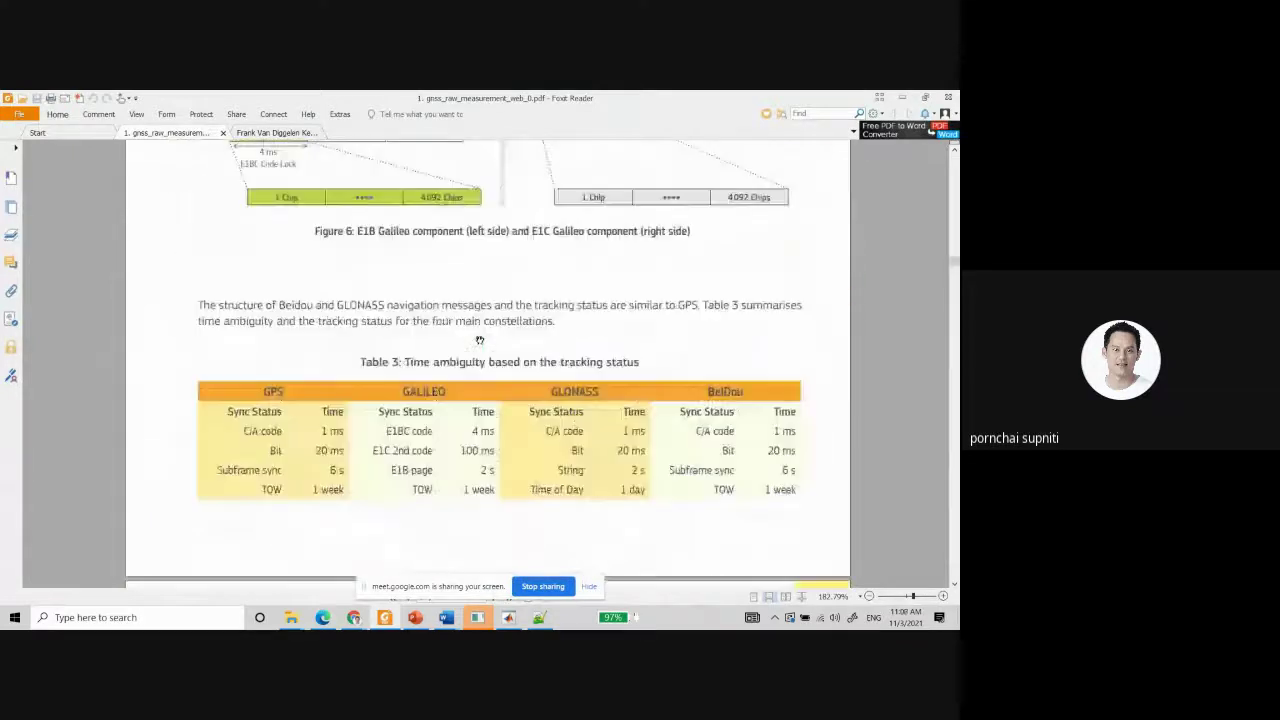
scroll(479, 340, "up", 20)
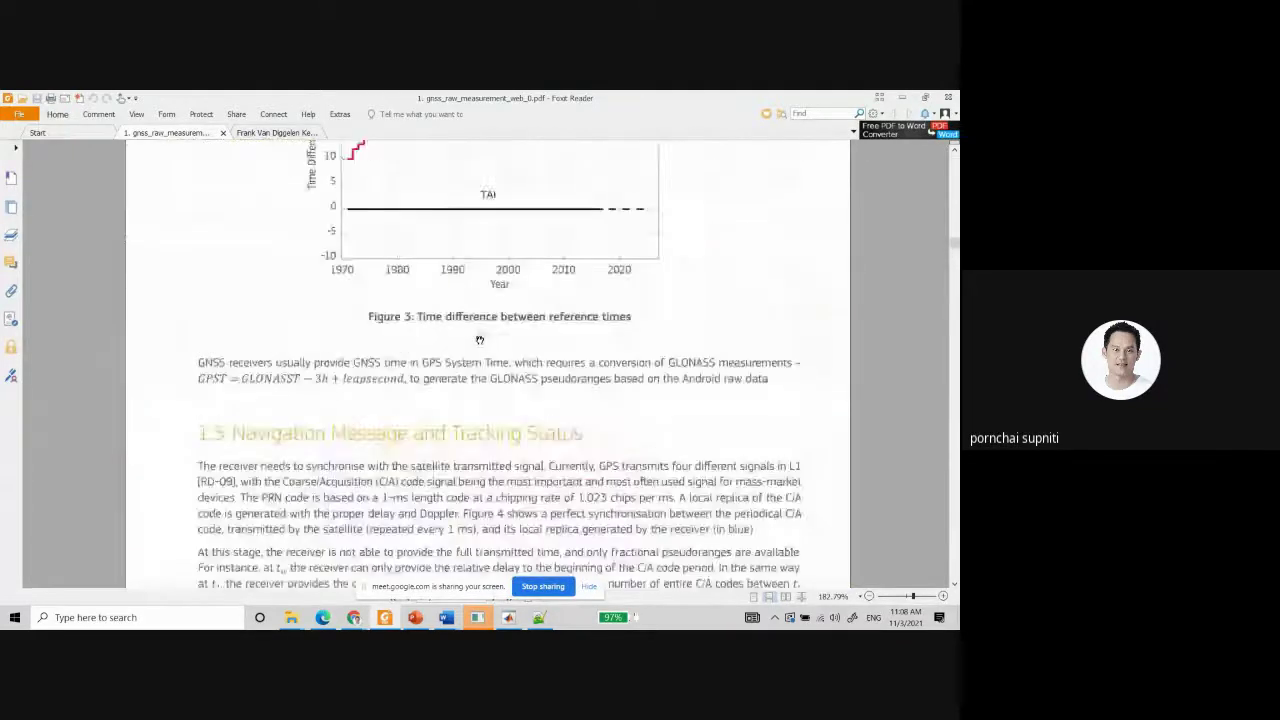
scroll(479, 340, "down", 5)
scroll(479, 340, "up", 20)
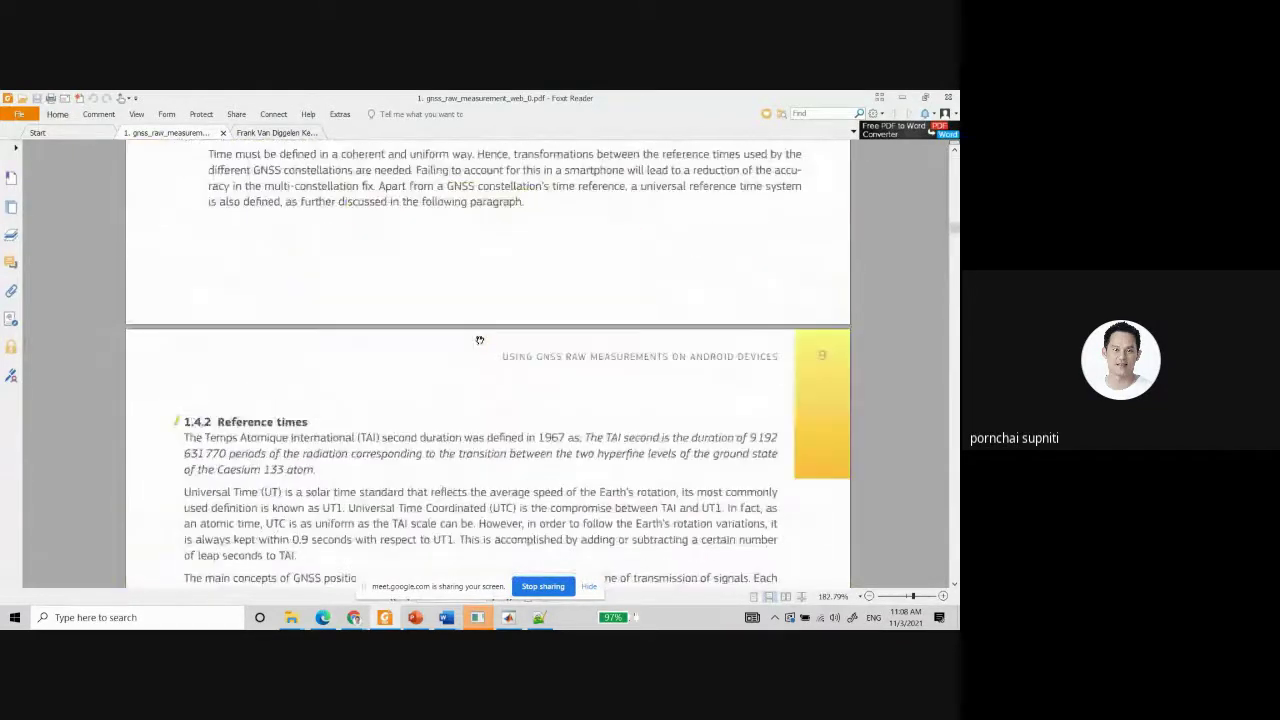
scroll(479, 340, "up", 10)
scroll(479, 340, "down", 15)
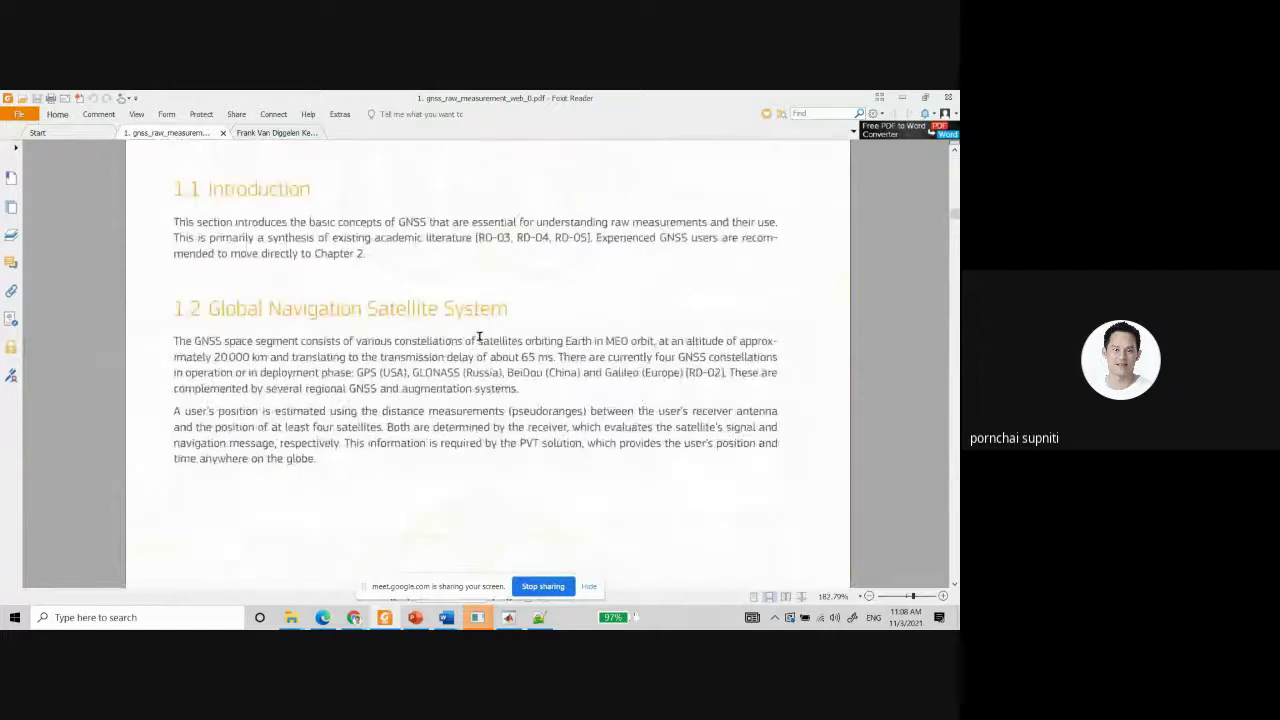
scroll(479, 340, "down", 20)
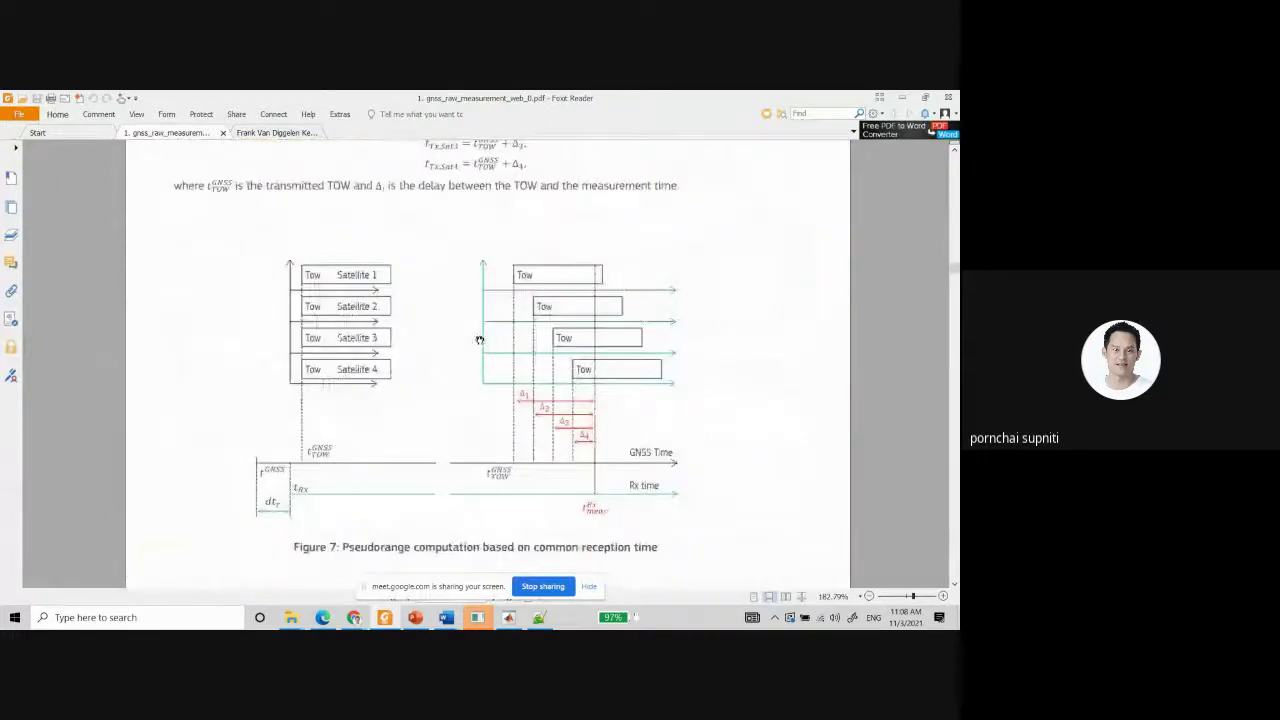
scroll(479, 340, "down", 5)
scroll(479, 336, "down", 20)
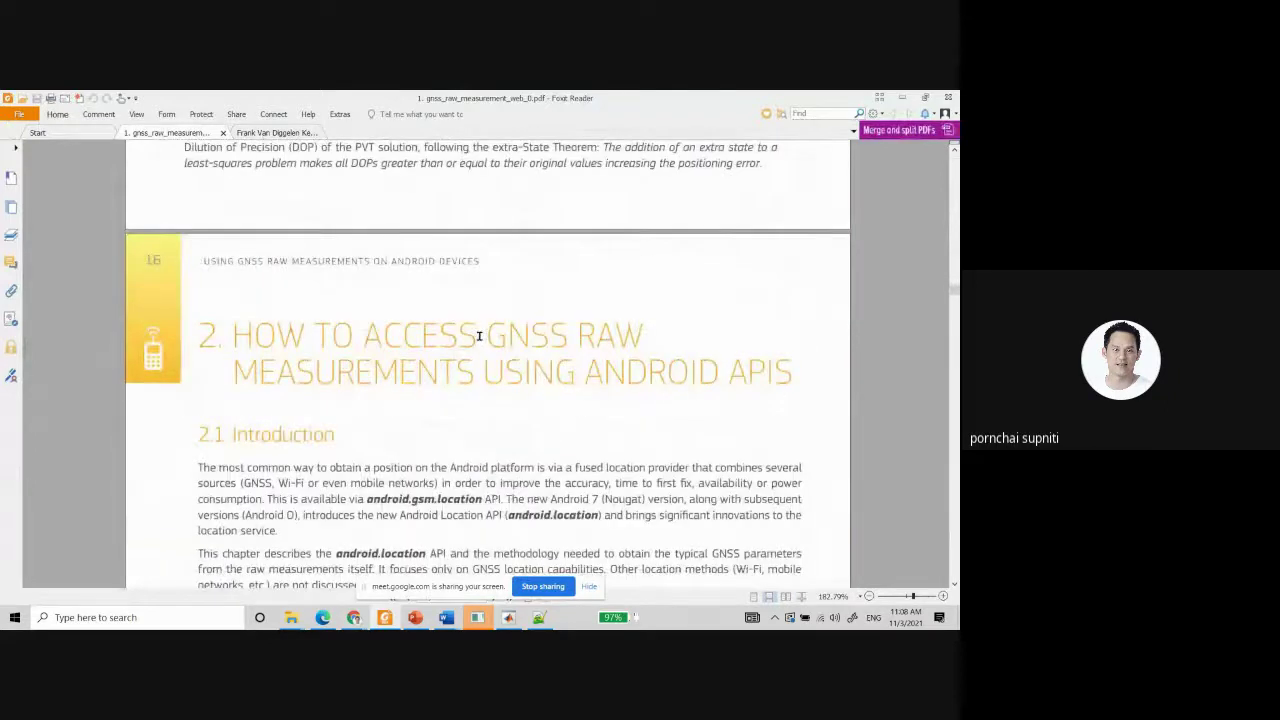
scroll(479, 336, "down", 6)
scroll(479, 338, "down", 10)
scroll(479, 340, "down", 20)
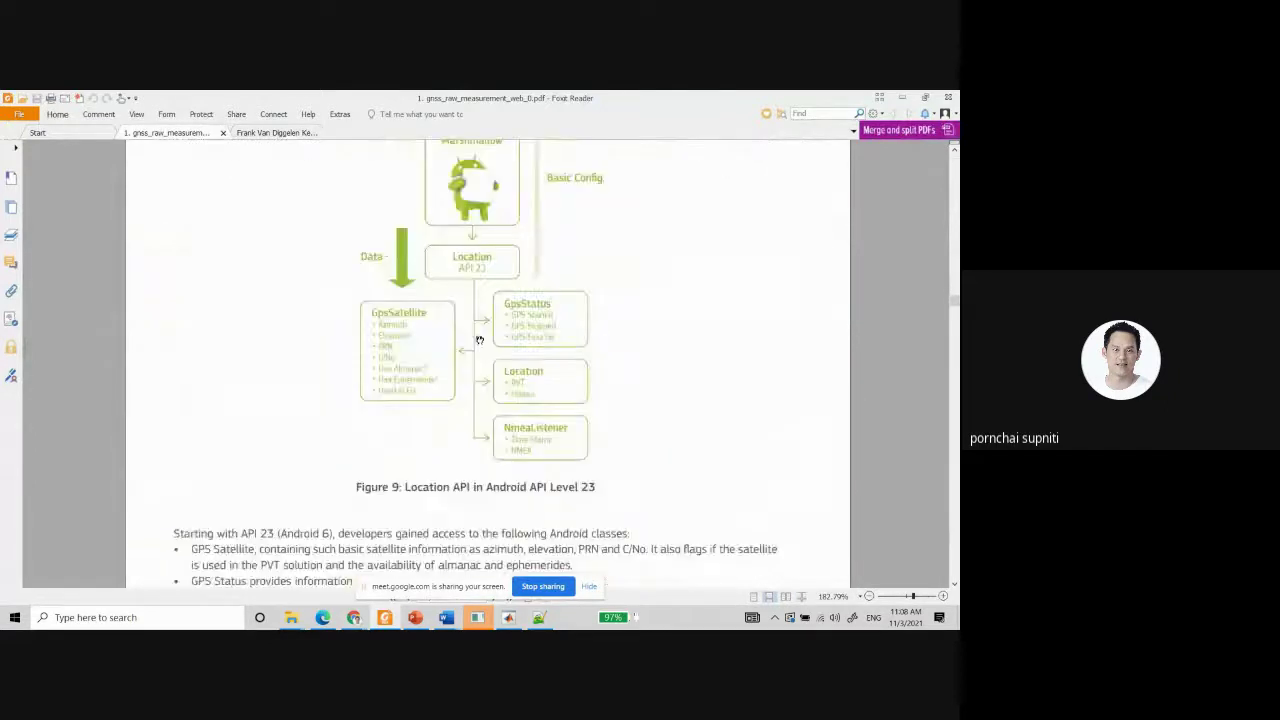
scroll(479, 340, "down", 5)
scroll(479, 340, "up", 12)
scroll(479, 340, "down", 18)
scroll(479, 340, "up", 10)
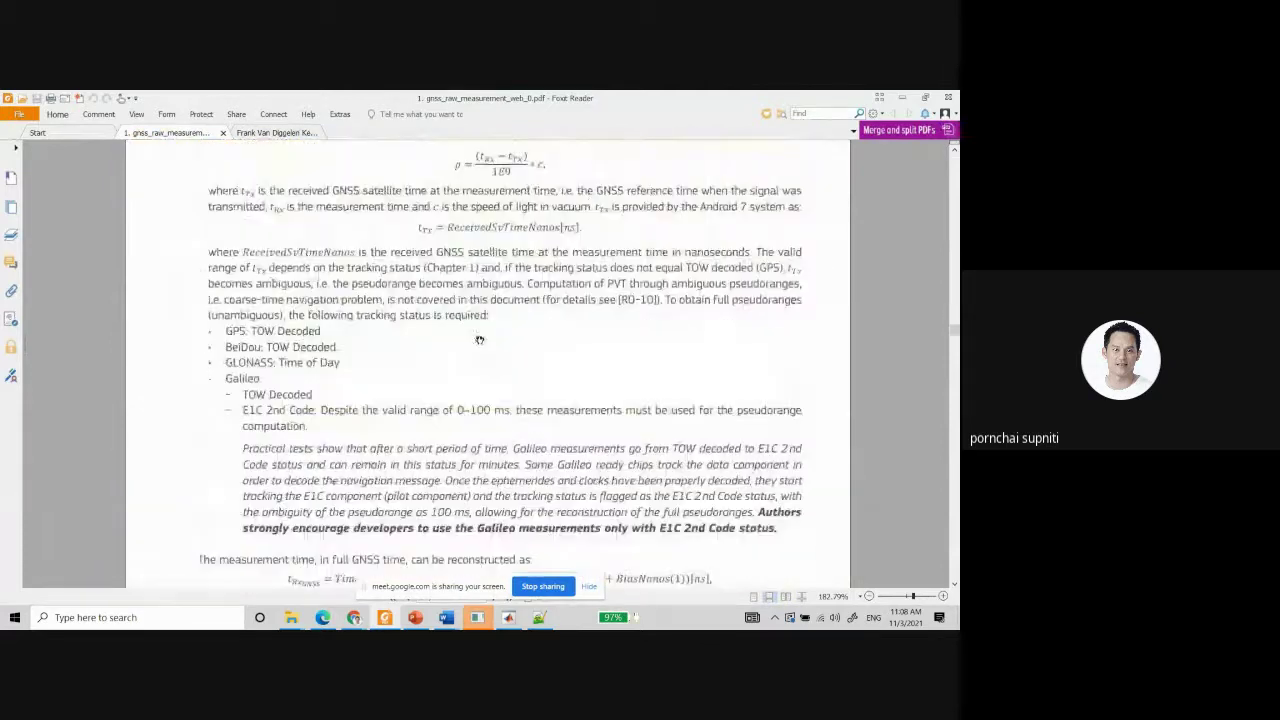
scroll(479, 338, "down", 14)
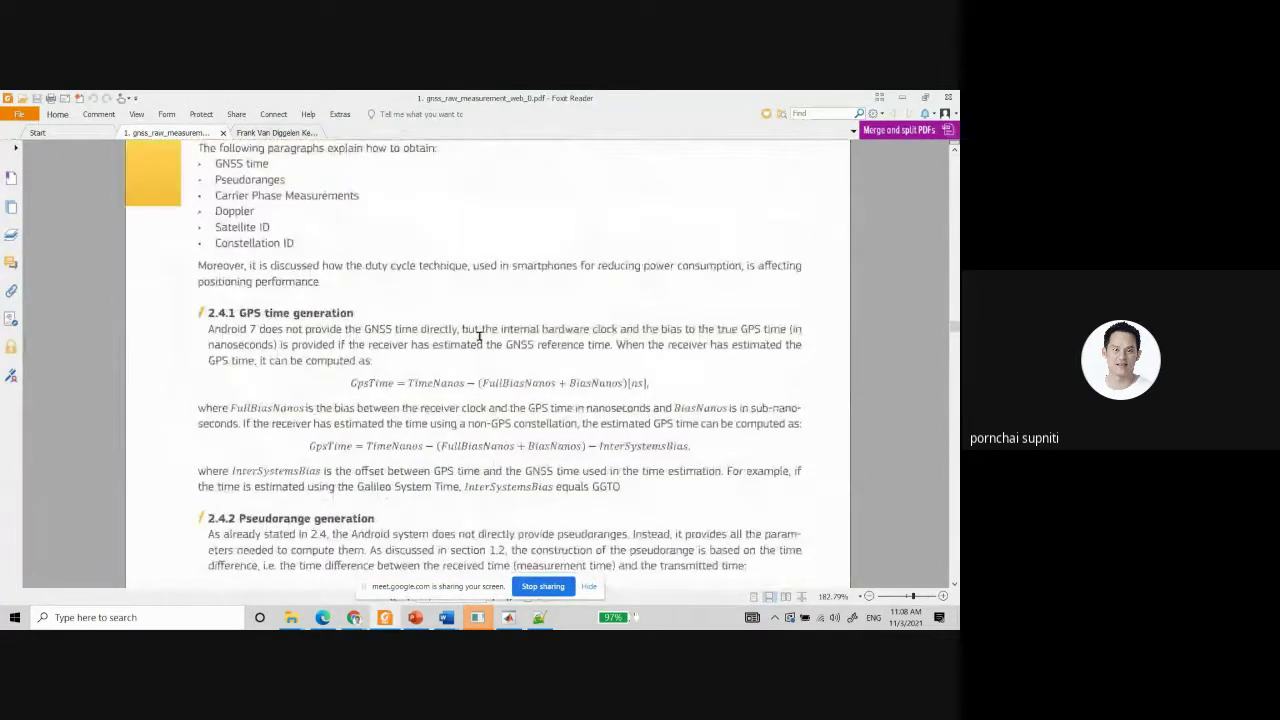
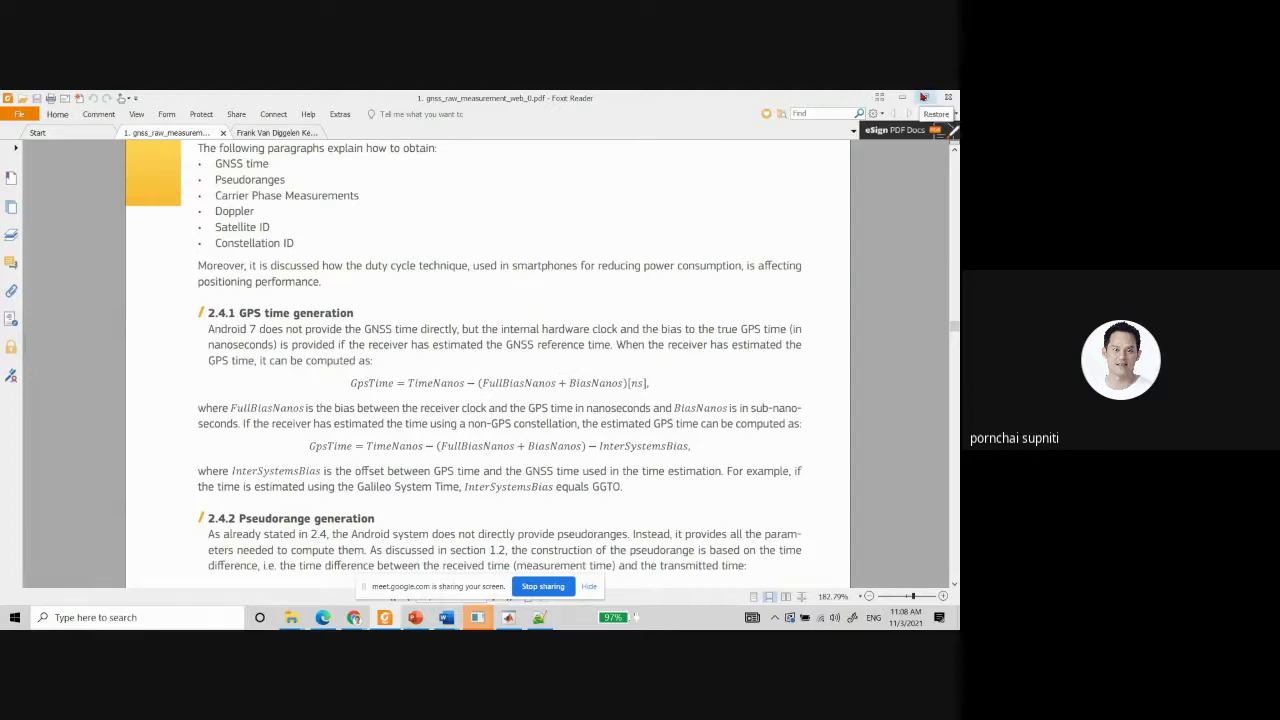
Shrink the PDF window, switch to the GNSS log in Notepad++, and move and resize its window so the PDF stays reachable beside it.
left_click(922, 97)
mouse_move(837, 193)
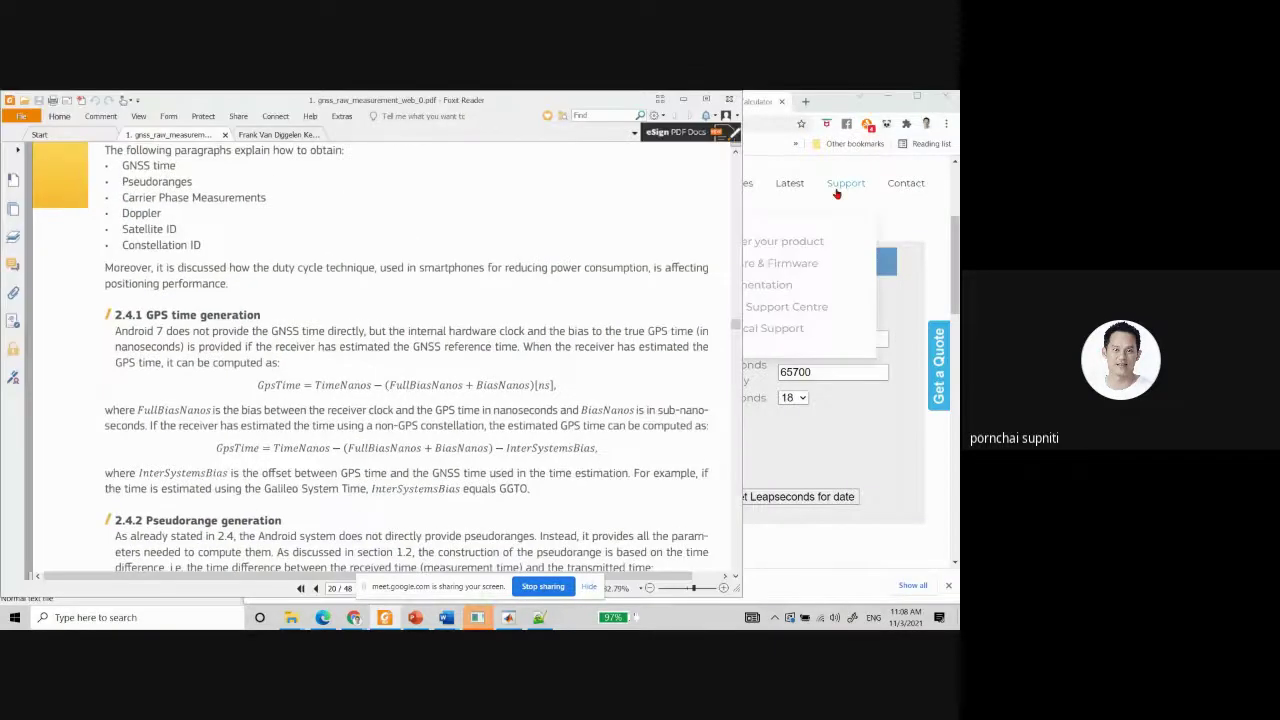
mouse_move(539, 617)
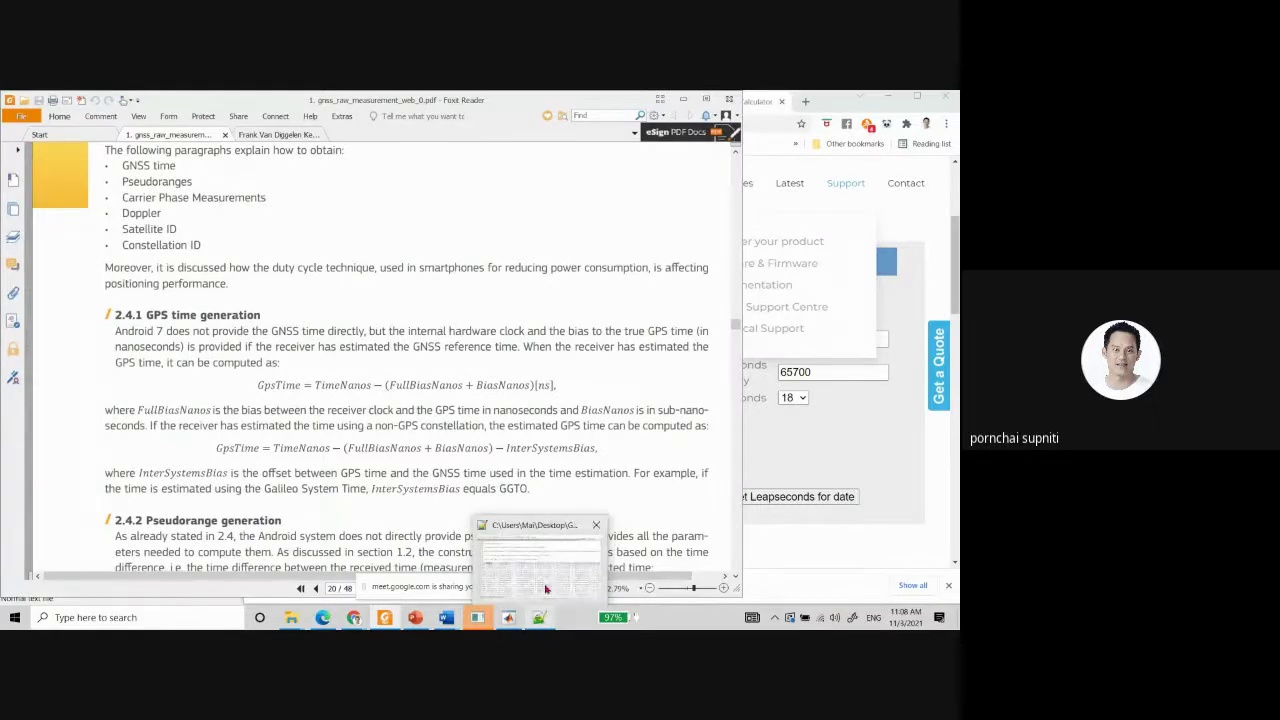
left_click(547, 588)
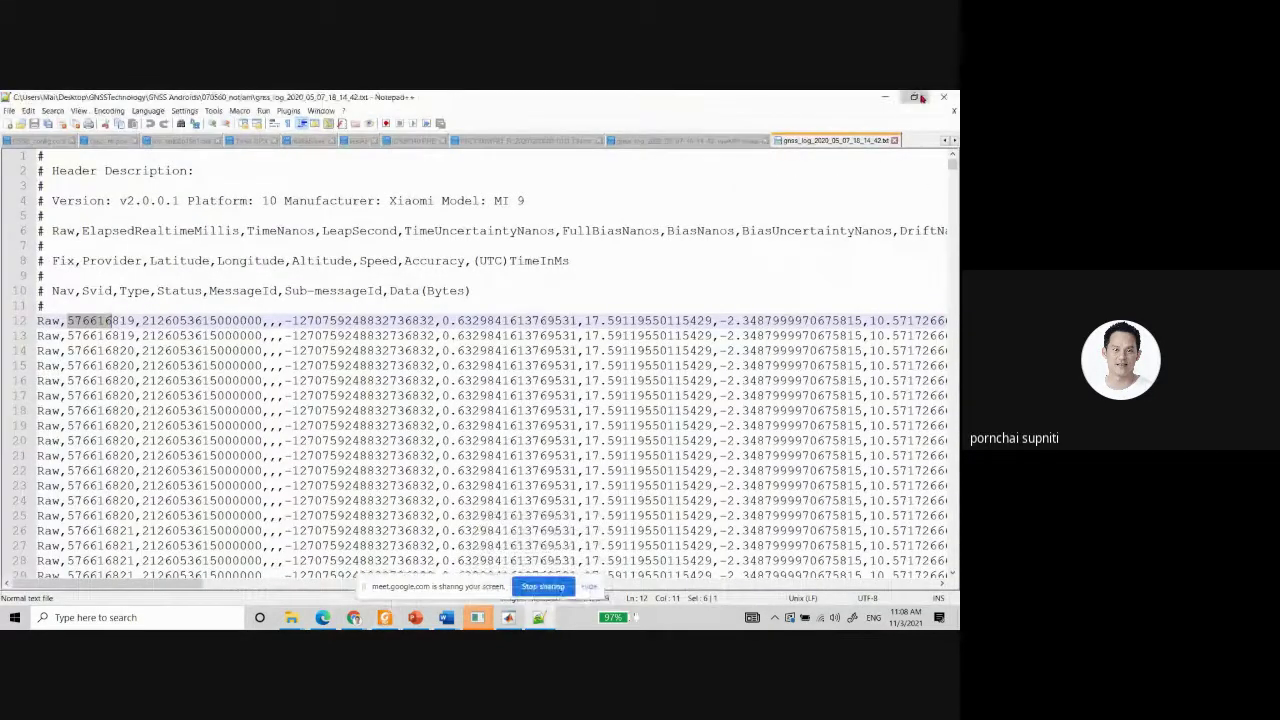
double_click(648, 97)
left_click_drag(648, 147, 814, 110)
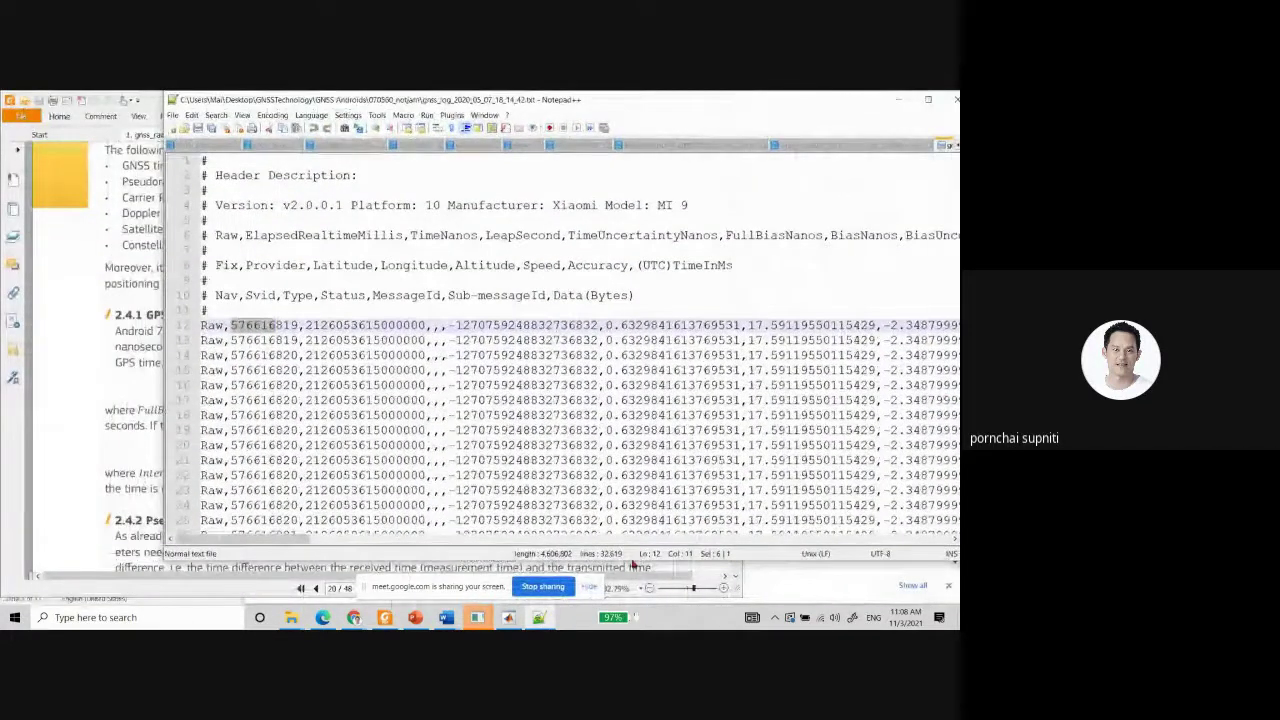
left_click_drag(632, 562, 608, 598)
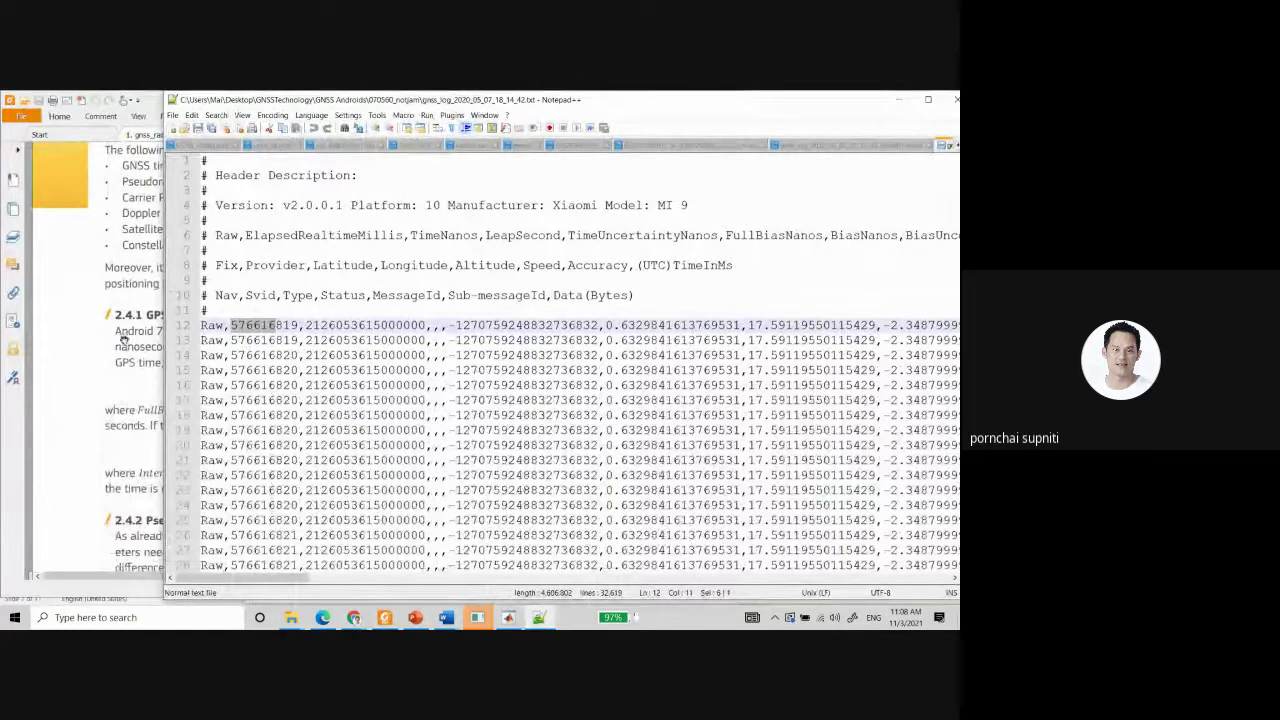
Check the GpsTime formula in the PDF and highlight the matching TimeNanos value on line 12 of the log.
left_click(124, 337)
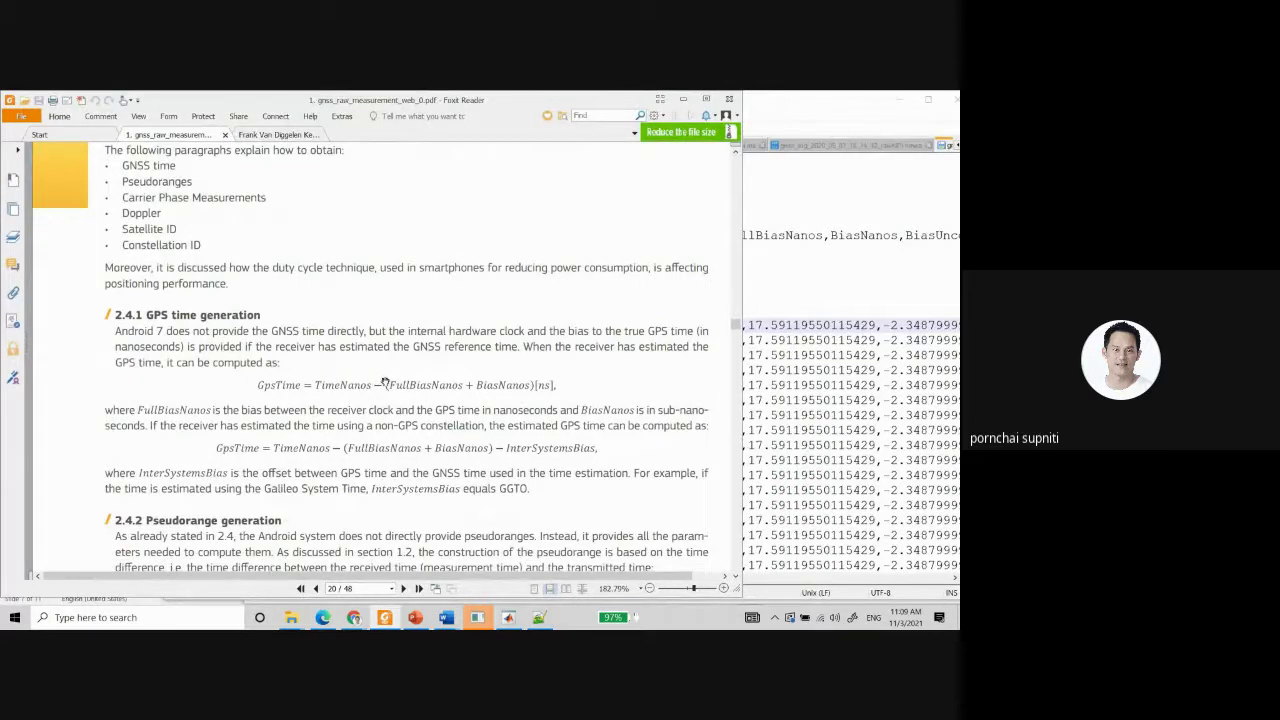
left_click(819, 99)
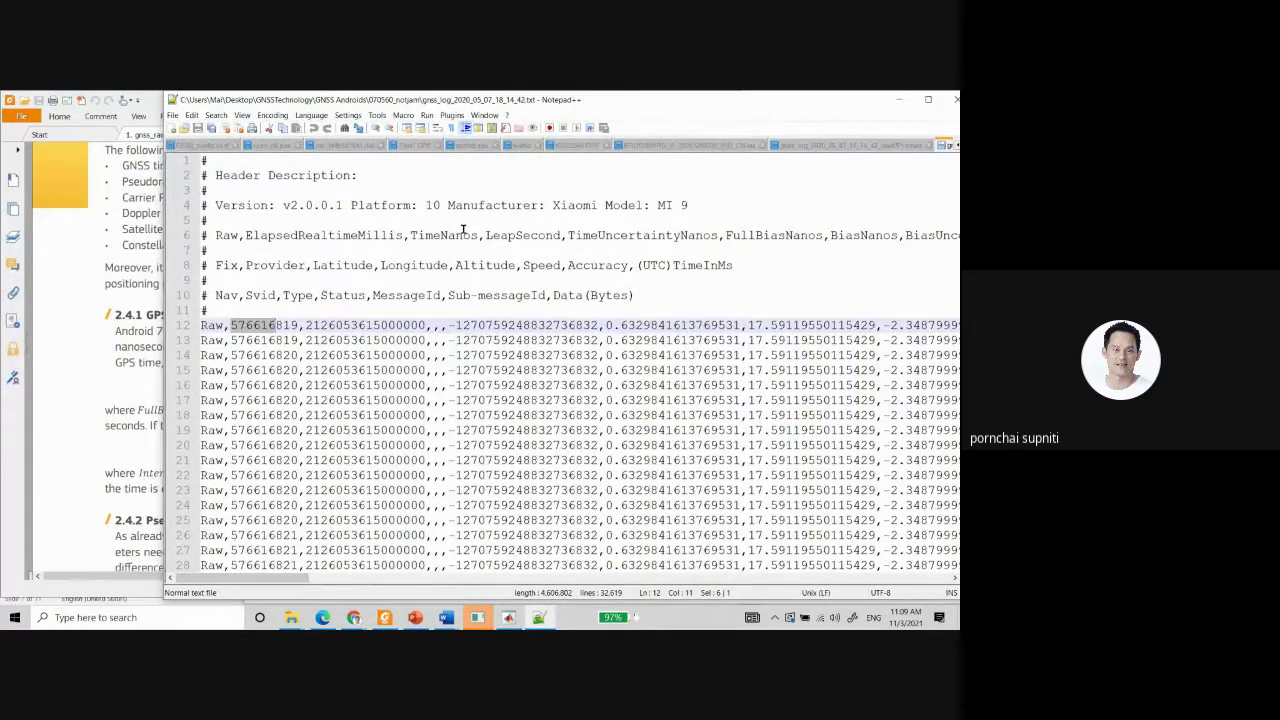
left_click_drag(305, 325, 427, 324)
Consult the GpsTime formula again and highlight the FullBiasNanos and BiasNanos values on line 12 of the log.
left_click(104, 366)
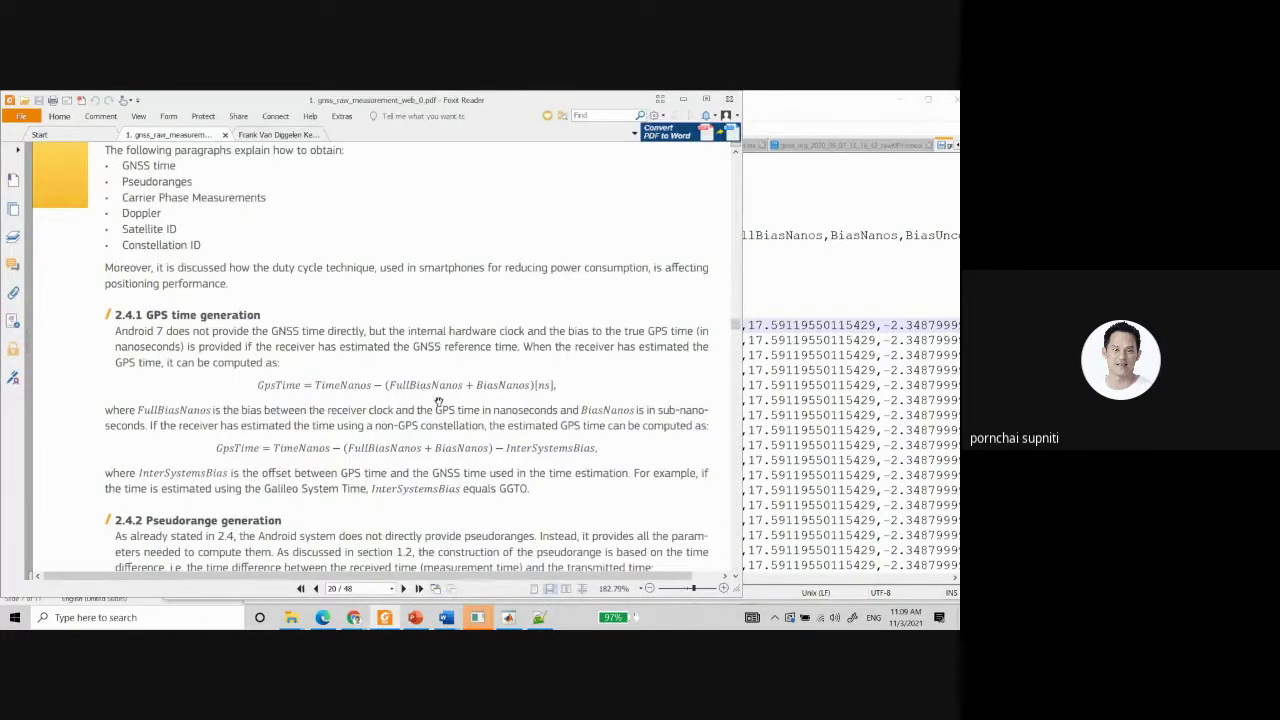
left_click(843, 110)
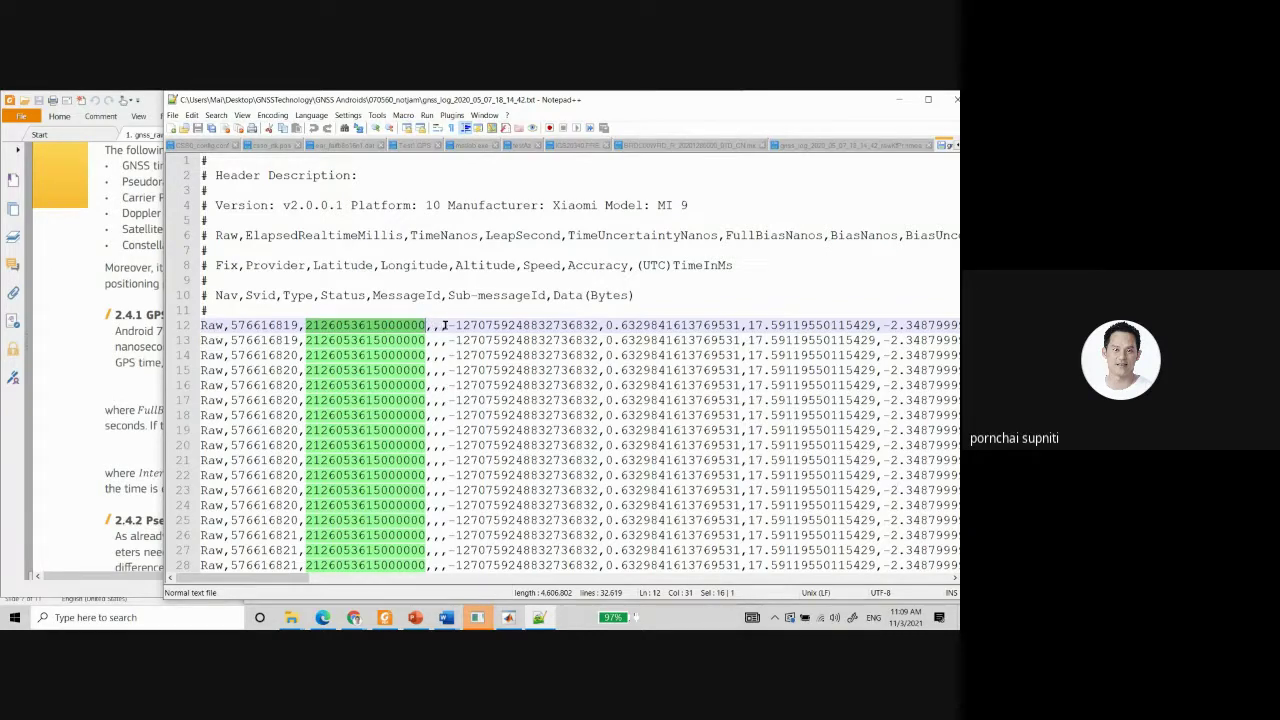
left_click_drag(449, 320, 760, 323)
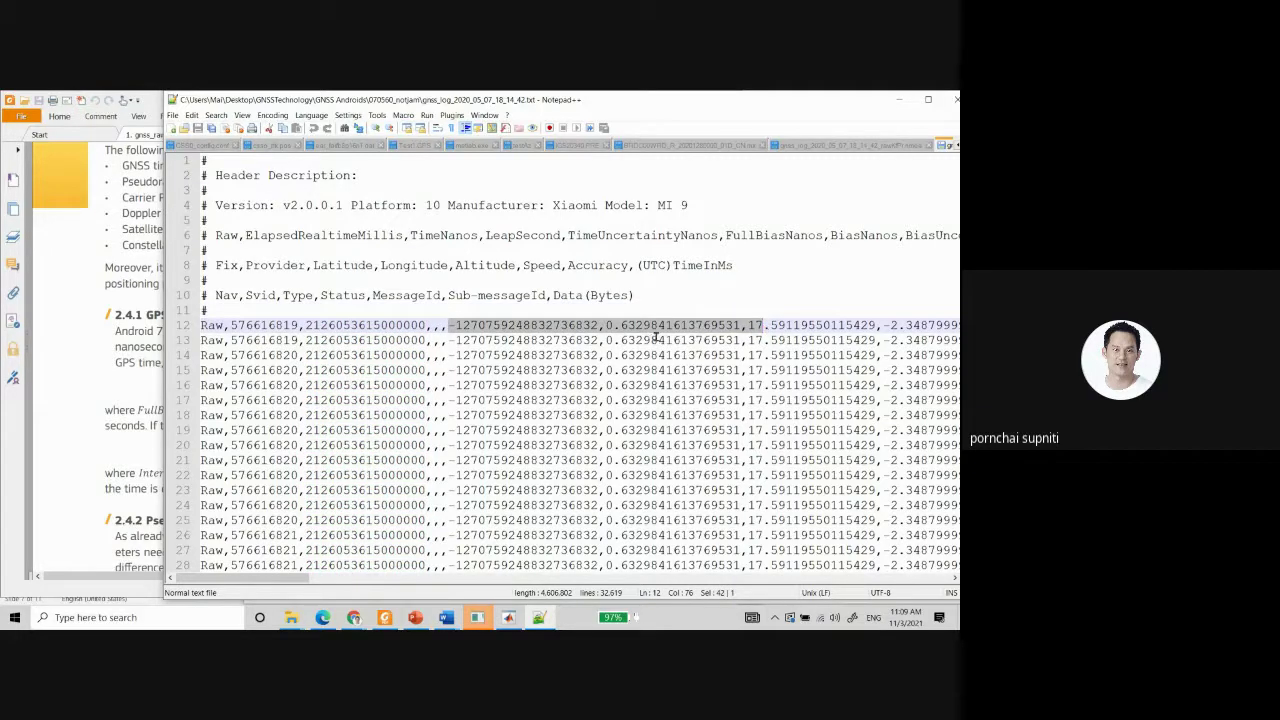
left_click_drag(452, 325, 742, 326)
Review both GpsTime formulas in section 2.4.1, including the InterSystemsBias term, and return to the log.
left_click(120, 347)
left_click(133, 342)
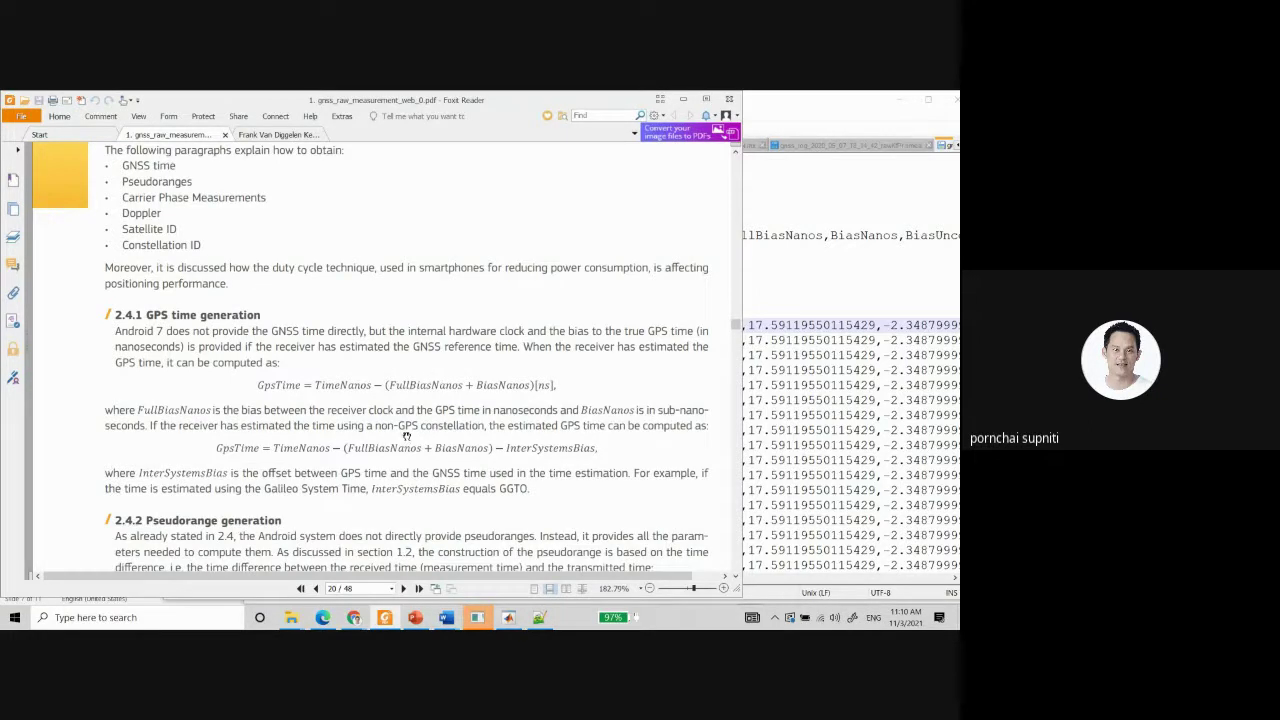
scroll(406, 432, "down", 2)
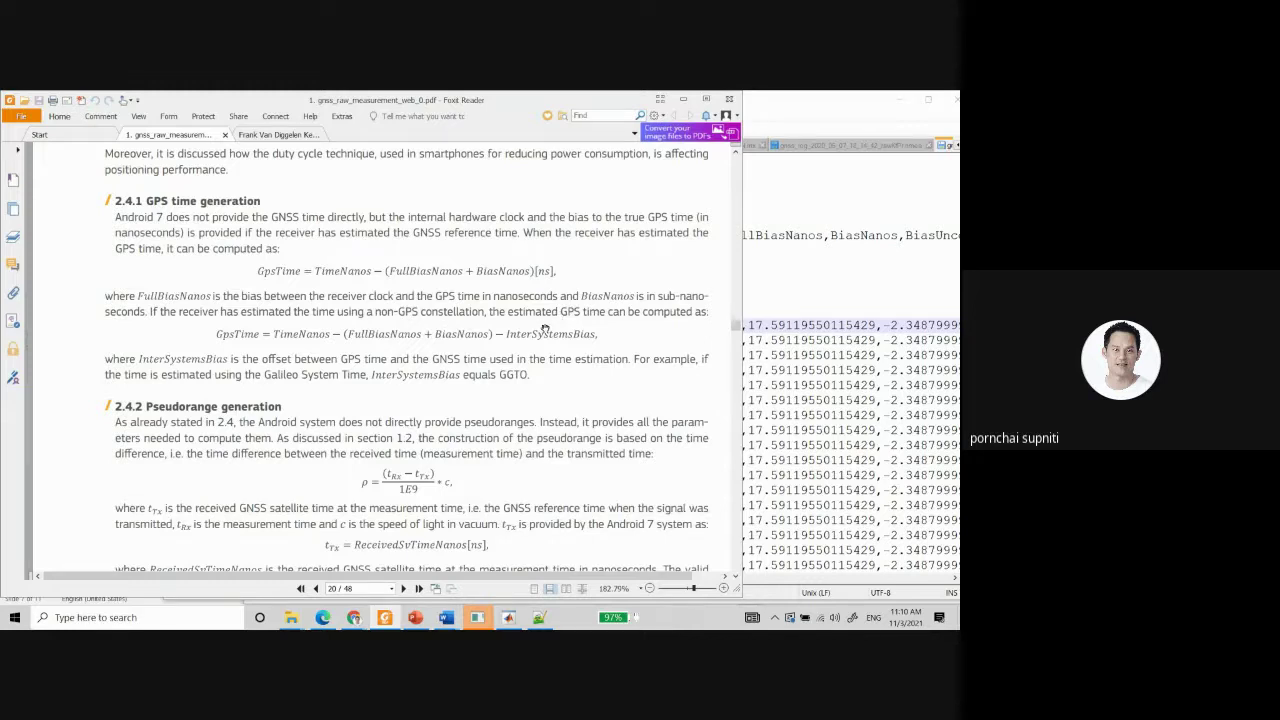
scroll(545, 328, "up", 3)
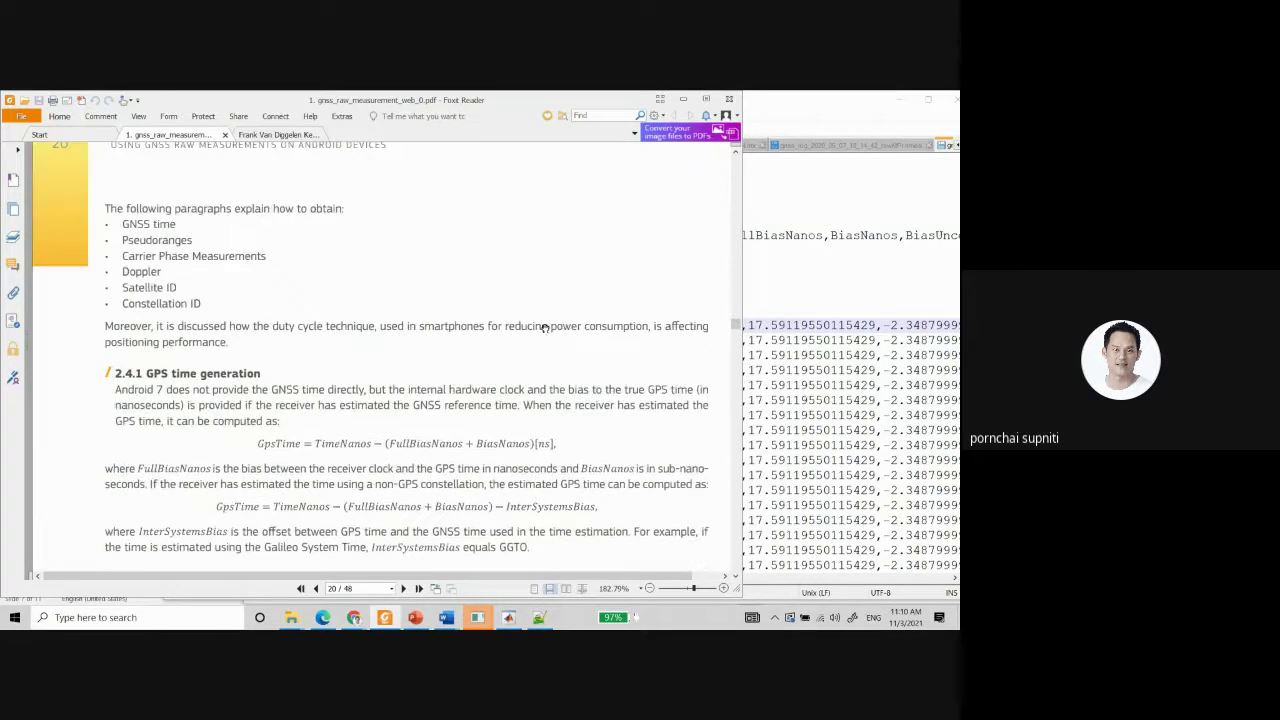
left_click(839, 109)
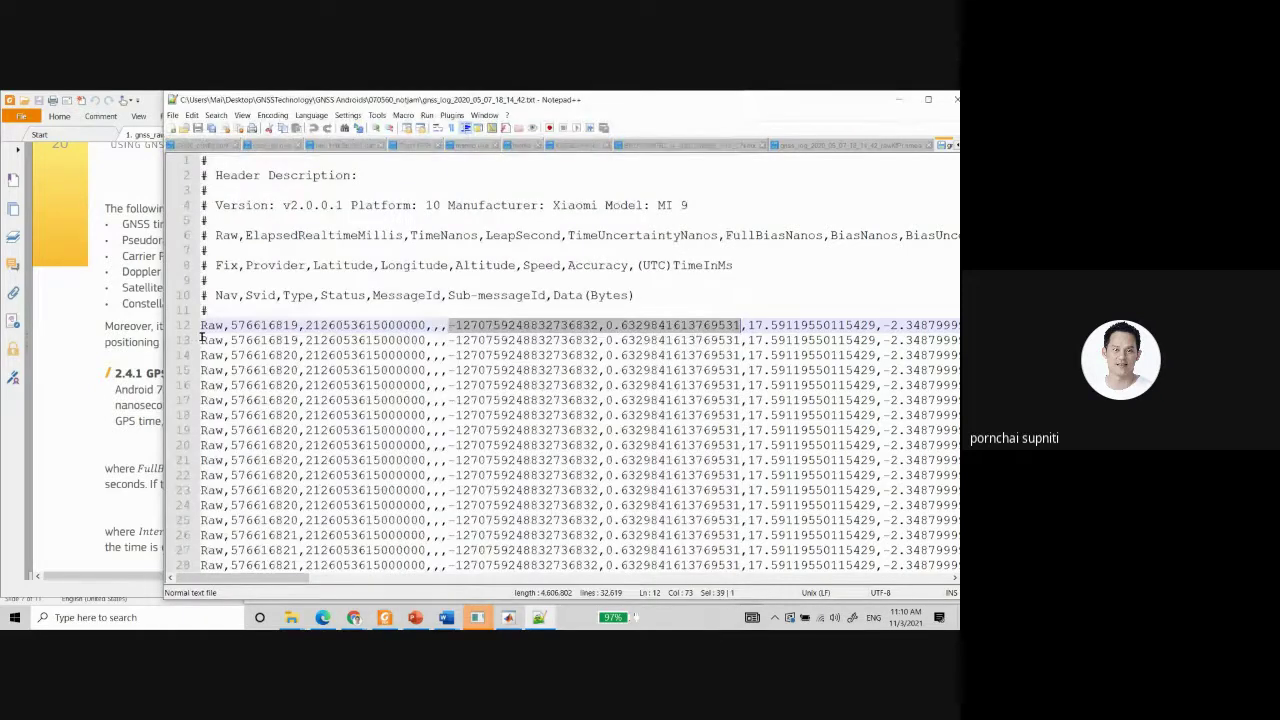
Read section 2.4.2 on pseudorange generation in the PDF as far as Approach 1, and minimize the PDF window.
left_click(93, 388)
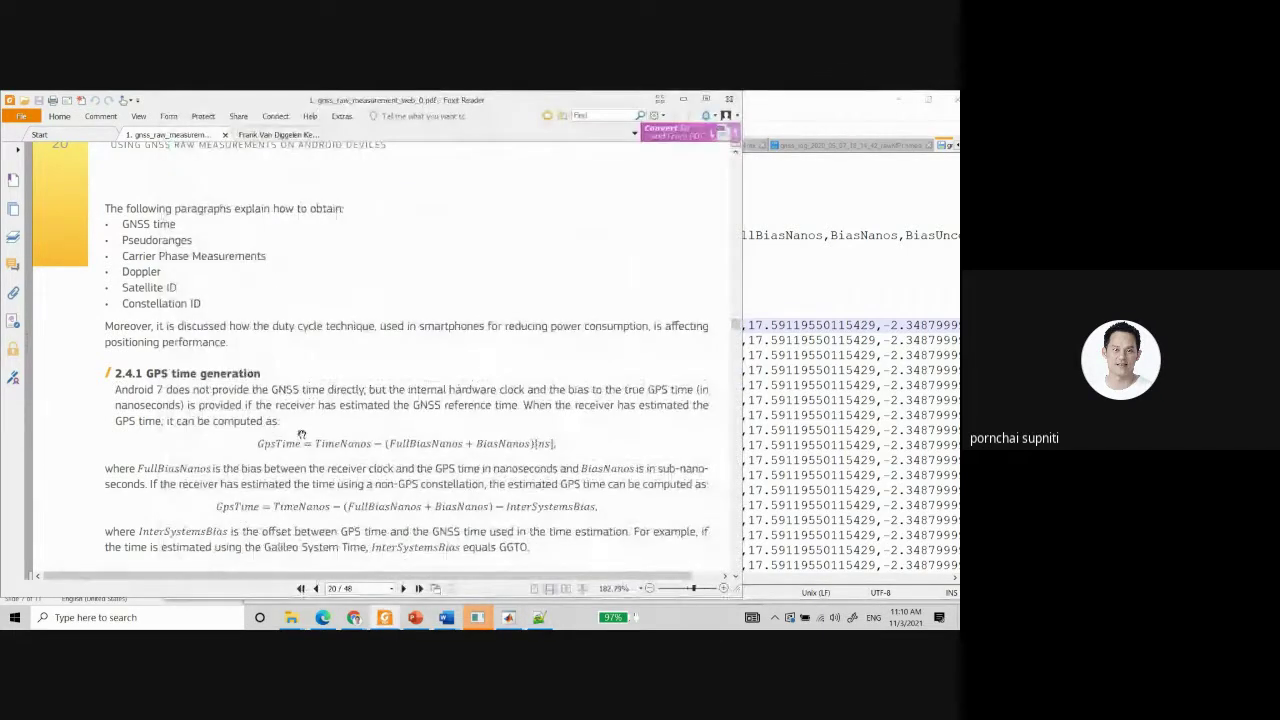
scroll(300, 434, "down", 3)
scroll(301, 434, "down", 2)
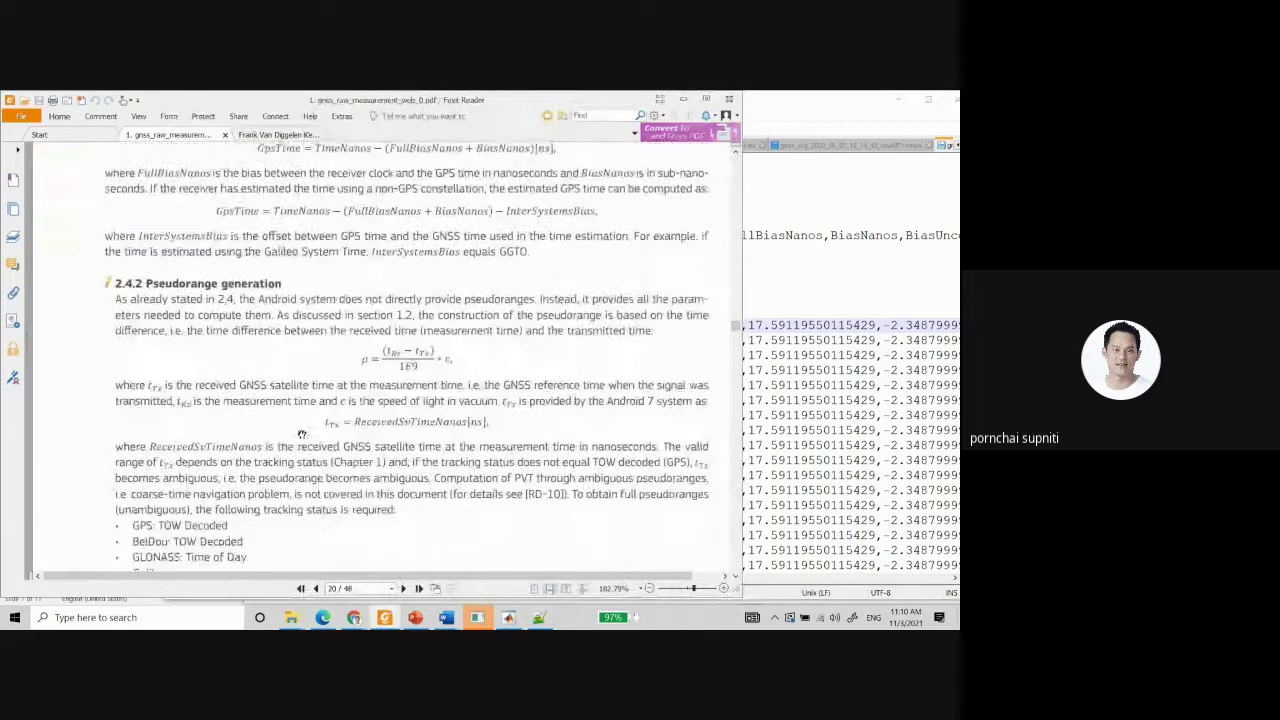
scroll(301, 434, "down", 2)
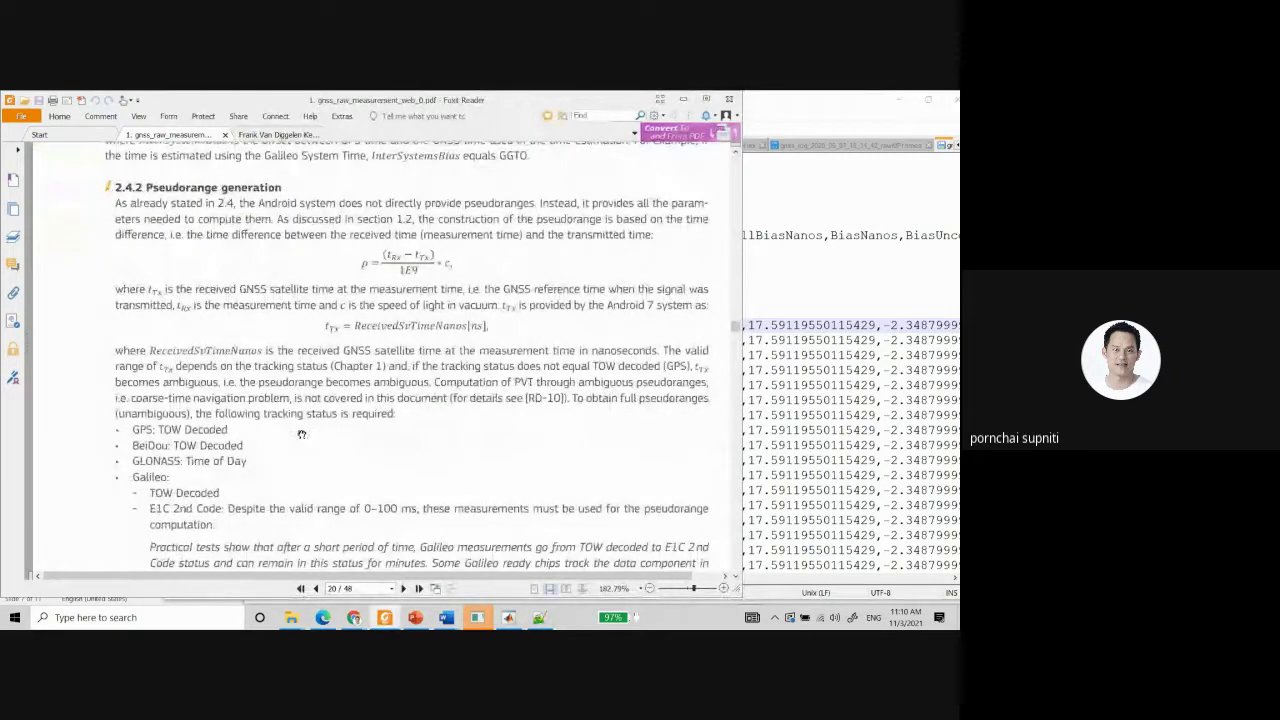
scroll(301, 434, "down", 3)
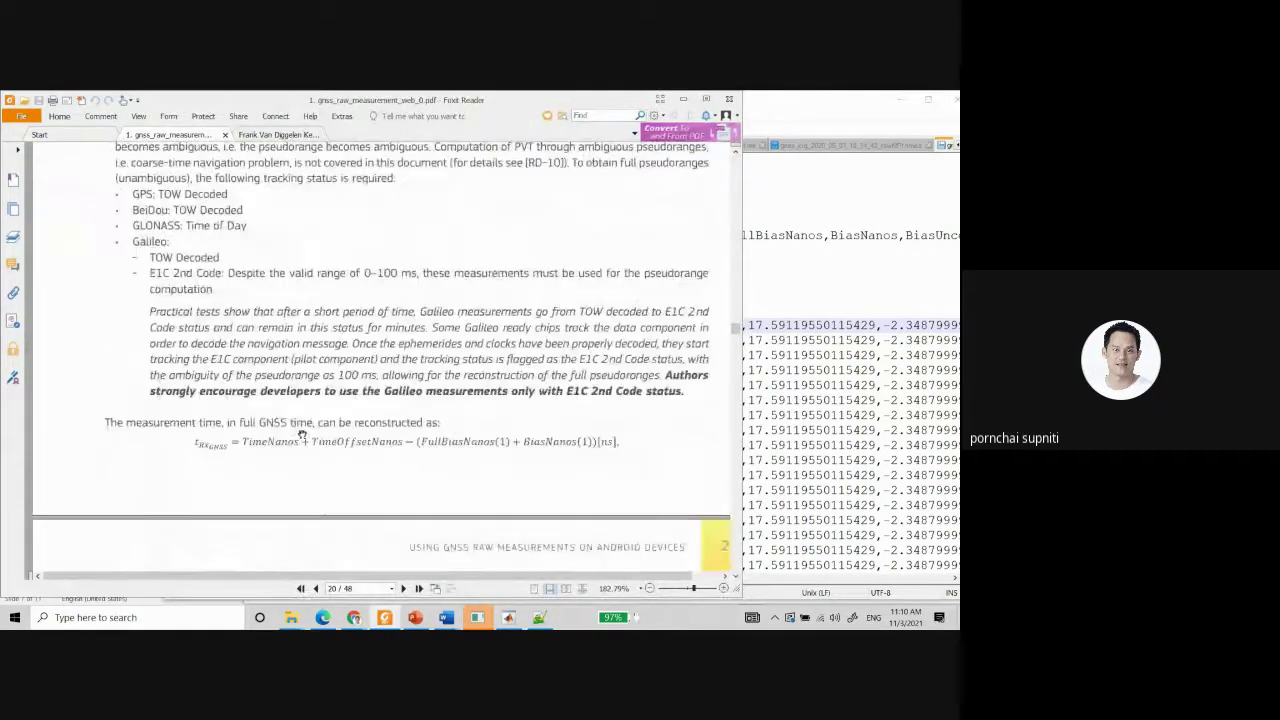
scroll(301, 434, "down", 1)
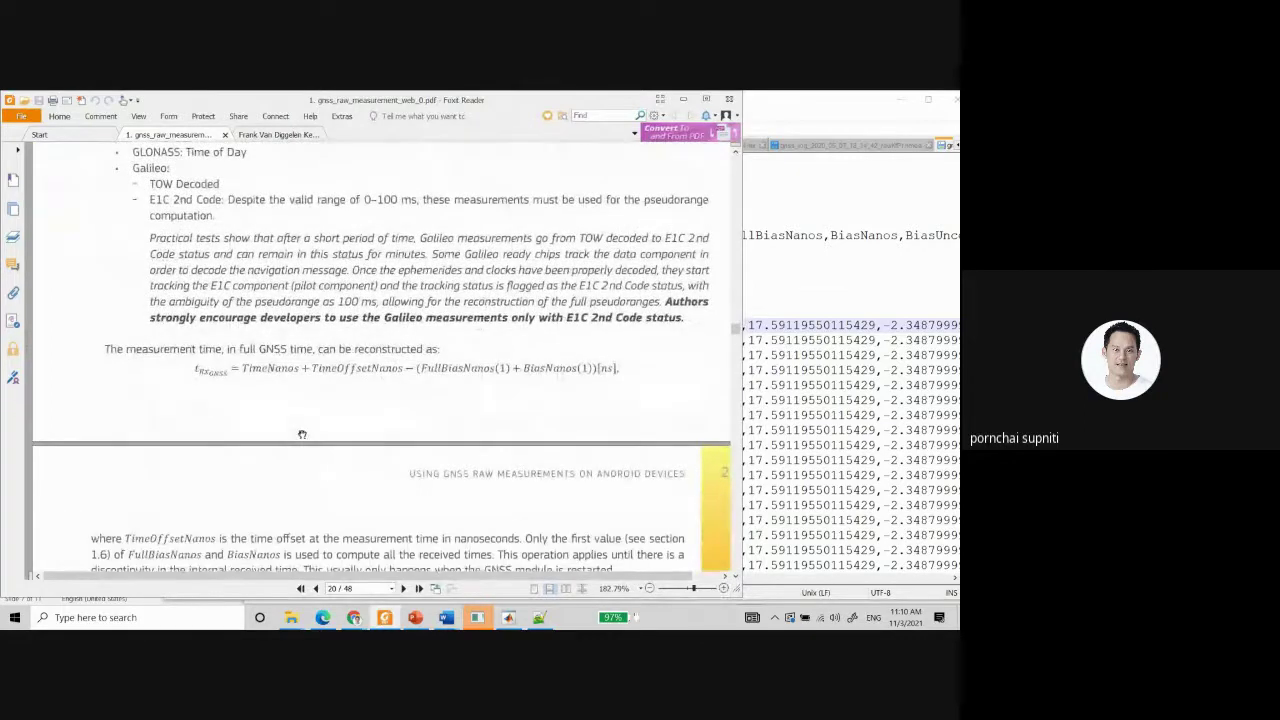
scroll(301, 434, "down", 2)
scroll(301, 434, "down", 1)
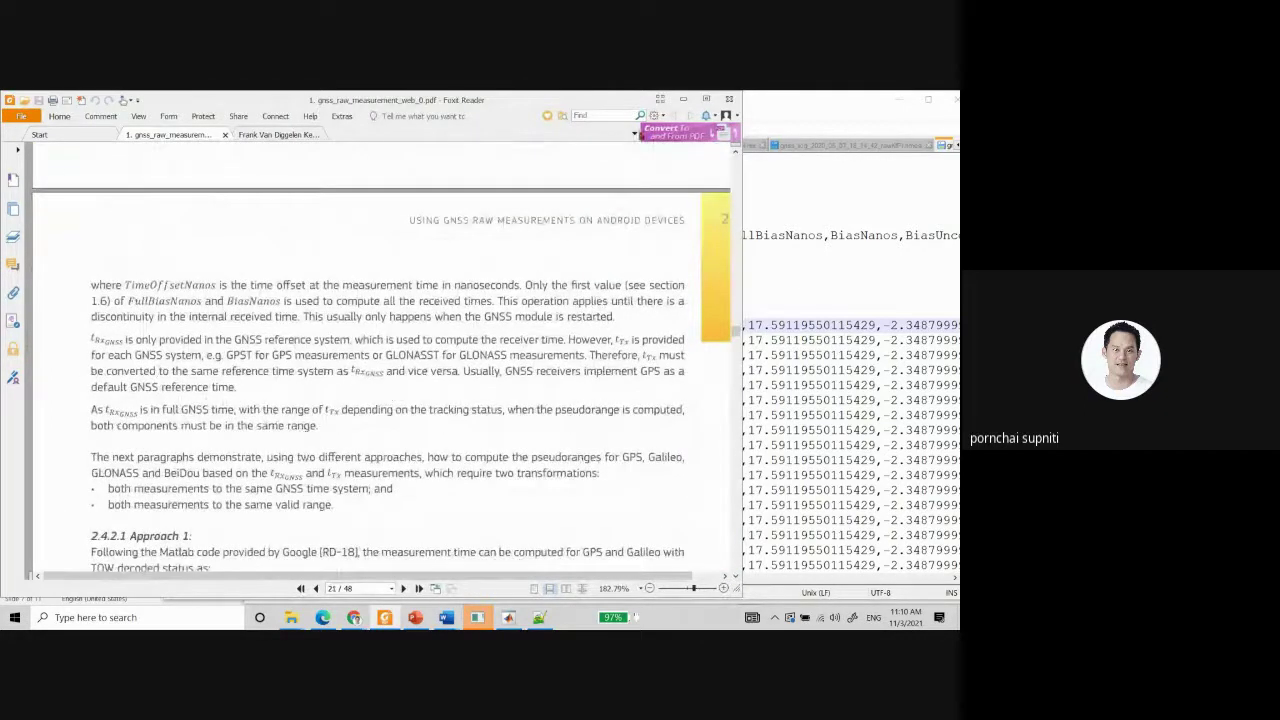
left_click(683, 100)
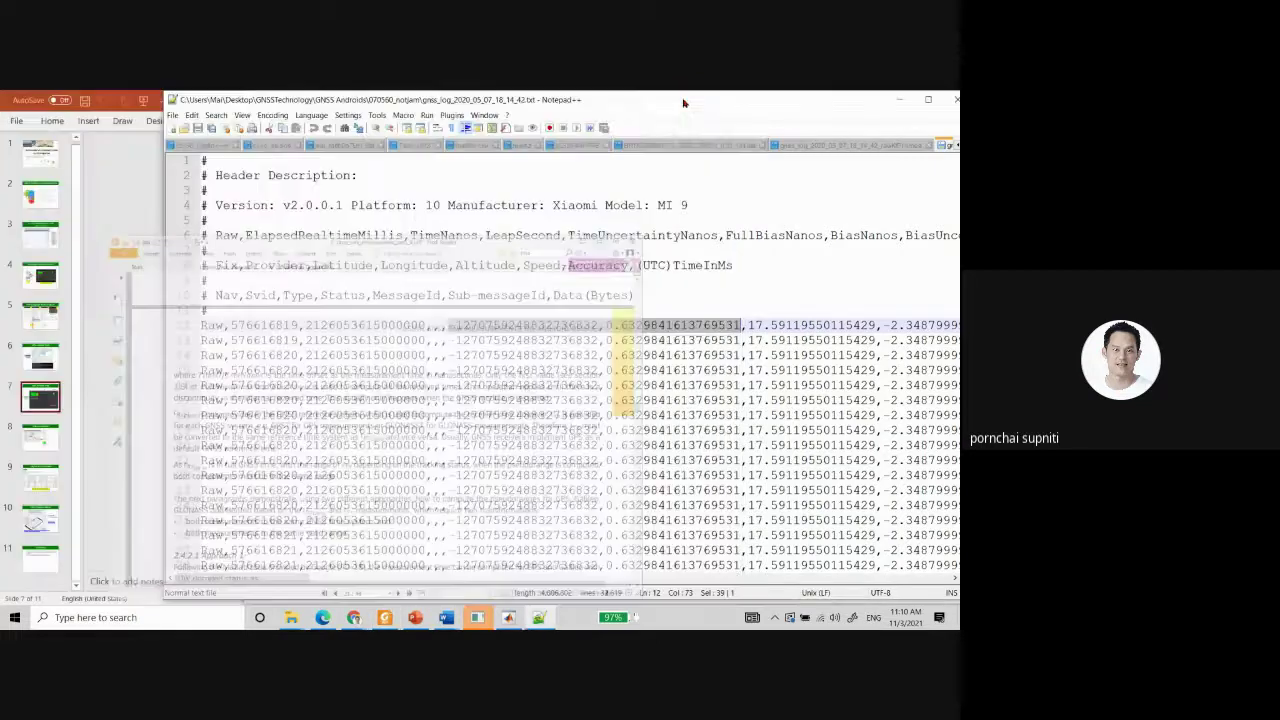
Highlight the leading digits 576616 of line 12's first value, switch to the GPS Time Calculator page, and reposition its window to show all columns.
left_click(267, 326)
left_click_drag(267, 326, 228, 326)
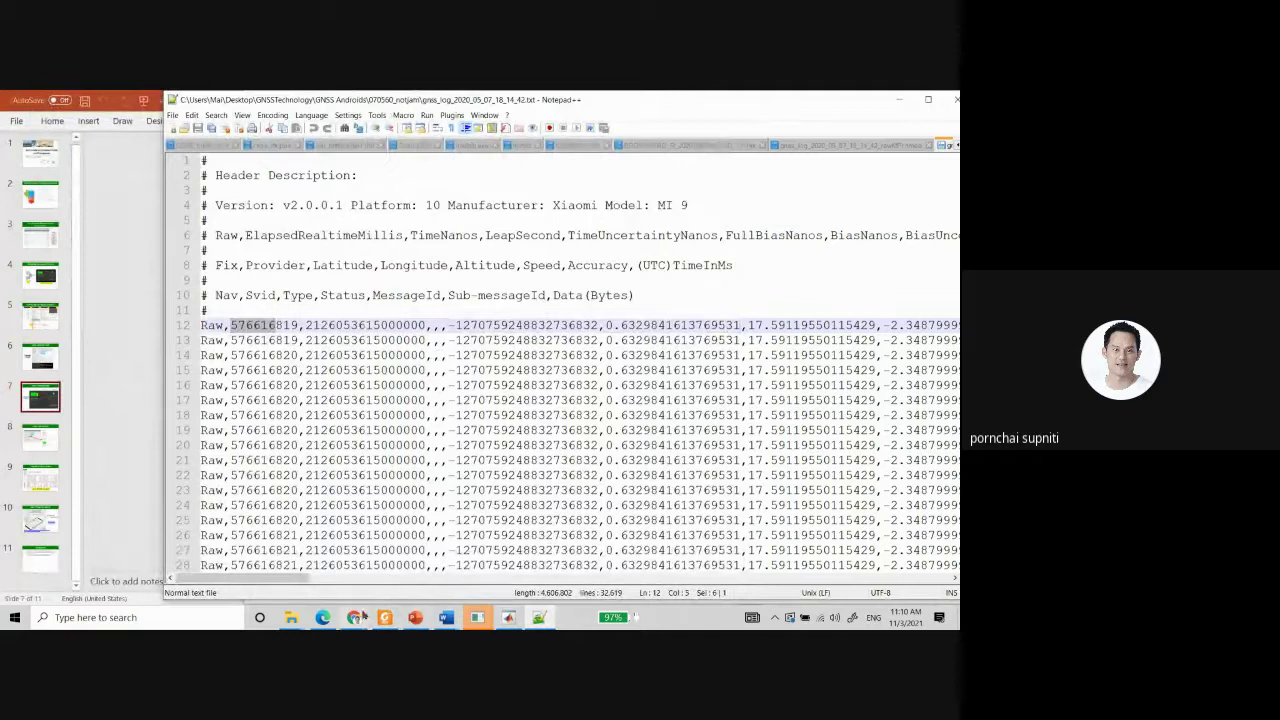
mouse_move(352, 615)
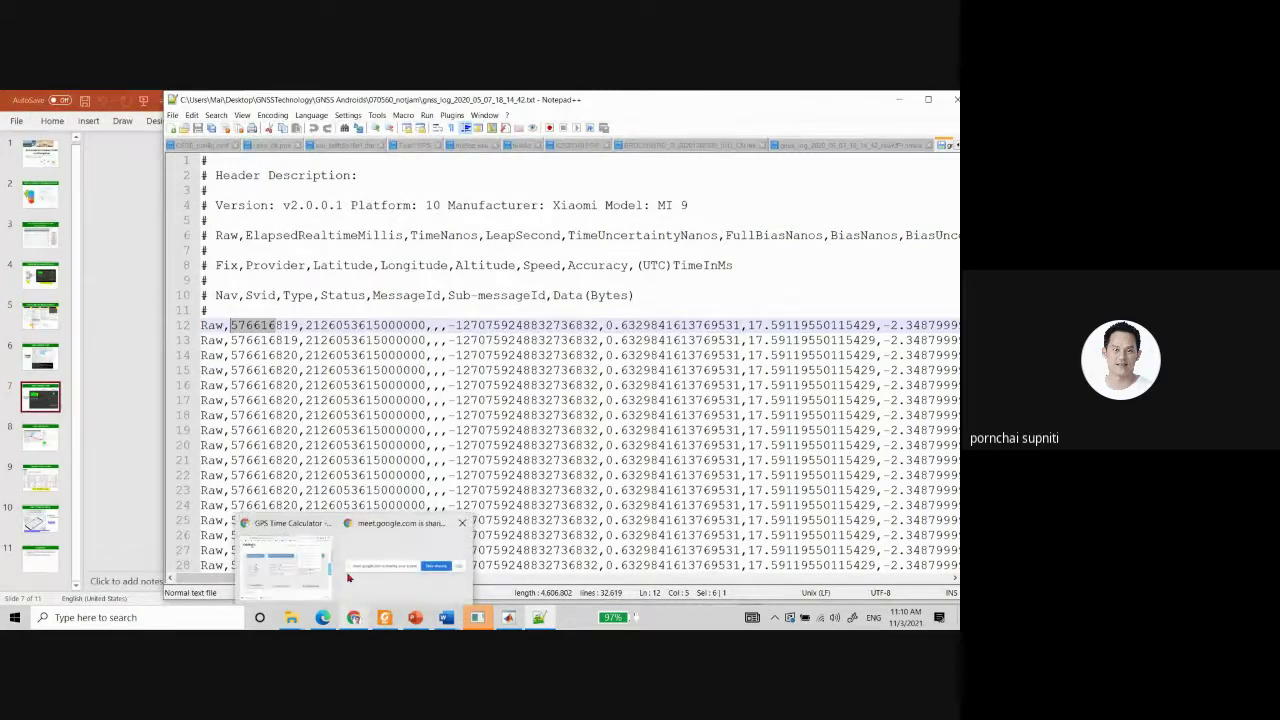
mouse_move(348, 578)
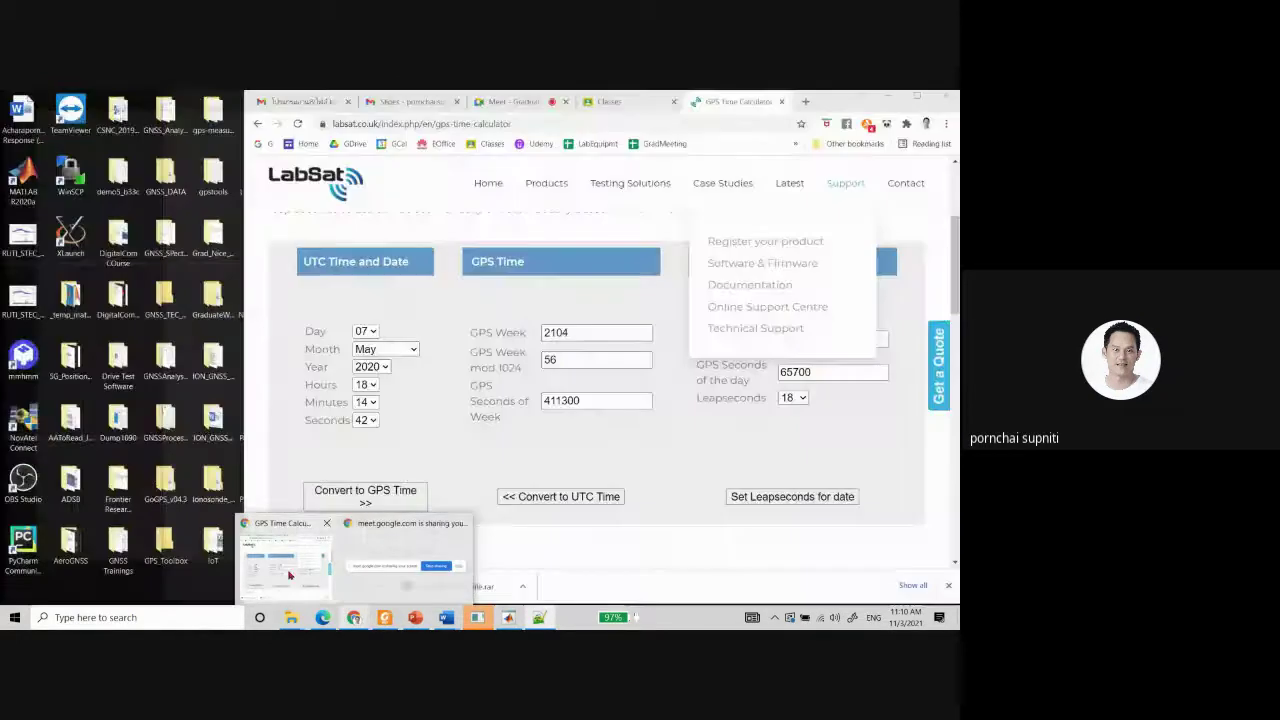
left_click(285, 558)
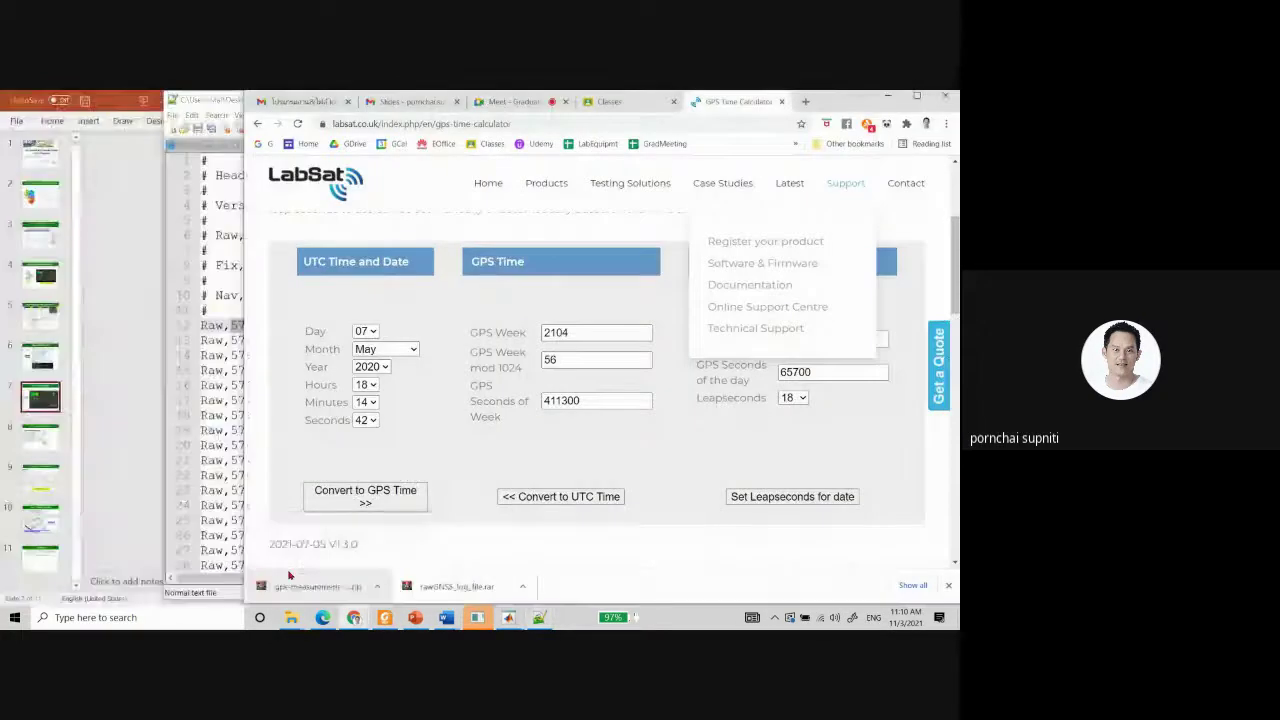
left_click_drag(836, 110, 590, 120)
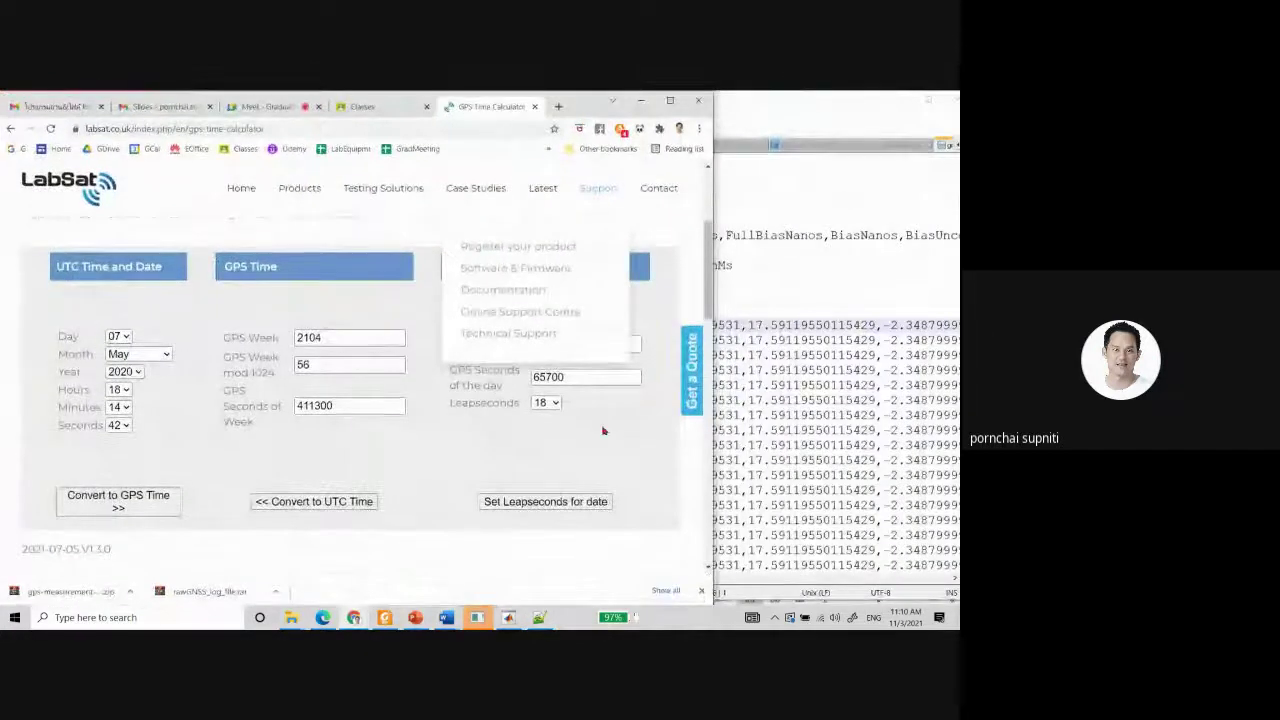
Return to the log and highlight the ElapsedRealtimeMillis field name on line 6, followed by its full value on line 12.
left_click(814, 286)
left_click_drag(246, 325, 277, 326)
left_click(277, 325)
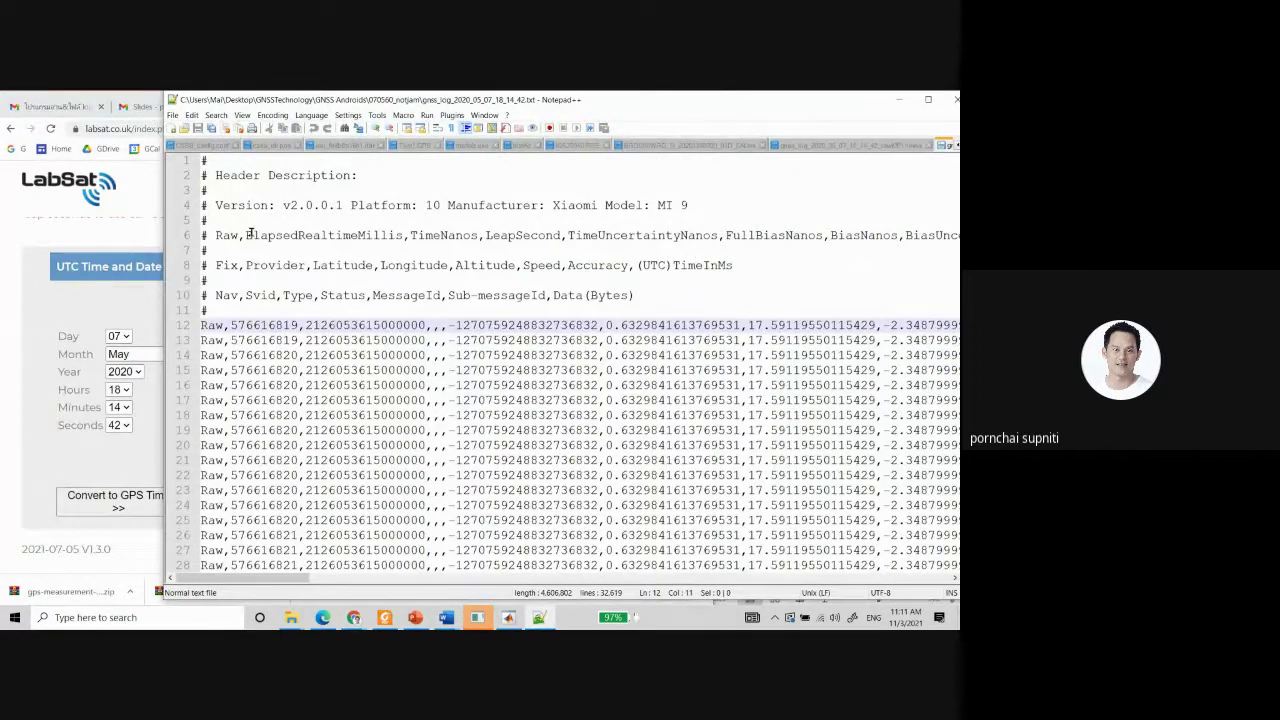
left_click_drag(245, 235, 405, 235)
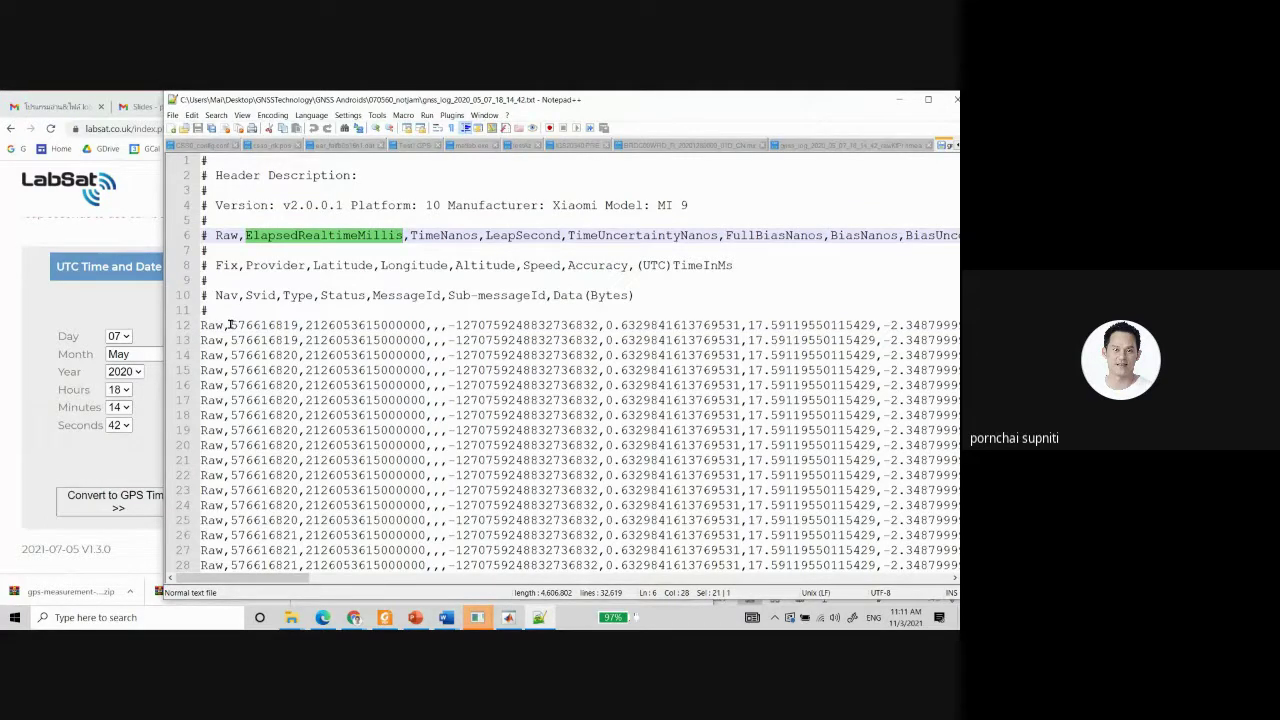
left_click_drag(231, 325, 299, 326)
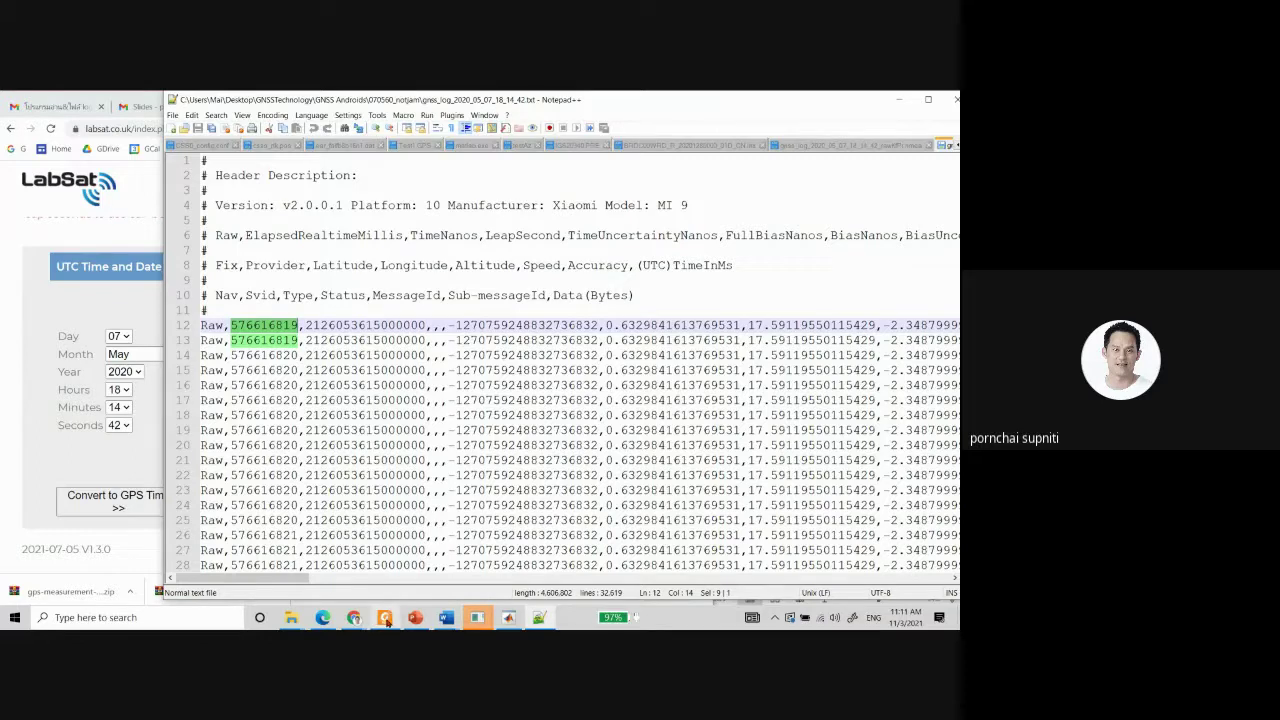
Switch to the PDF guide, examine the Approach 1 measurement time formulas, and go back to section 2.4.1 on GPS time generation.
mouse_move(385, 617)
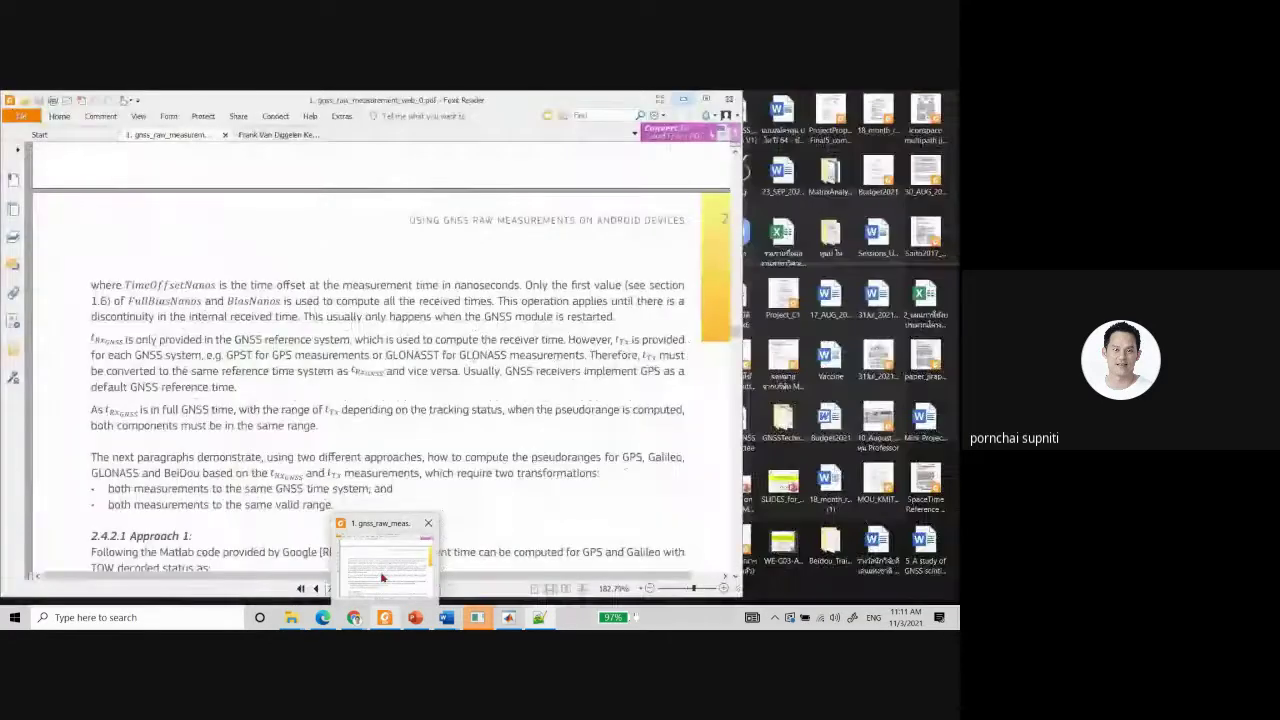
left_click(380, 572)
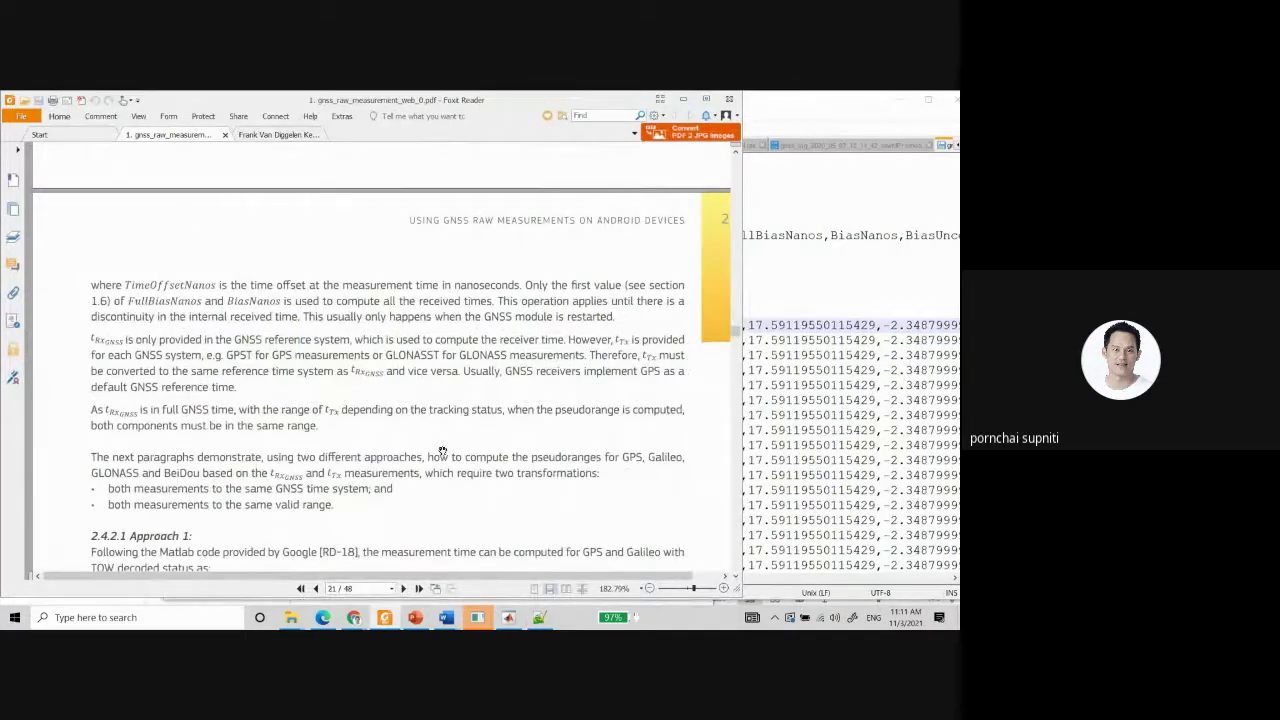
scroll(442, 451, "down", 4)
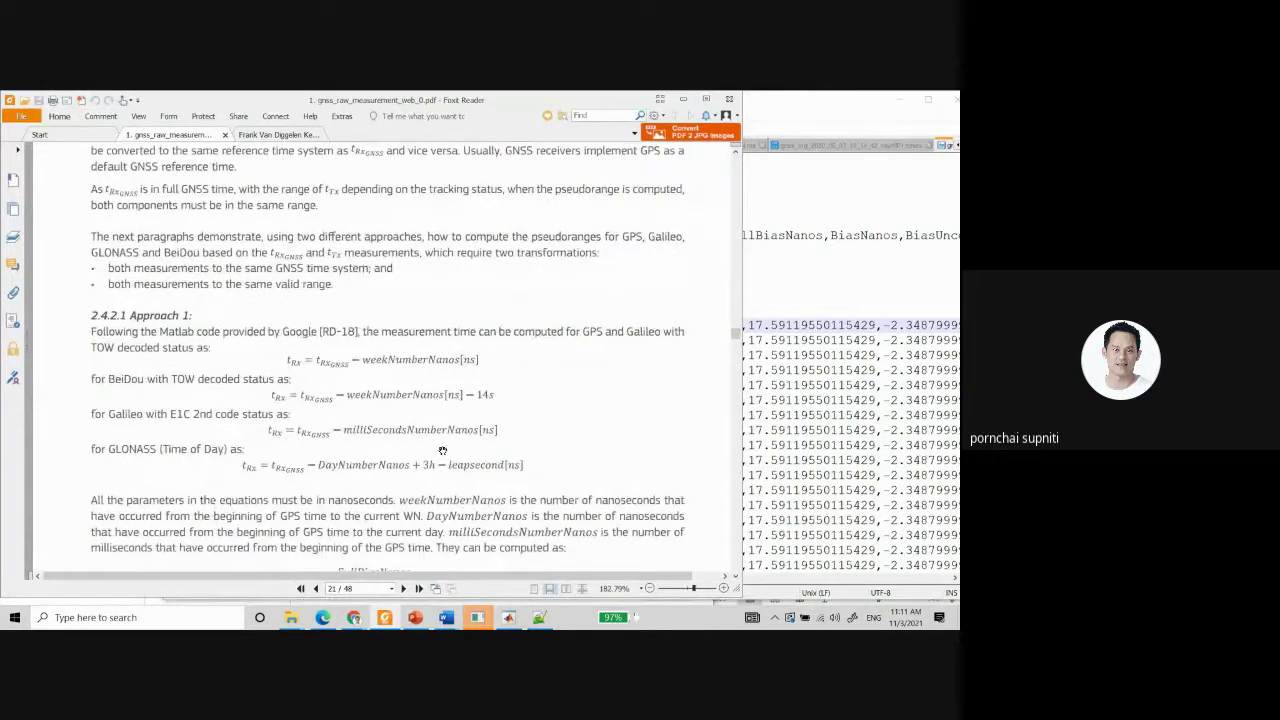
scroll(442, 451, "up", 1)
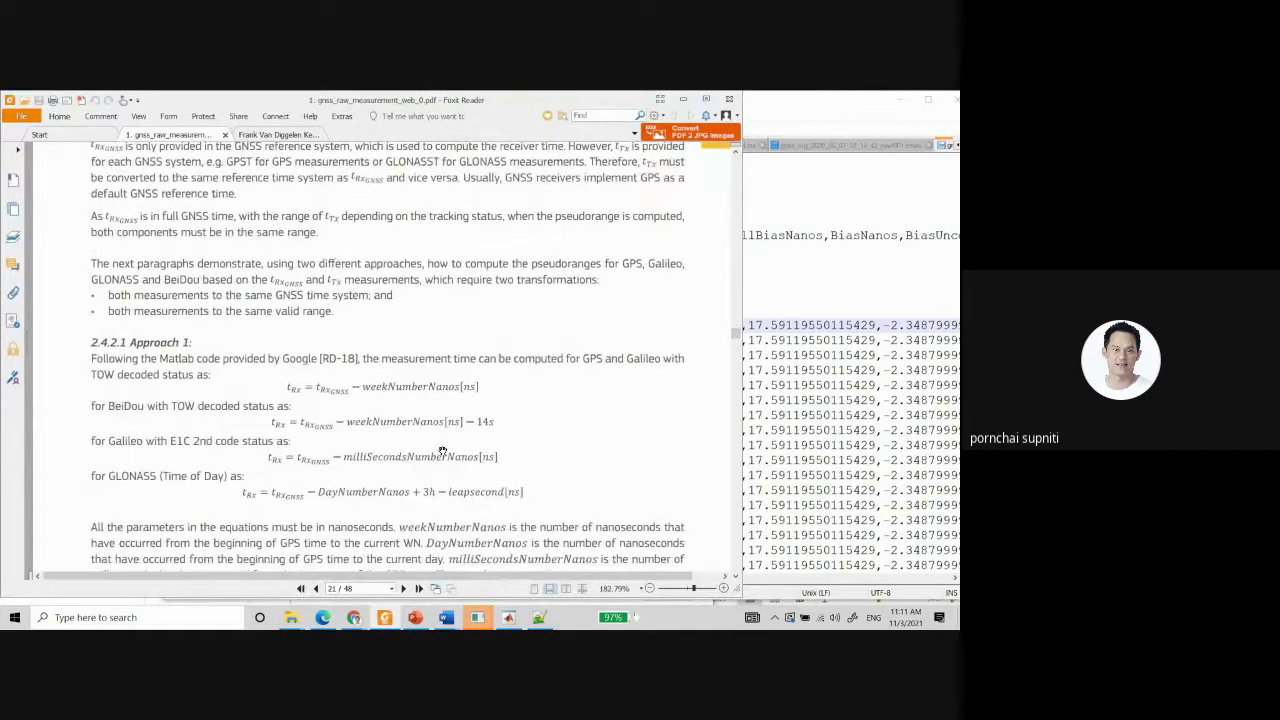
scroll(442, 451, "up", 15)
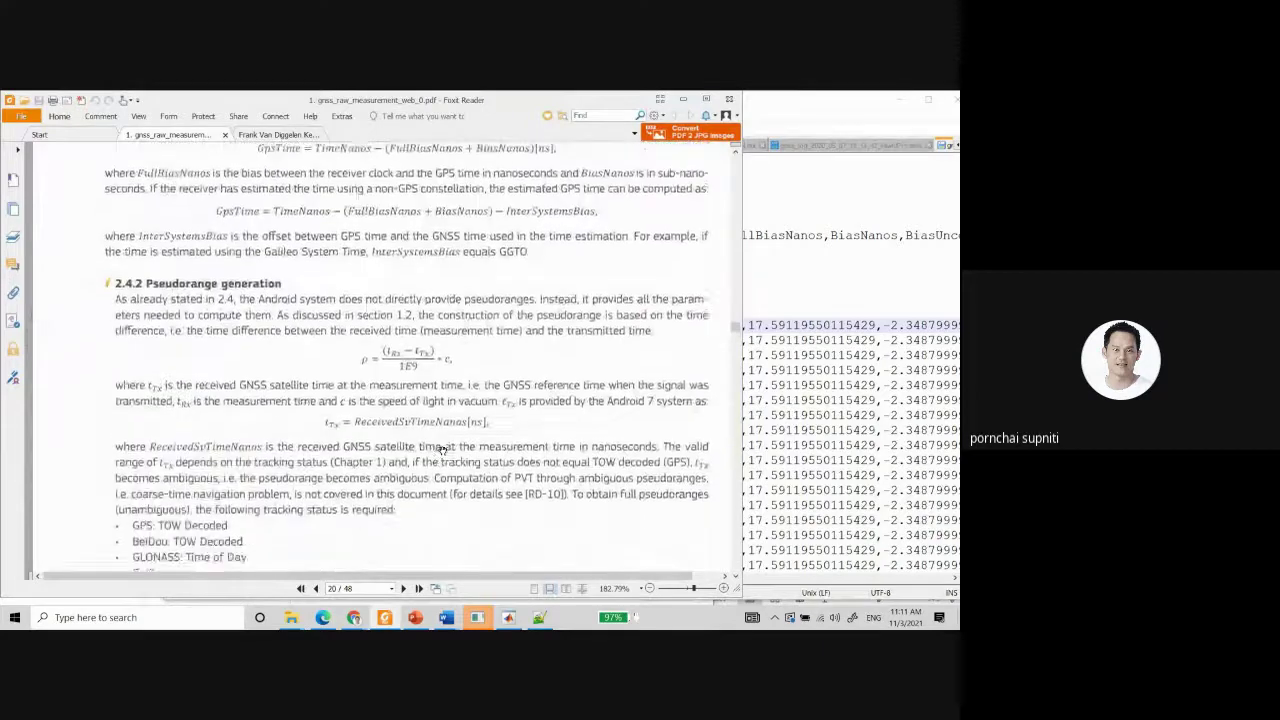
scroll(442, 451, "up", 1)
scroll(442, 451, "up", 3)
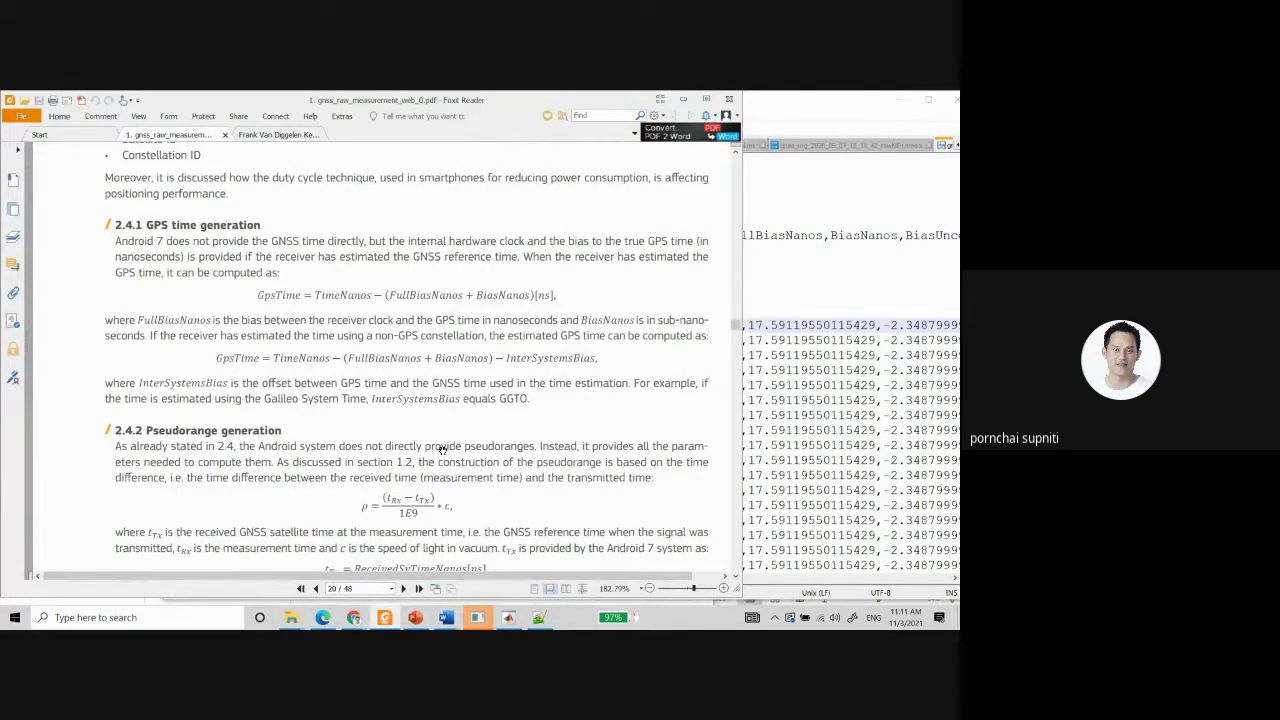
scroll(442, 451, "up", 4)
scroll(442, 451, "down", 2)
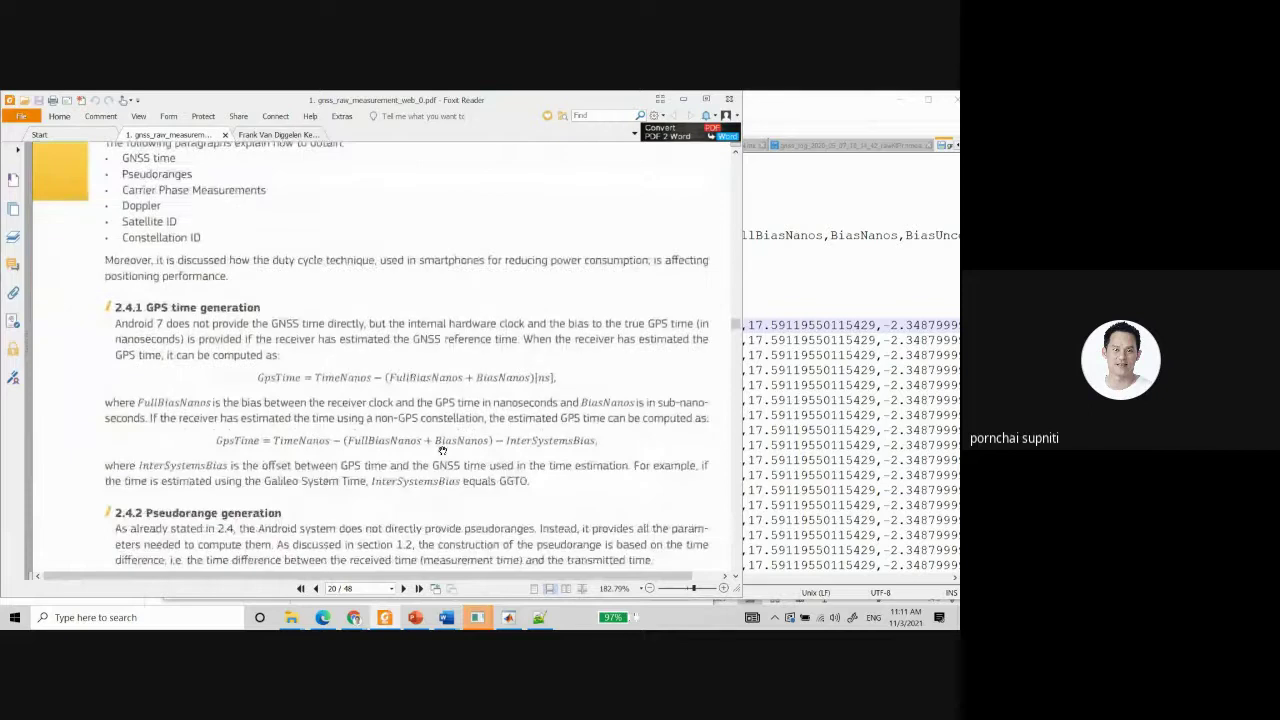
Examine Table 5's Android clock and measurement fields in the PDF, return to section 2.4.1, and minimize the PDF window.
scroll(442, 451, "up", 5)
scroll(442, 451, "up", 20)
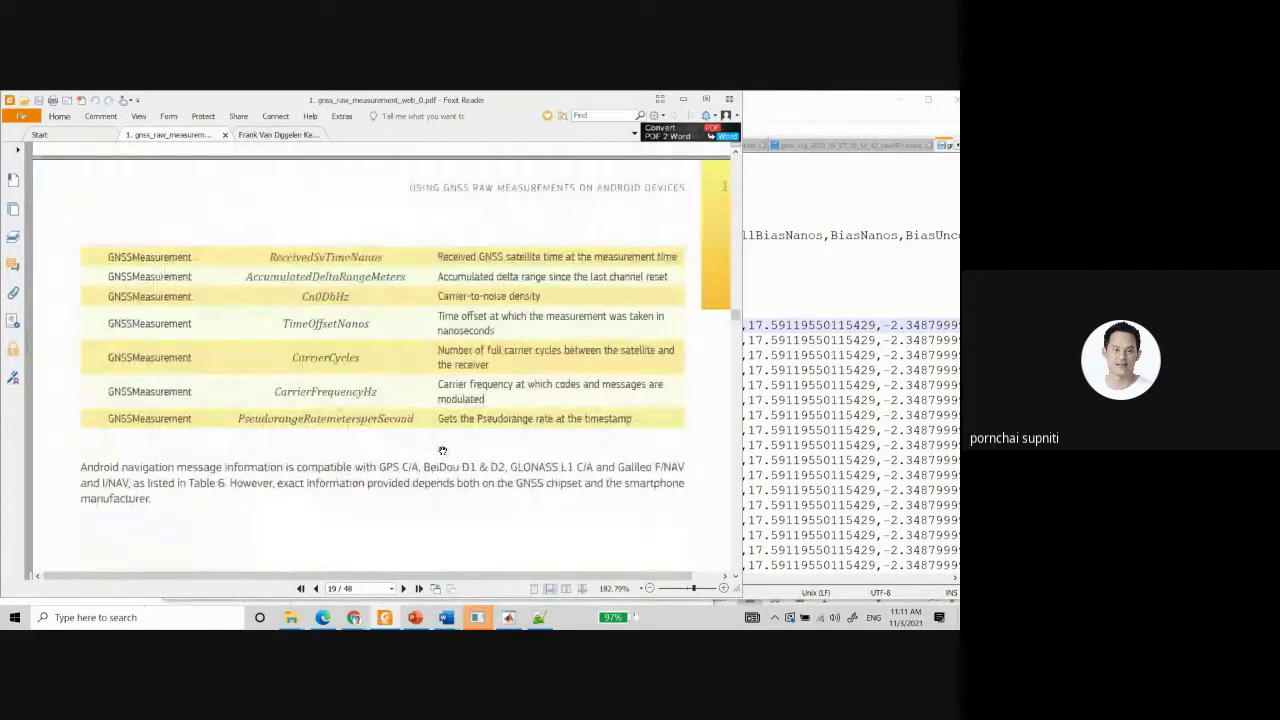
scroll(442, 451, "up", 5)
scroll(442, 451, "up", 5)
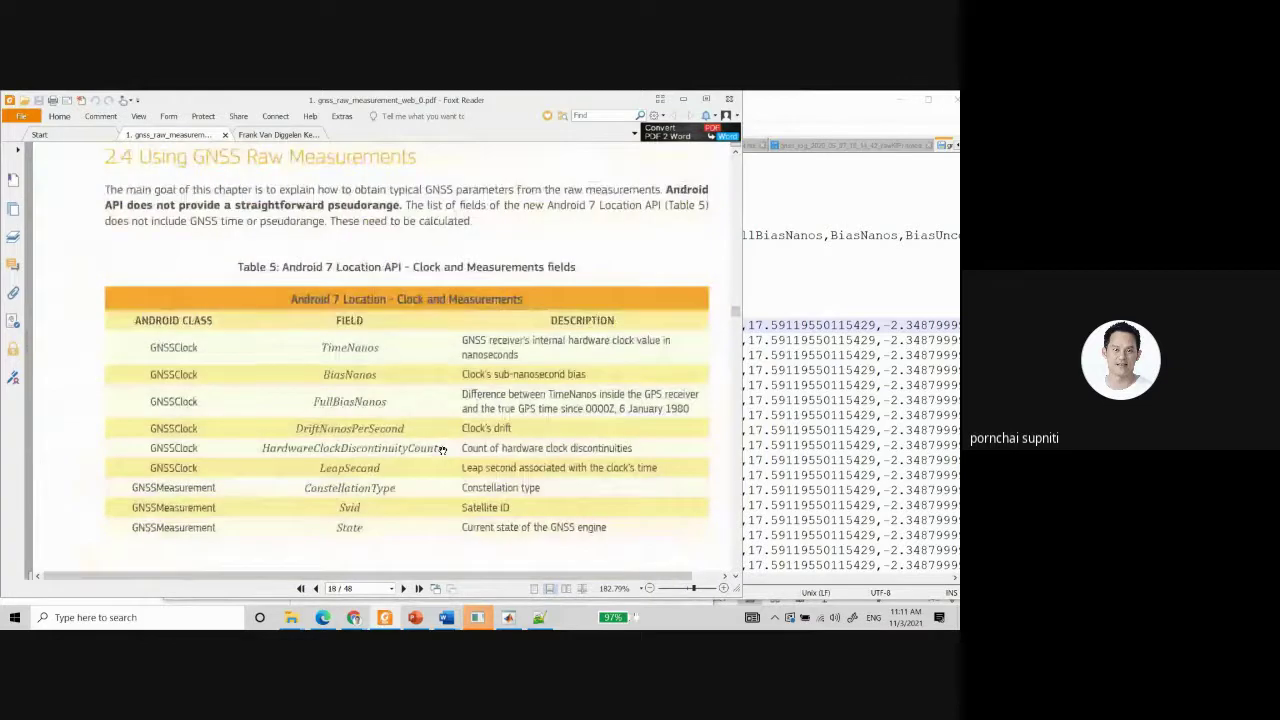
scroll(442, 451, "up", 5)
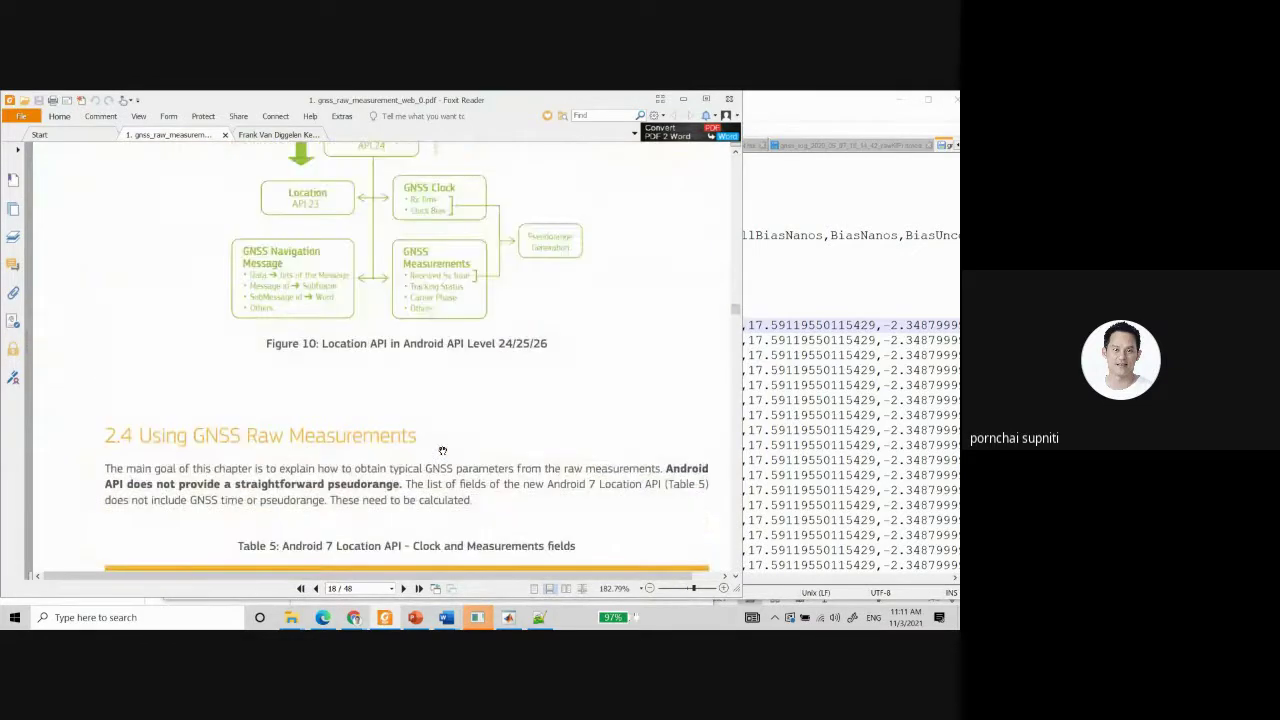
scroll(442, 451, "down", 4)
scroll(442, 451, "down", 15)
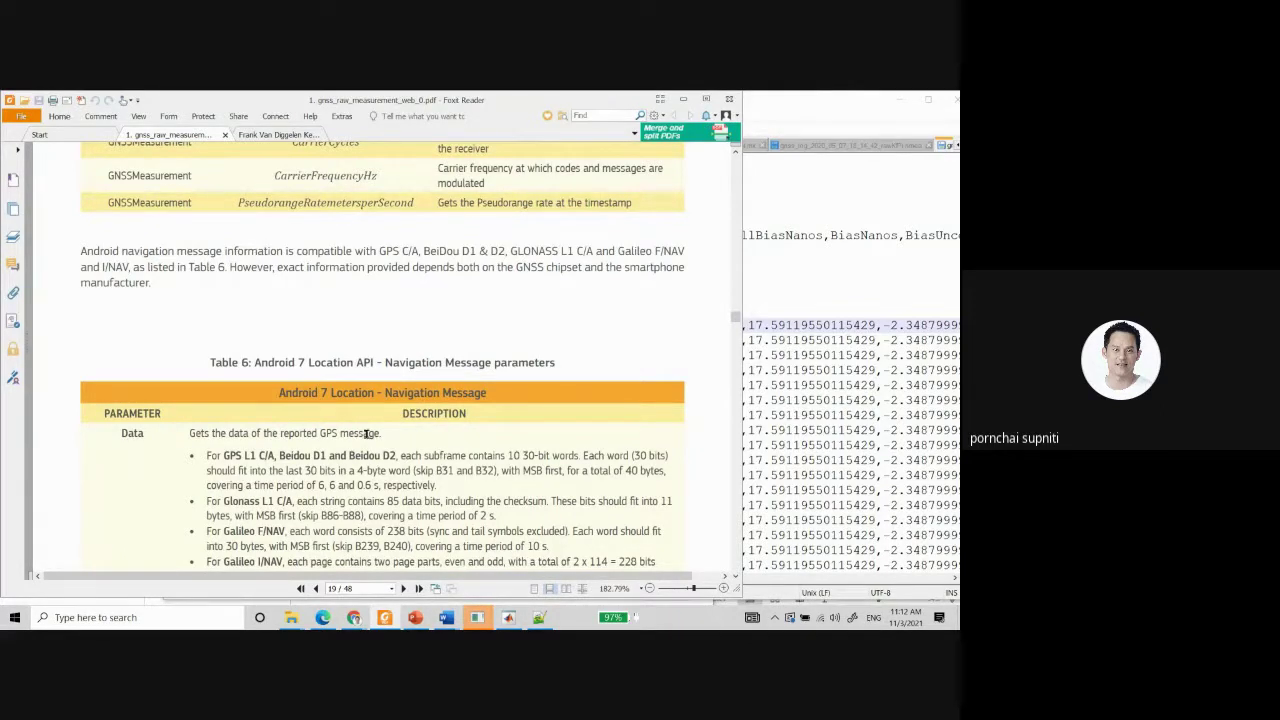
scroll(366, 433, "down", 5)
scroll(366, 433, "down", 10)
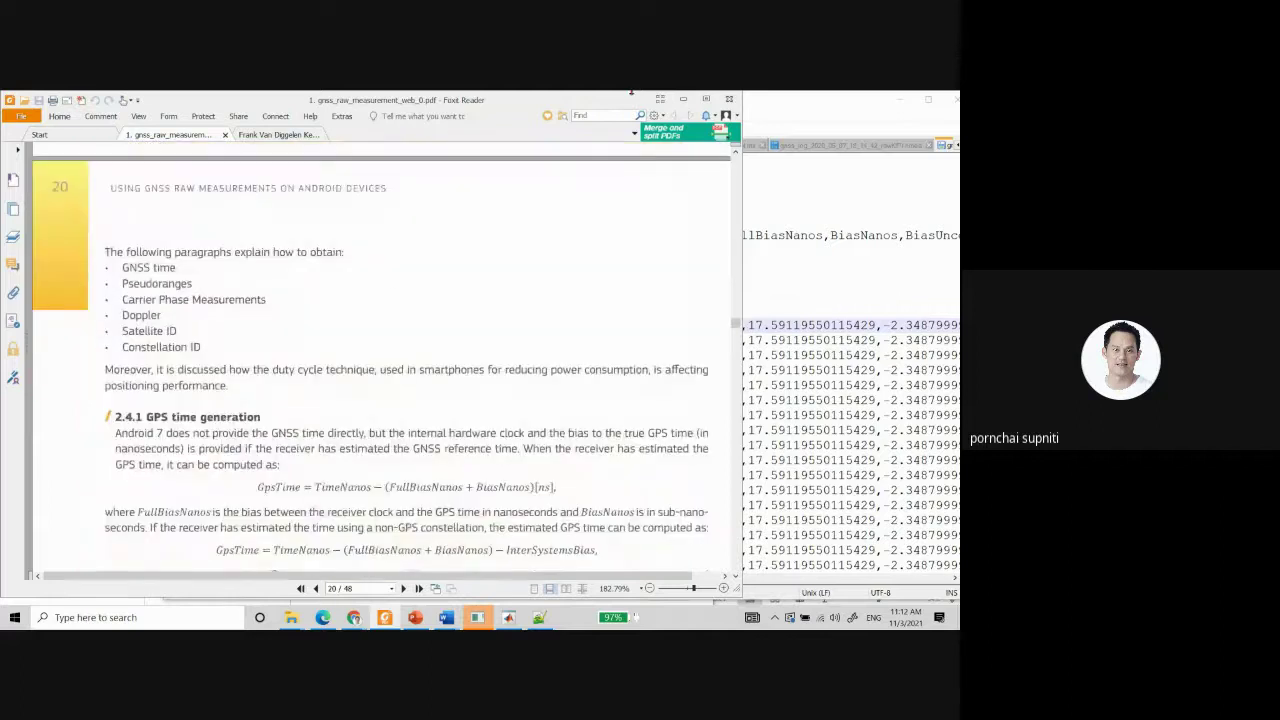
left_click(687, 100)
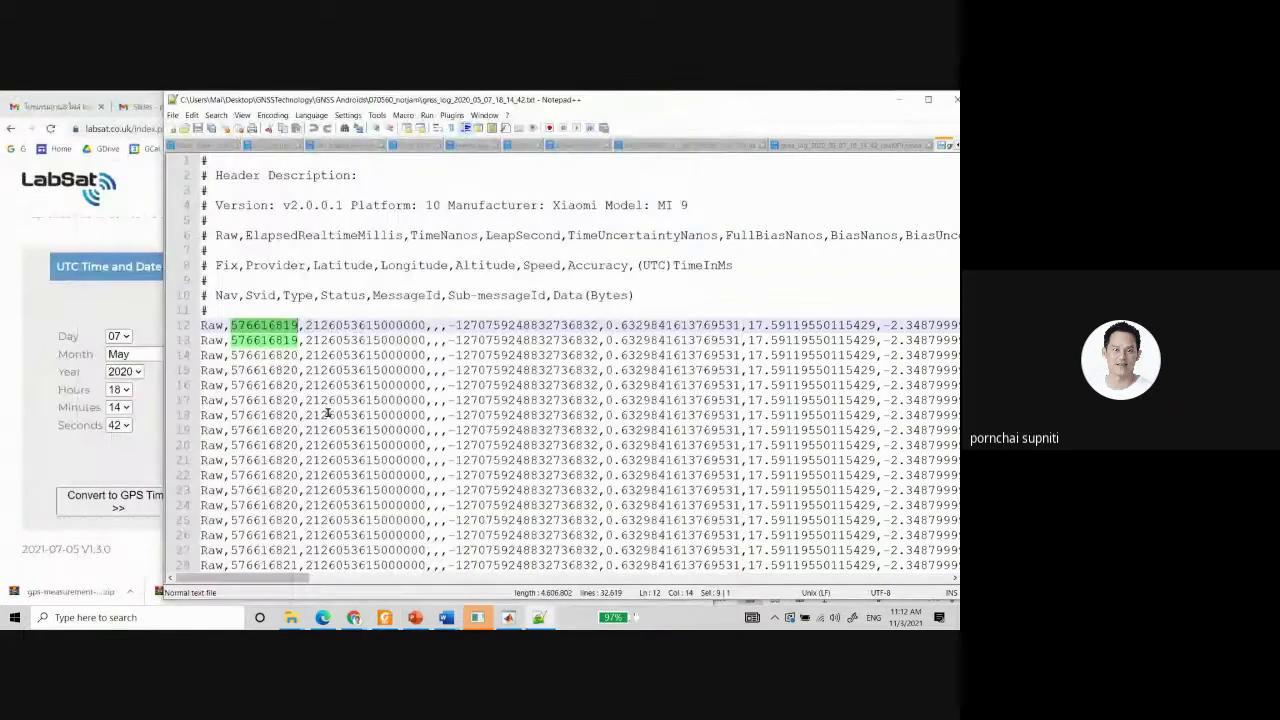
Highlight the leading digits 576616 of line 12's ElapsedRealtimeMillis value and compare them with the calculator's GPS Seconds of Week.
left_click(270, 325)
left_click_drag(271, 325, 229, 327)
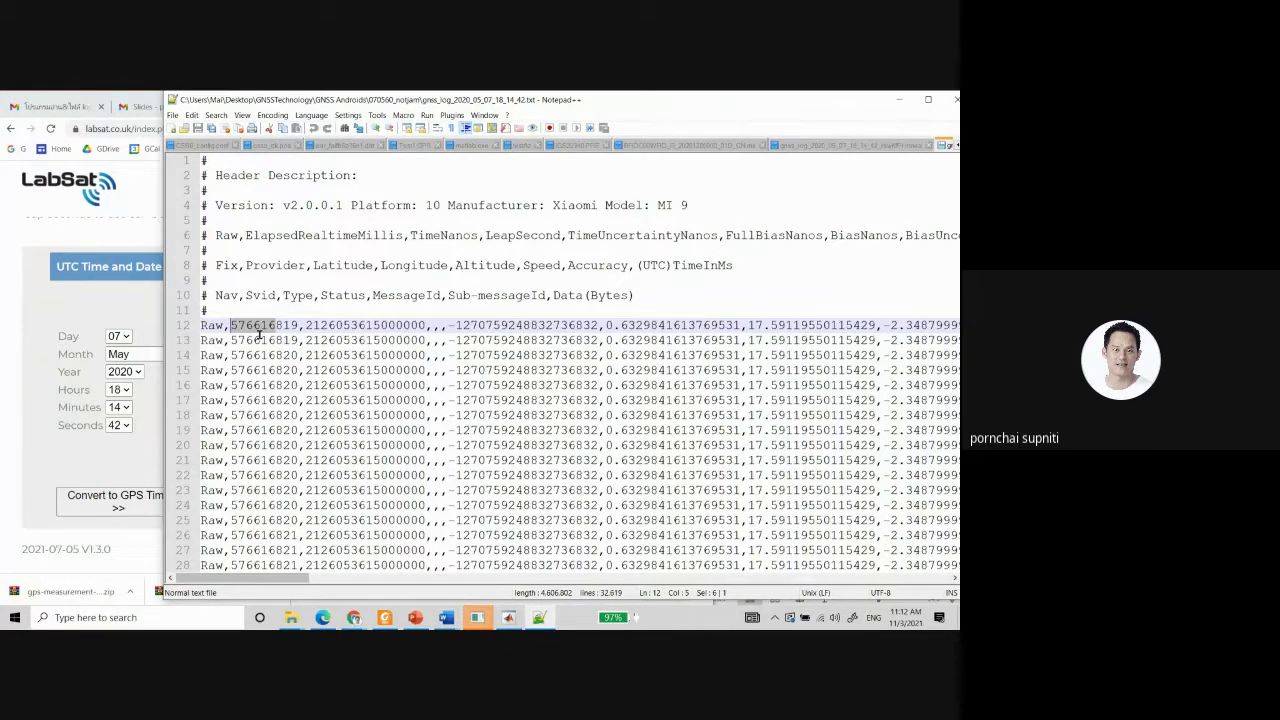
left_click(144, 306)
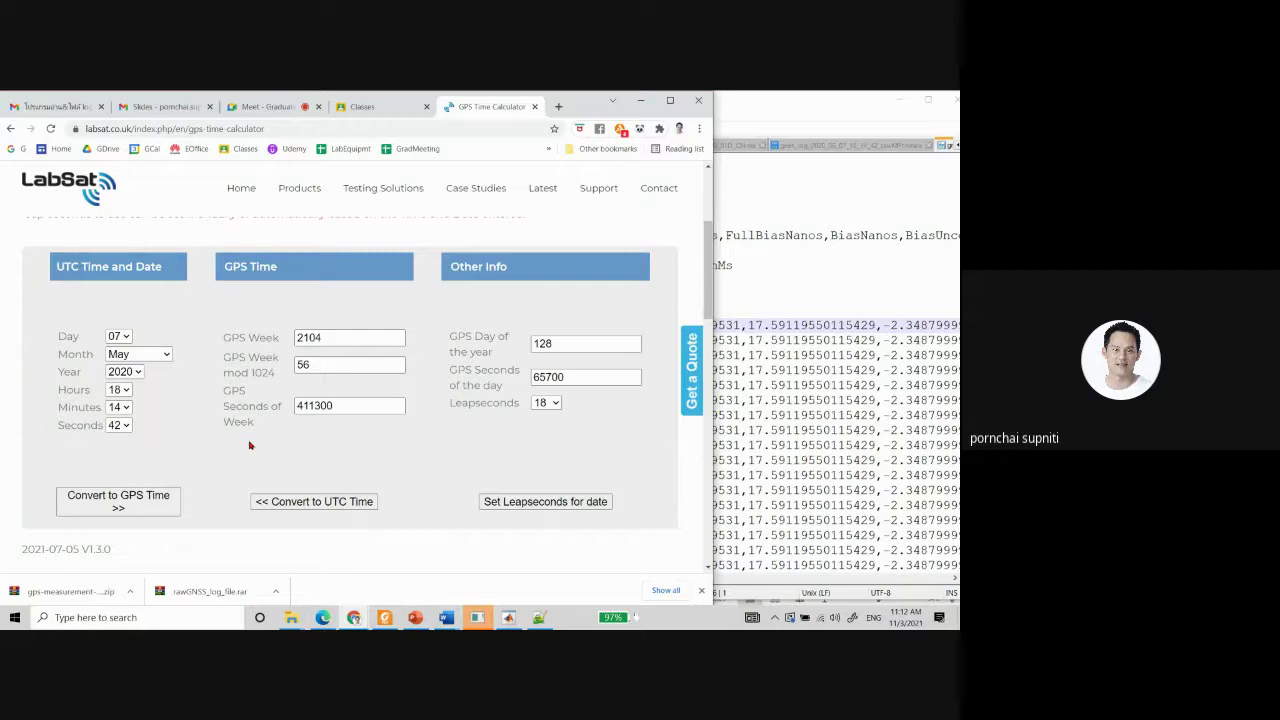
double_click(338, 404)
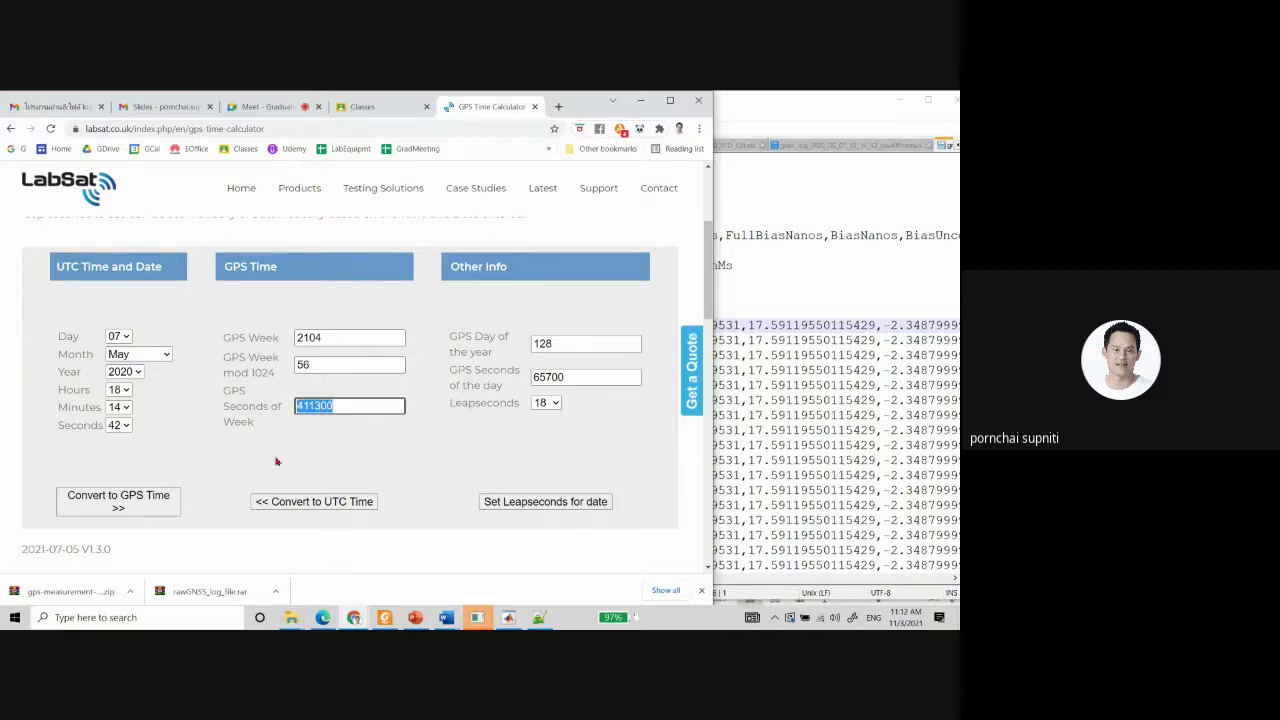
left_click(308, 460)
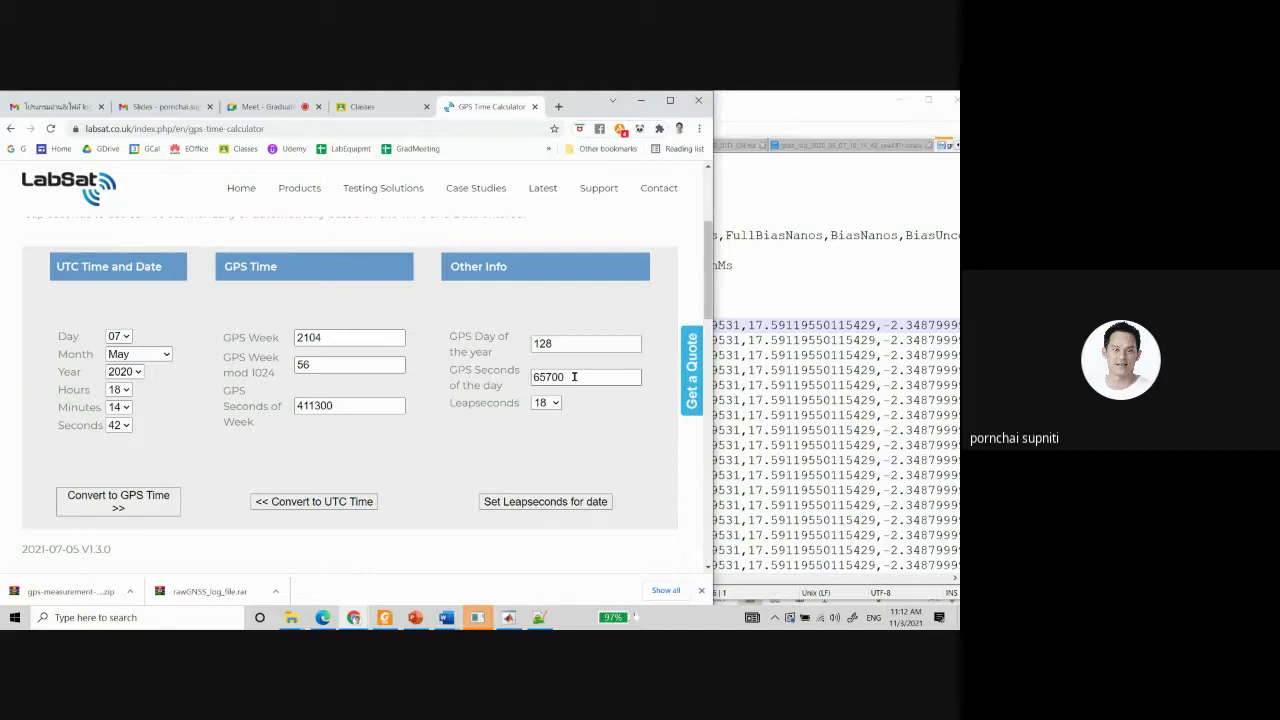
left_click(757, 101)
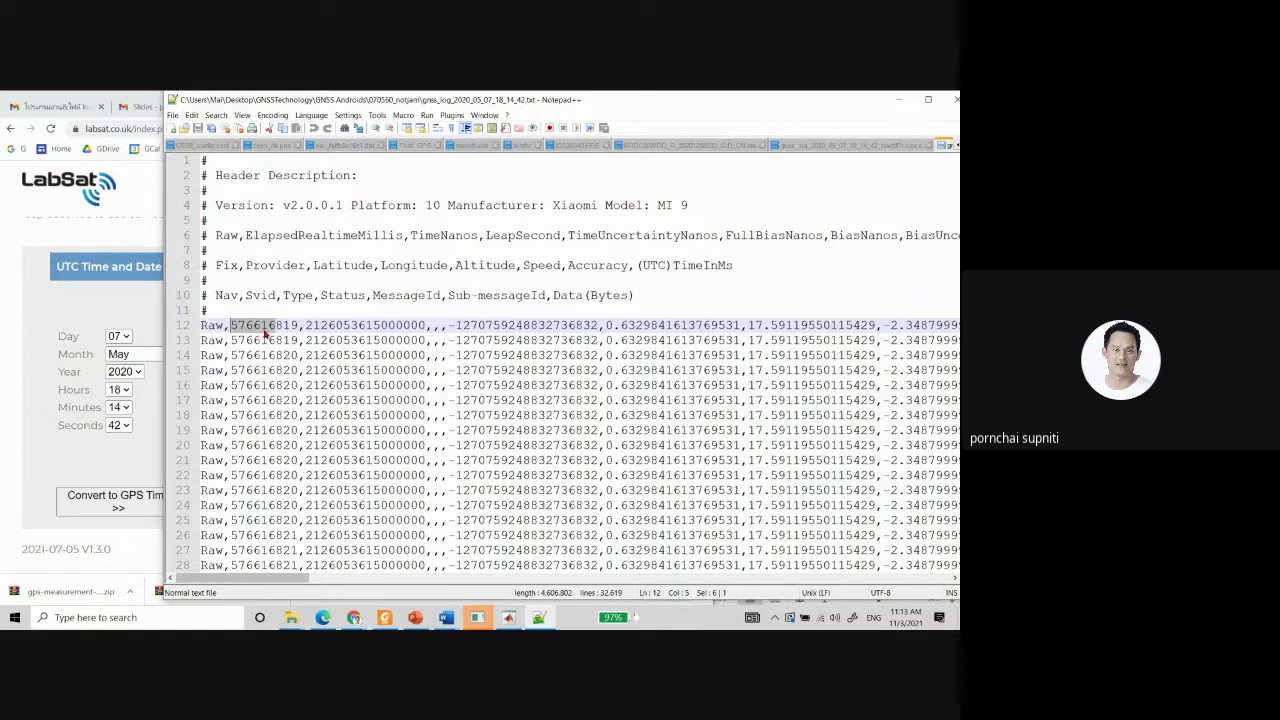
left_click(126, 299)
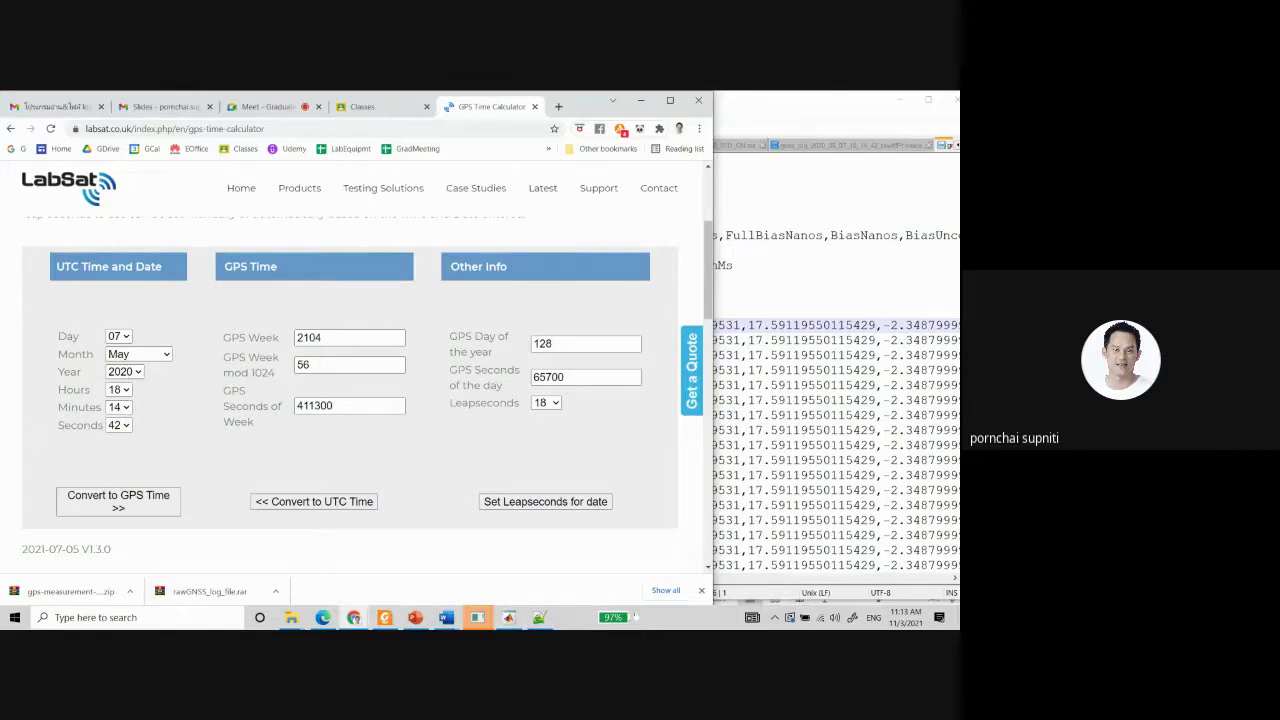
Open the system calendar and select Thursday, May 7, 2020 to check the log date's position within its week.
left_click(906, 617)
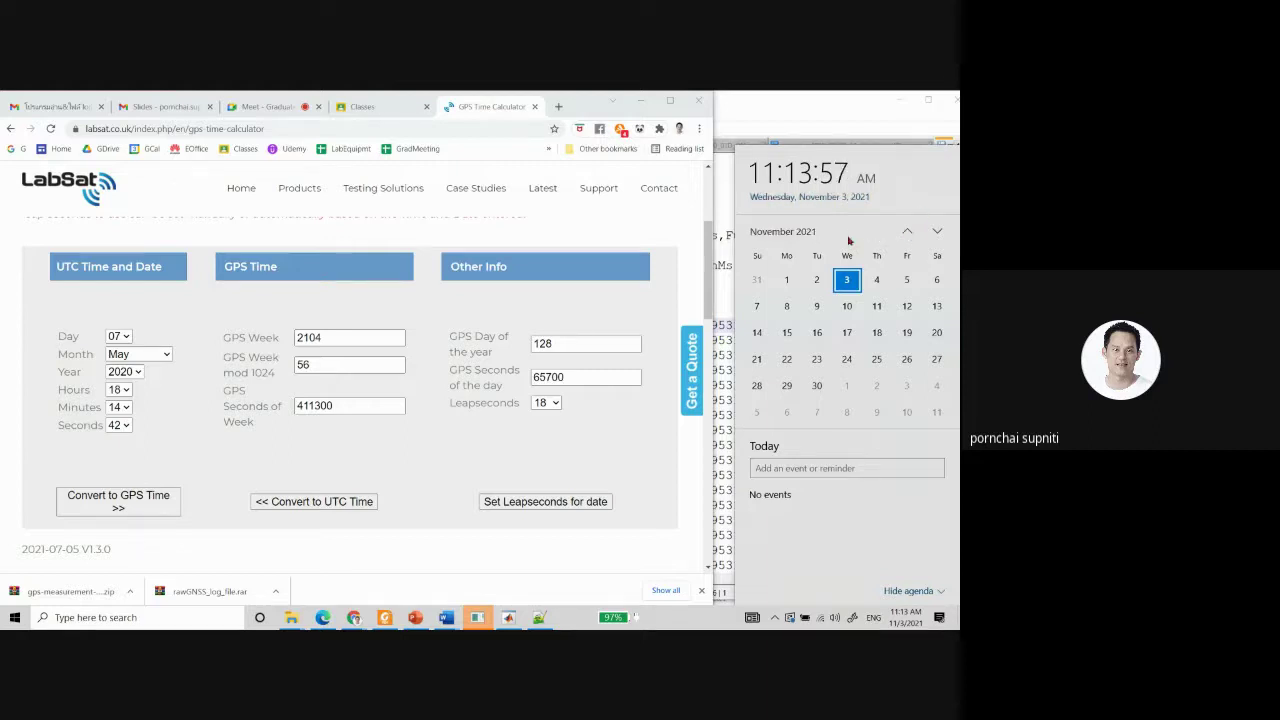
left_click(797, 236)
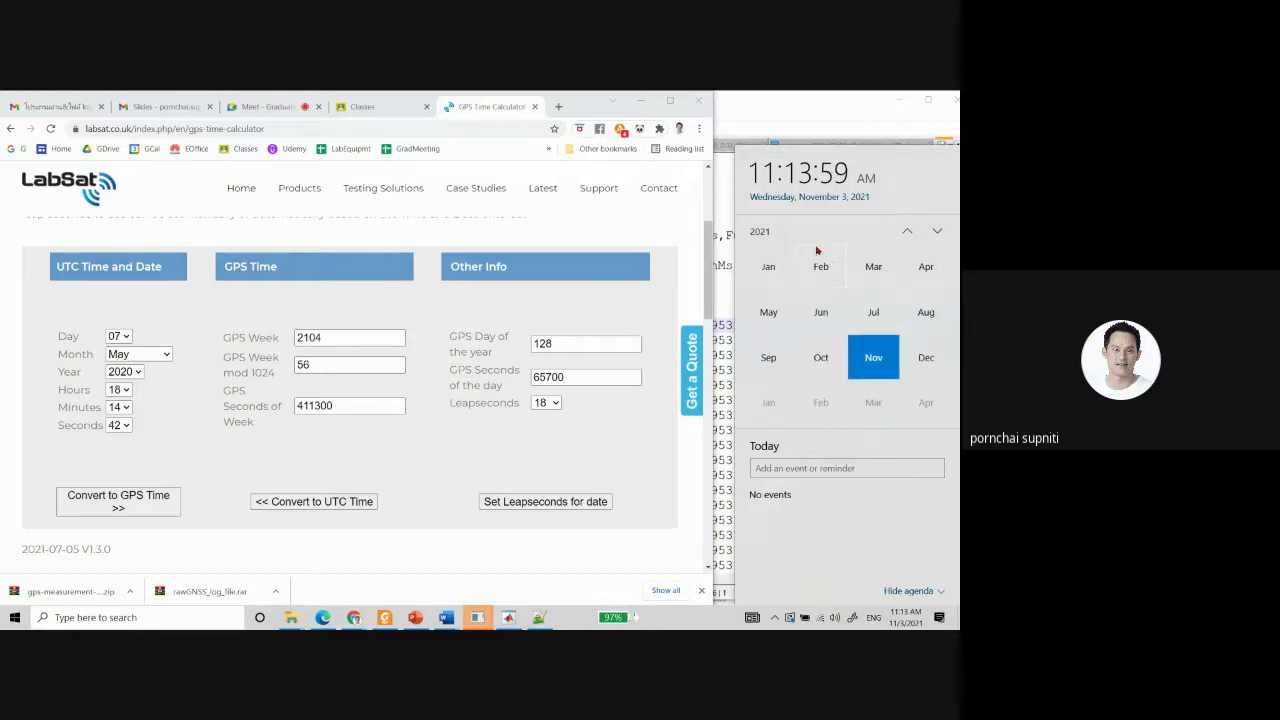
left_click(908, 233)
left_click(770, 306)
left_click(879, 307)
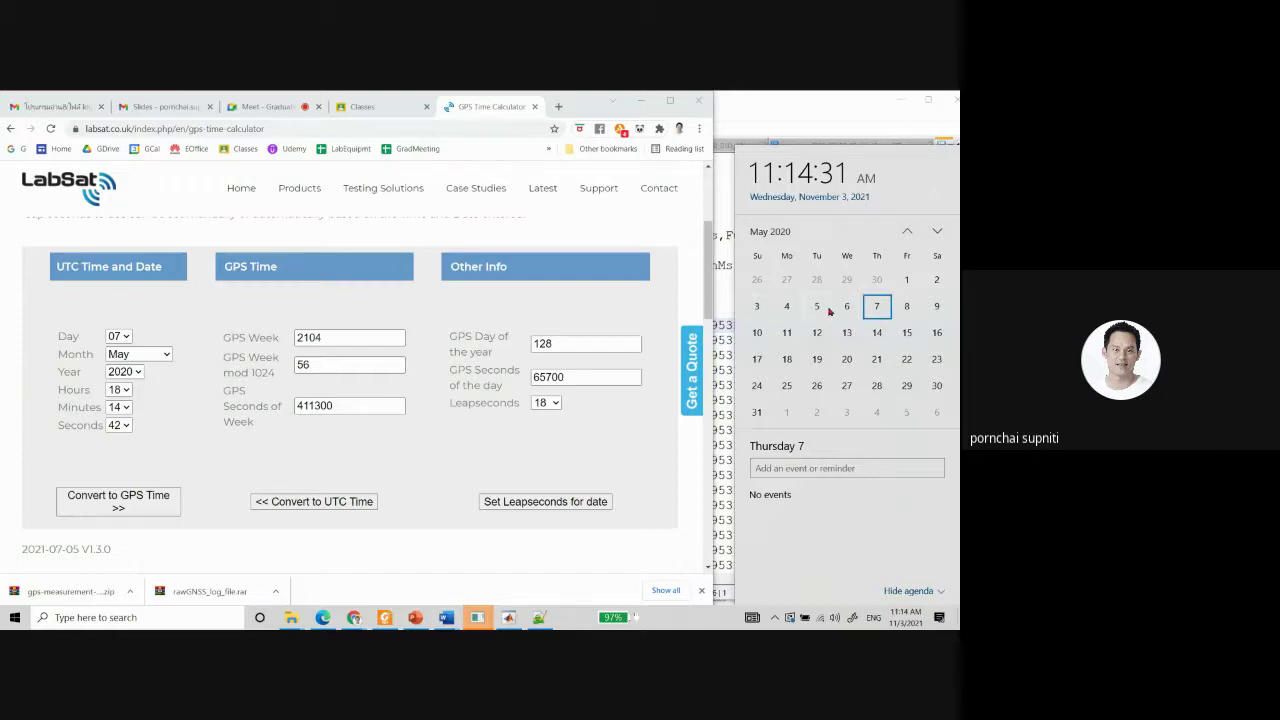
Return to the GNSS log and highlight line 12's ElapsedRealtimeMillis value to compare it with the rows below.
left_click(723, 462)
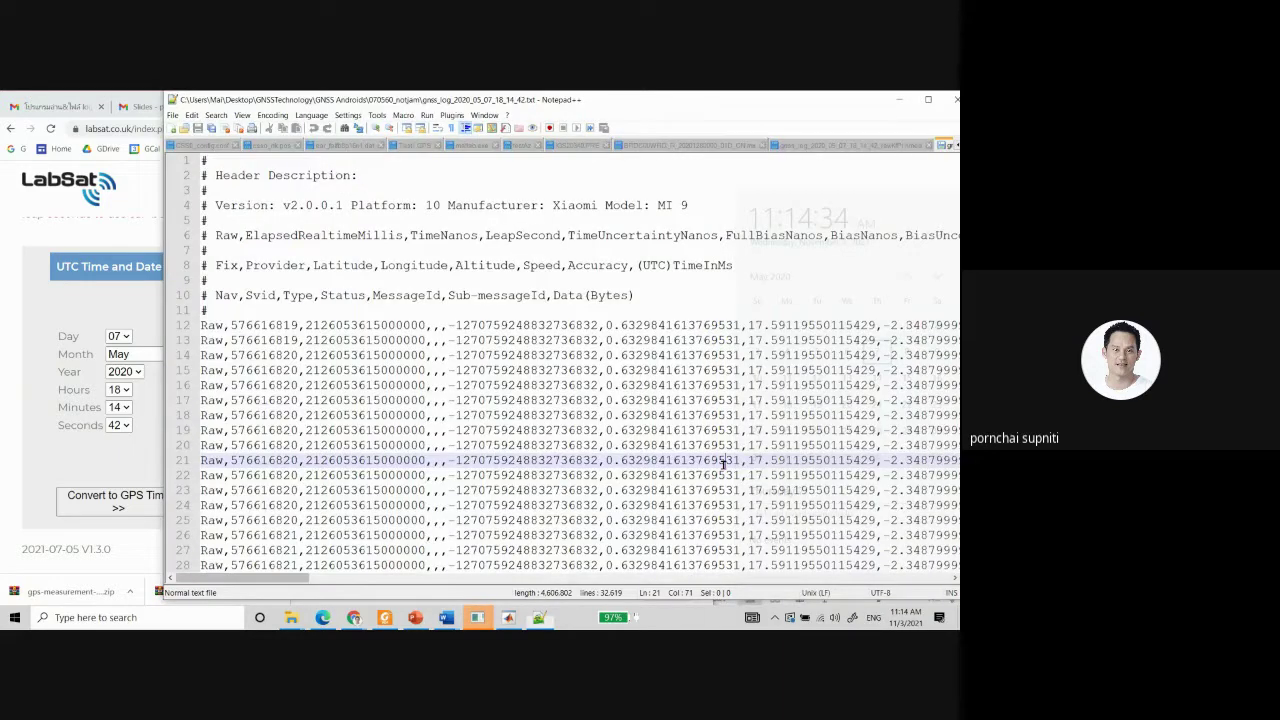
double_click(292, 325)
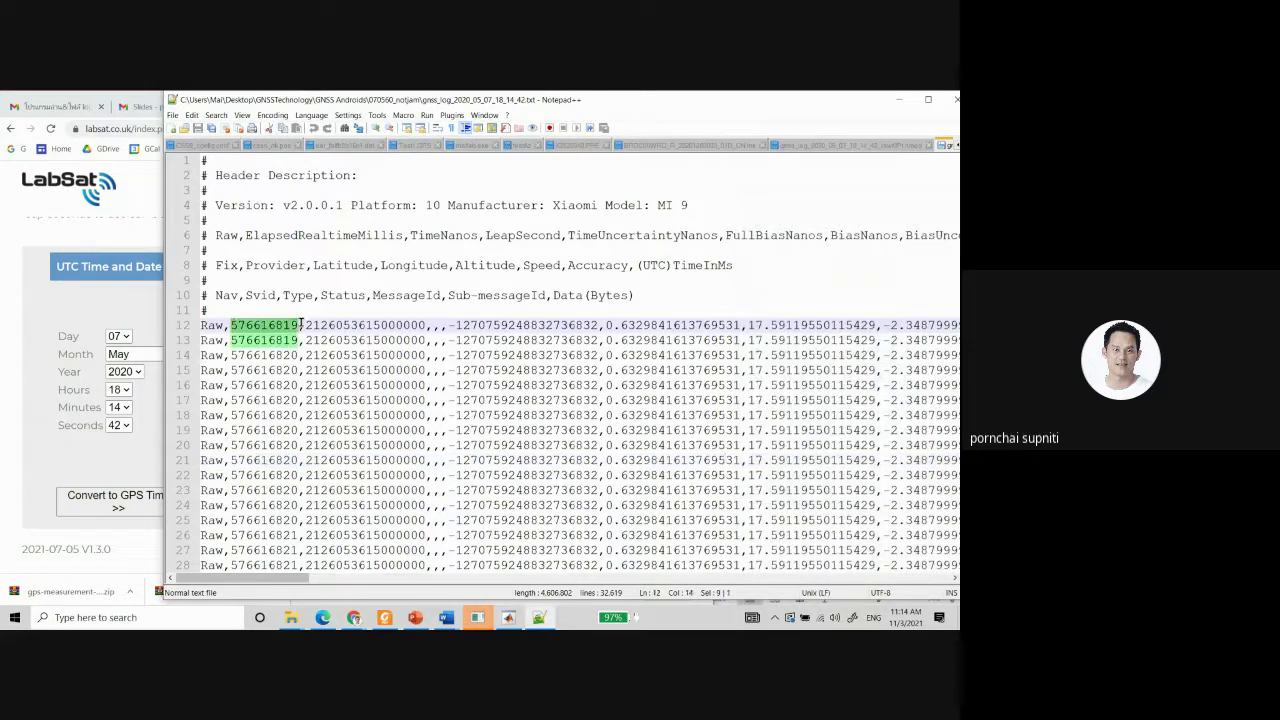
left_click(245, 400)
scroll(243, 403, "down", 3)
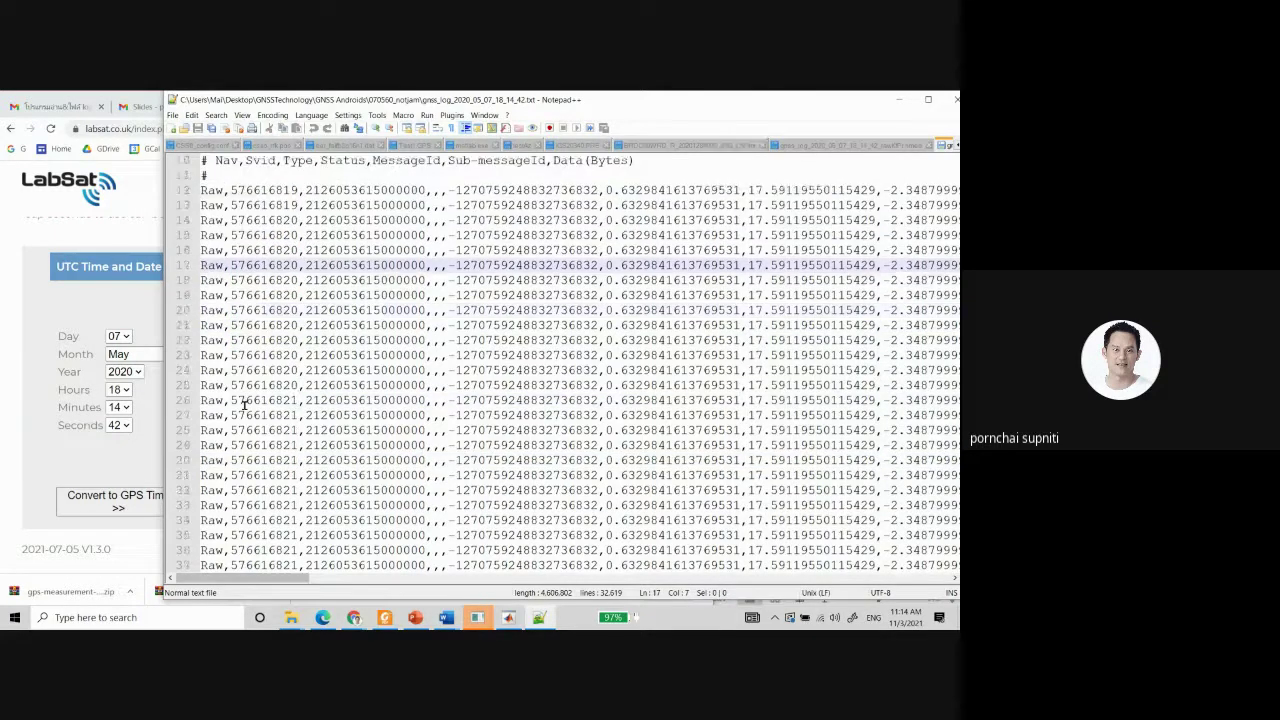
scroll(244, 403, "up", 3)
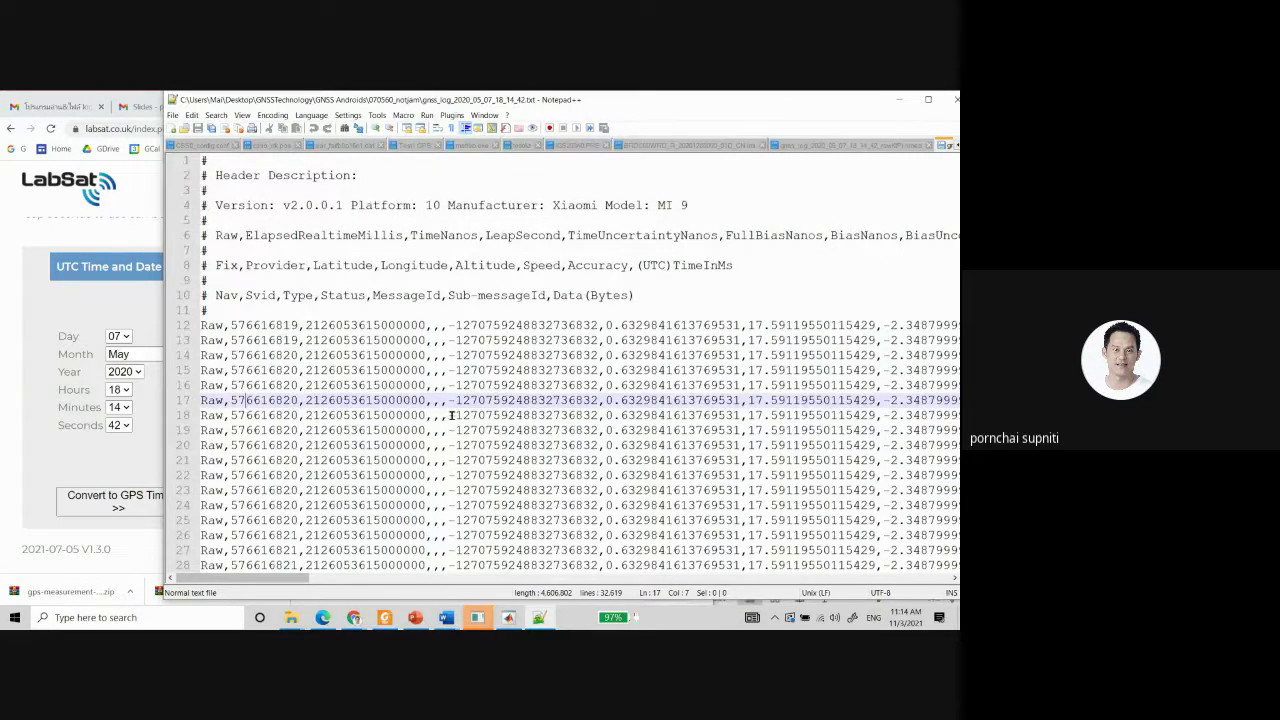
Examine the log's clock and measurement columns through to the end of the raw data rows, and return to the first column.
scroll(592, 400, "right", 2)
scroll(592, 400, "right", 1)
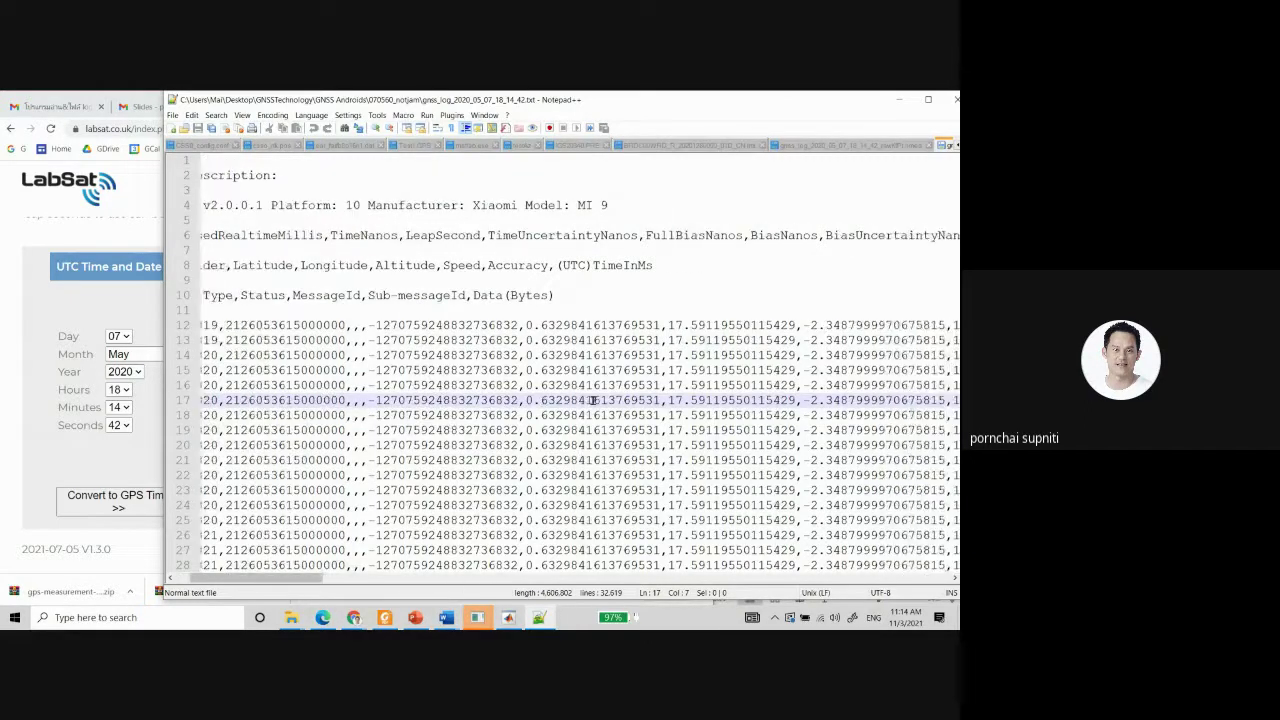
scroll(592, 400, "right", 10)
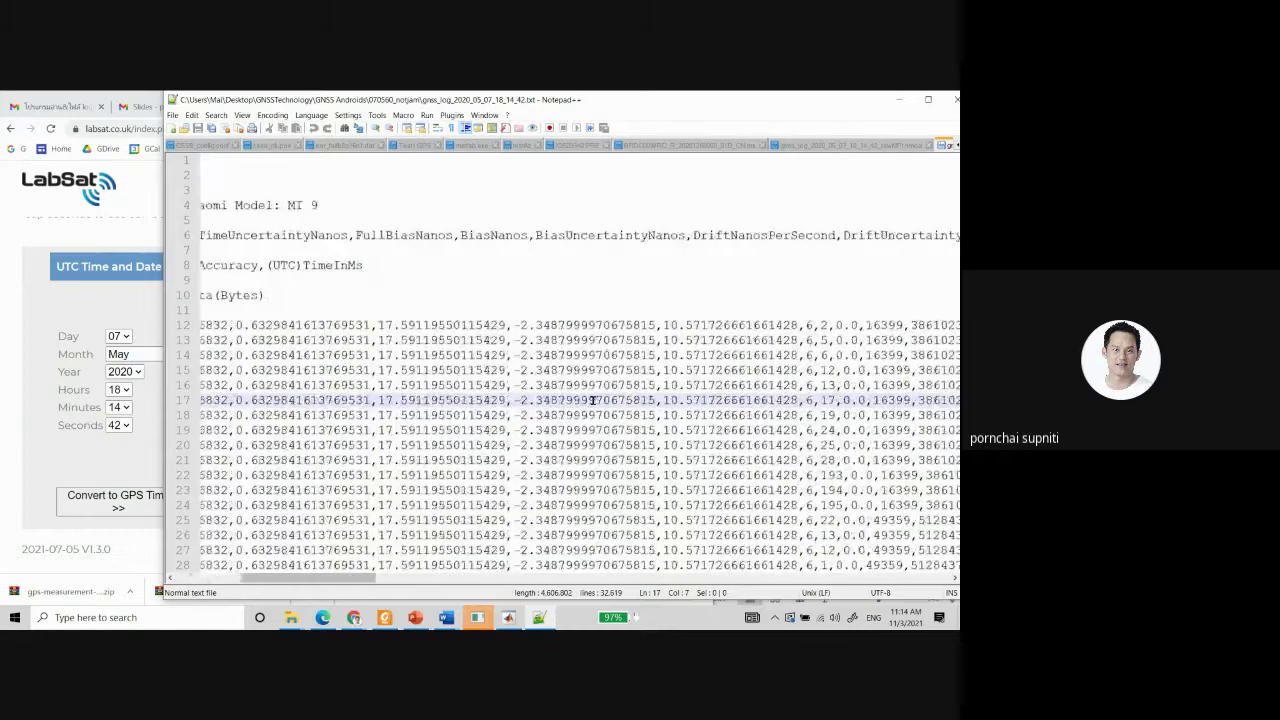
scroll(592, 400, "right", 8)
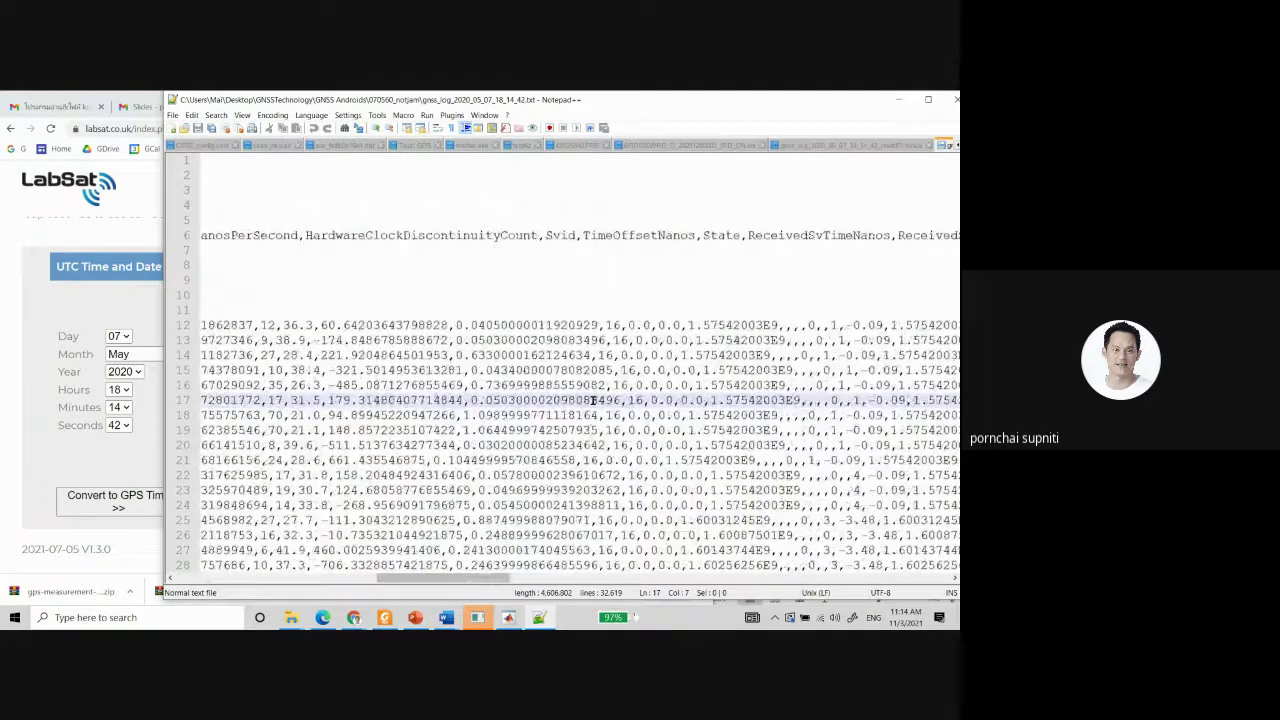
scroll(592, 400, "left", 10)
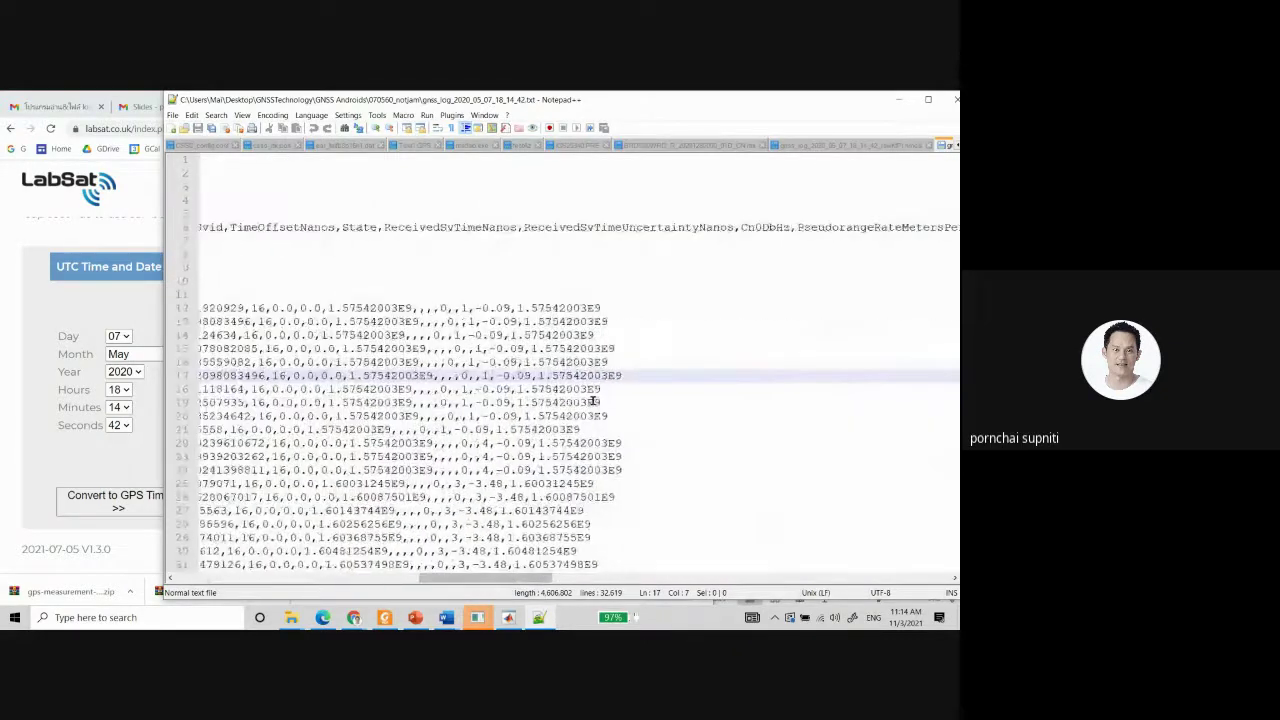
scroll(592, 400, "left", 10)
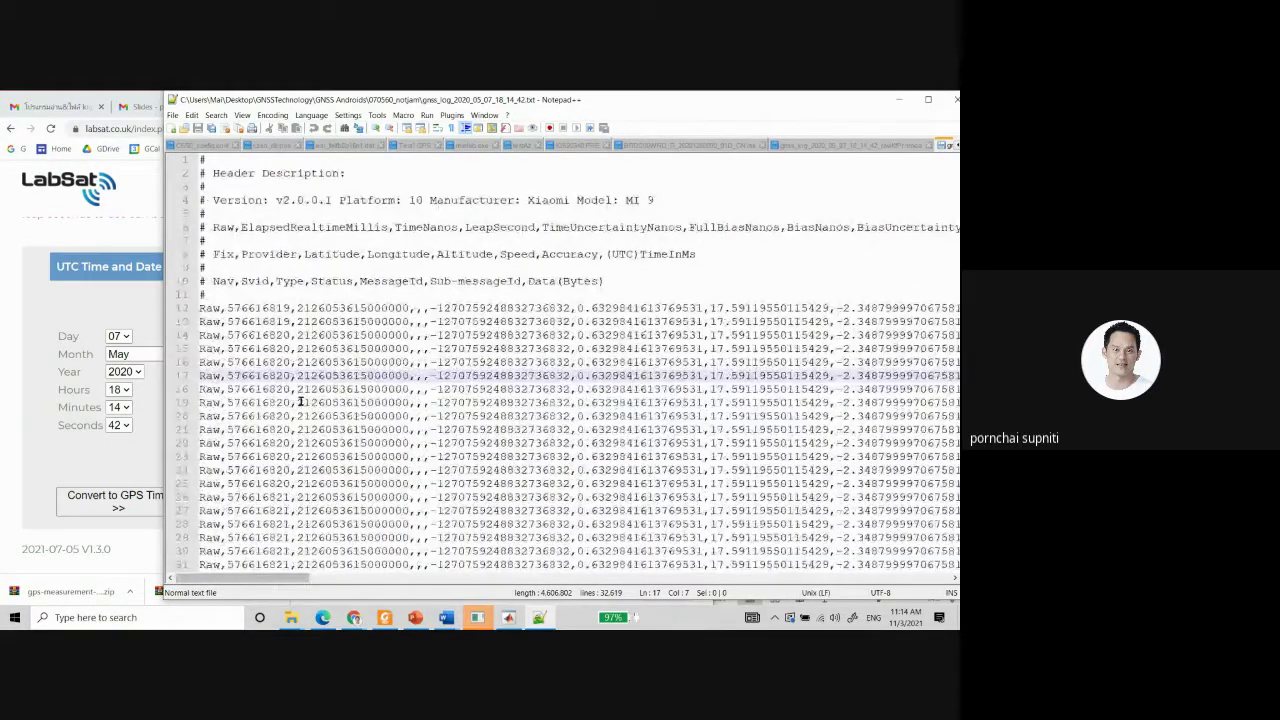
Highlight the digits of line 12's TimeNanos value, and place the cursor at the start of that value.
left_click(298, 442)
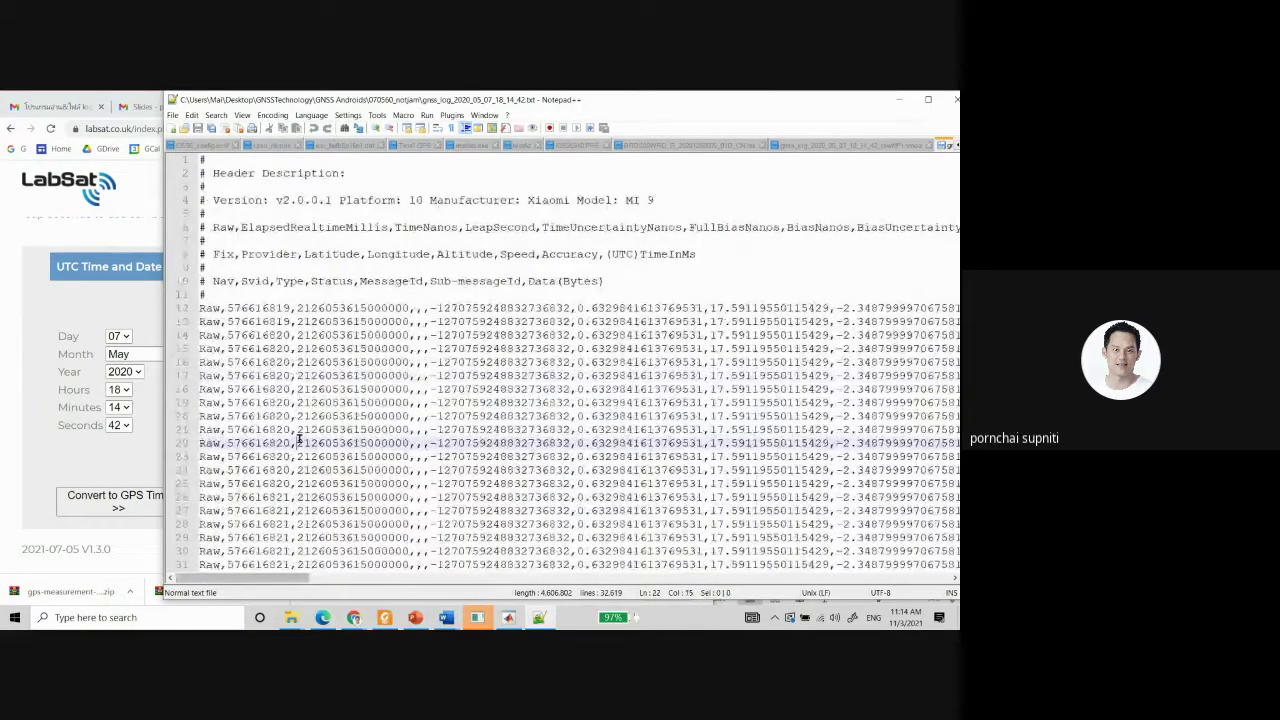
left_click(324, 297)
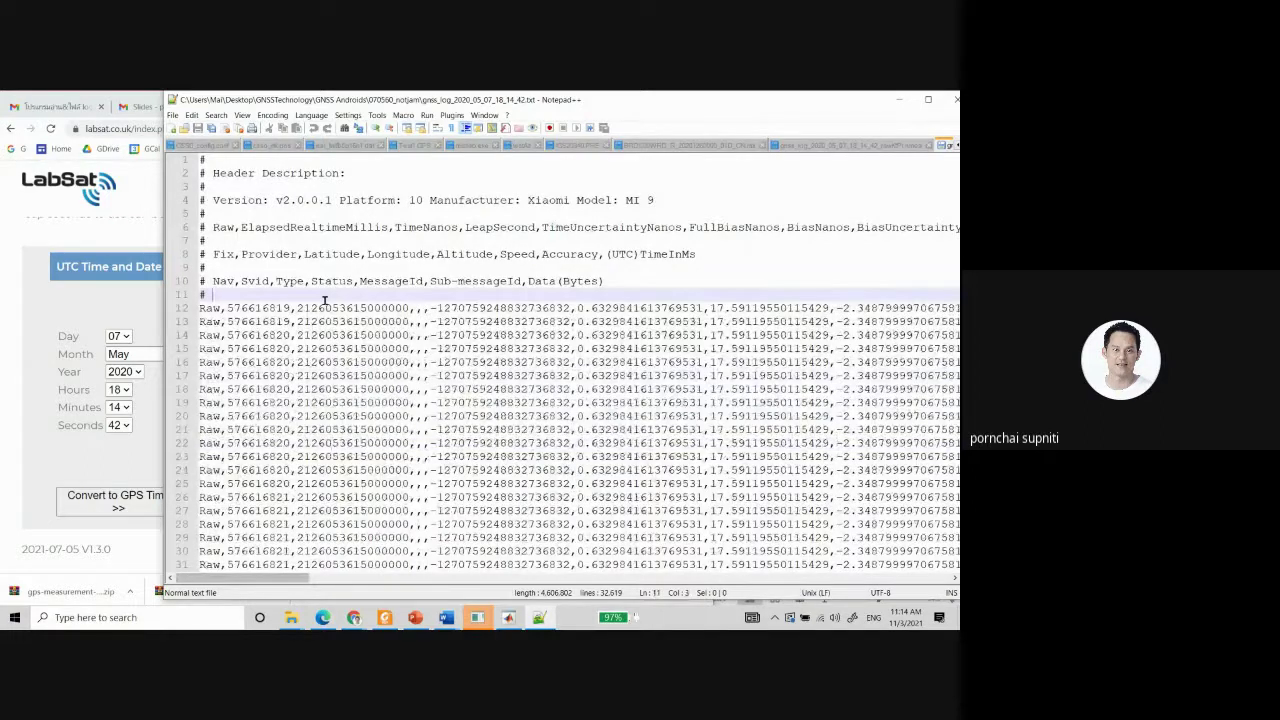
left_click_drag(298, 308, 409, 311)
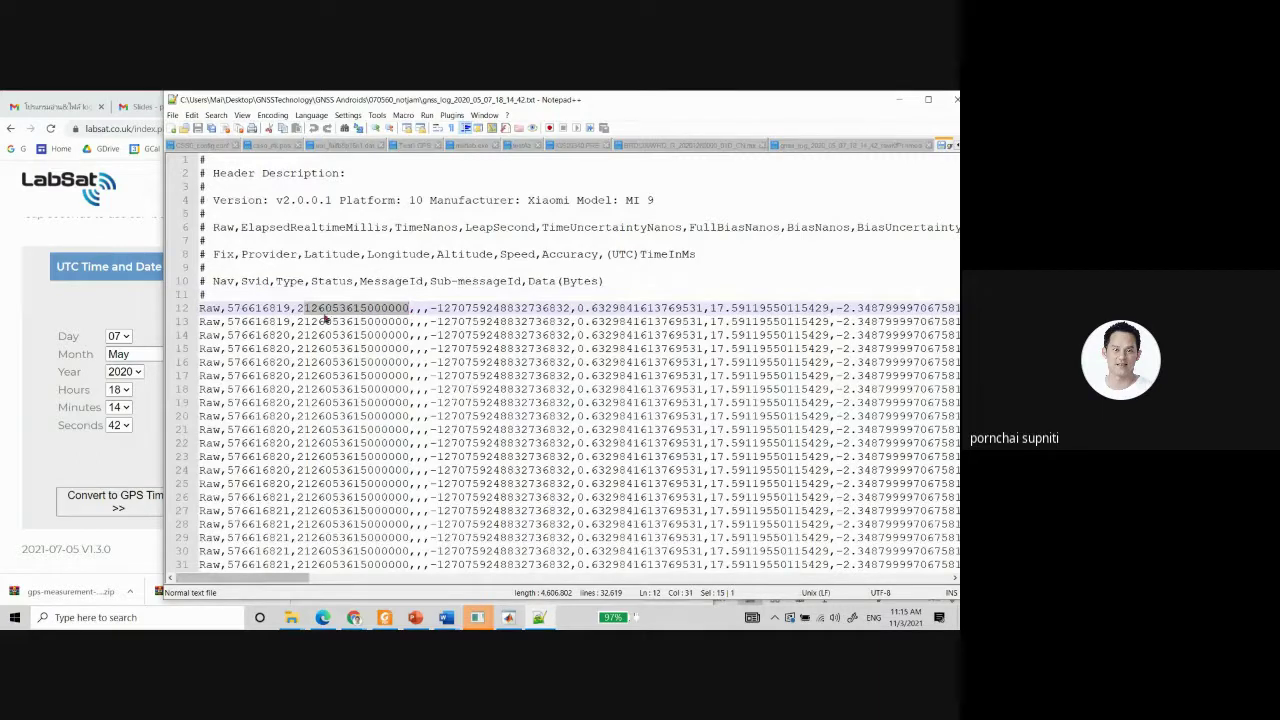
left_click(325, 310)
left_click(298, 308)
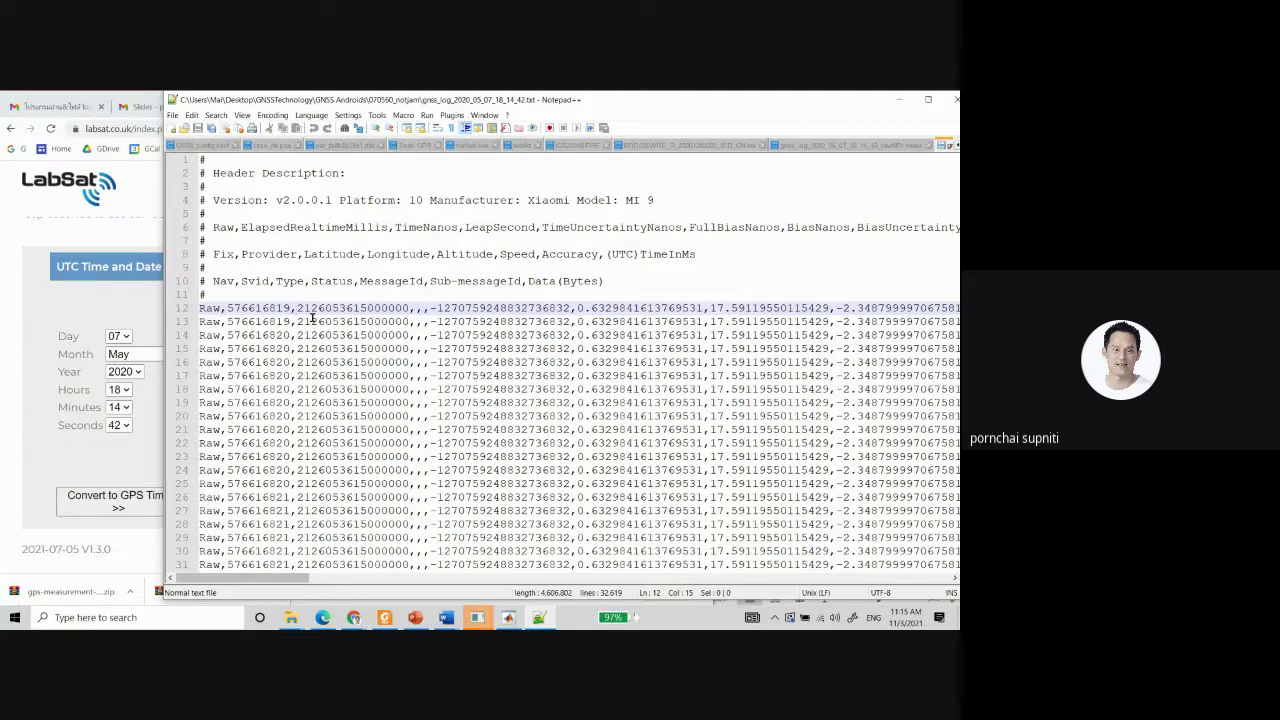
Step through the digits of line 13's TimeNanos value, advancing the cursor to column 23.
left_click(313, 319)
key("Right")
key("Right")
key("Right")
key("Right")
key("Right")
key("Right")
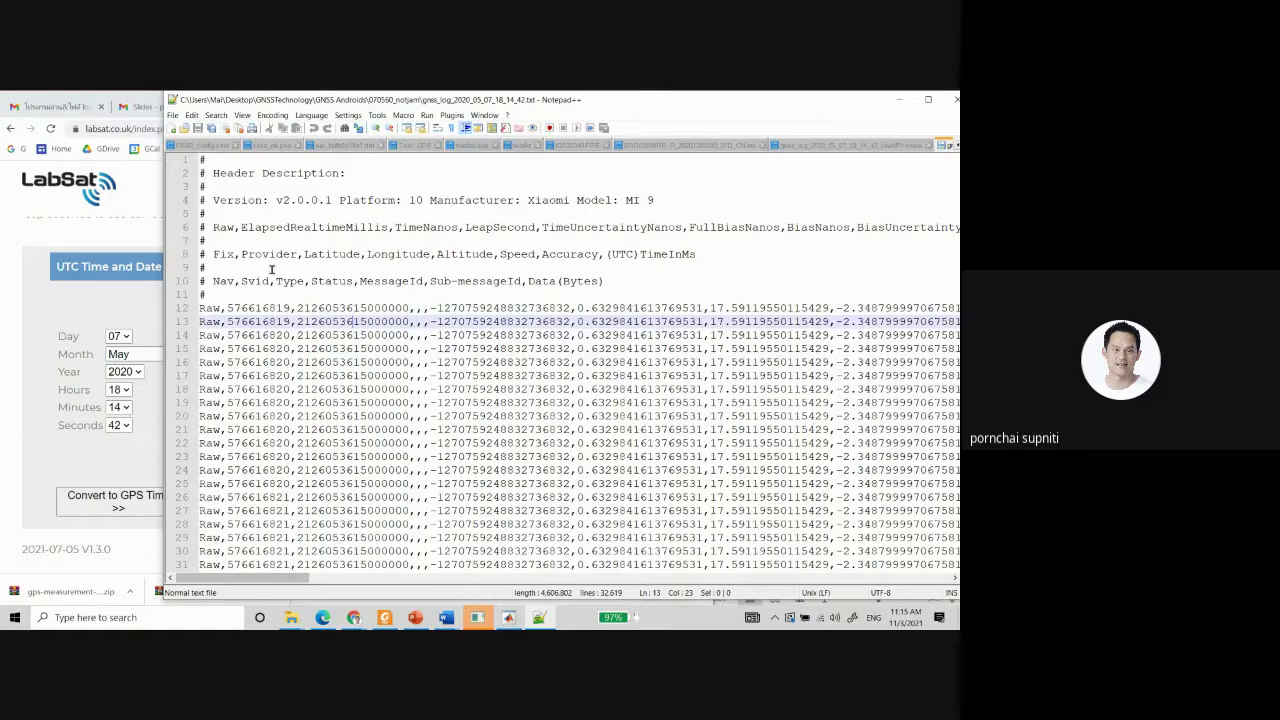
Examine the log's header fields up to the pseudorange rate columns, and return to the TimeNanos and FullBiasNanos fields.
scroll(268, 502, "down", 6)
scroll(268, 502, "up", 6)
scroll(606, 312, "right", 1)
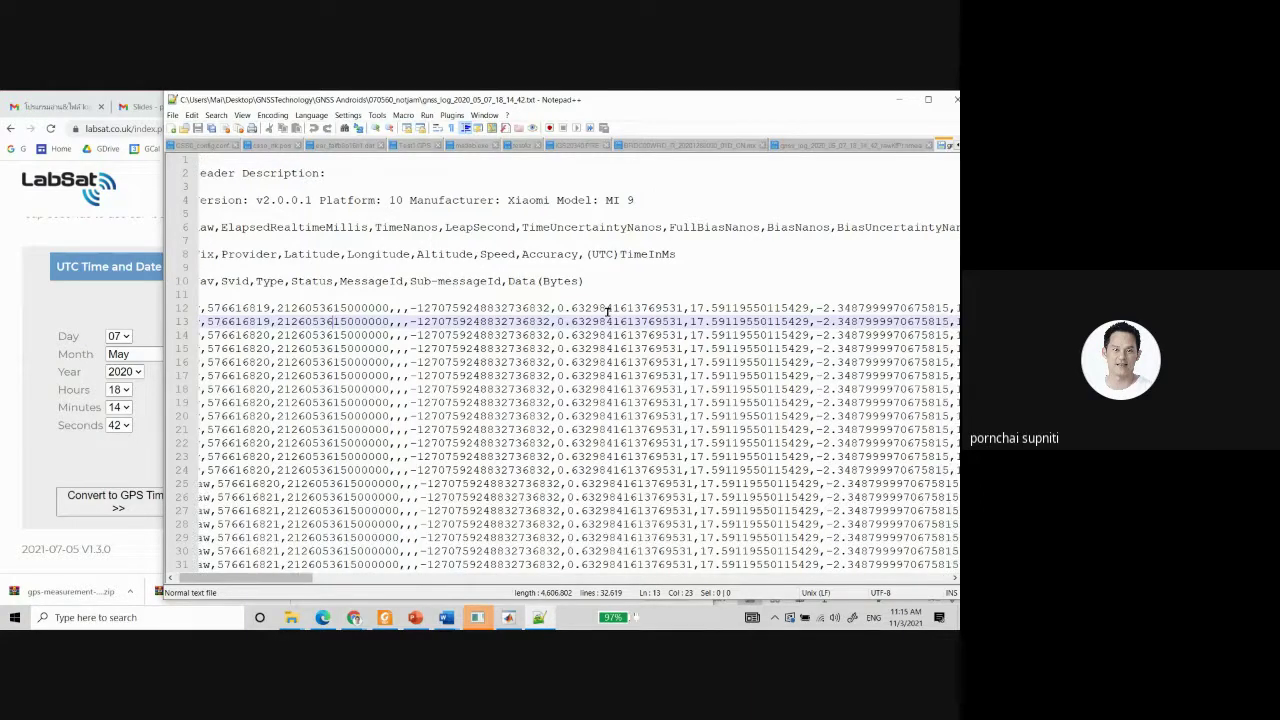
scroll(606, 312, "right", 5)
scroll(606, 312, "right", 10)
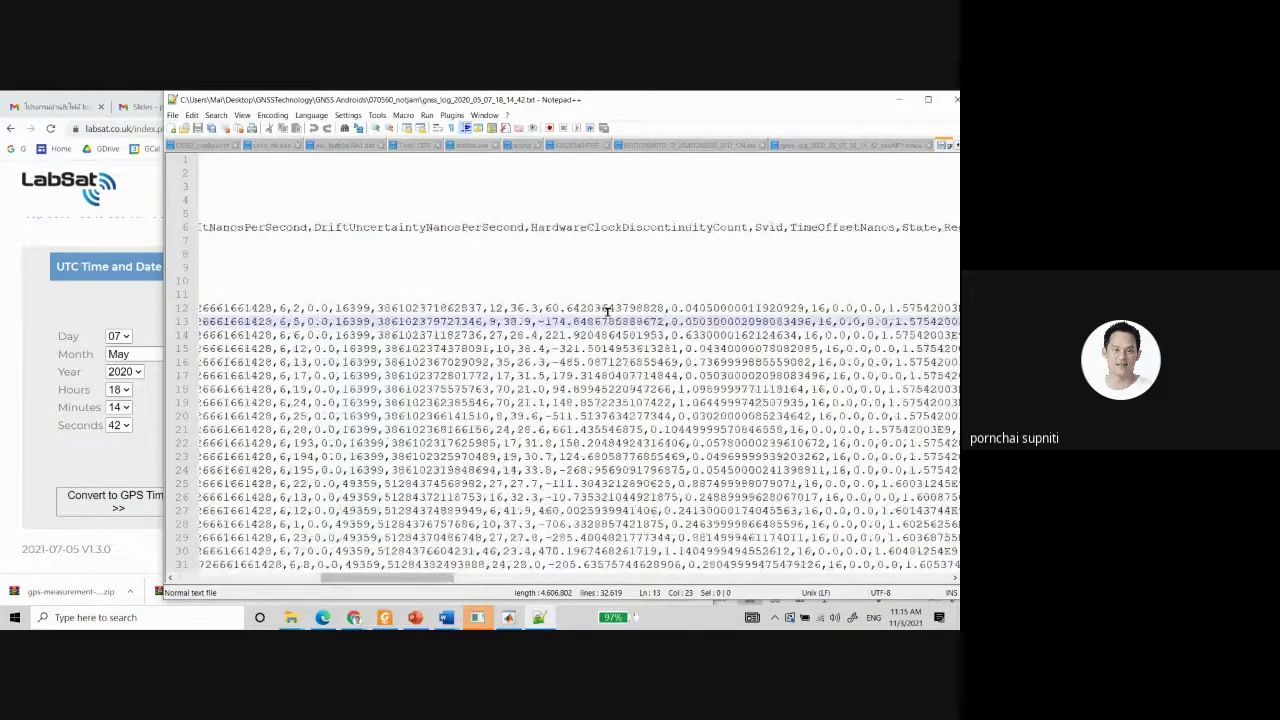
scroll(606, 312, "right", 4)
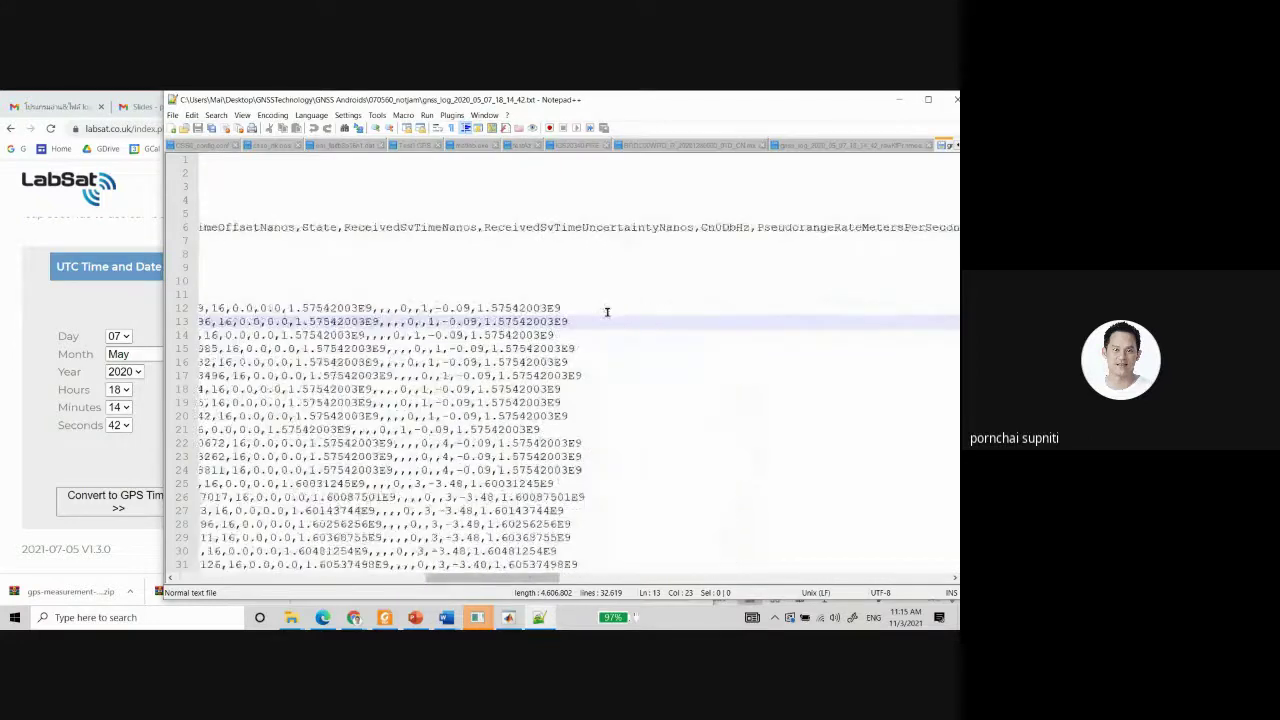
scroll(692, 397, "right", 3)
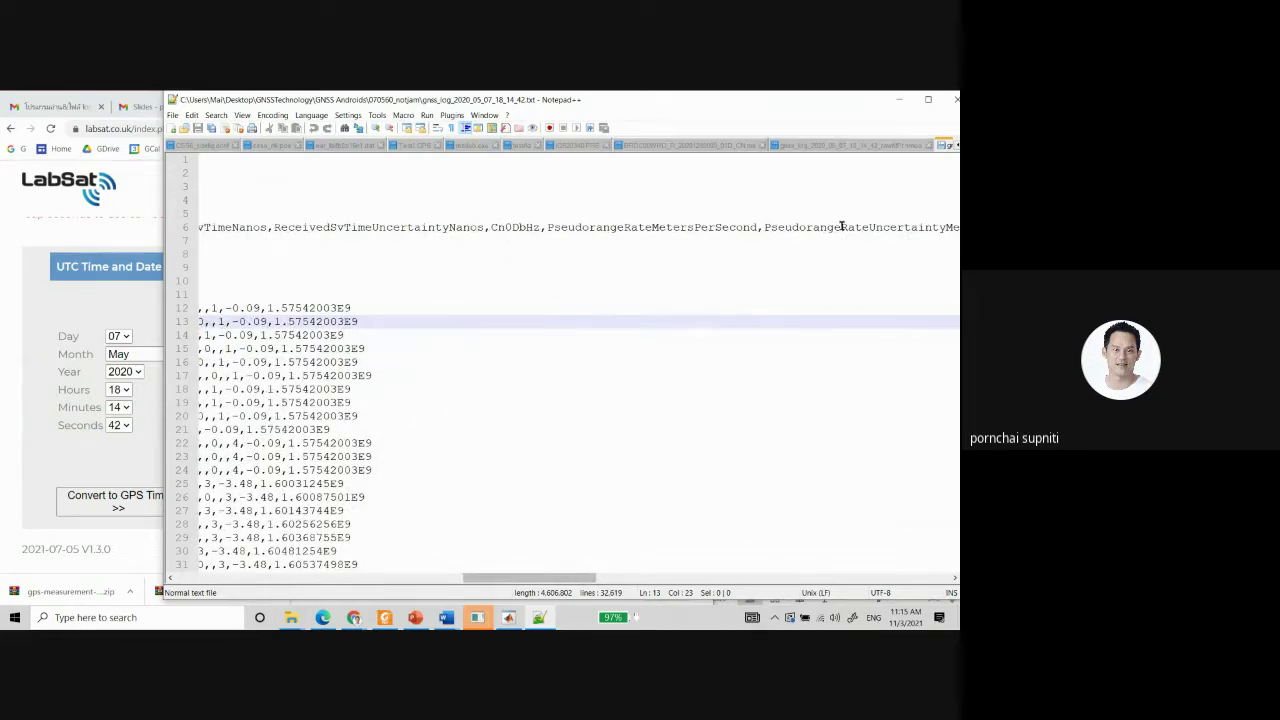
scroll(664, 266, "left", 10)
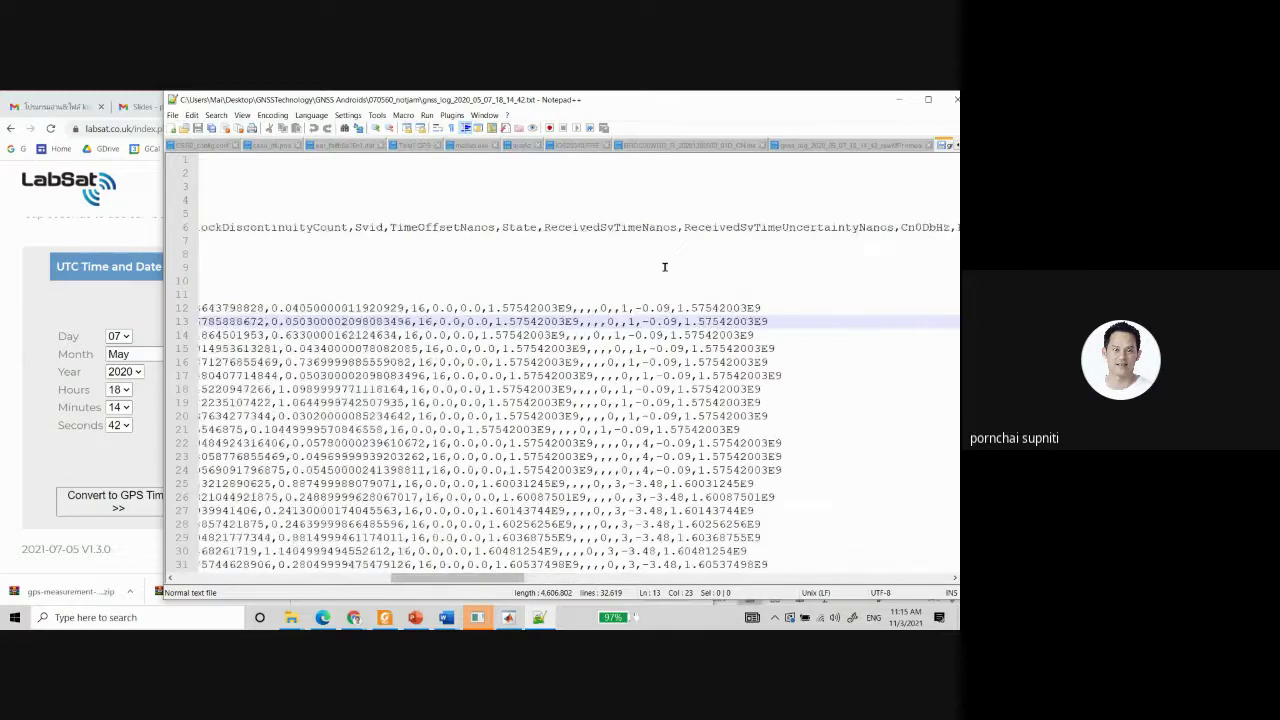
scroll(664, 266, "left", 10)
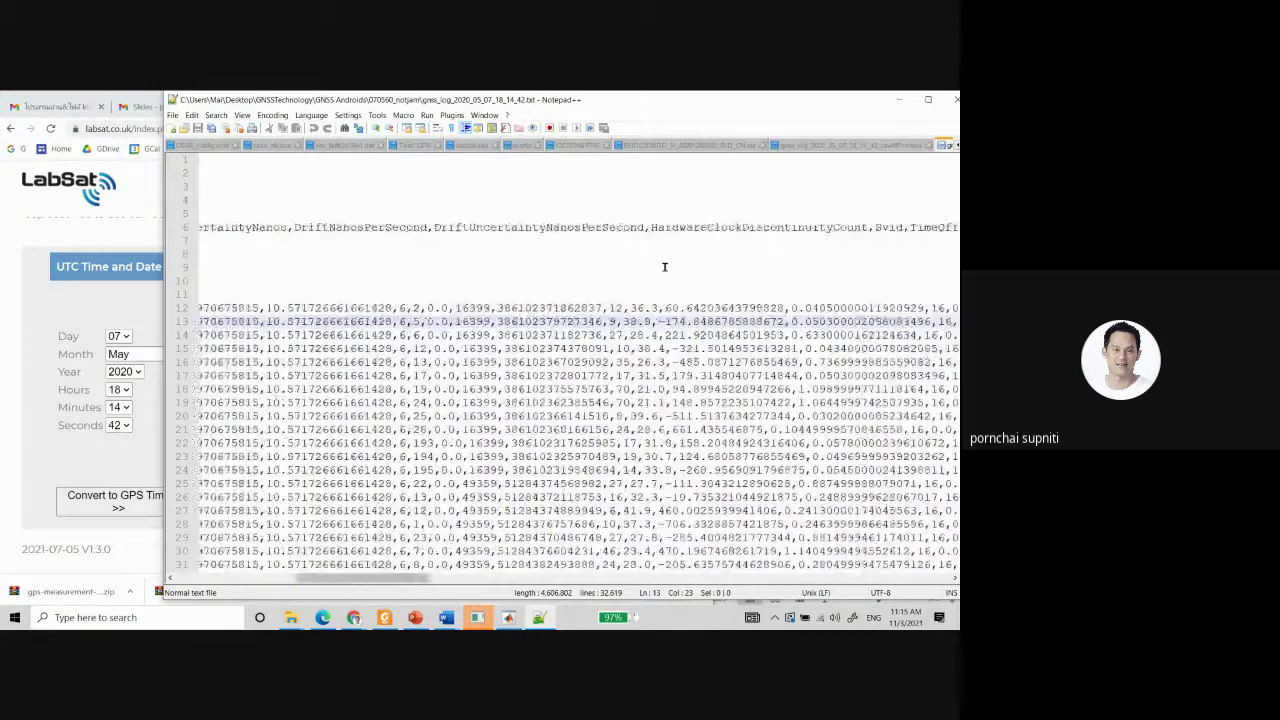
scroll(664, 266, "left", 5)
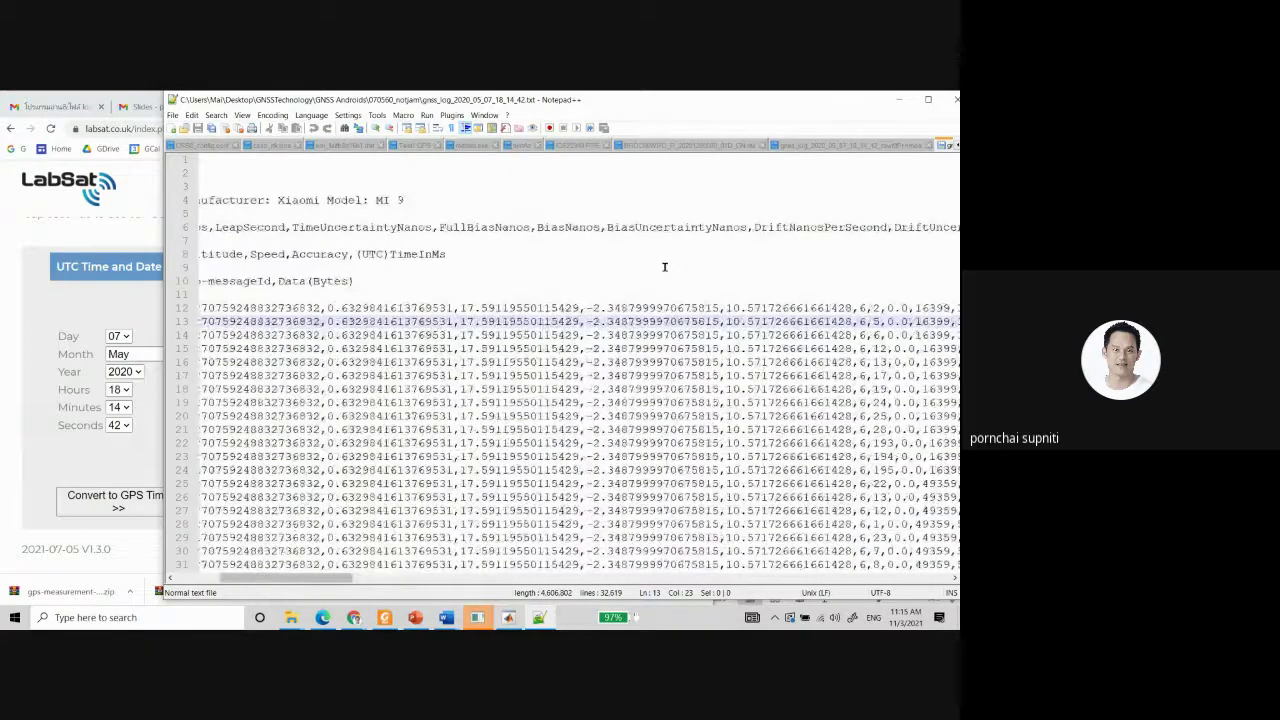
scroll(664, 266, "left", 5)
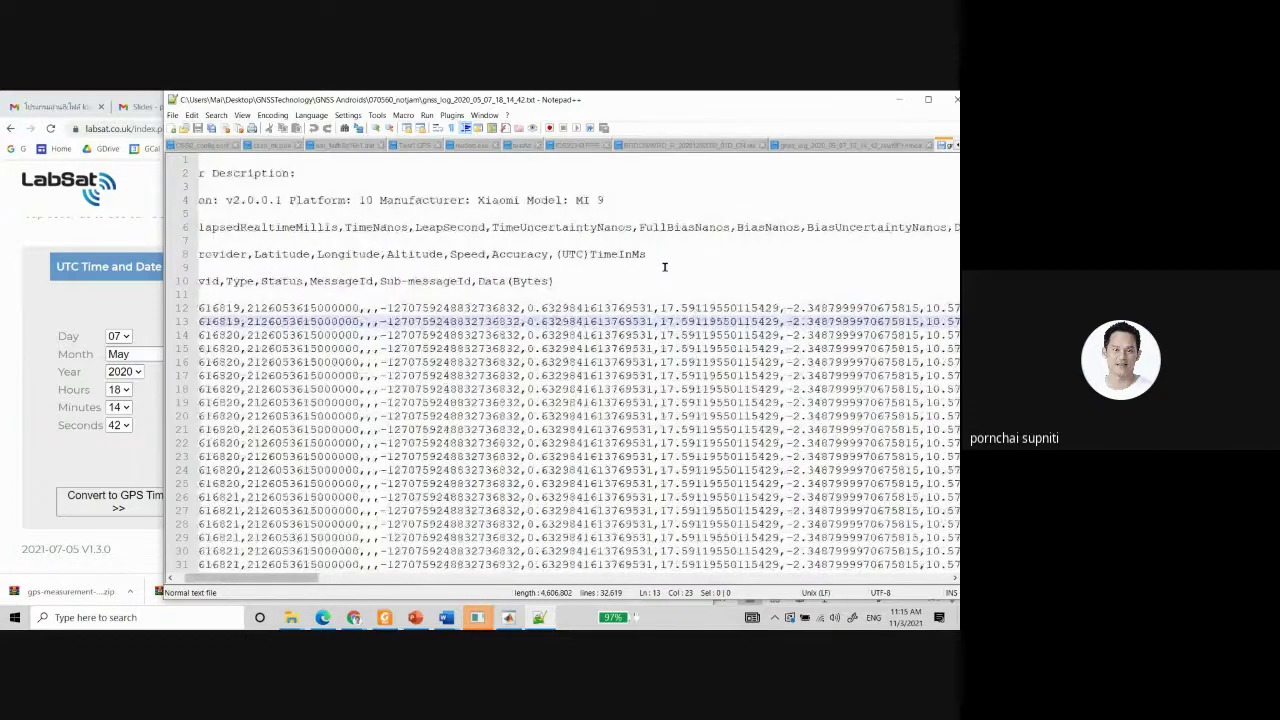
Compare the Svid, State and ReceivedSvTimeNanos header fields with the values in the raw data rows.
scroll(664, 266, "right", 10)
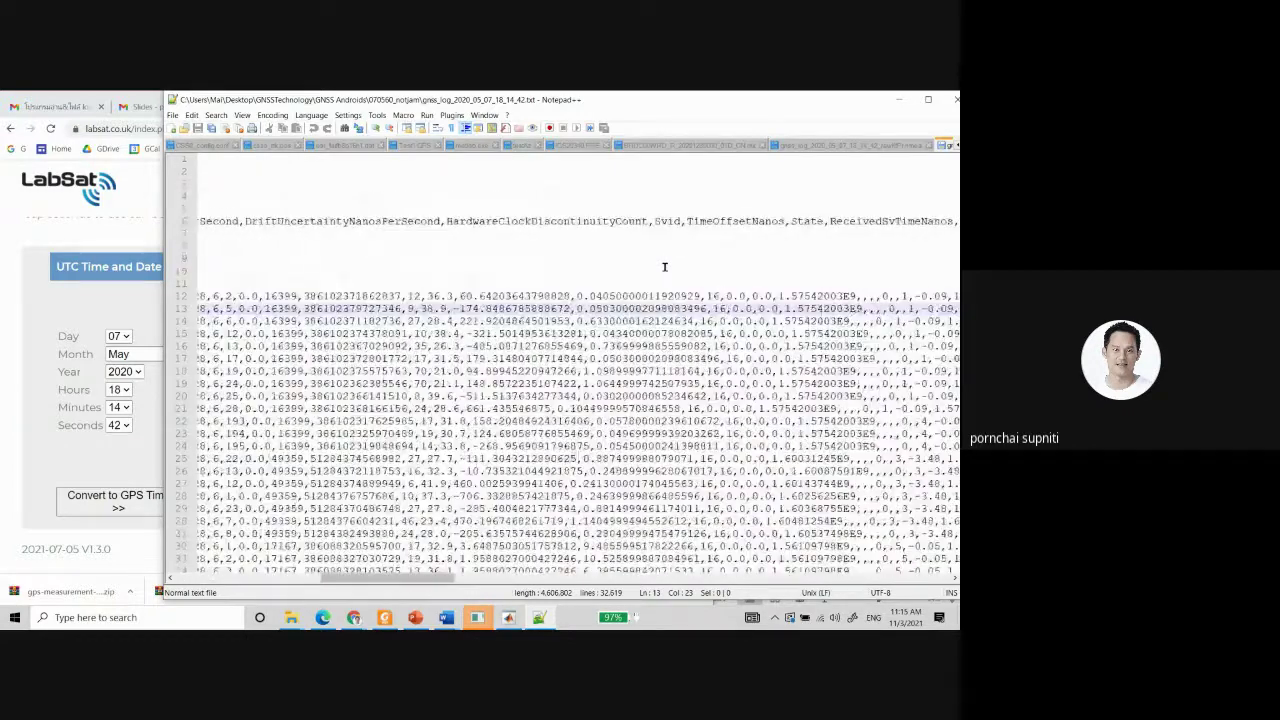
scroll(664, 266, "right", 10)
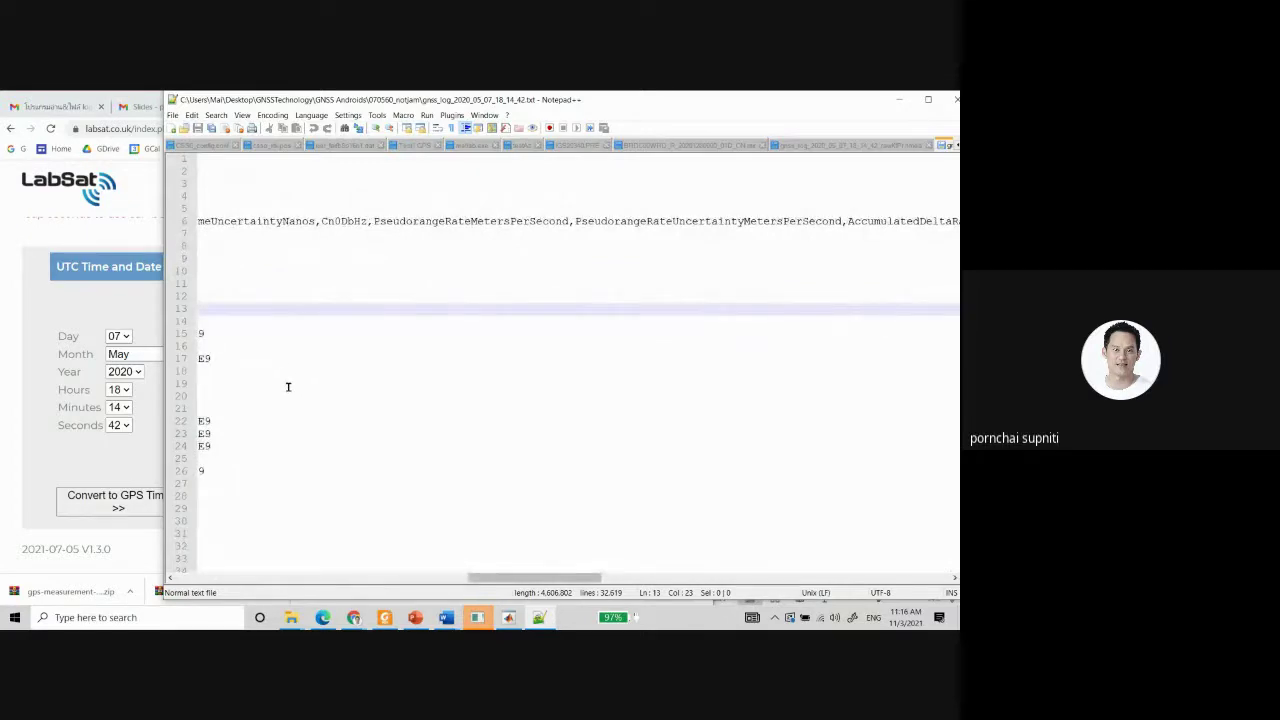
scroll(650, 268, "left", 10)
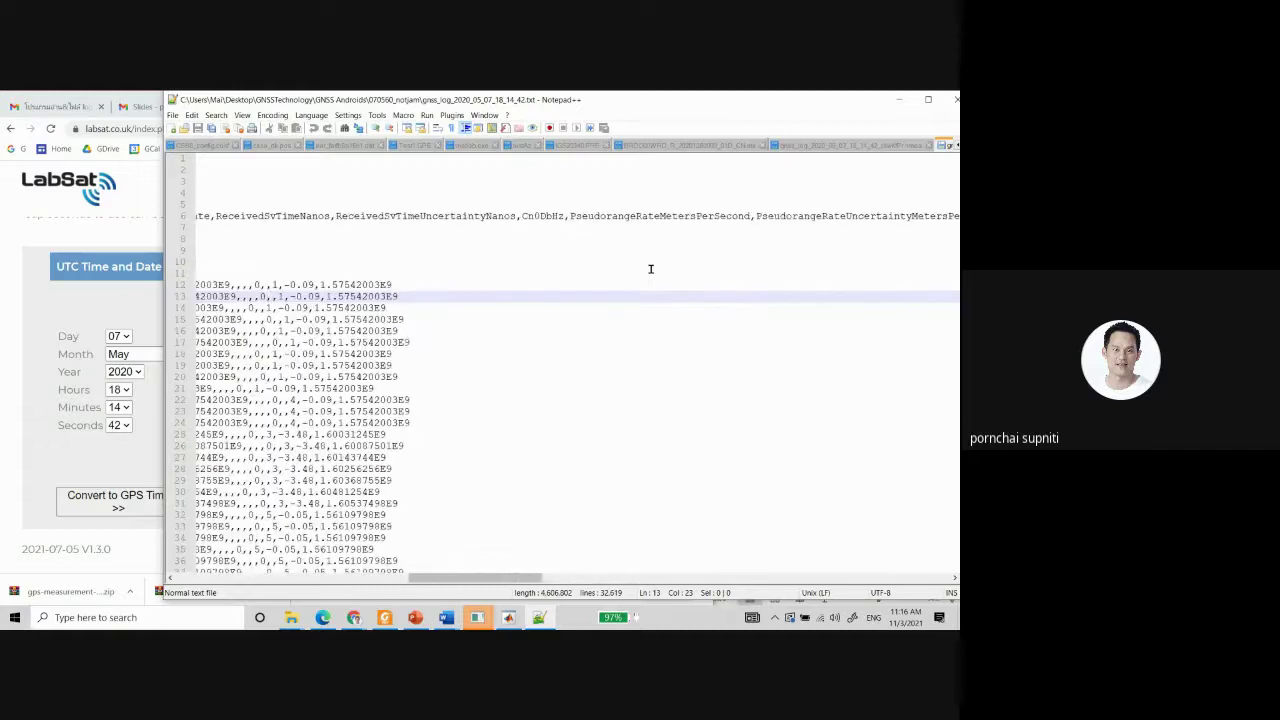
scroll(650, 268, "left", 10)
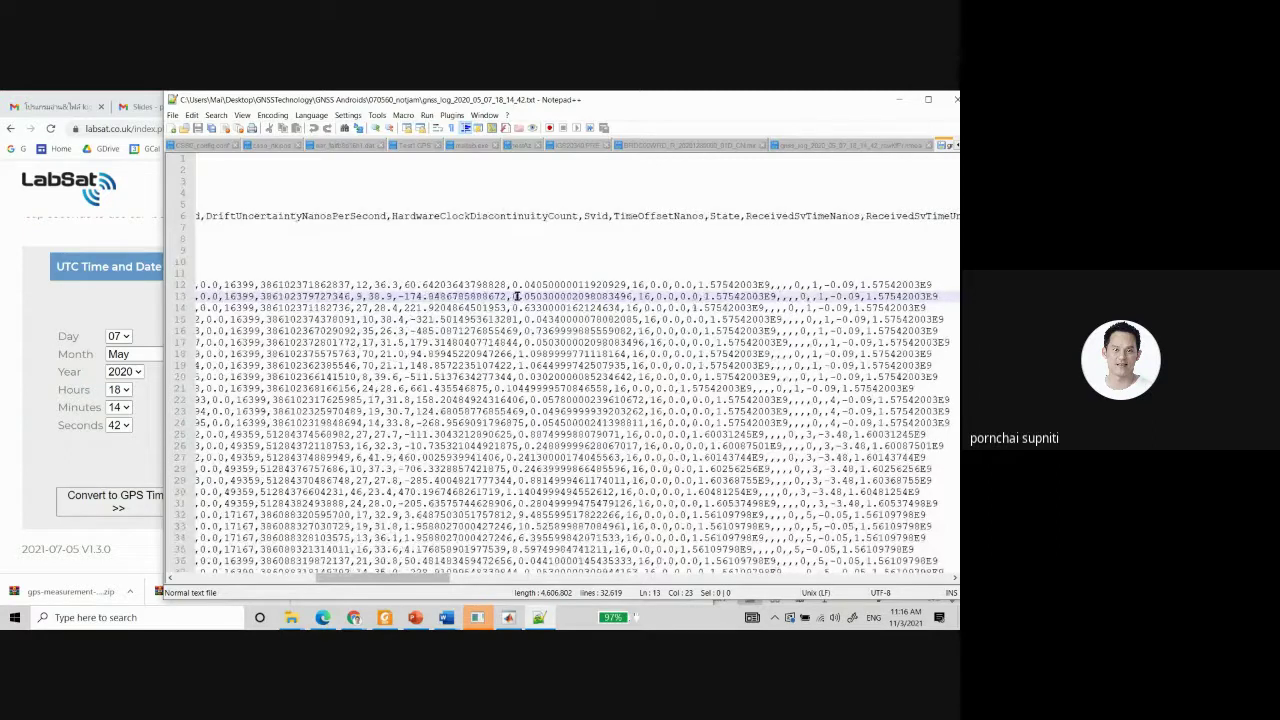
Examine the header's remaining carrier phase, SNR, constellation and frequency fields, check the pseudorange rate fields again, and minimize the log window.
scroll(778, 333, "right", 15)
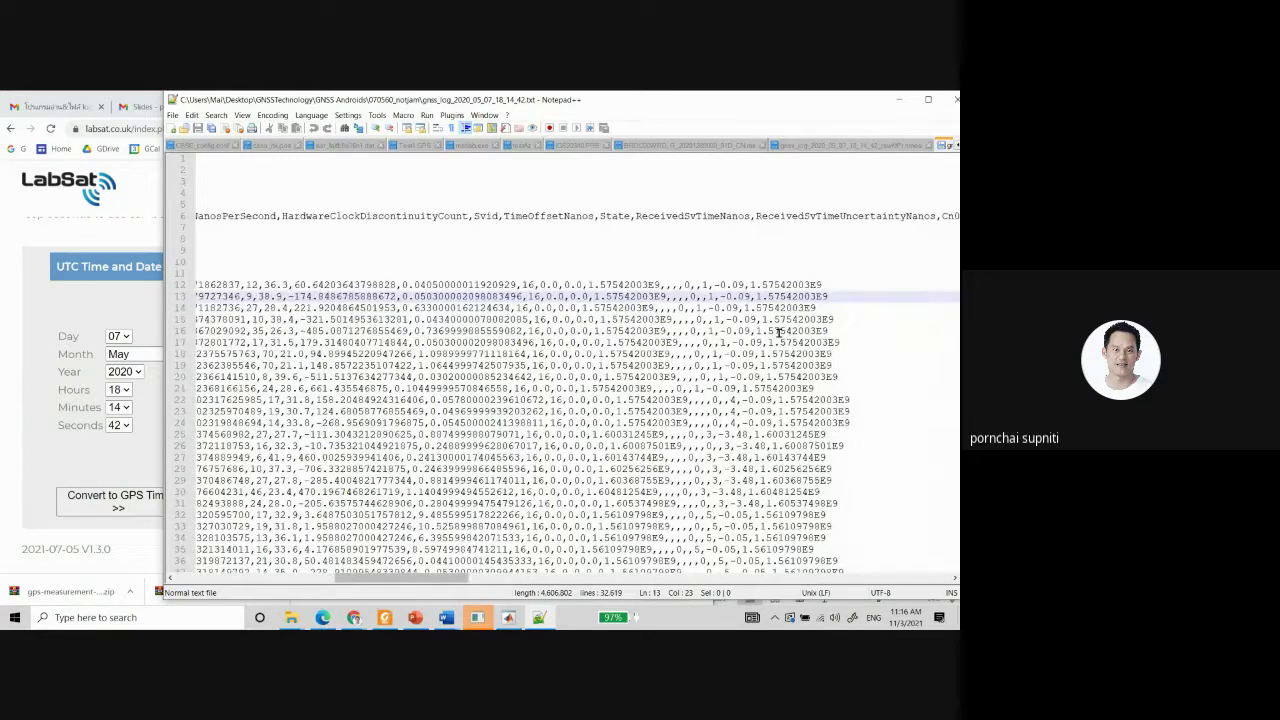
scroll(778, 333, "right", 15)
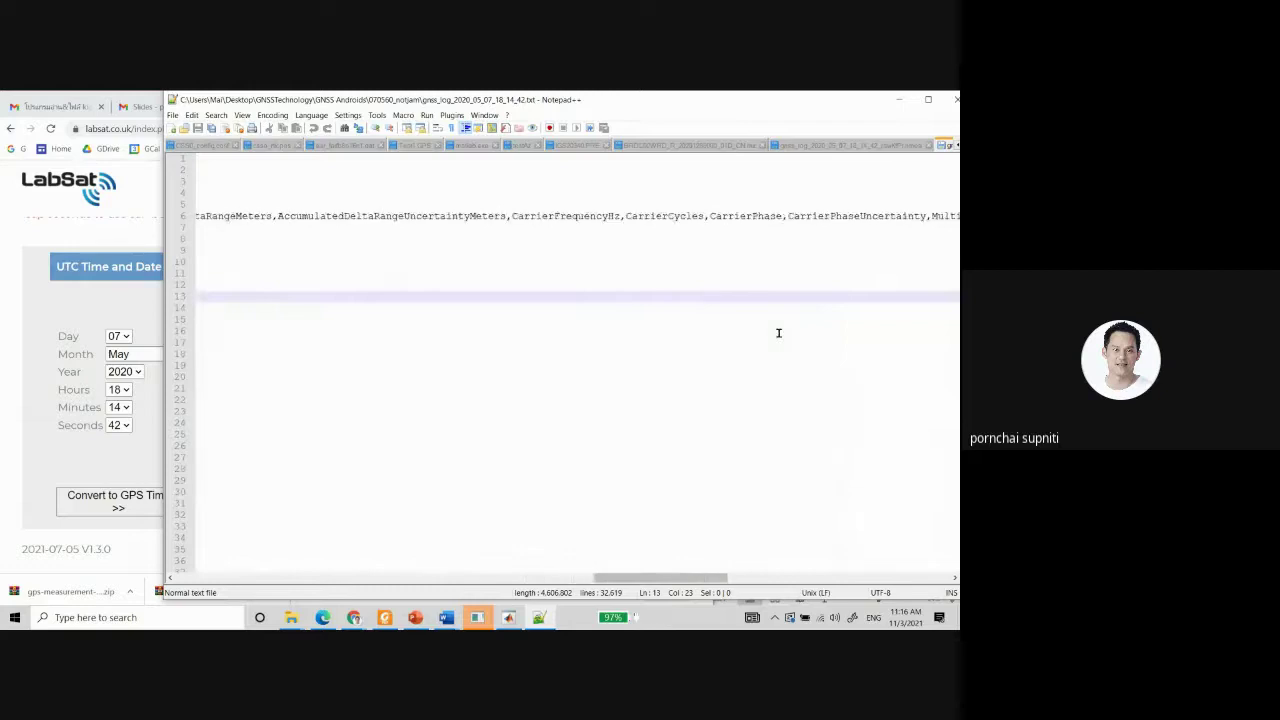
scroll(778, 333, "left", 3)
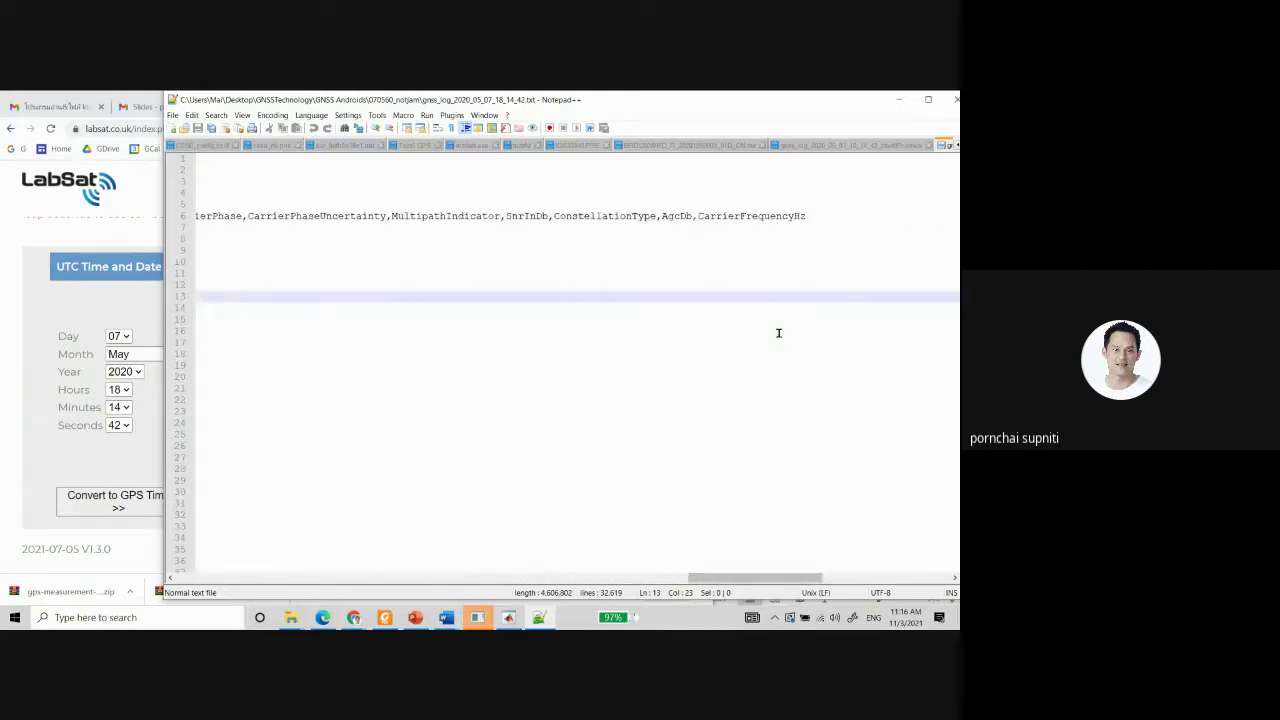
scroll(778, 333, "down", 1, "ctrl")
scroll(778, 333, "left", 3)
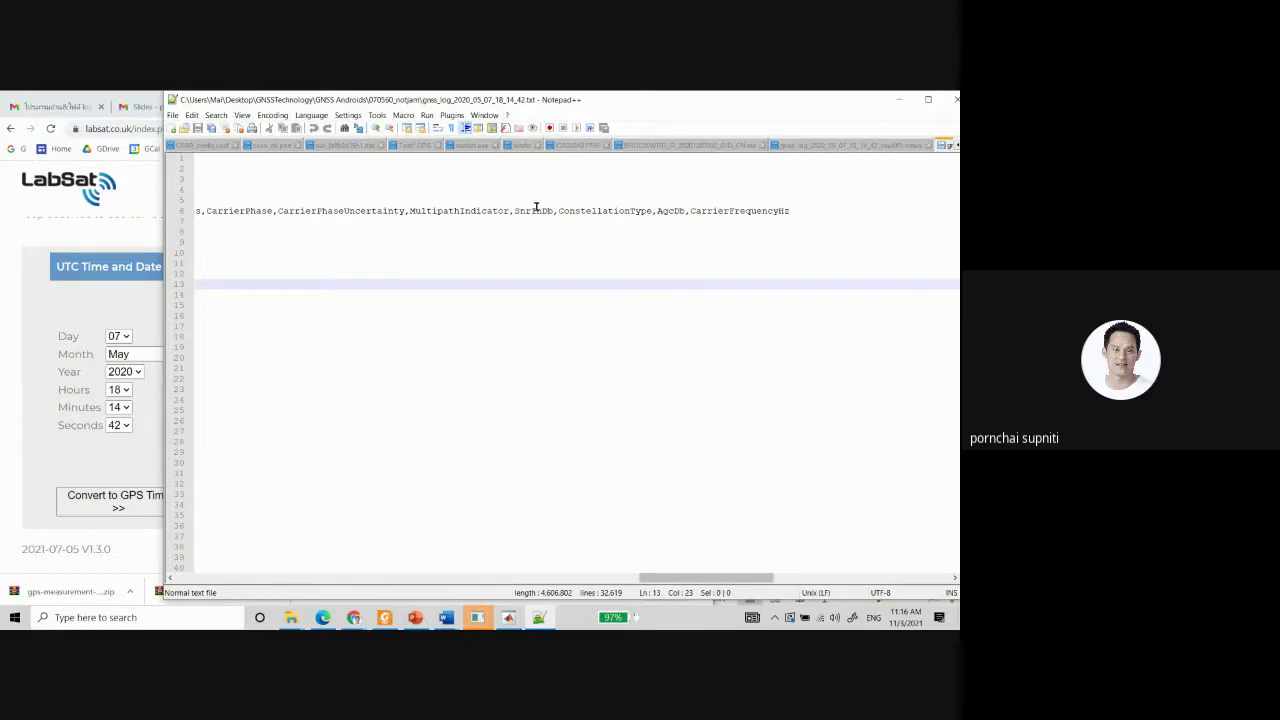
scroll(506, 207, "left", 5)
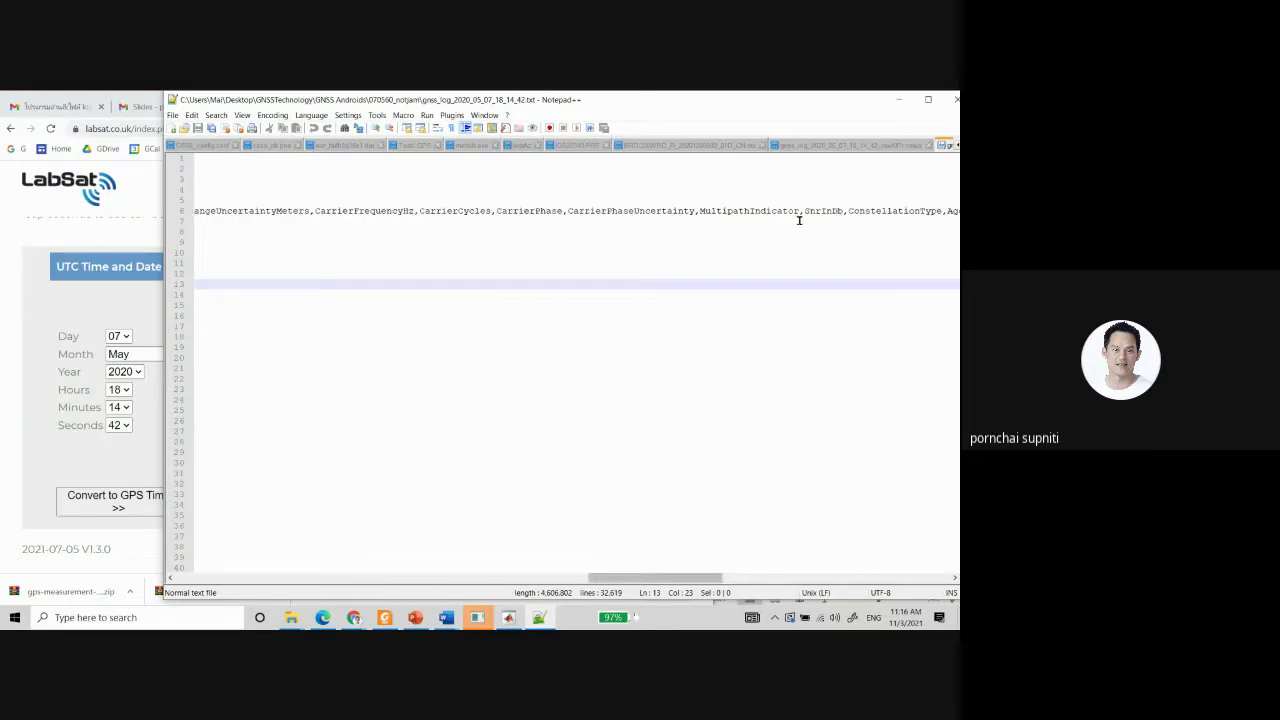
scroll(489, 295, "down", 3, "ctrl")
scroll(489, 295, "down", 3, "ctrl")
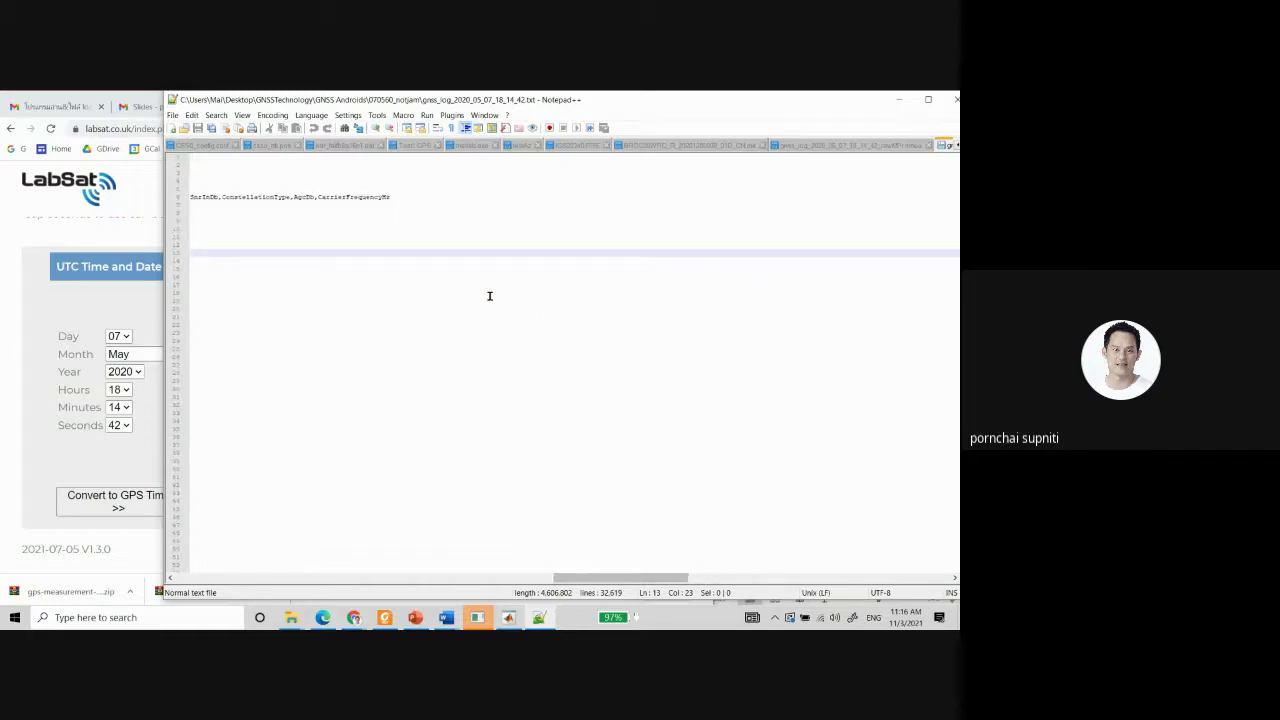
scroll(570, 200, "up", 3, "ctrl")
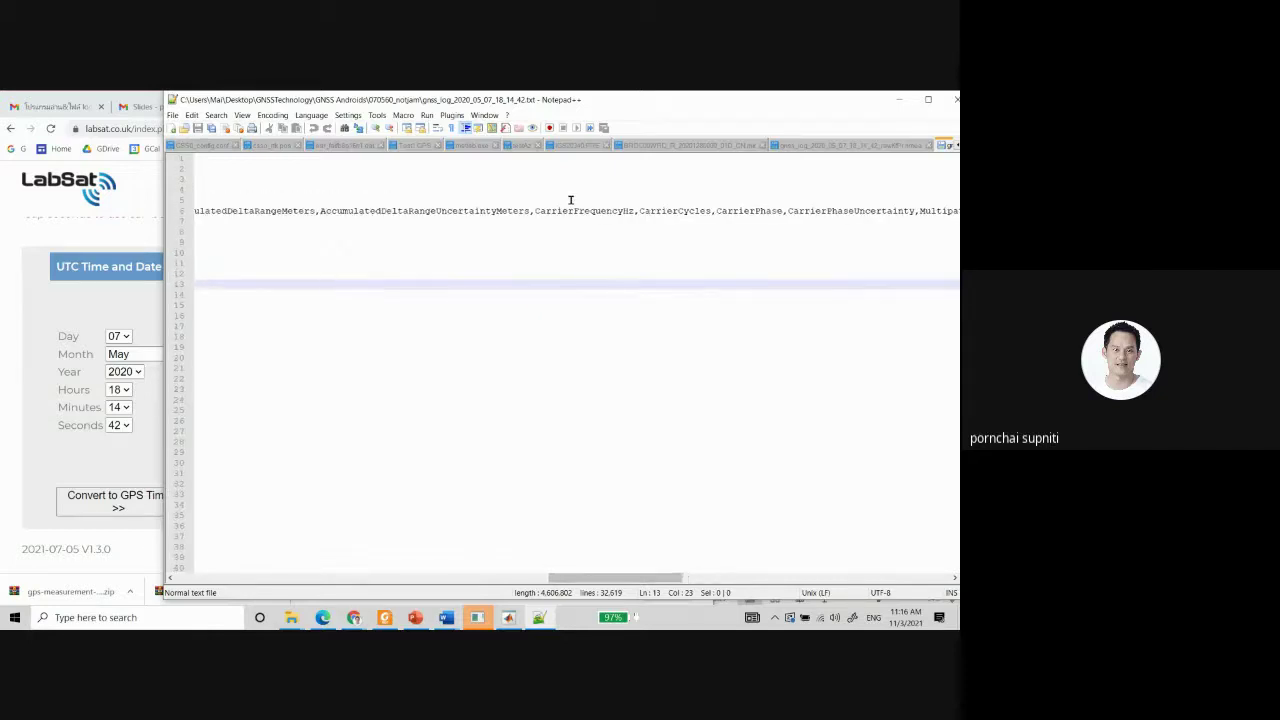
scroll(548, 228, "left", 3)
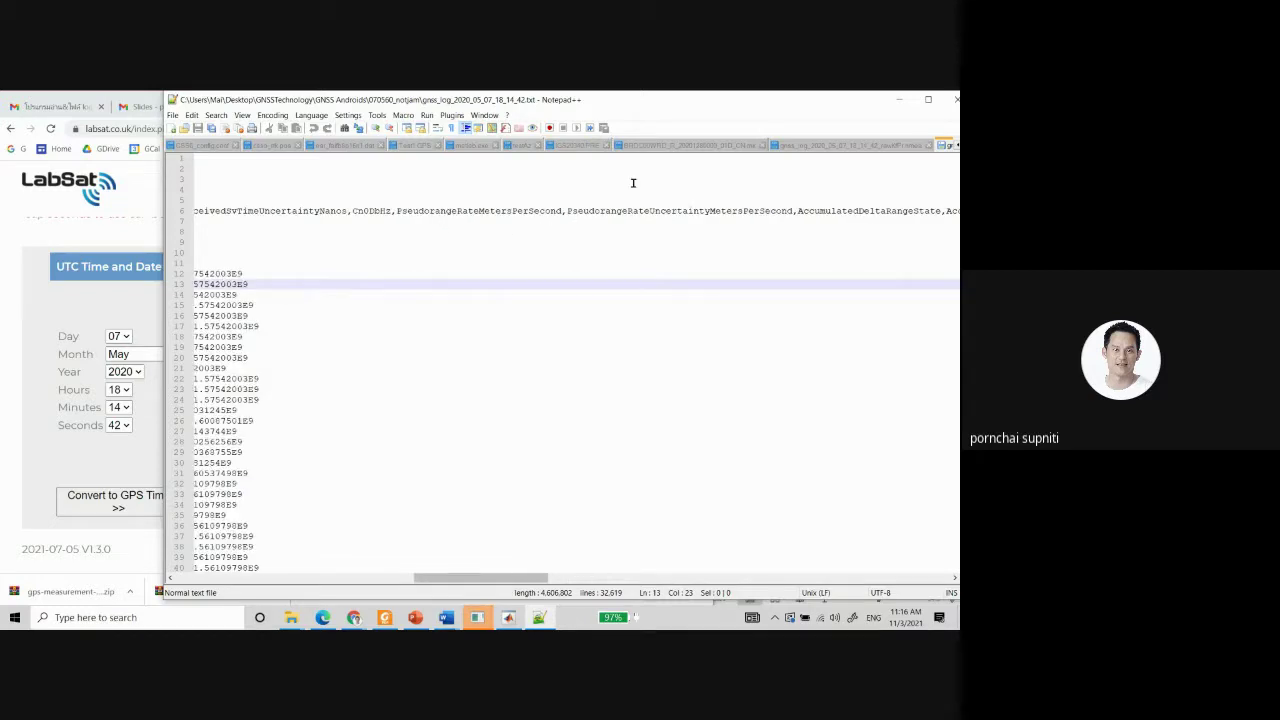
left_click(895, 101)
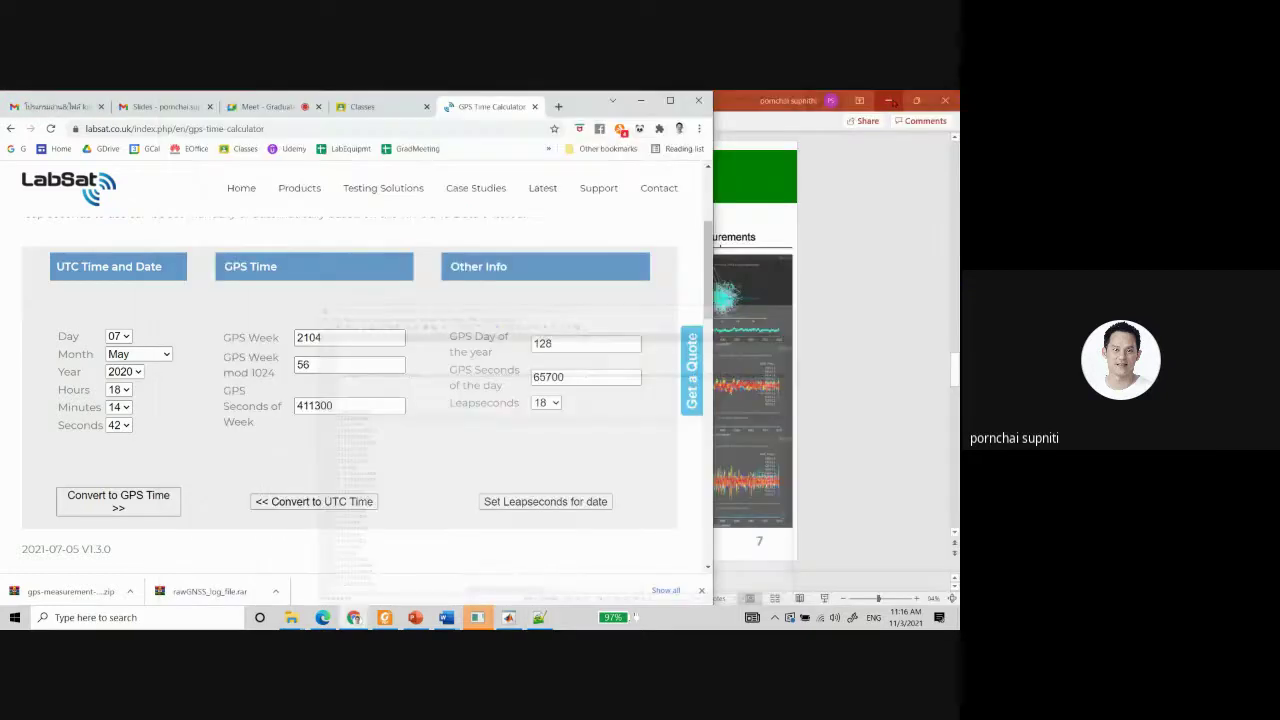
Open the raw CSV file from the 070560_notjam folder in Excel.
mouse_move(368, 617)
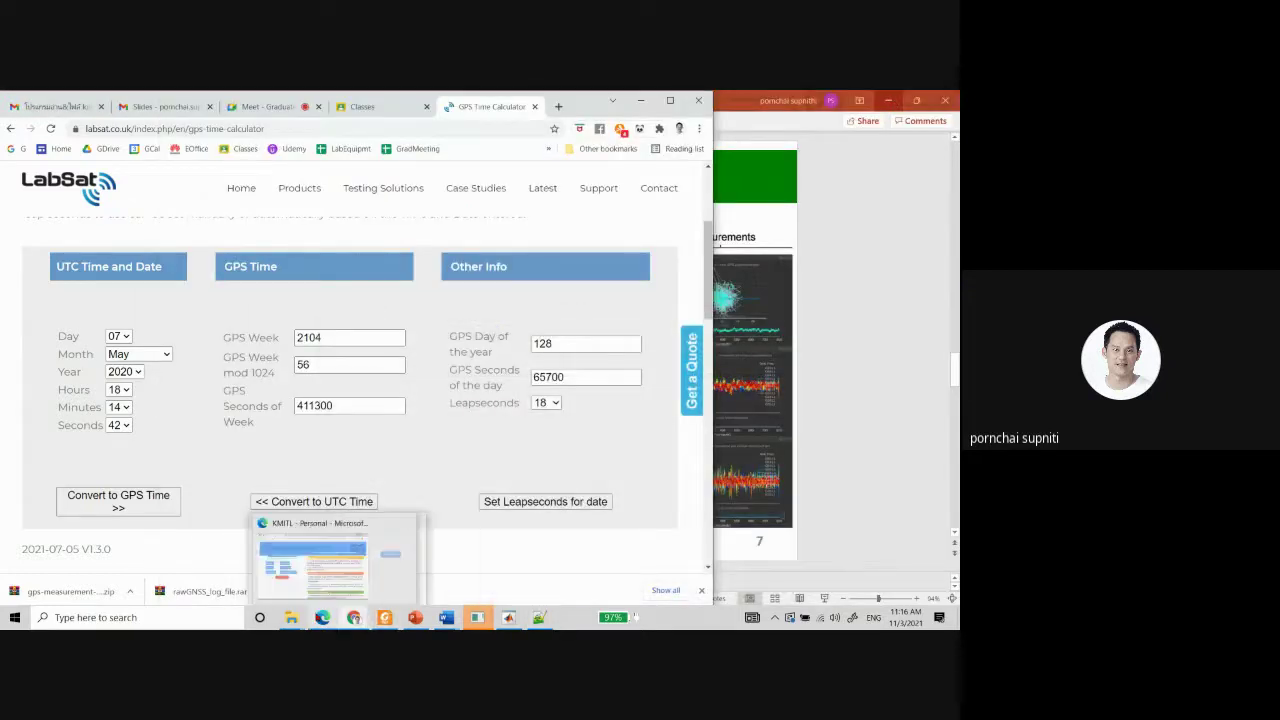
mouse_move(291, 617)
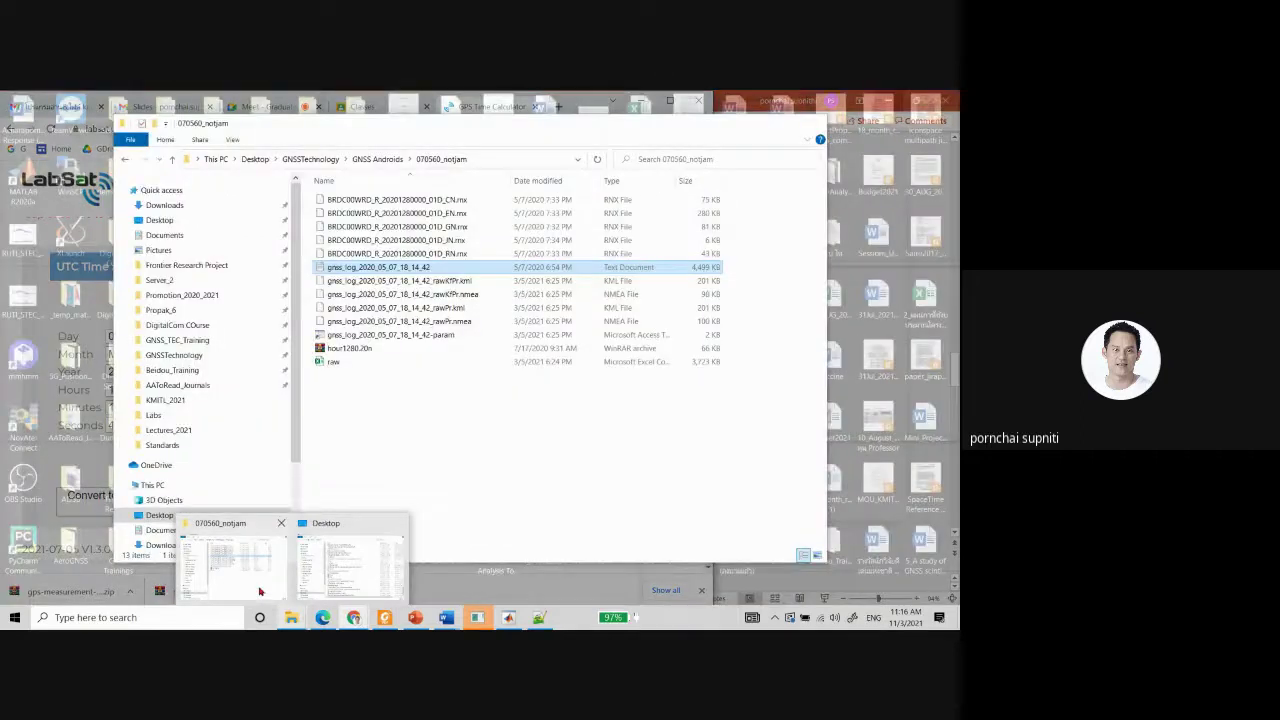
left_click(259, 592)
left_click_drag(337, 480, 333, 362)
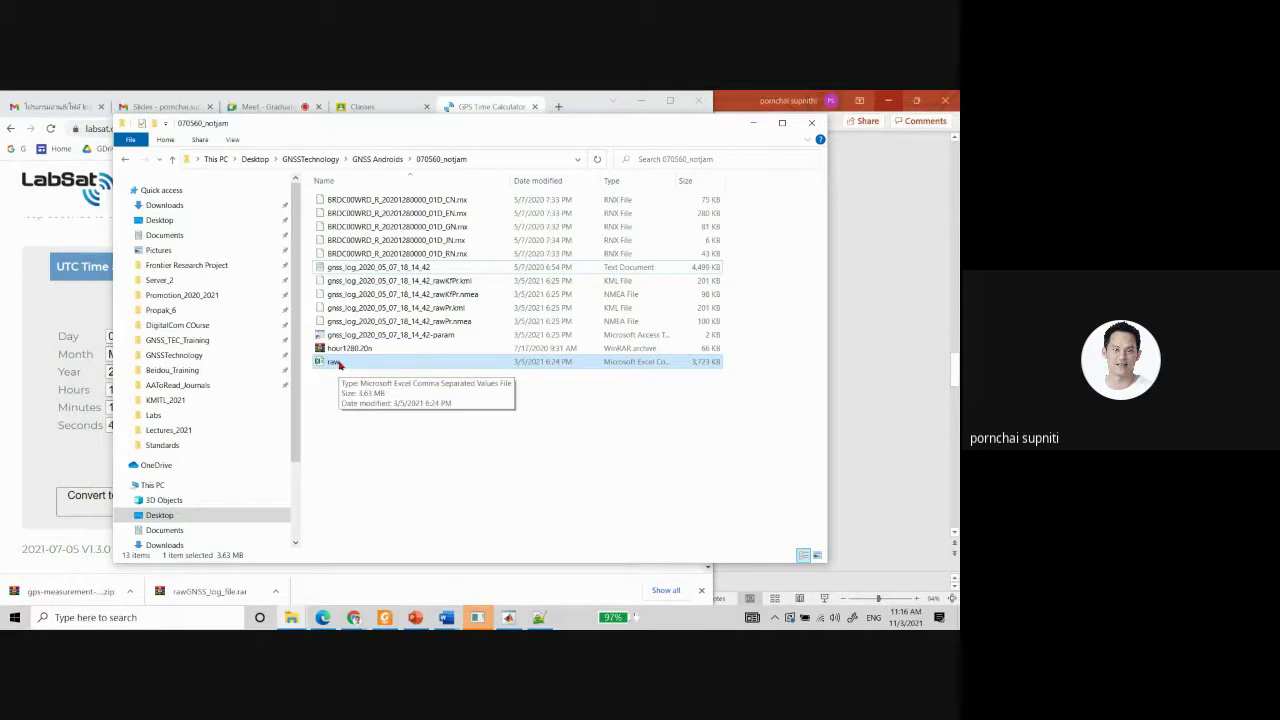
double_click(338, 364)
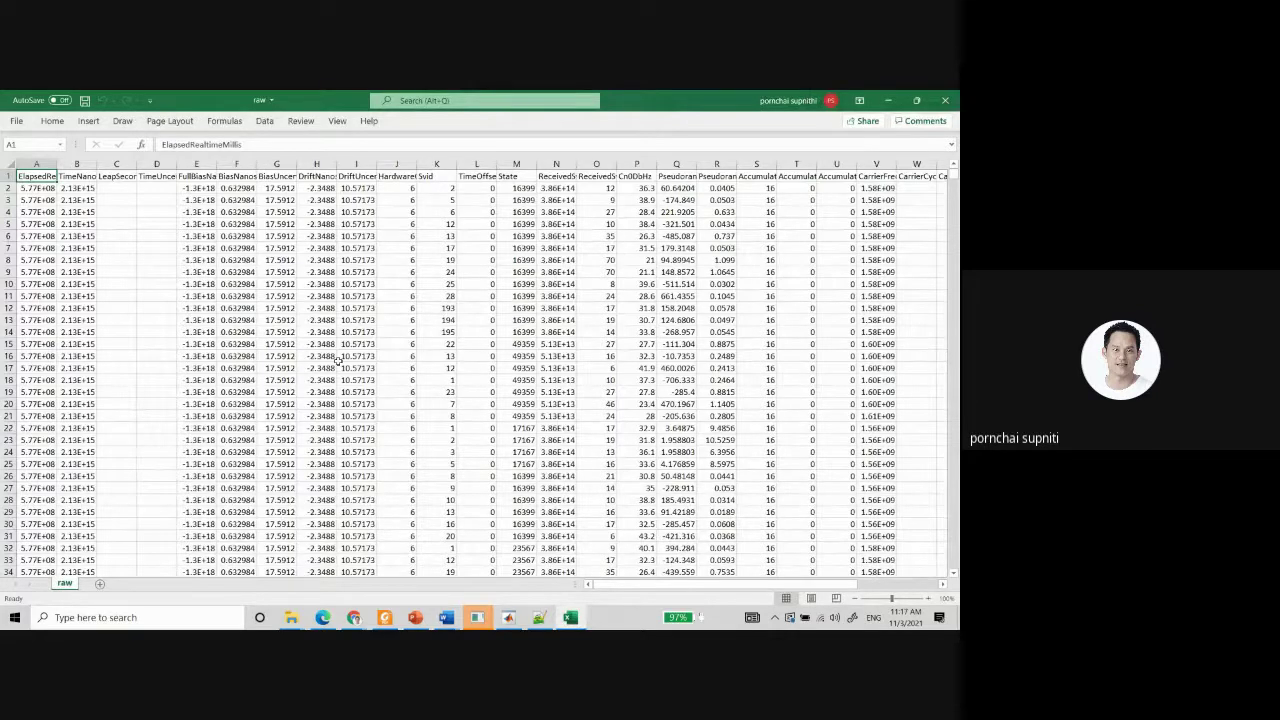
Widen the ElapsedRealtimeMillis, FullBiasNanos and ReceivedSvTimeNanos columns of the raw sheet.
left_click_drag(58, 166, 114, 168)
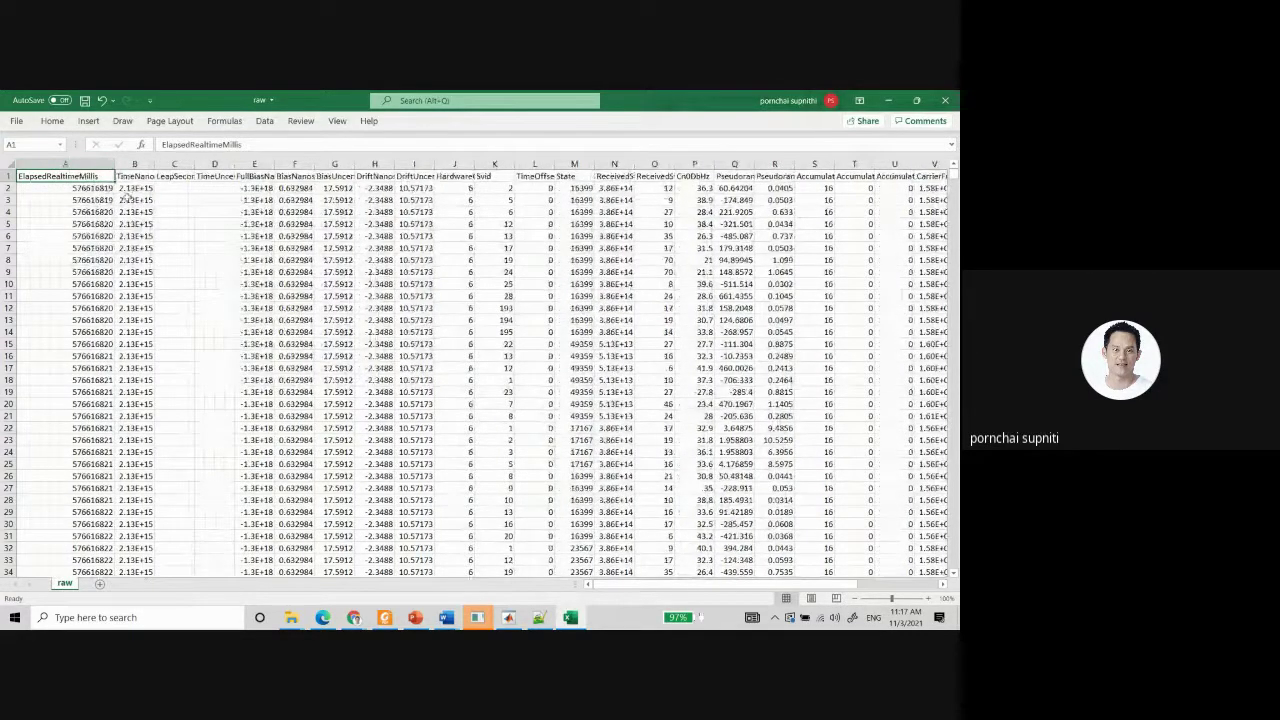
left_click(199, 264)
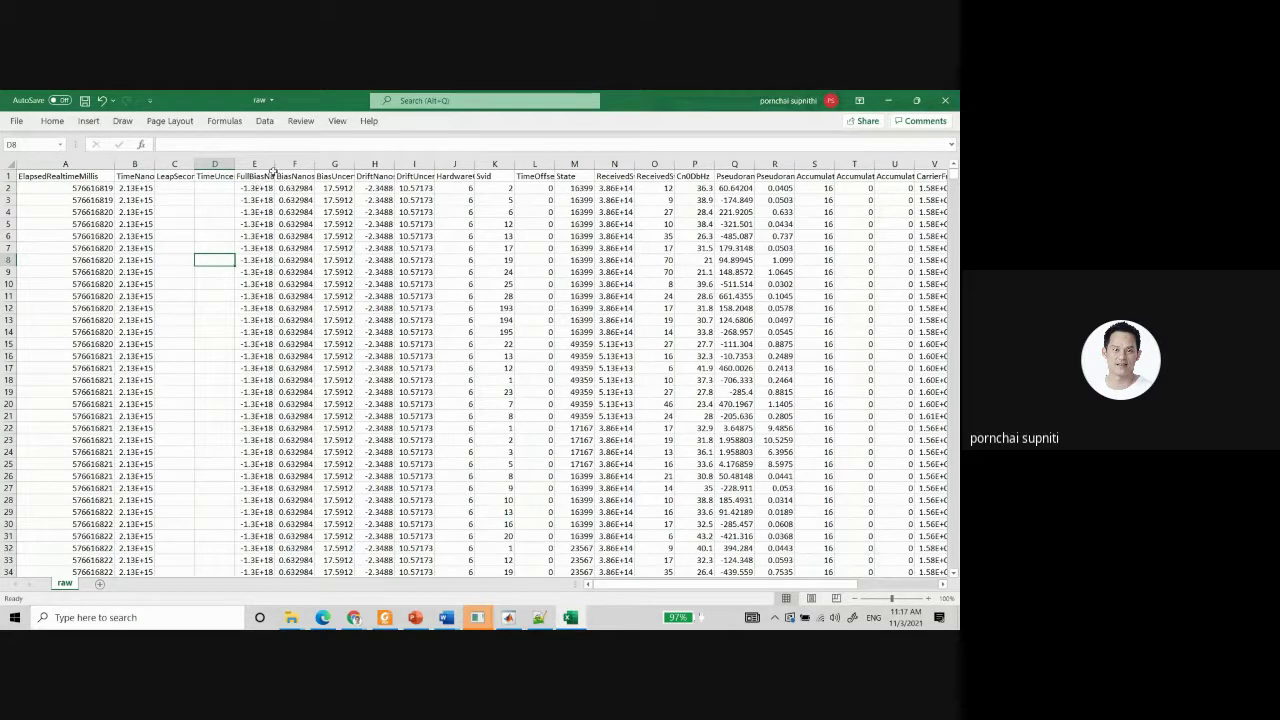
left_click_drag(276, 167, 284, 170)
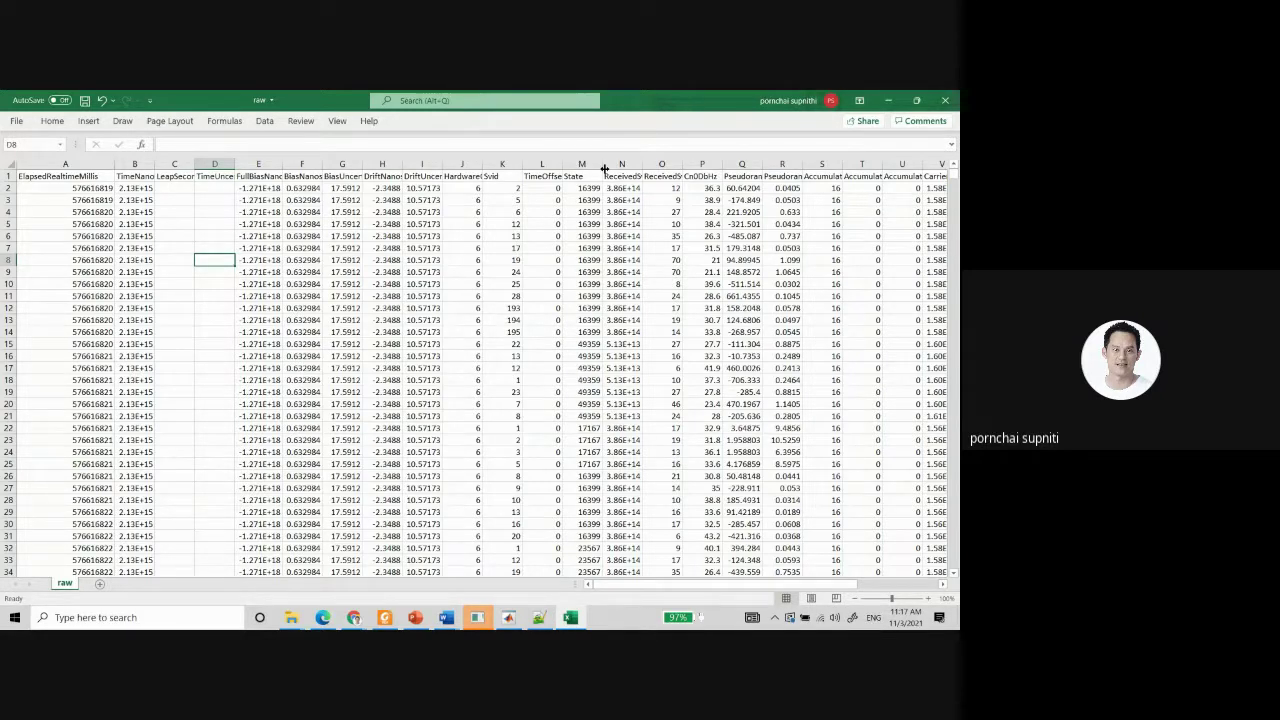
left_click_drag(604, 168, 683, 166)
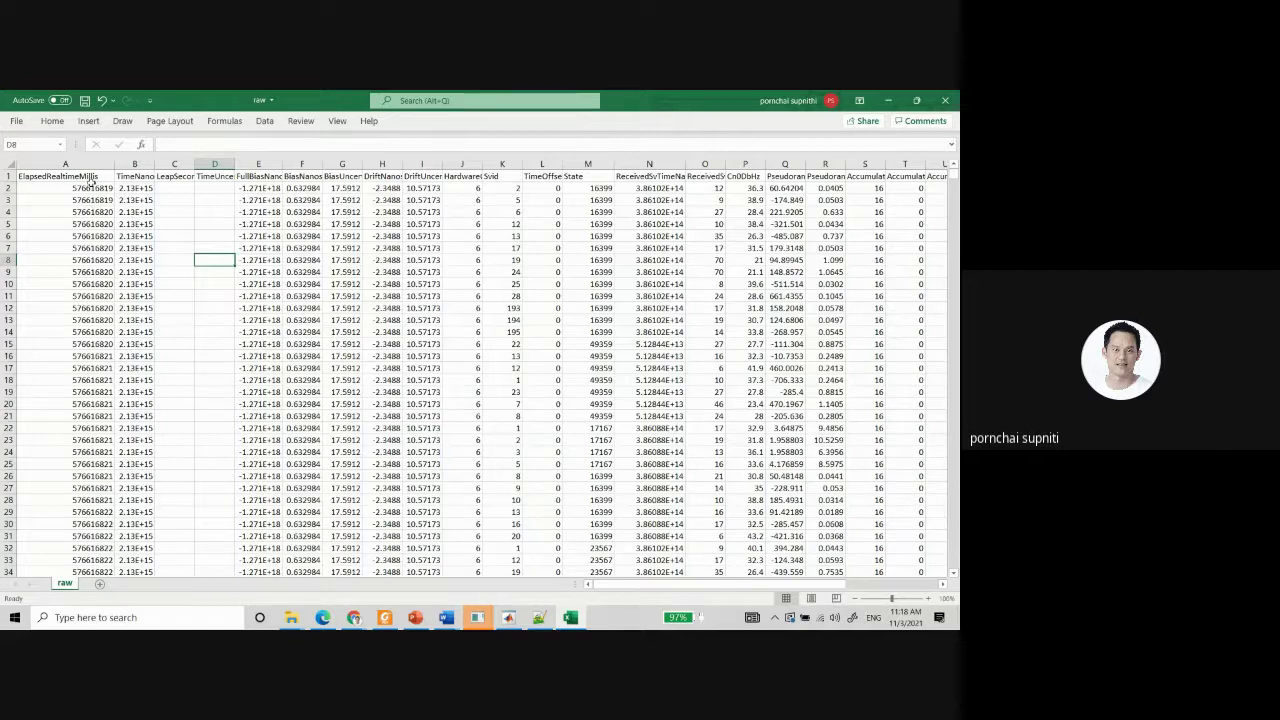
left_click(67, 354)
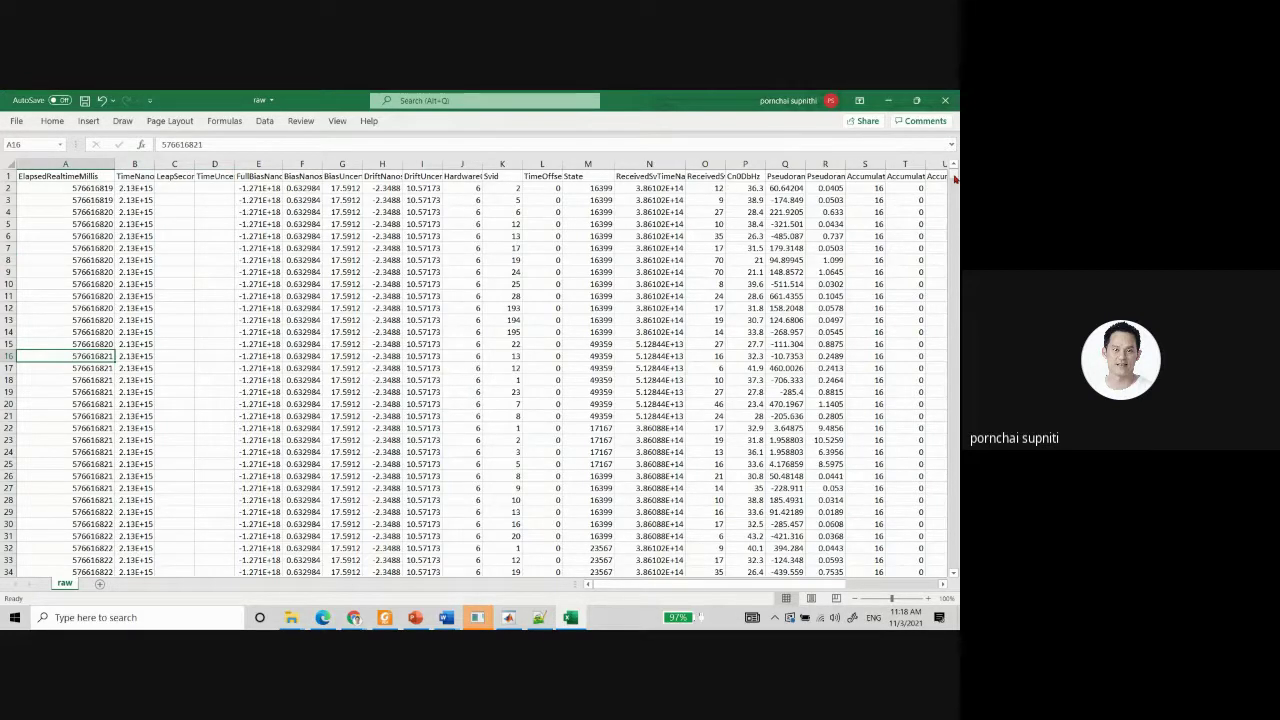
Copy the first ElapsedRealtimeMillis value from A2 into A15109, directly below the last data row, and colour it red.
mouse_move(955, 180)
left_mouse_down()
mouse_move(939, 468)
mouse_move(954, 178)
left_mouse_up()
left_click(929, 599)
left_click(929, 599)
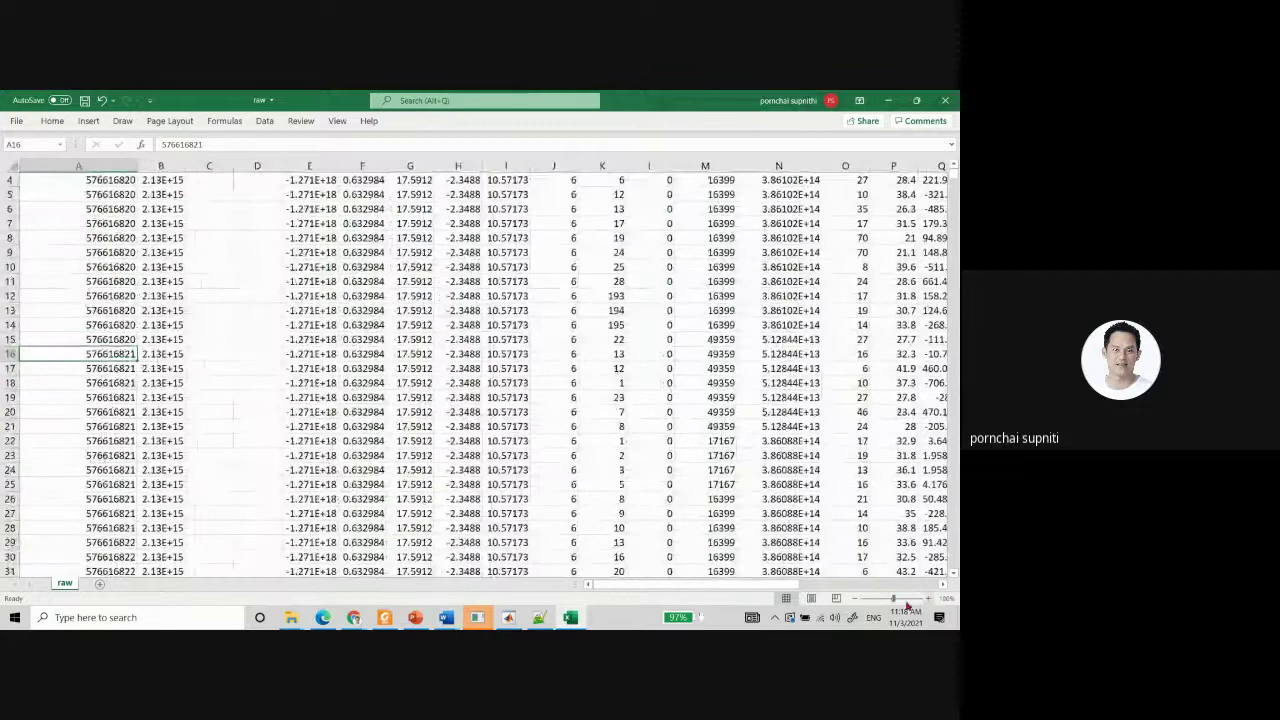
left_click(929, 599)
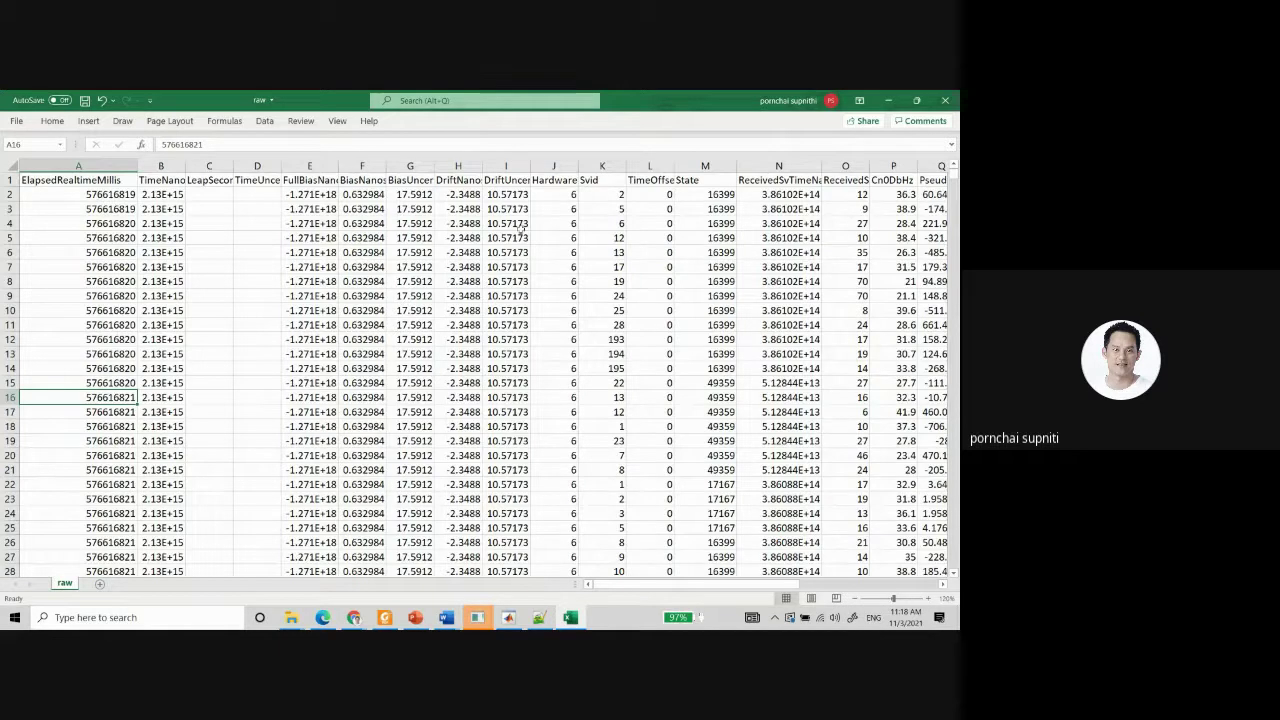
left_click(97, 194)
key("ctrl+c")
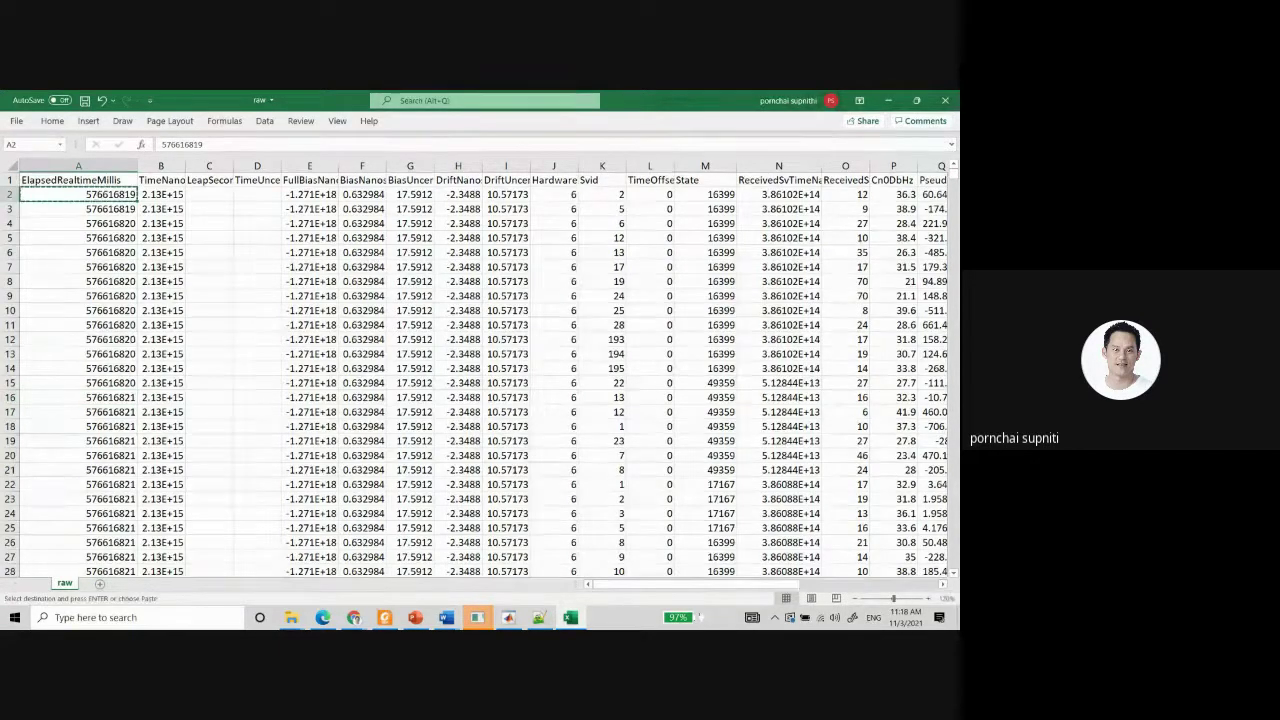
left_click_drag(957, 178, 951, 577)
left_click(134, 571)
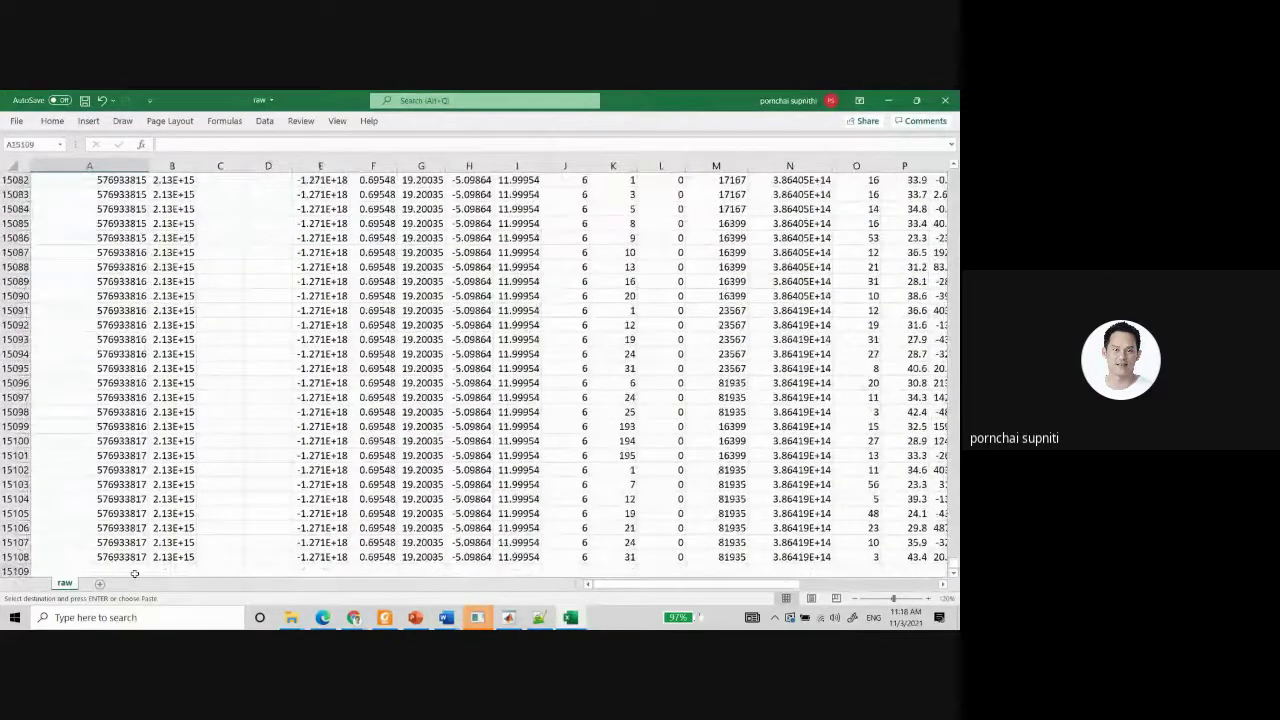
key("ctrl+v")
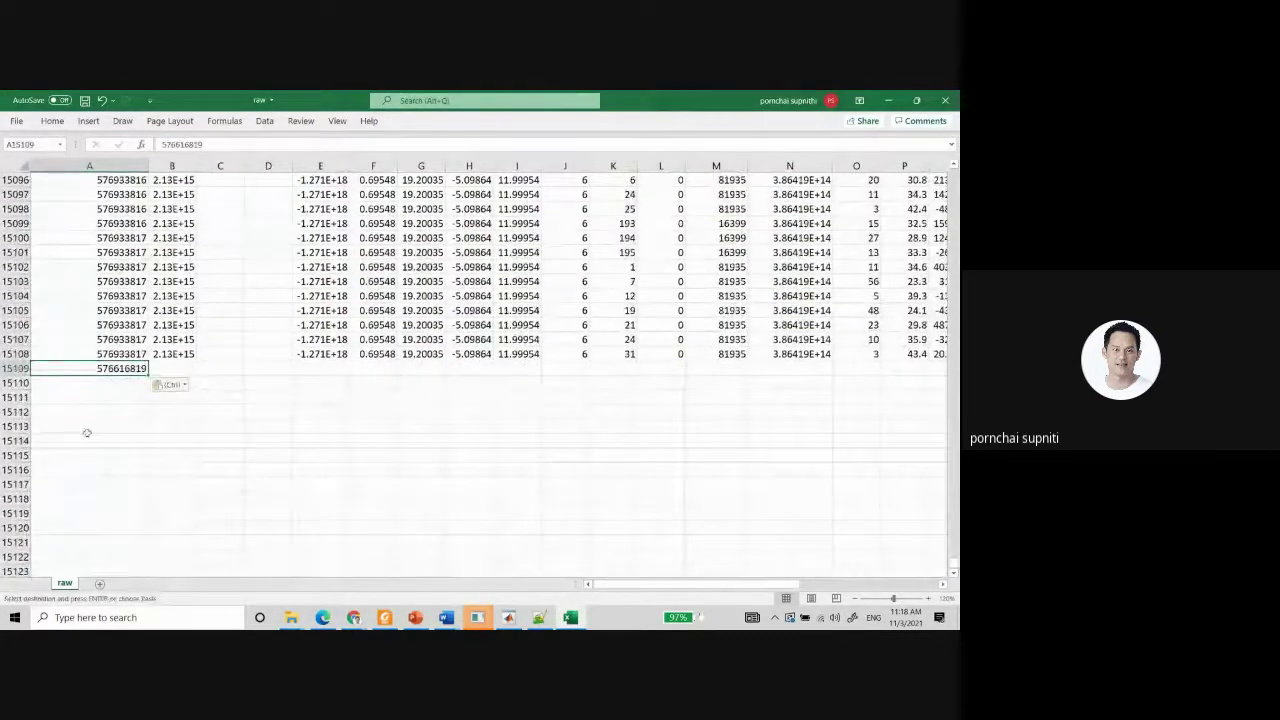
left_click(54, 122)
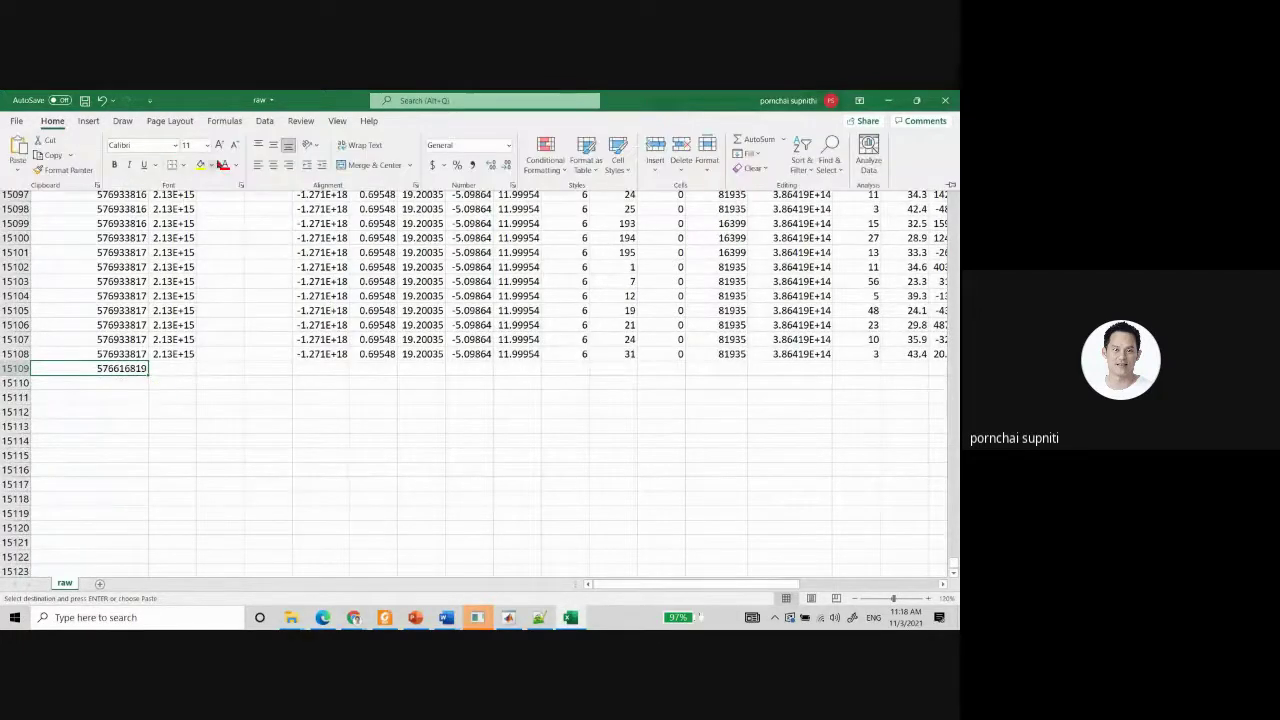
left_click(224, 166)
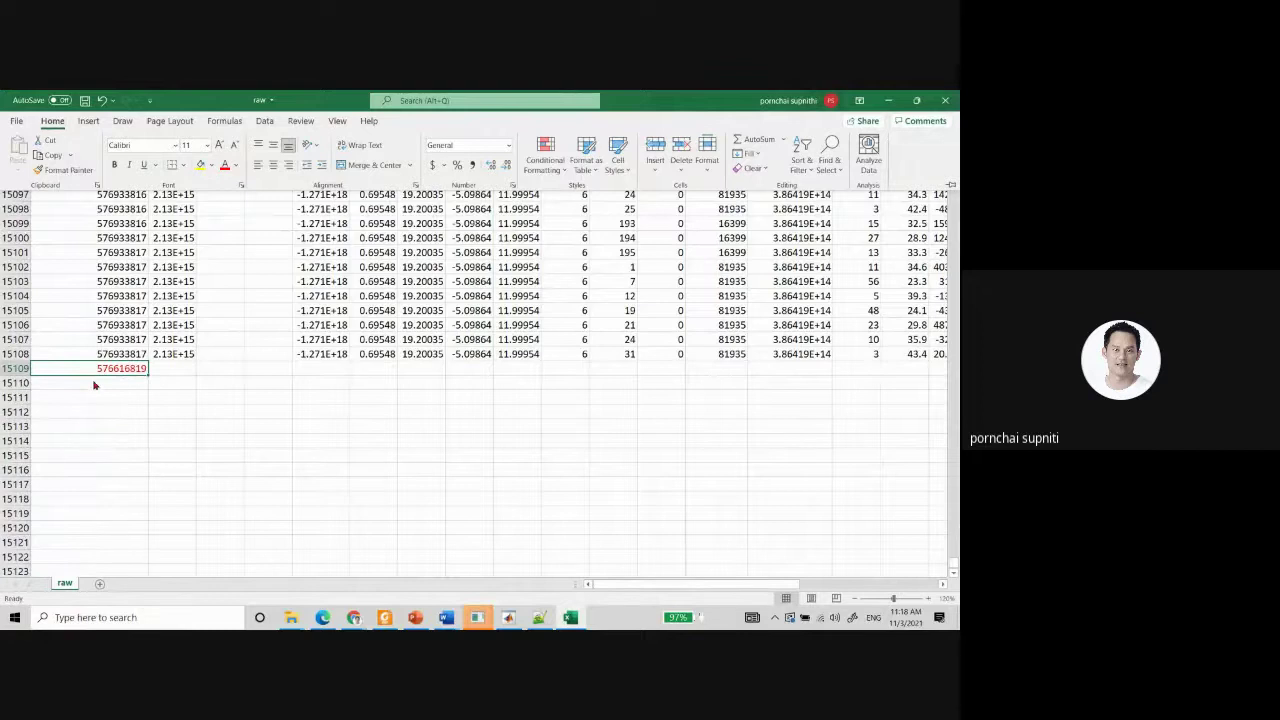
Calculate the log's elapsed time in cell A15110 with the formula =A15108-A15109.
left_click(94, 385)
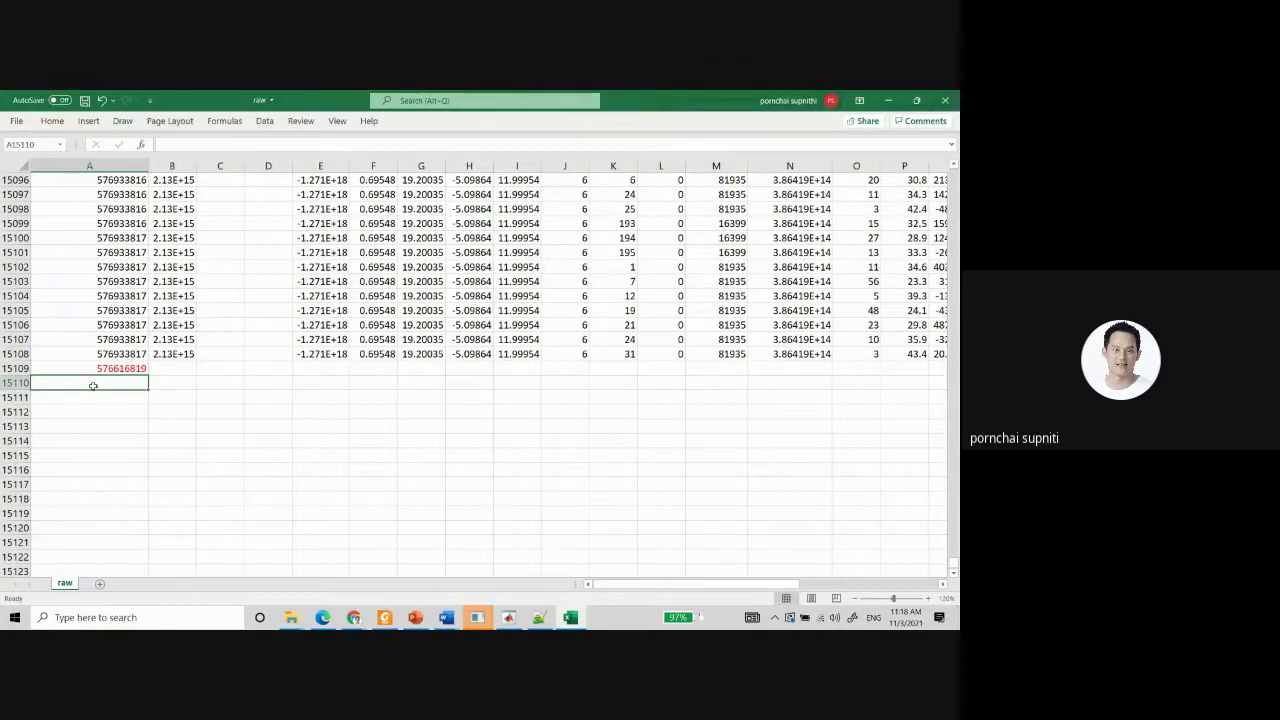
type("=")
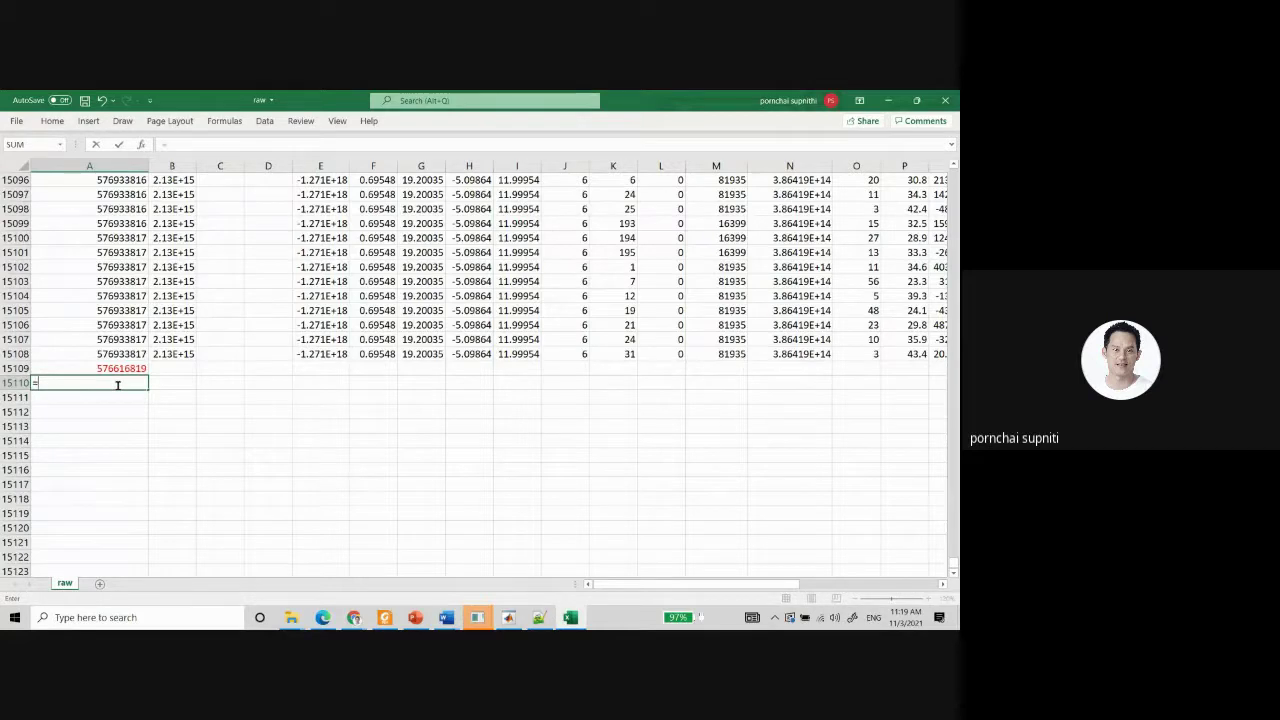
type("A")
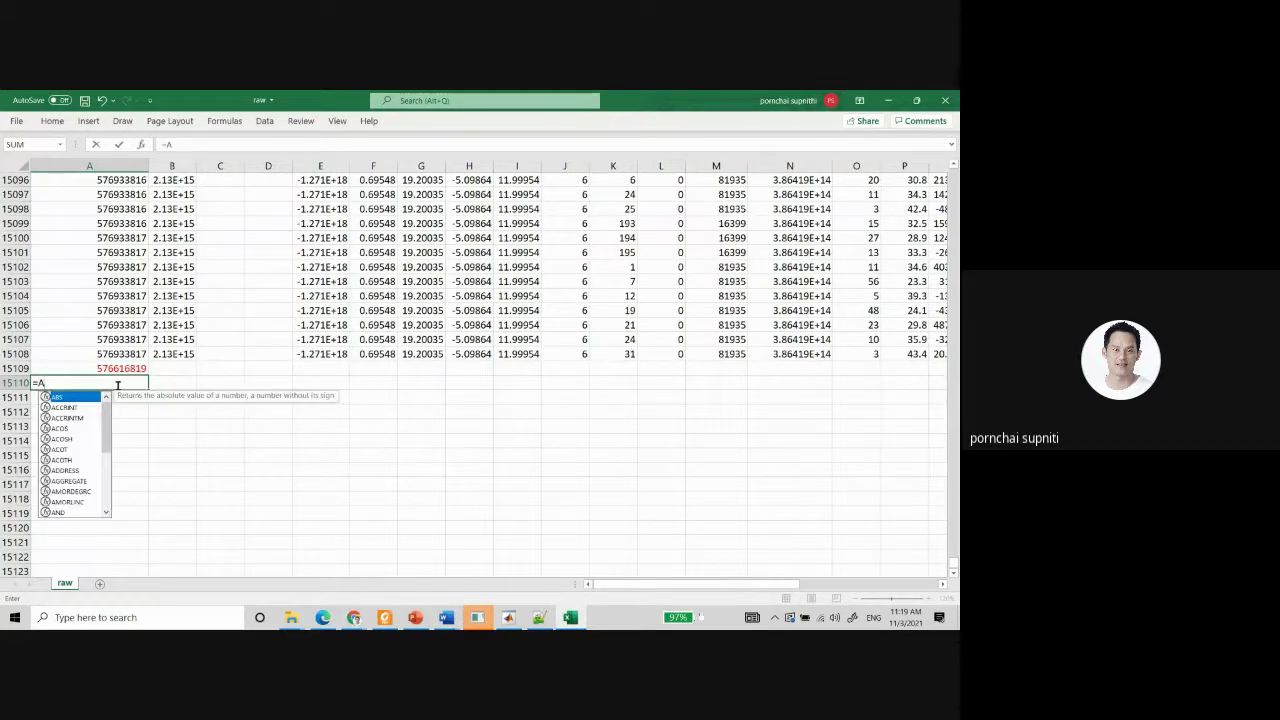
type("1")
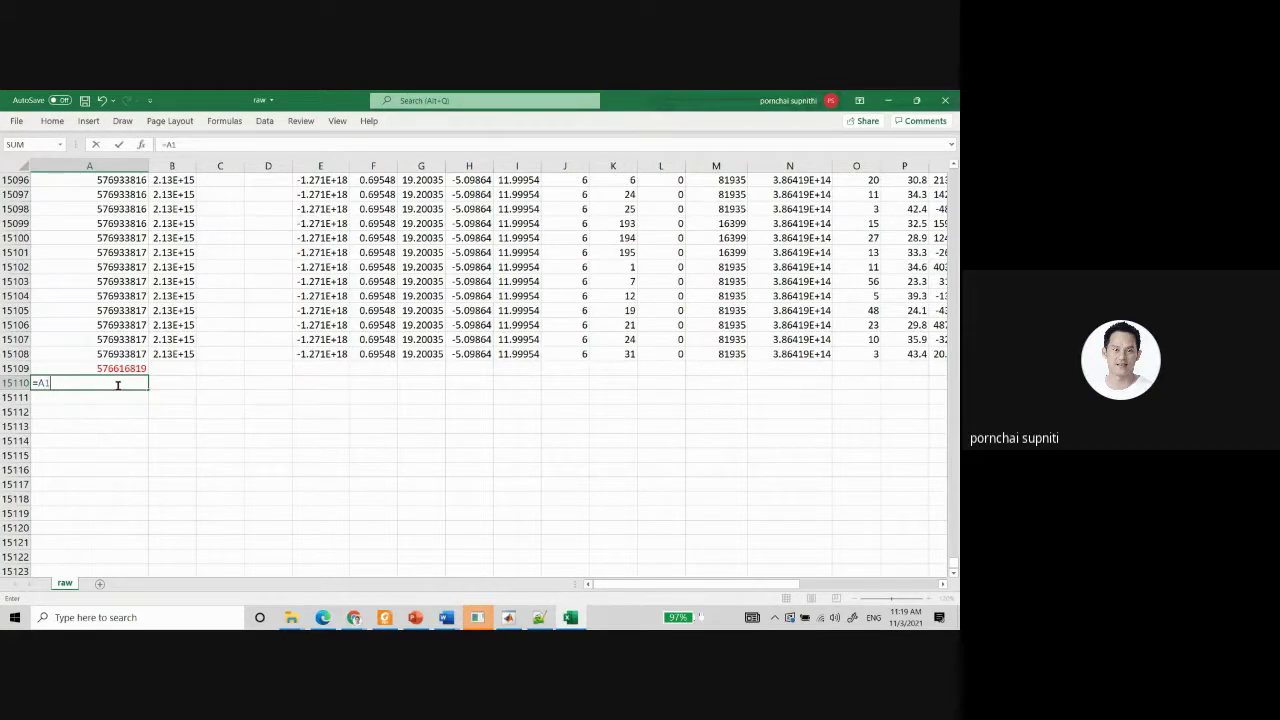
type("5108-")
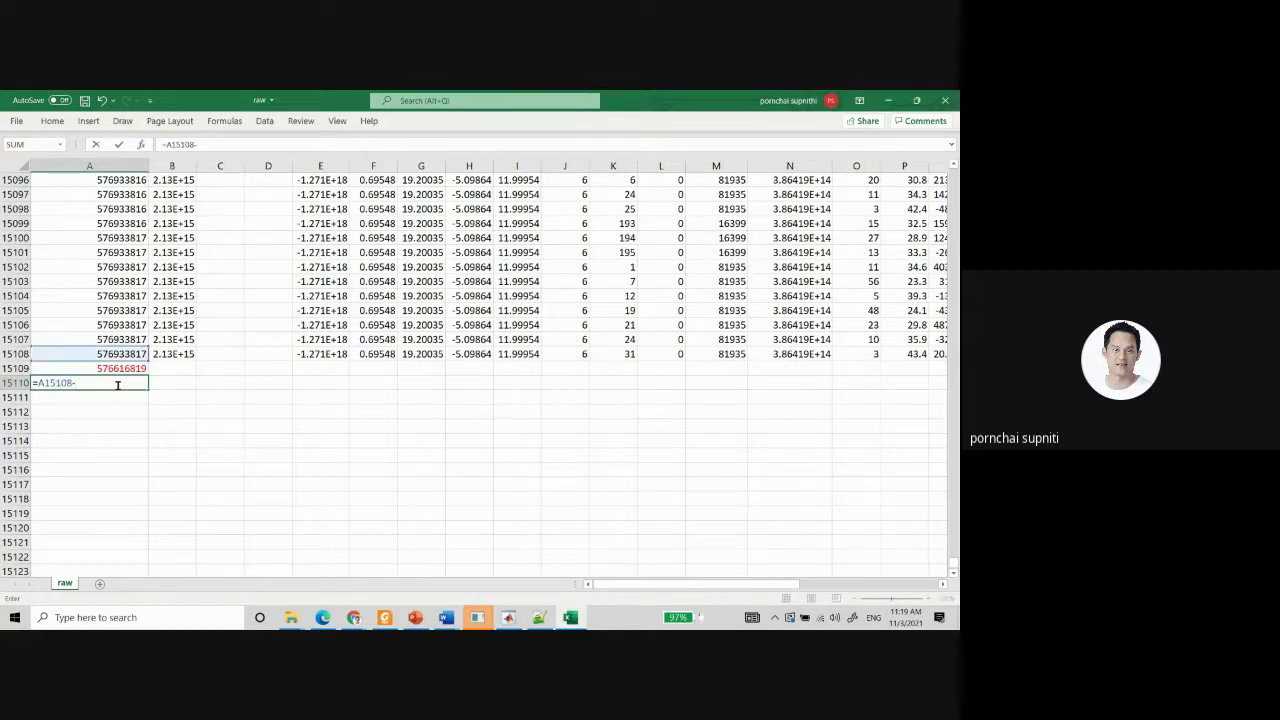
type("A15109")
key("Return")
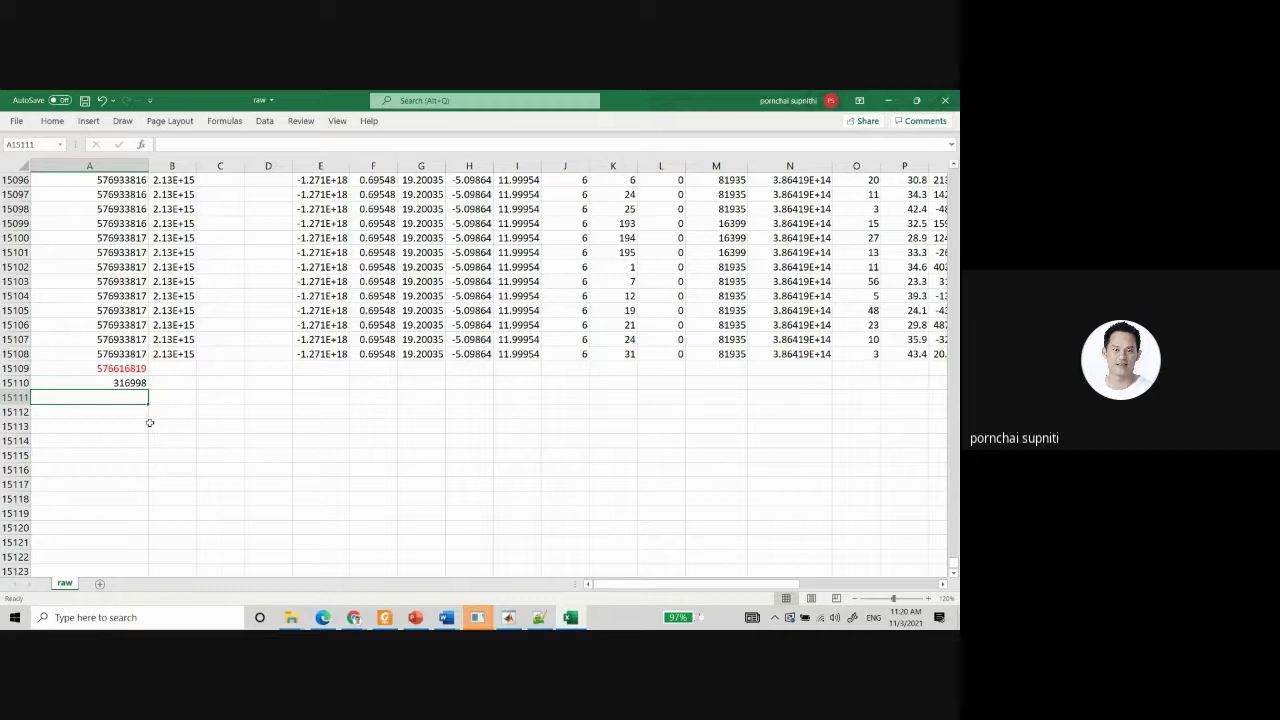
Clear the copied start value in A15109 and the difference formula in A15110.
left_click_drag(114, 372, 119, 374)
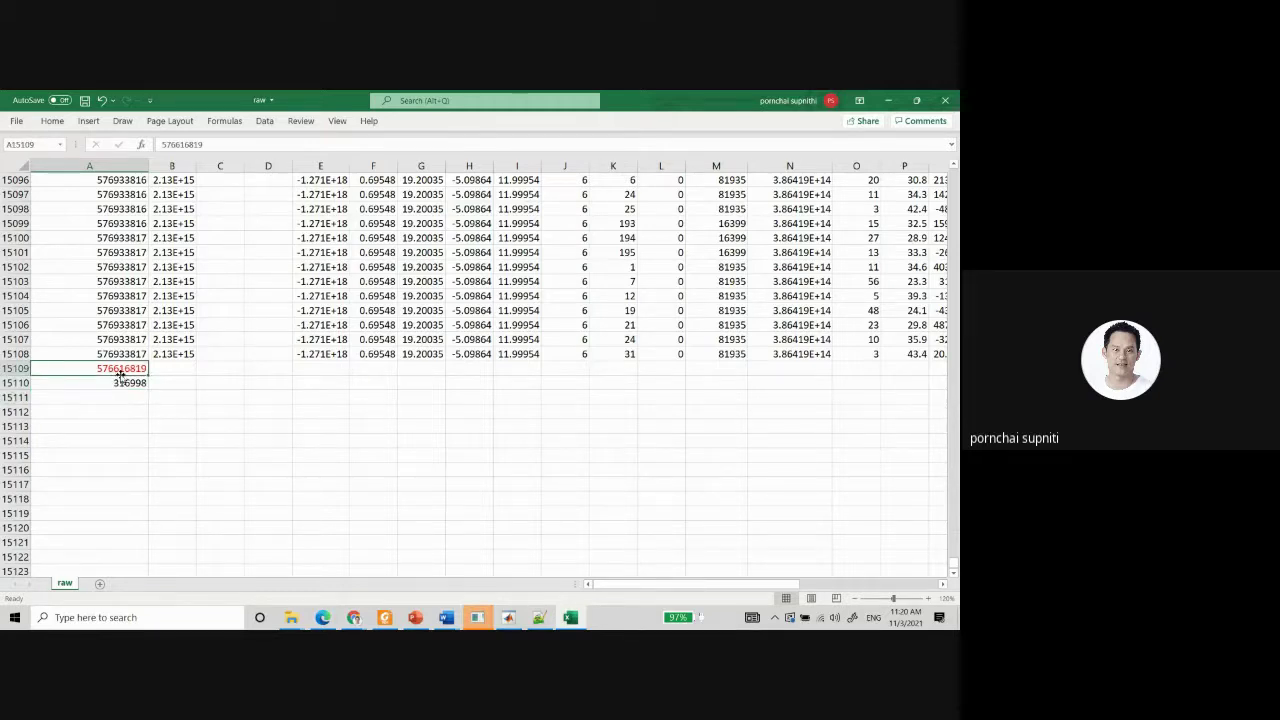
key("BackSpace")
key("Return")
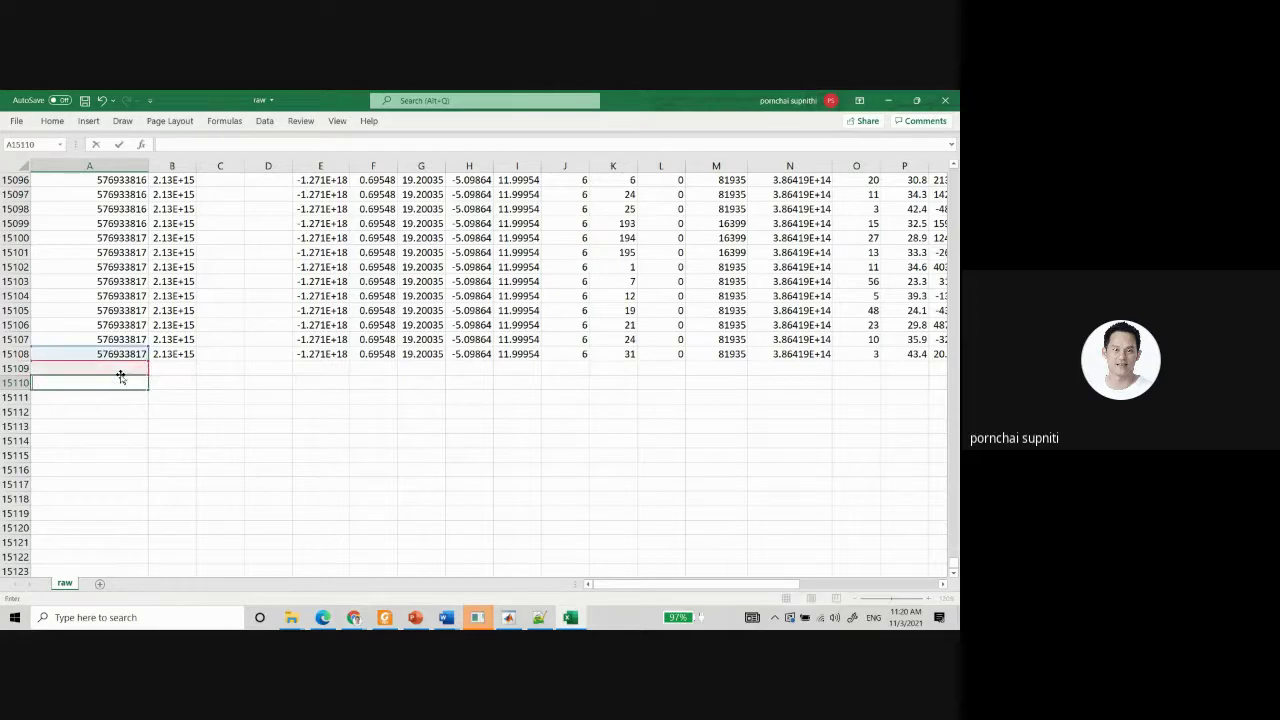
Return to the first data rows and examine the Svid, State, ReceivedSvTimeNanos, Cn0DbHz, pseudorange rate, accumulated delta range and carrier frequency columns.
scroll(119, 375, "up", 6)
scroll(119, 375, "up", 20)
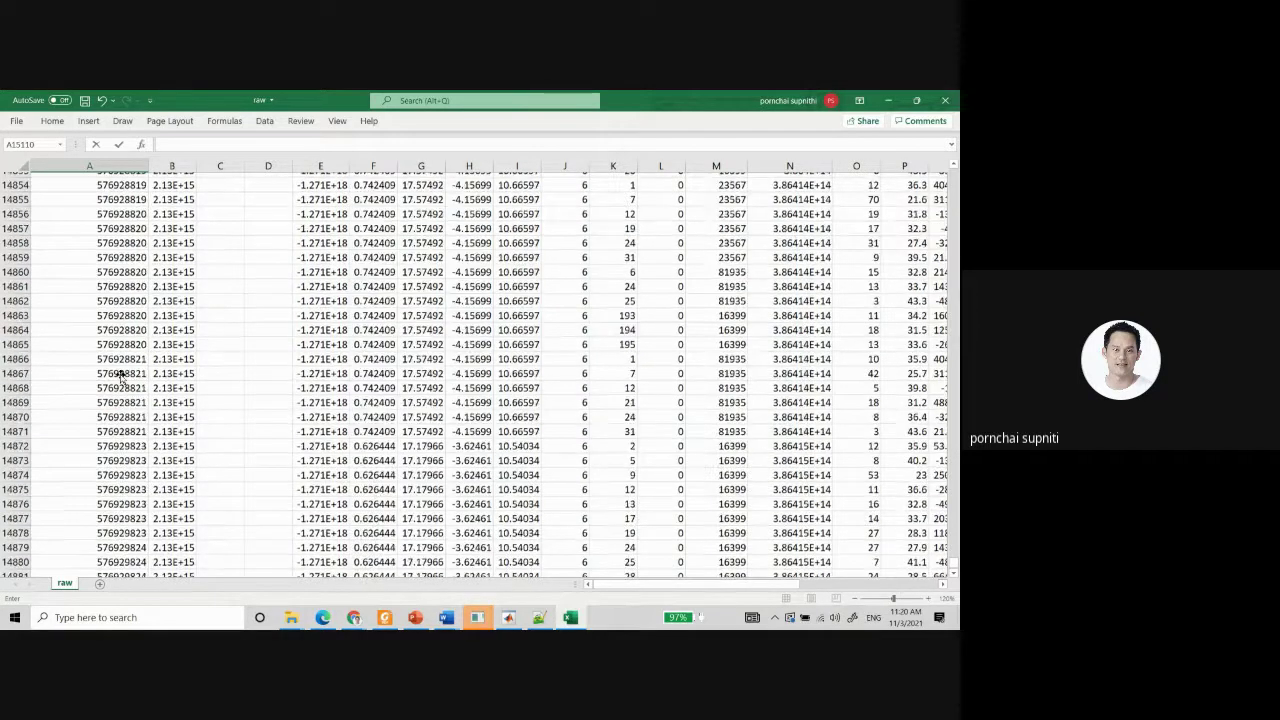
scroll(119, 375, "up", 20)
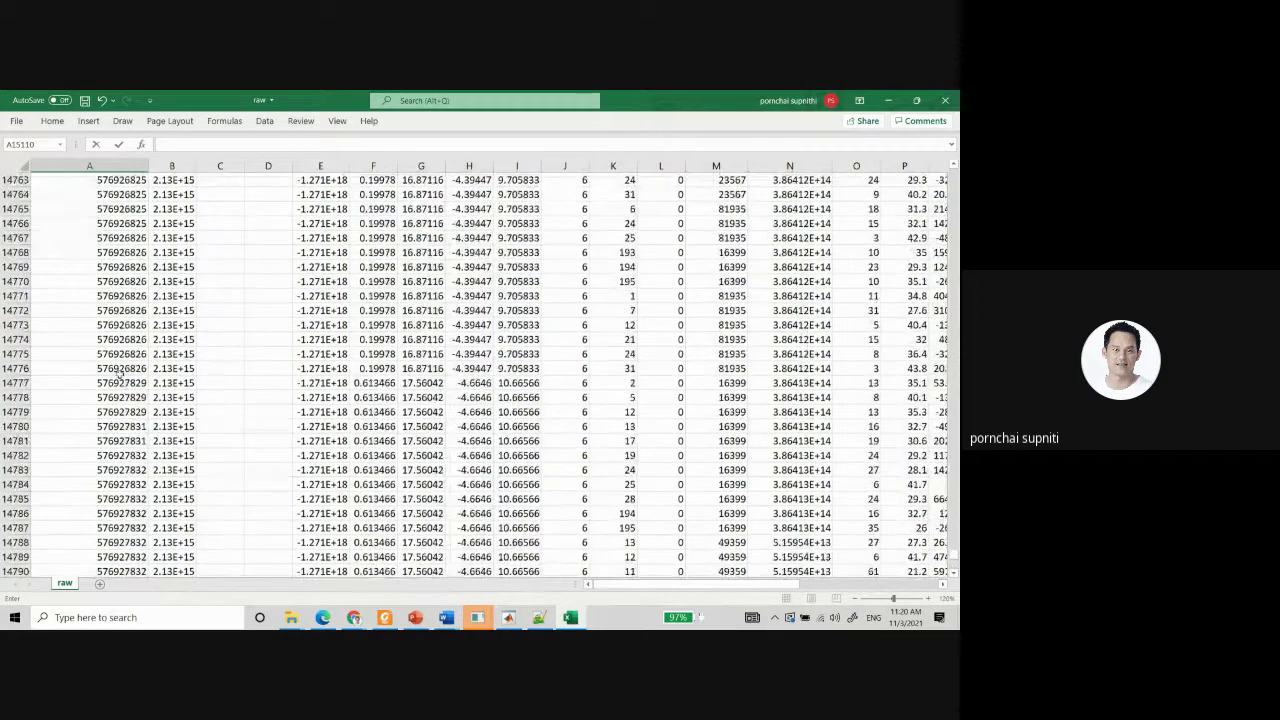
scroll(119, 375, "up", 20)
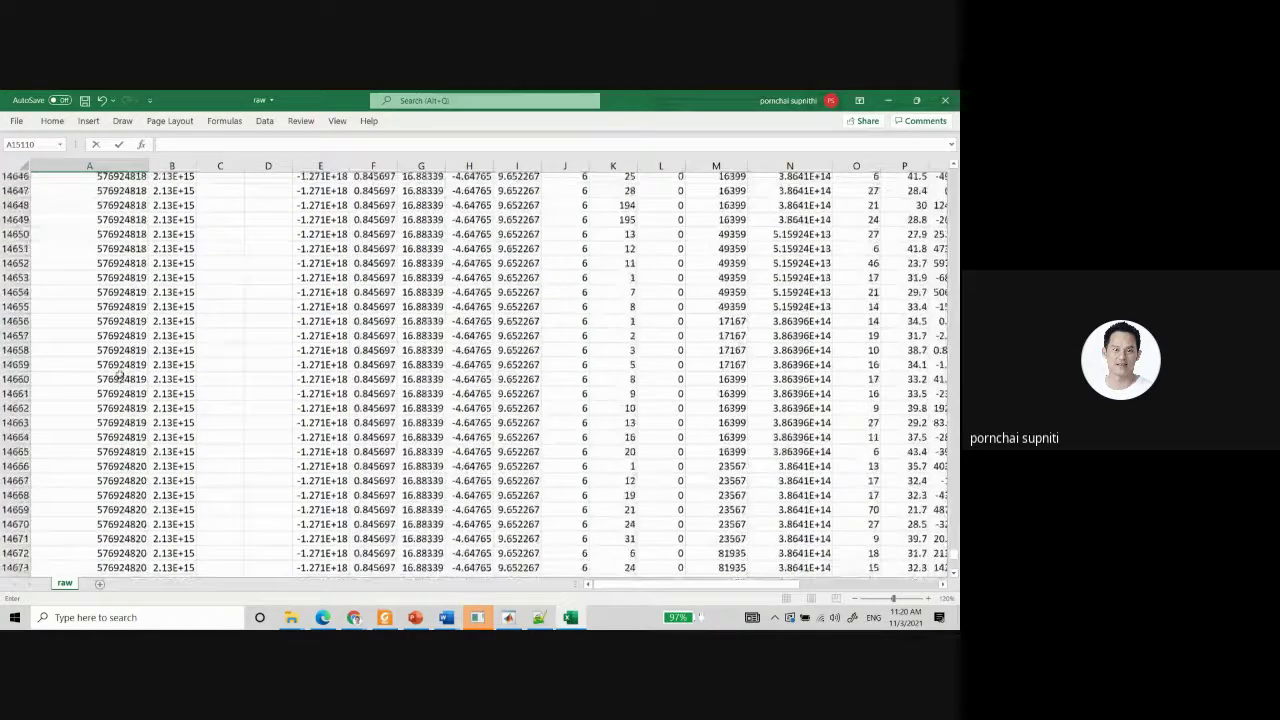
scroll(119, 372, "up", 20)
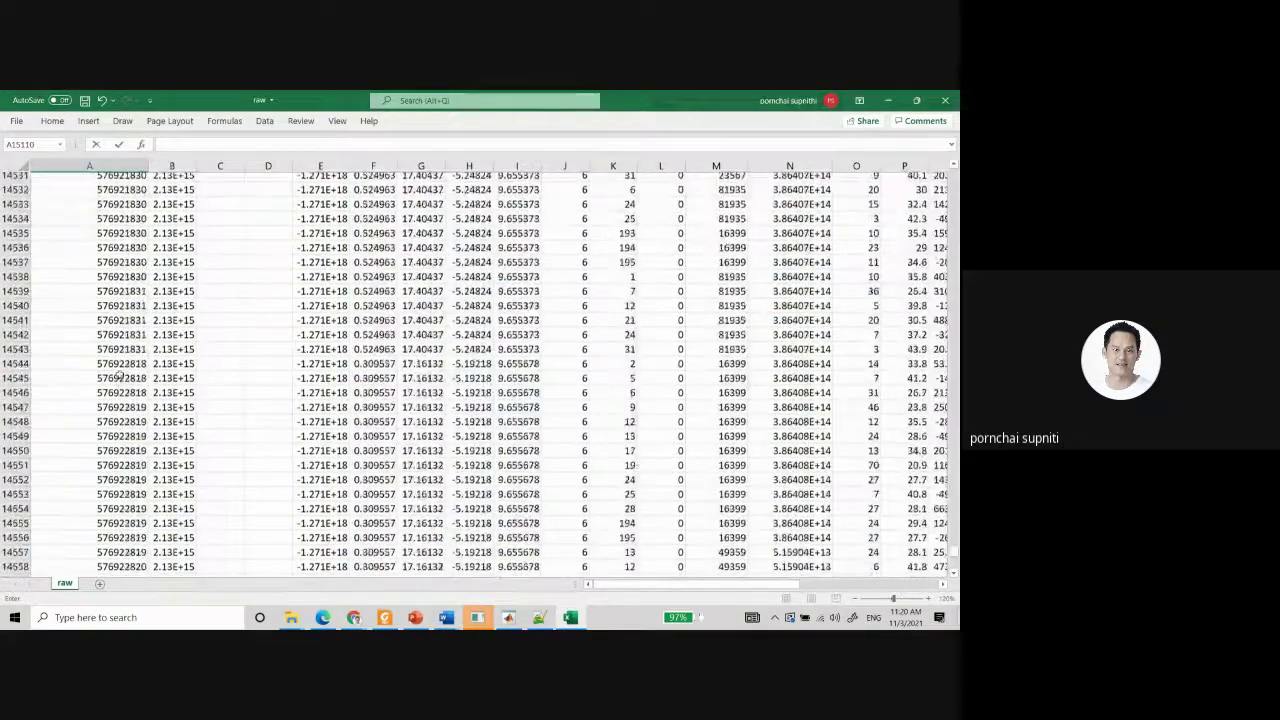
scroll(119, 372, "up", 20)
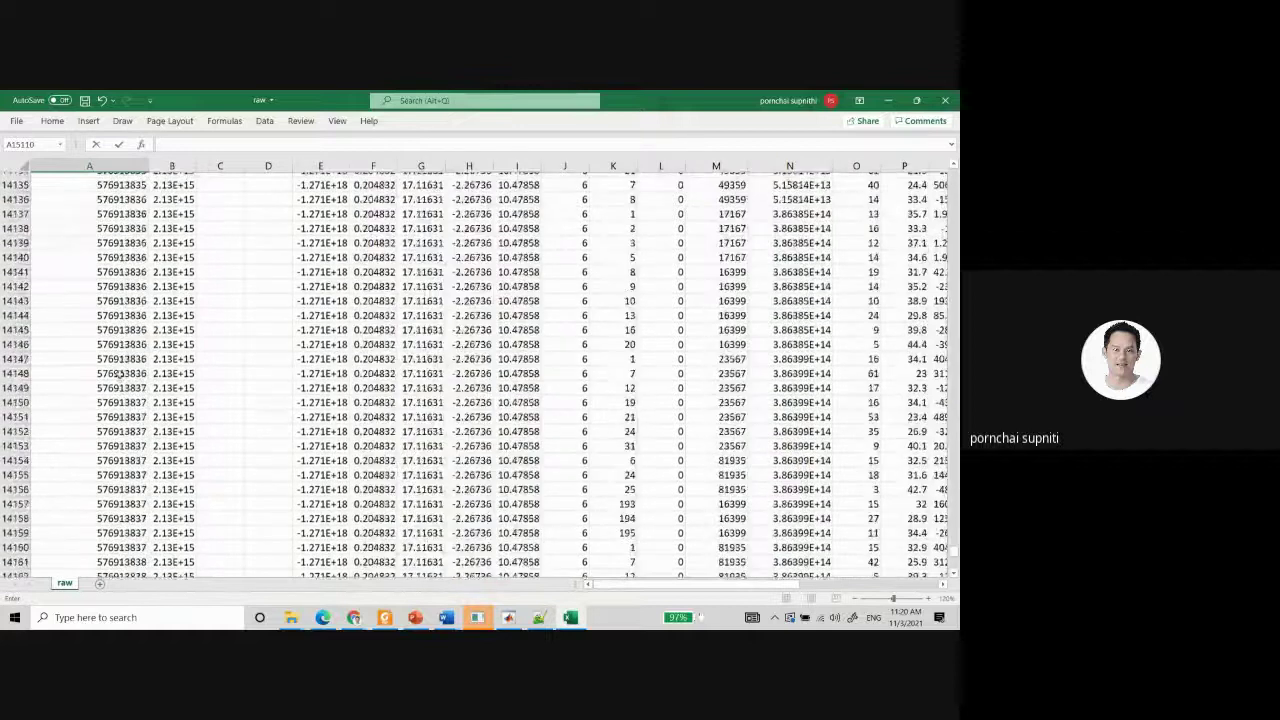
scroll(119, 372, "up", 1)
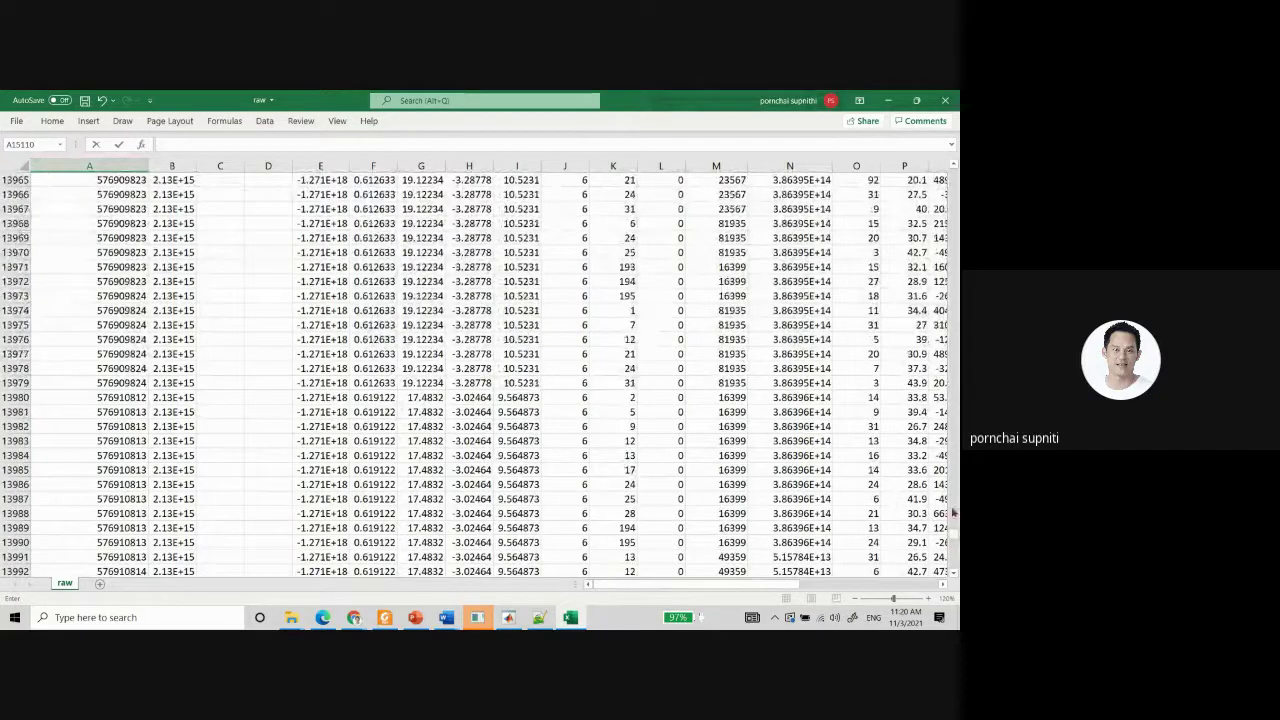
scroll(953, 185, "up", 9)
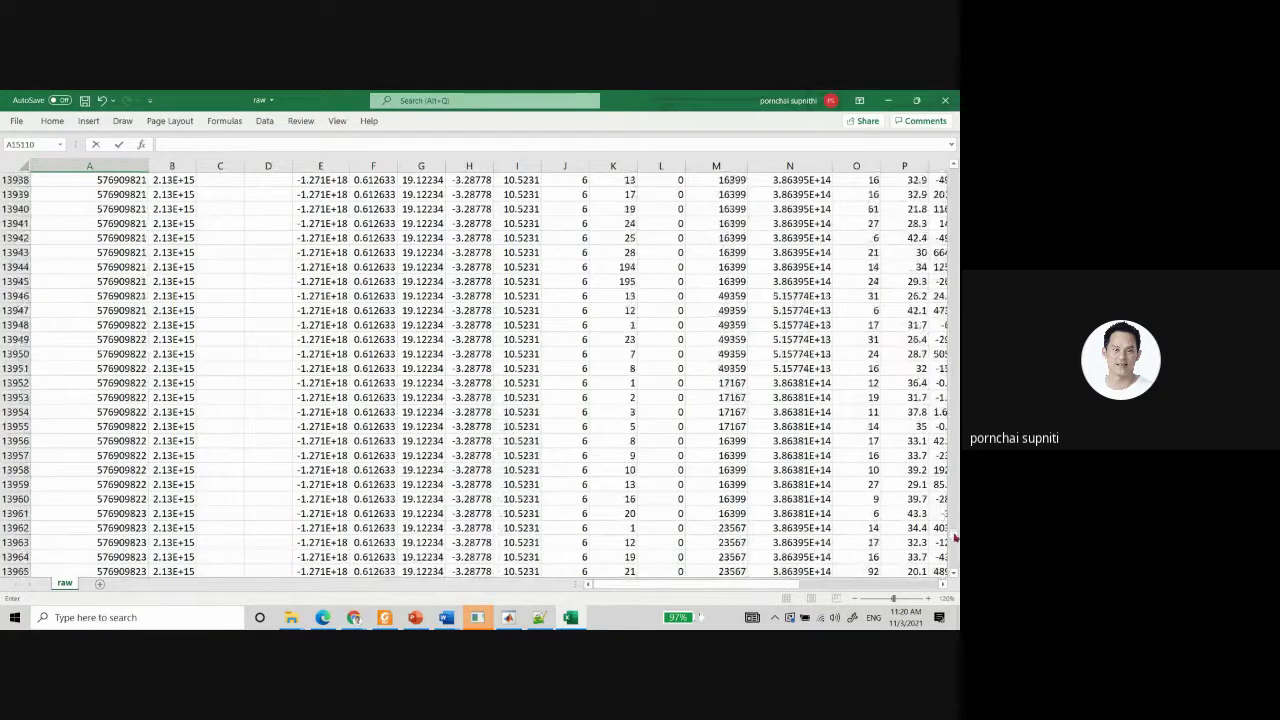
scroll(955, 538, "up", 18)
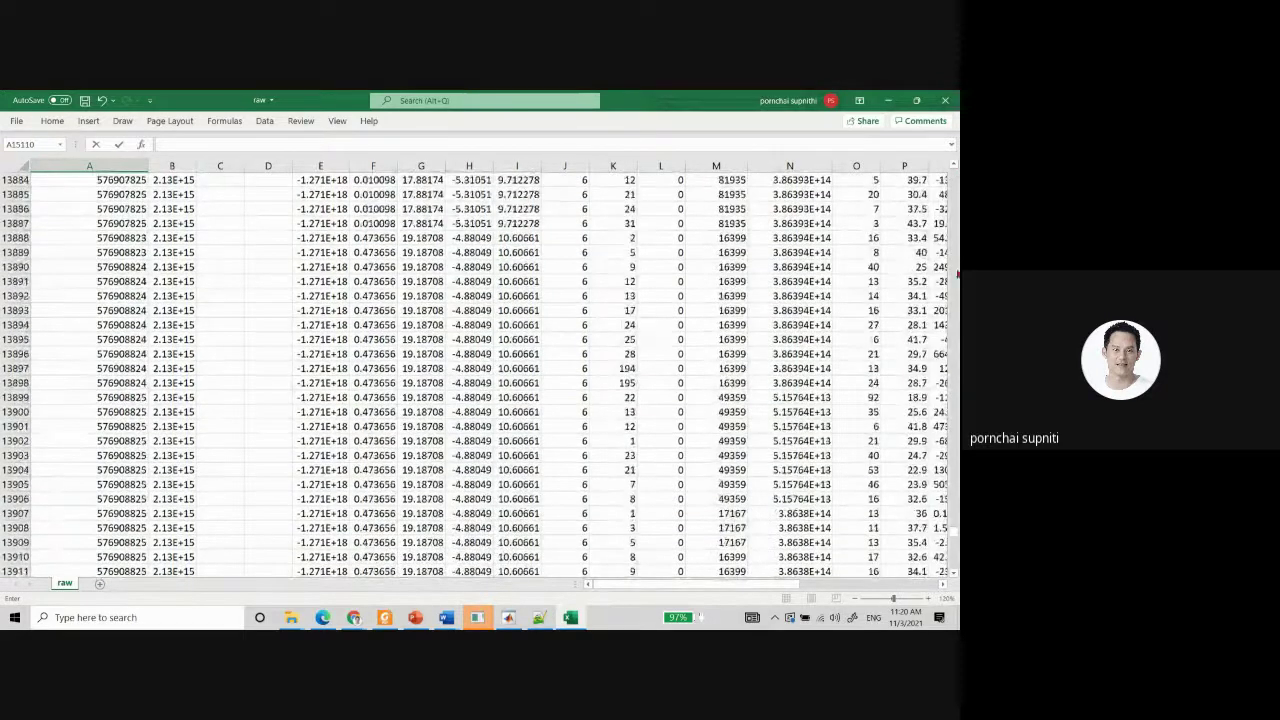
left_click_drag(954, 540, 953, 175)
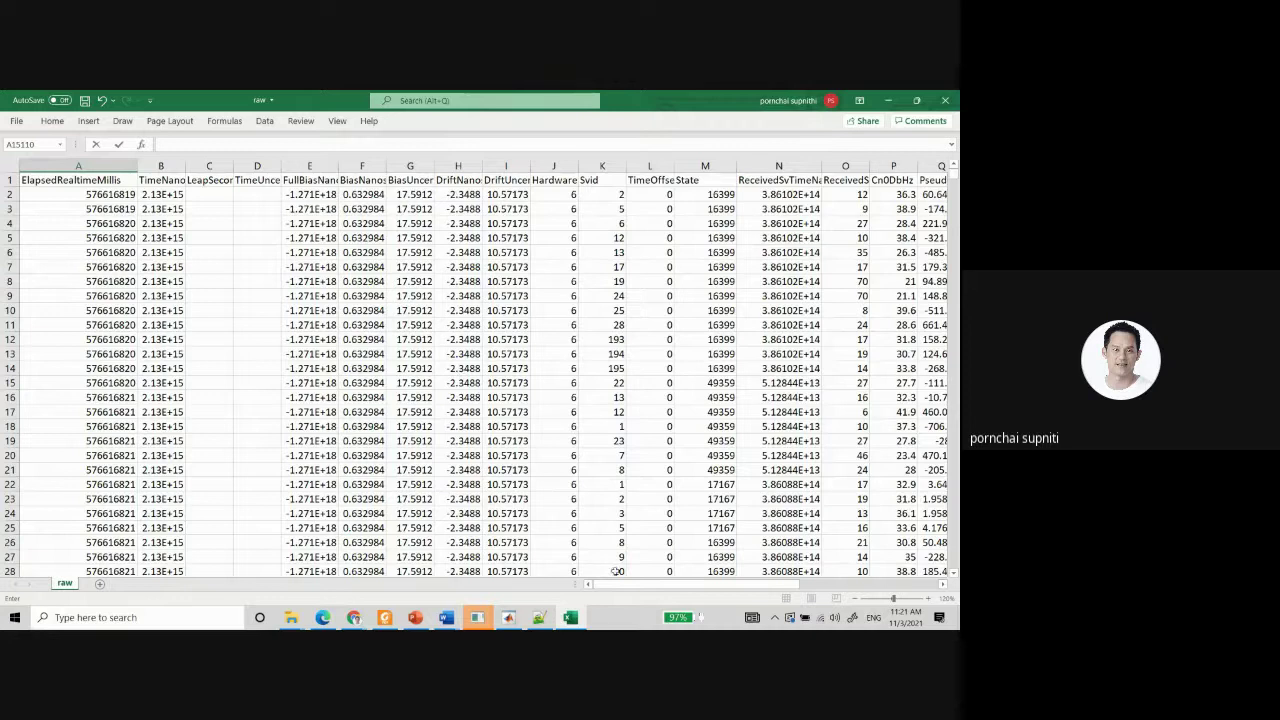
mouse_move(675, 586)
left_mouse_down()
mouse_move(858, 583)
mouse_move(690, 586)
left_mouse_up()
left_click_drag(666, 586, 750, 590)
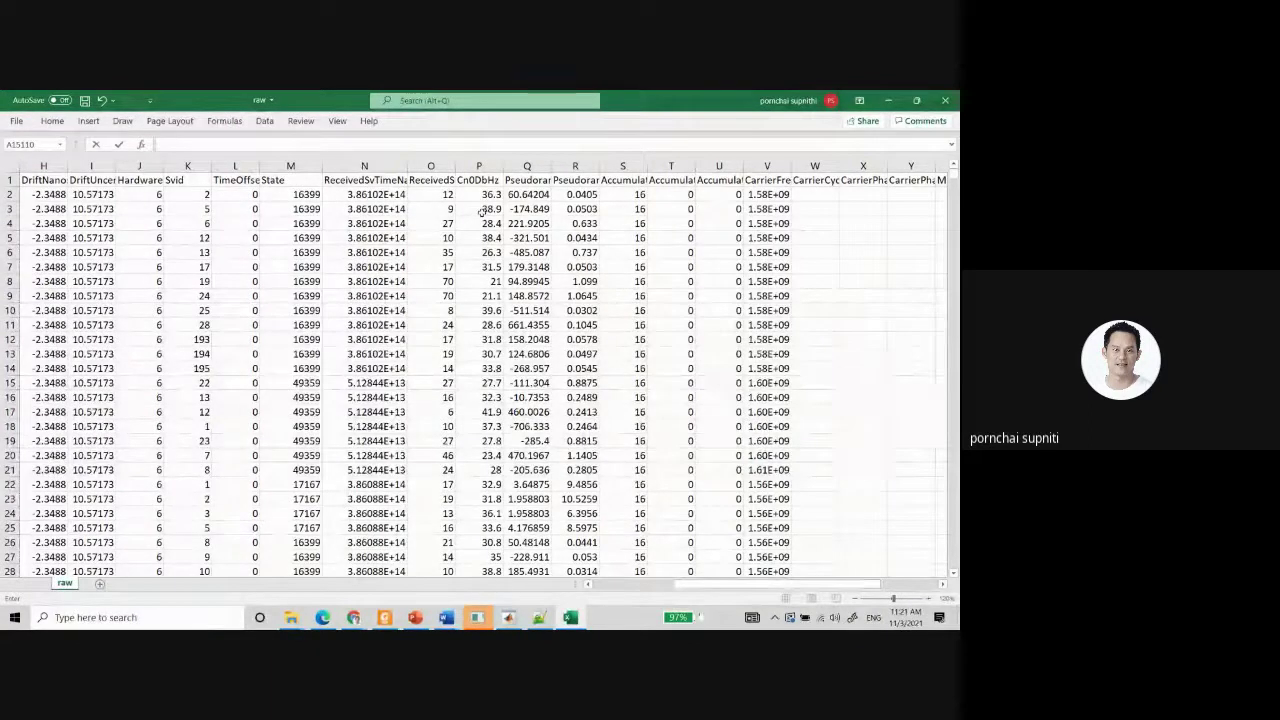
mouse_move(680, 590)
left_mouse_down()
mouse_move(584, 585)
mouse_move(668, 590)
left_mouse_up()
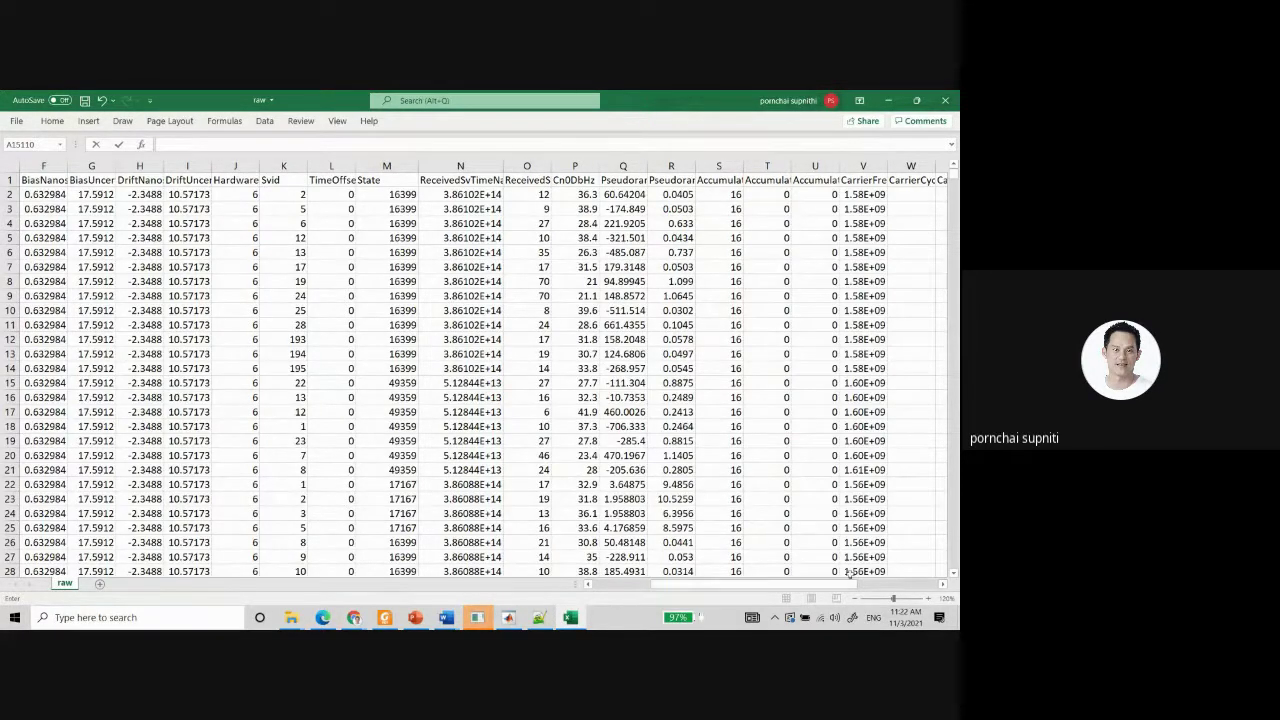
Examine the raw measurement columns from Svid through the carrier frequency, multipath, constellation type and AgcDb fields, marking the whole Svid column.
left_click_drag(850, 584, 885, 440)
scroll(885, 440, "down", 3)
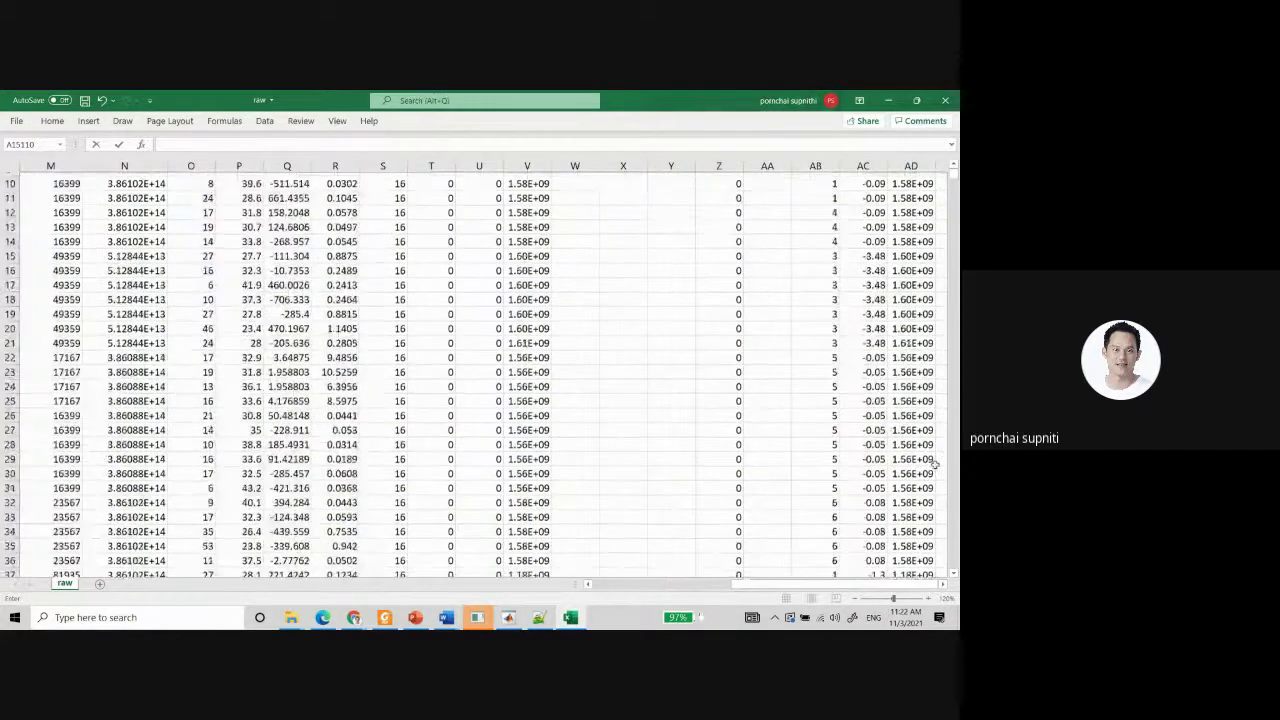
left_click_drag(836, 588, 656, 592)
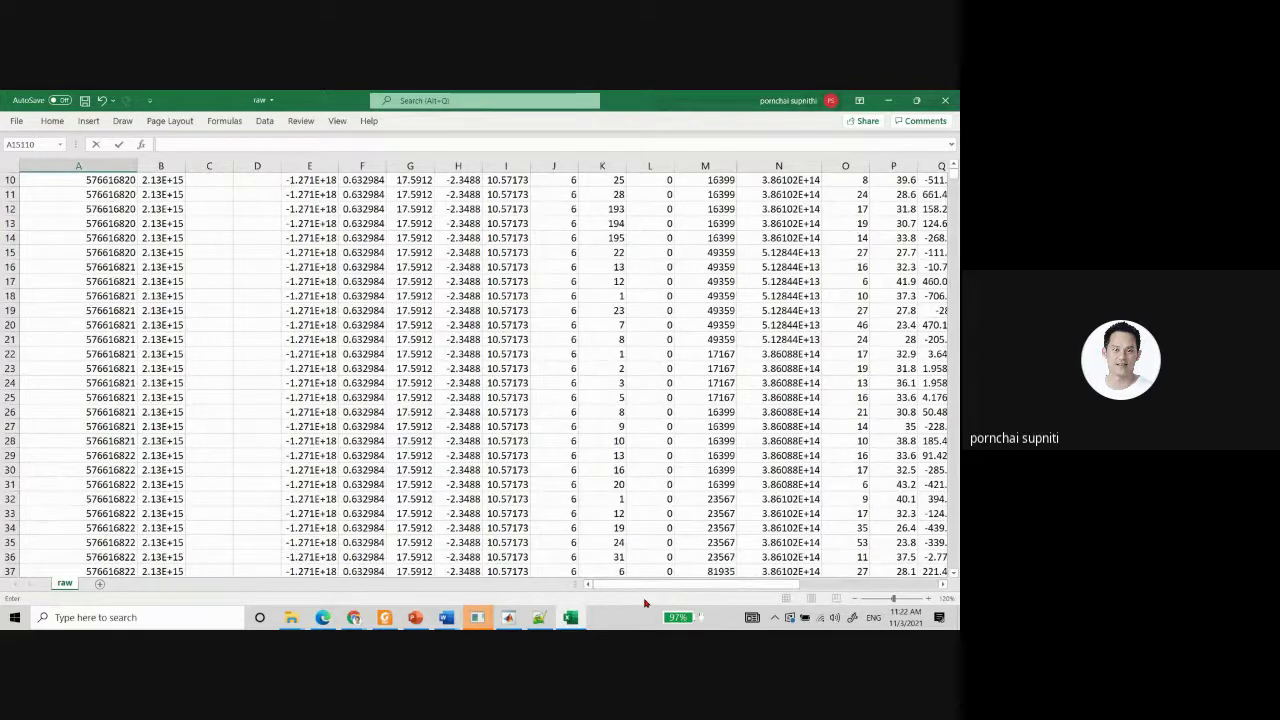
scroll(628, 213, "up", 3)
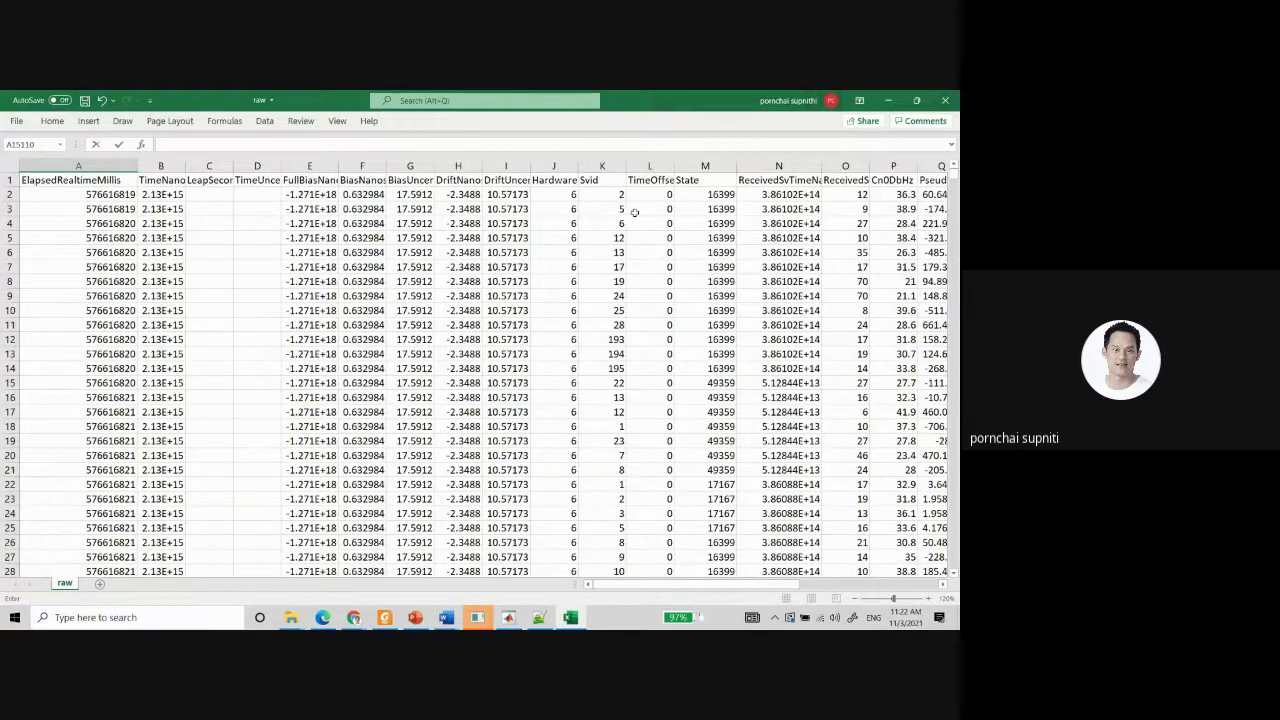
left_click(604, 165)
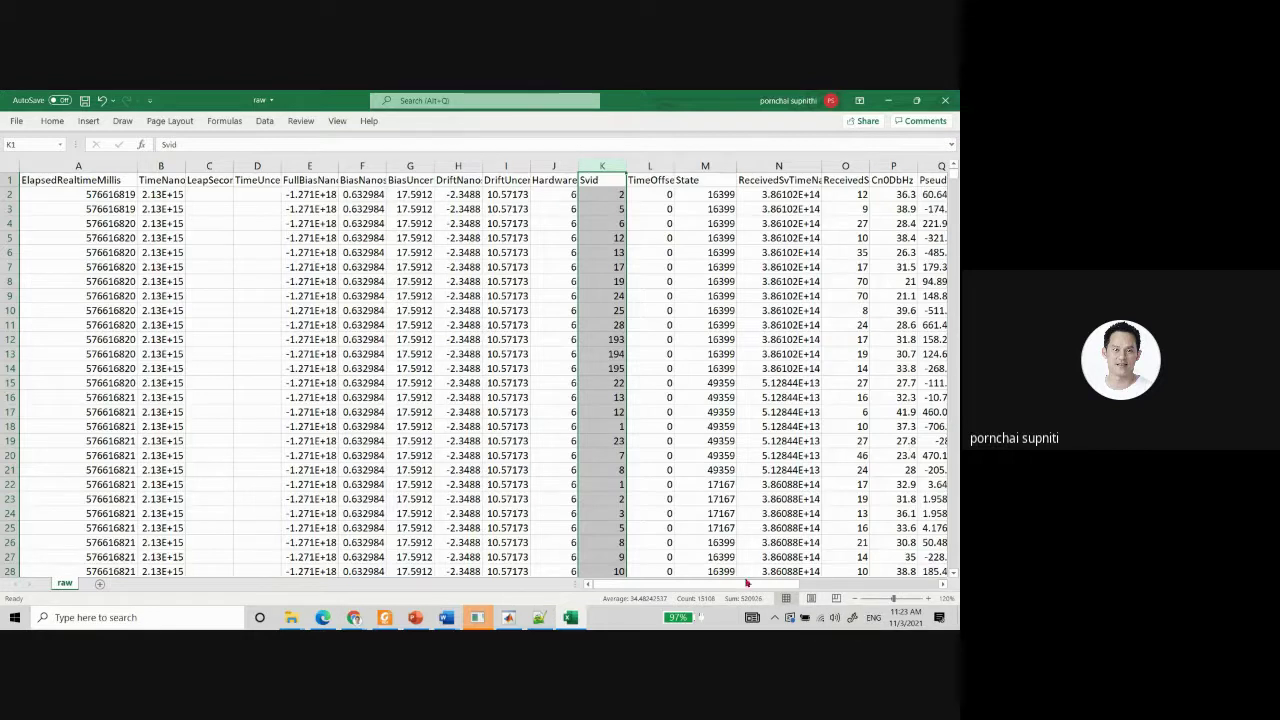
left_click_drag(748, 588, 867, 578)
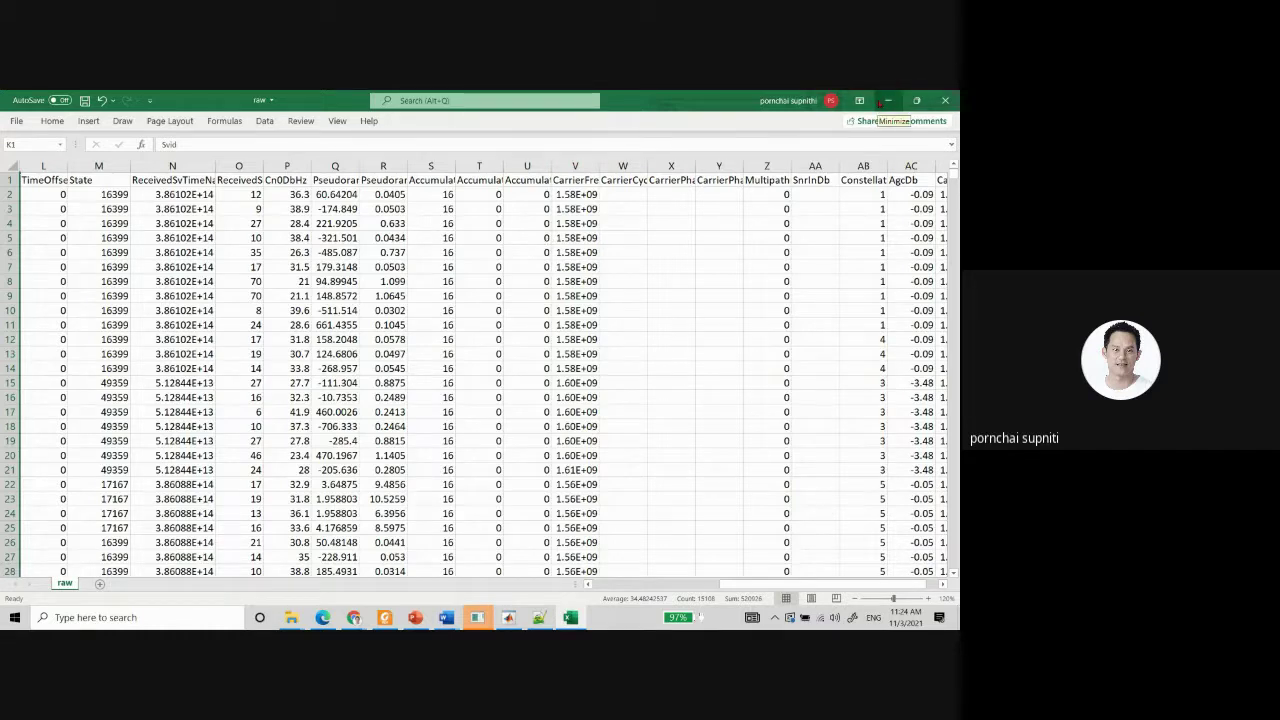
Put the spreadsheet away and show the keynote PDF on the Android GNSS Measurements Update in a maximized Foxit Reader window.
left_click(887, 101)
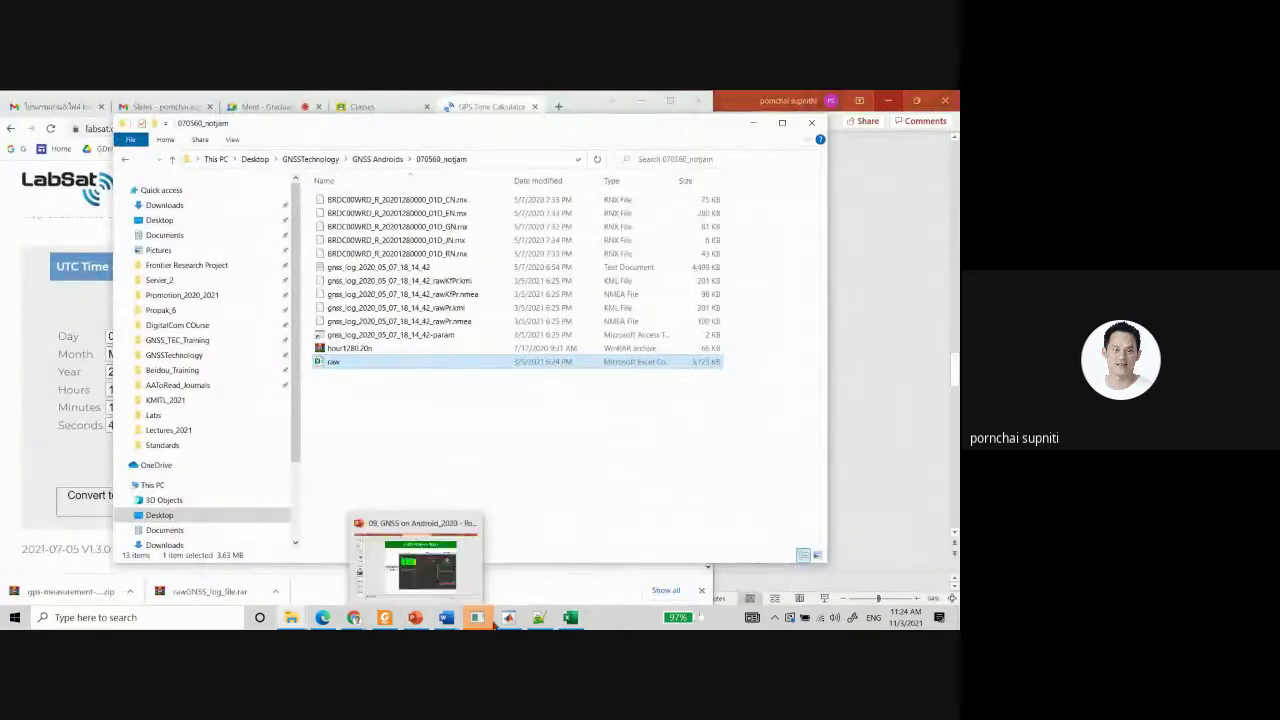
mouse_move(398, 624)
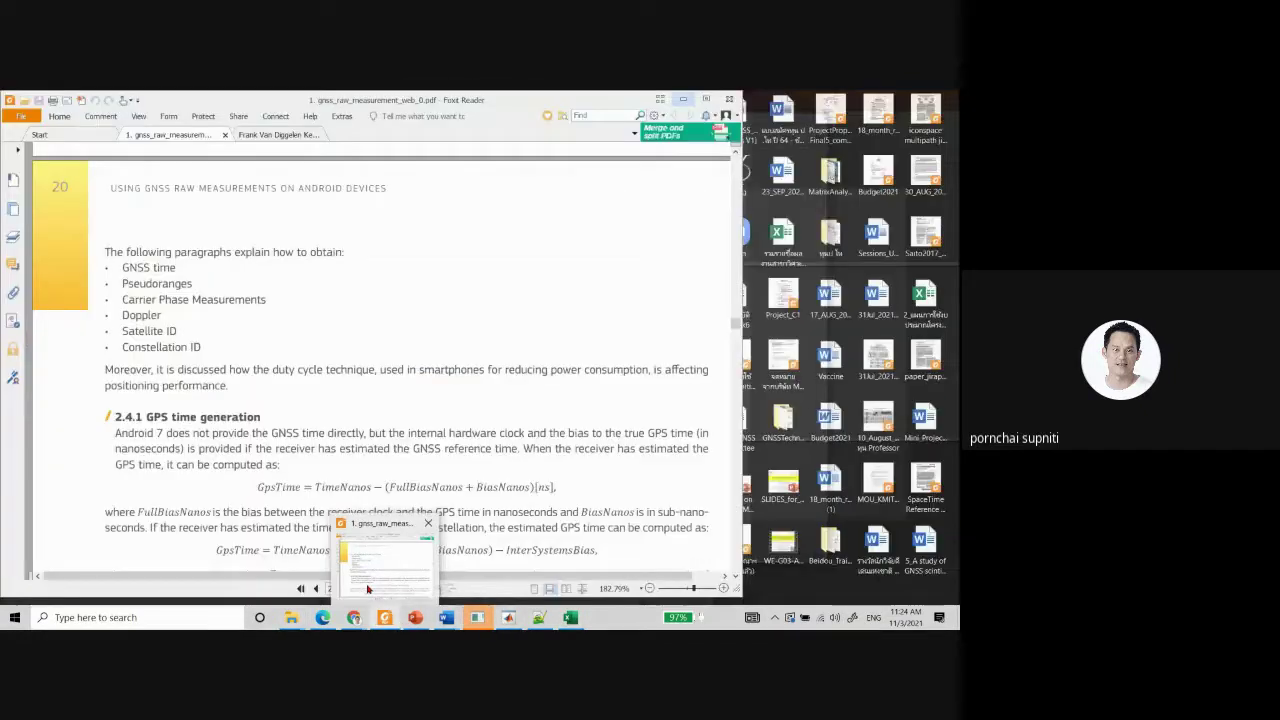
left_click(370, 586)
left_click(290, 137)
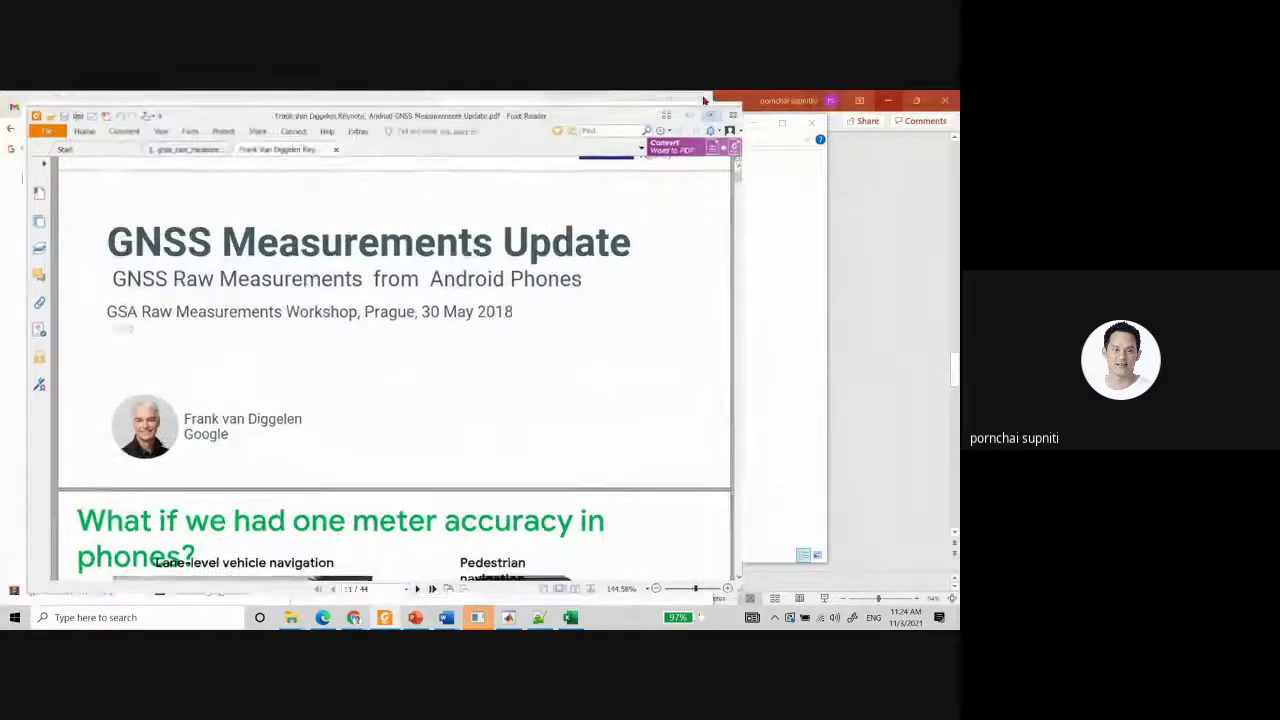
left_click(705, 100)
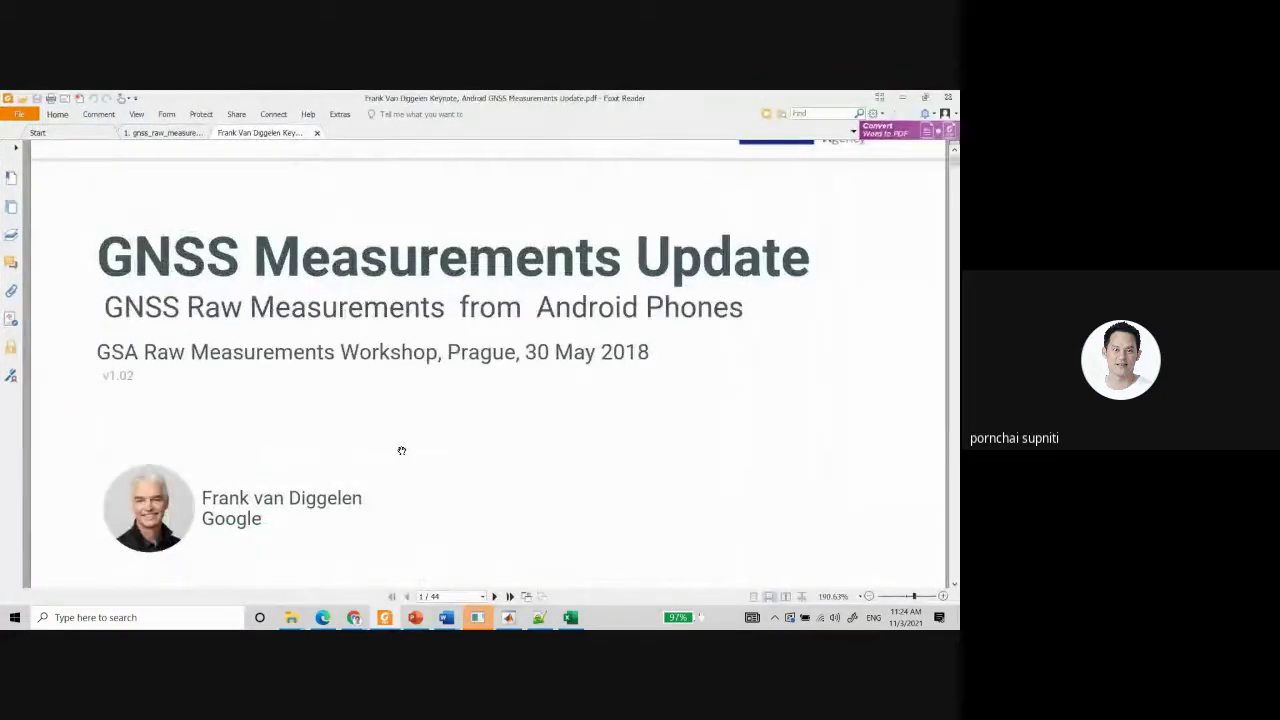
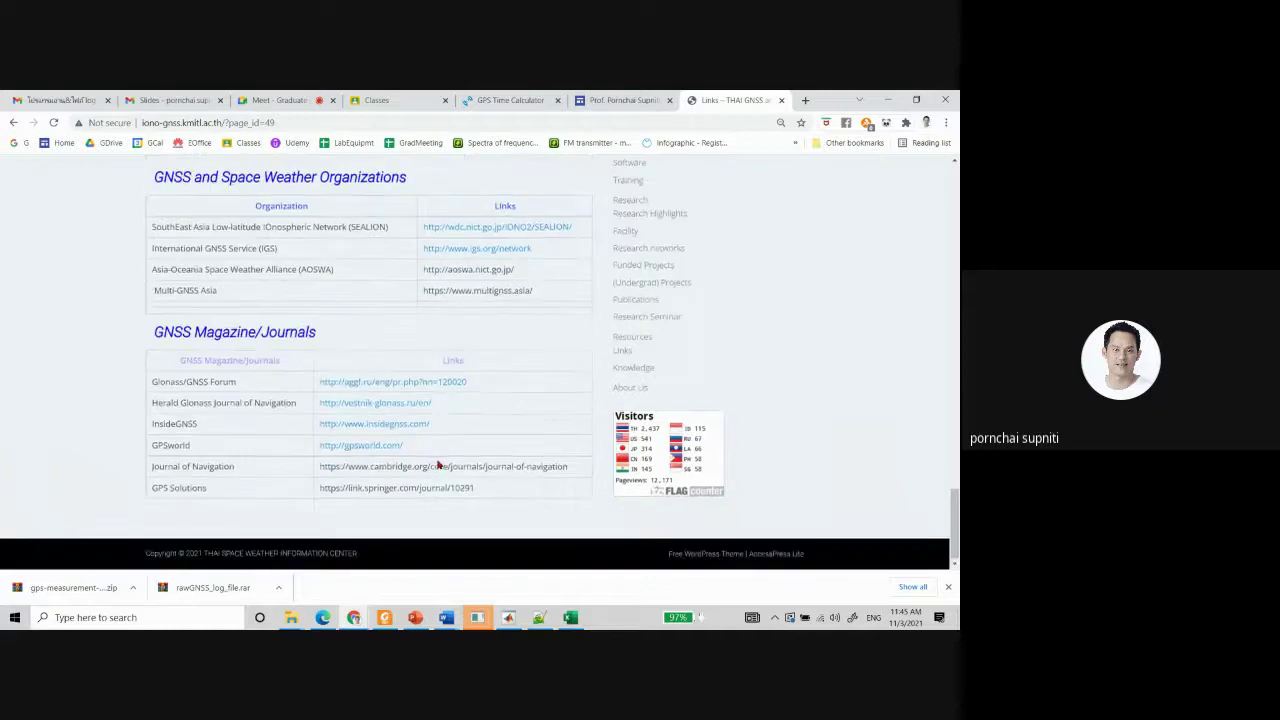
Review the Links page's tables of journals, software, CORS stations, GNSS and satellite databases, solar activity and space weather forecasting centers.
scroll(437, 464, "up", 3)
scroll(437, 464, "up", 3)
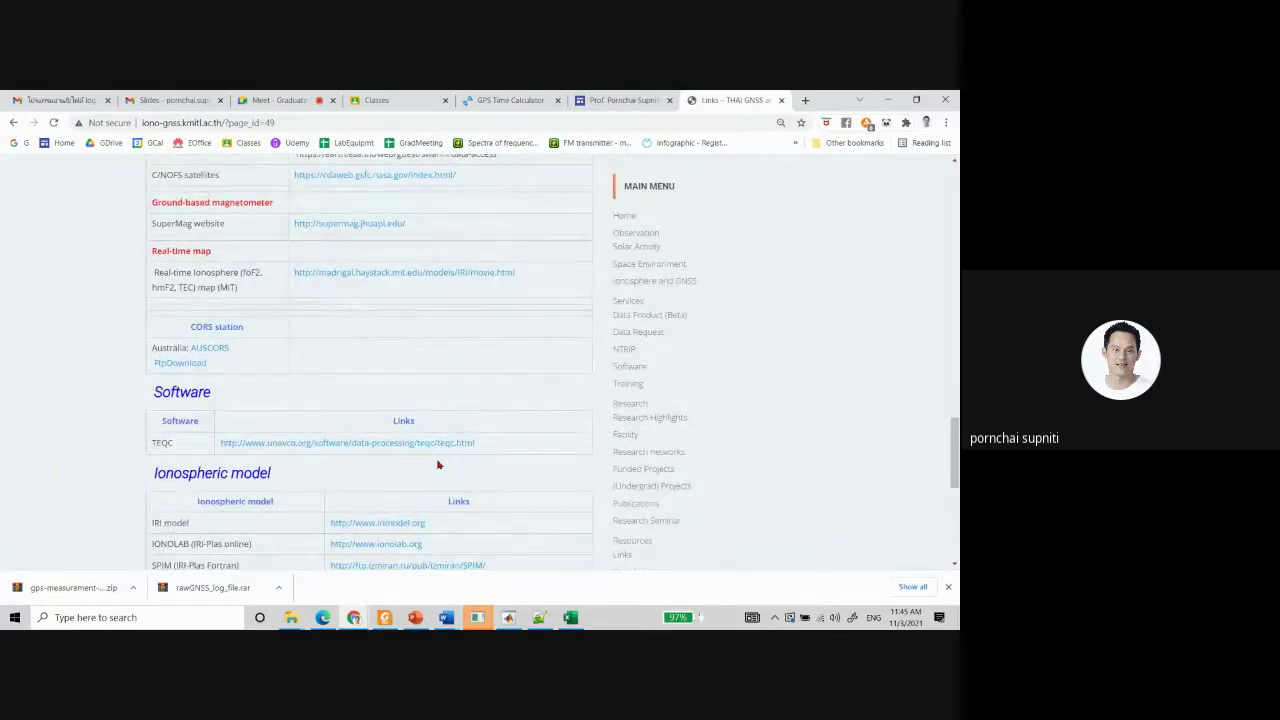
scroll(437, 464, "up", 1)
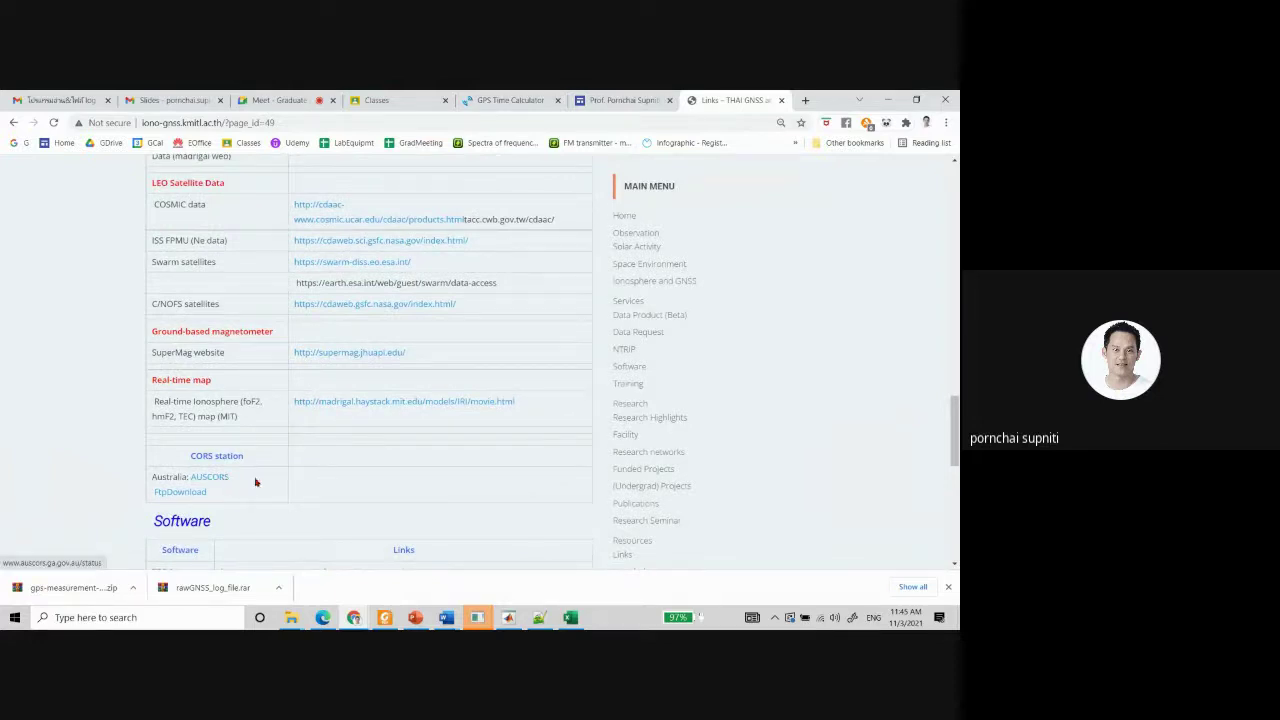
scroll(312, 477, "up", 3)
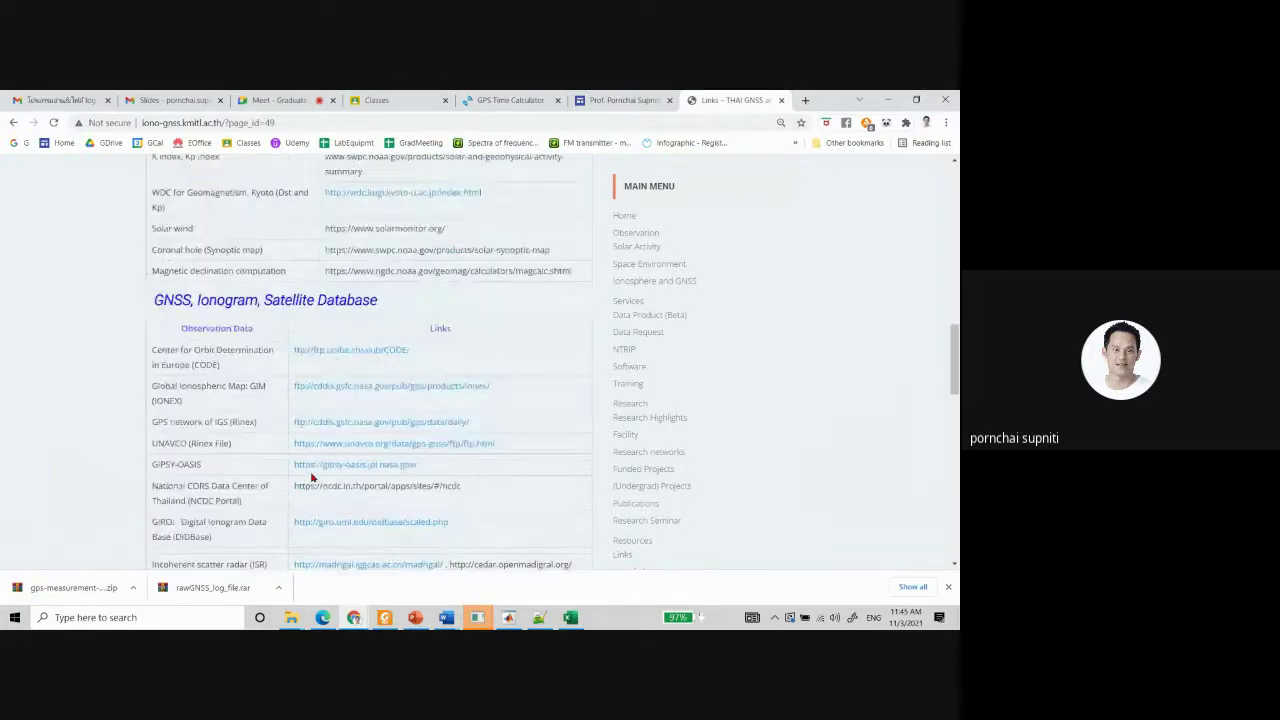
scroll(314, 474, "down", 1)
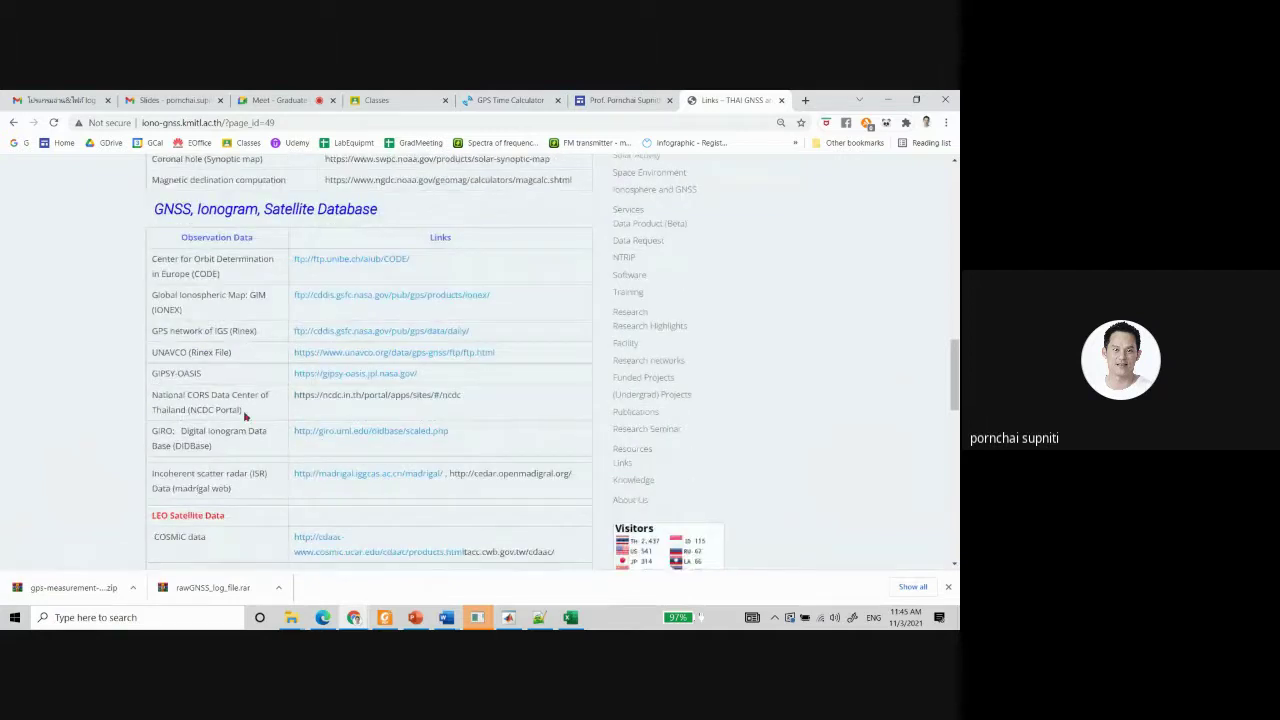
scroll(270, 402, "up", 4)
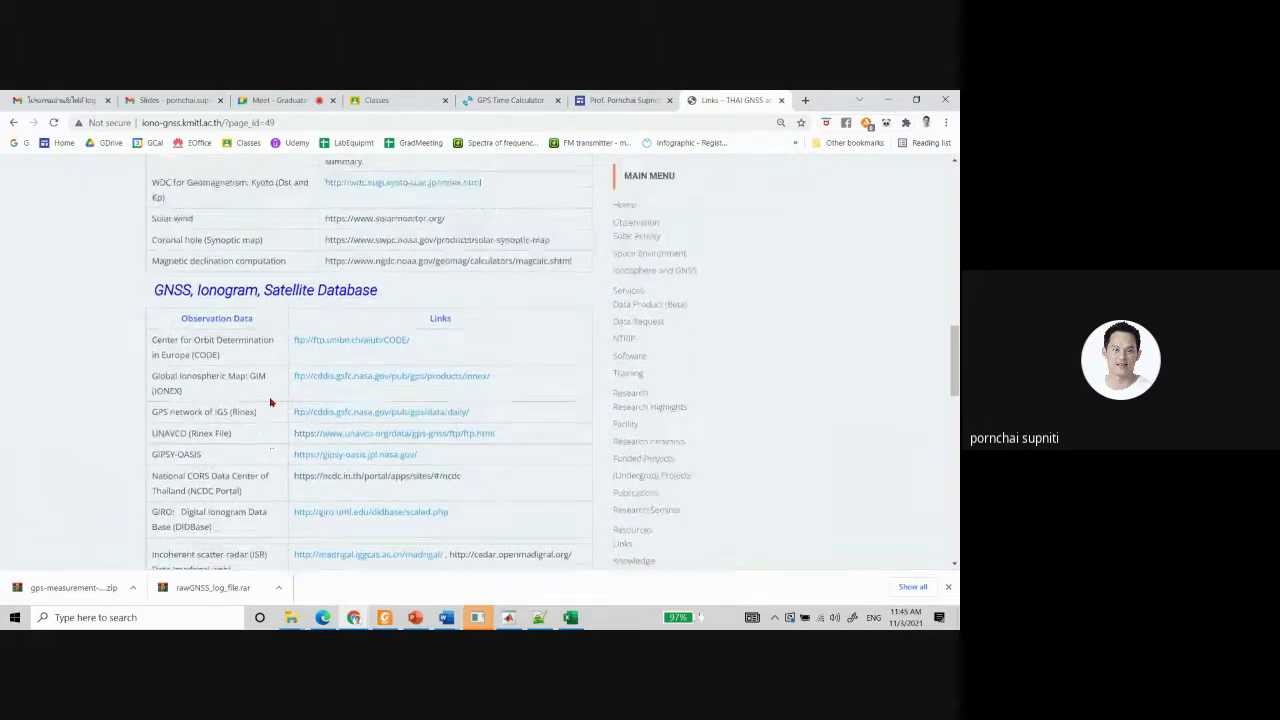
scroll(270, 402, "up", 5)
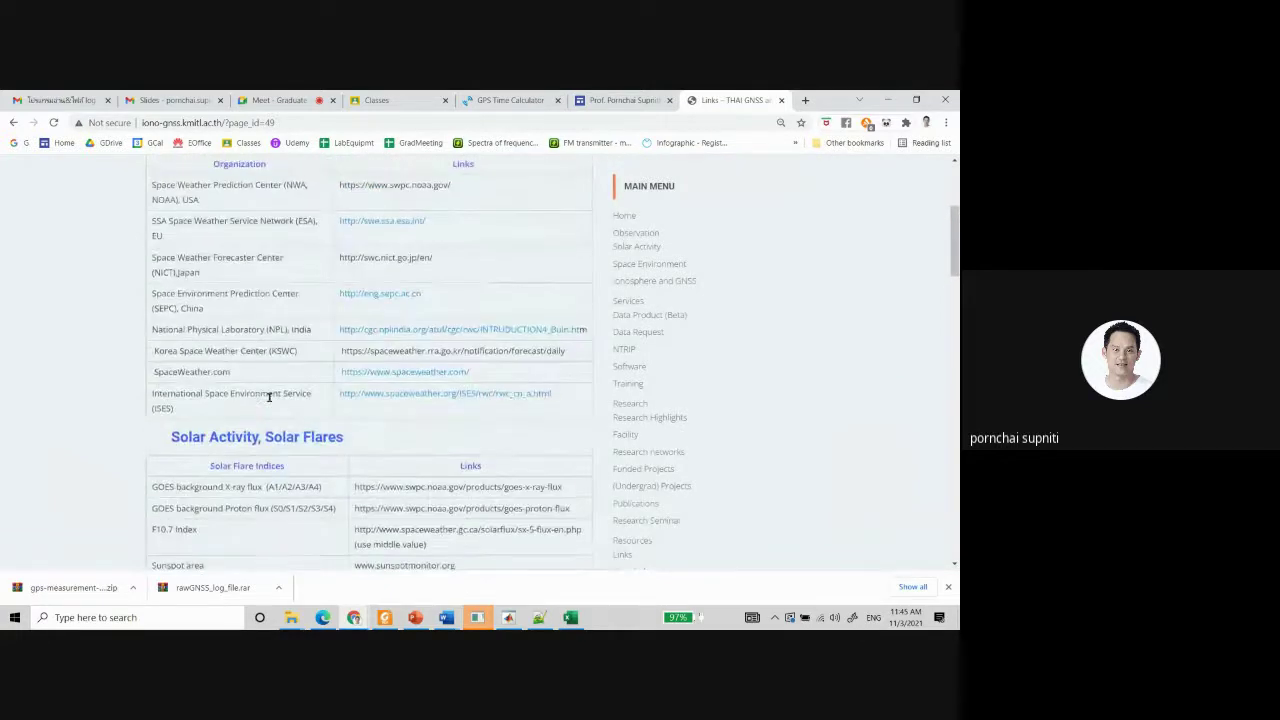
scroll(270, 402, "up", 2)
scroll(270, 402, "down", 2)
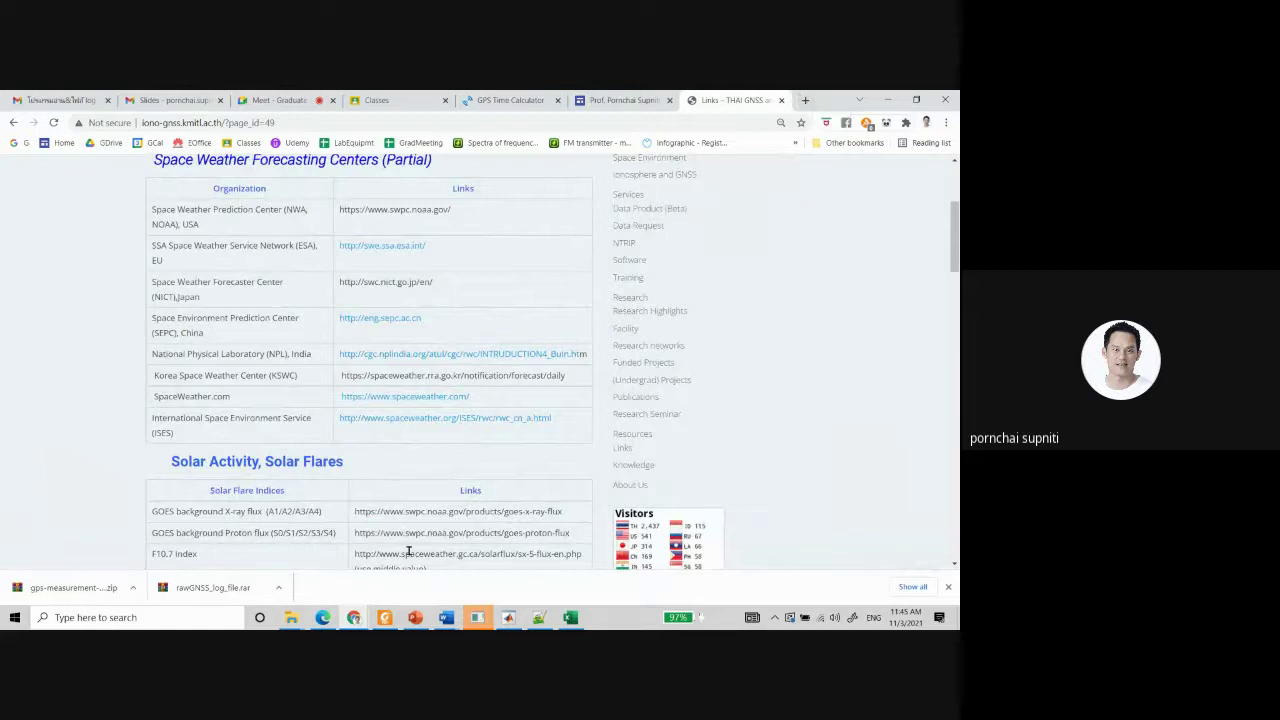
Switch to the Desktop File Explorer window, go to the GNSSTechnology folder and open the presentation 5. DGPS_RTK.
mouse_move(289, 618)
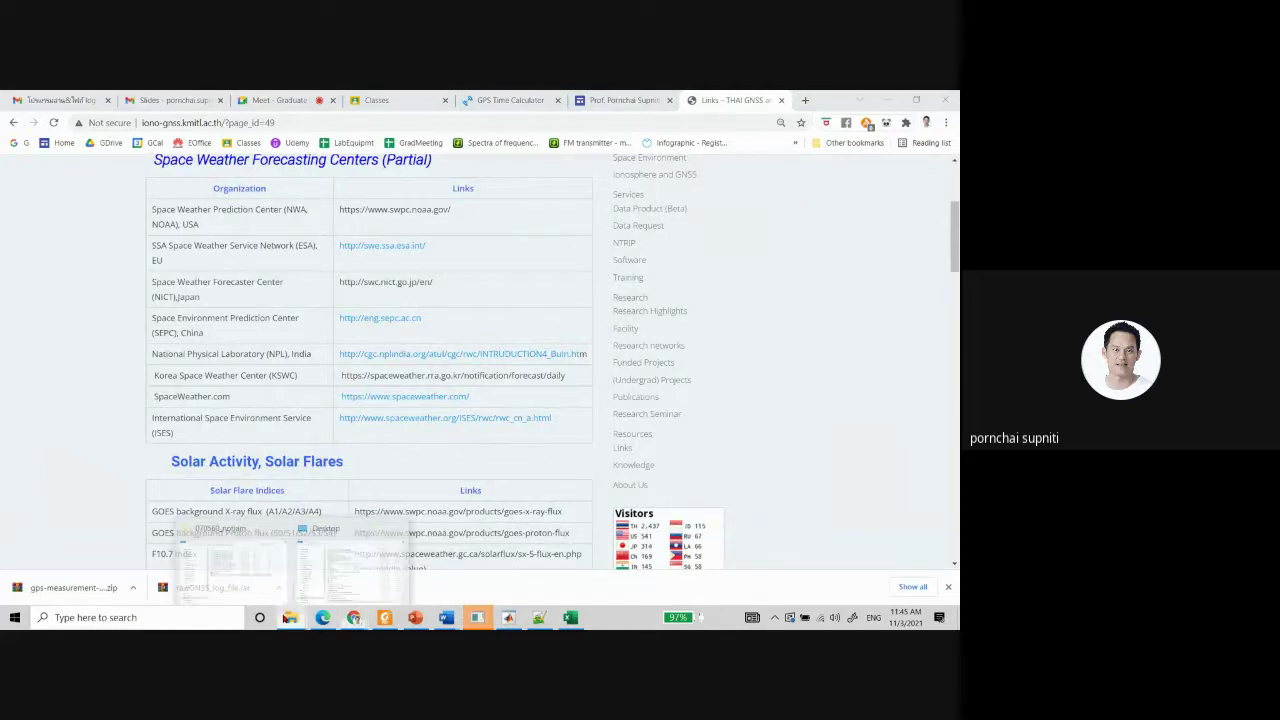
left_click(338, 562)
left_click_drag(440, 128, 524, 126)
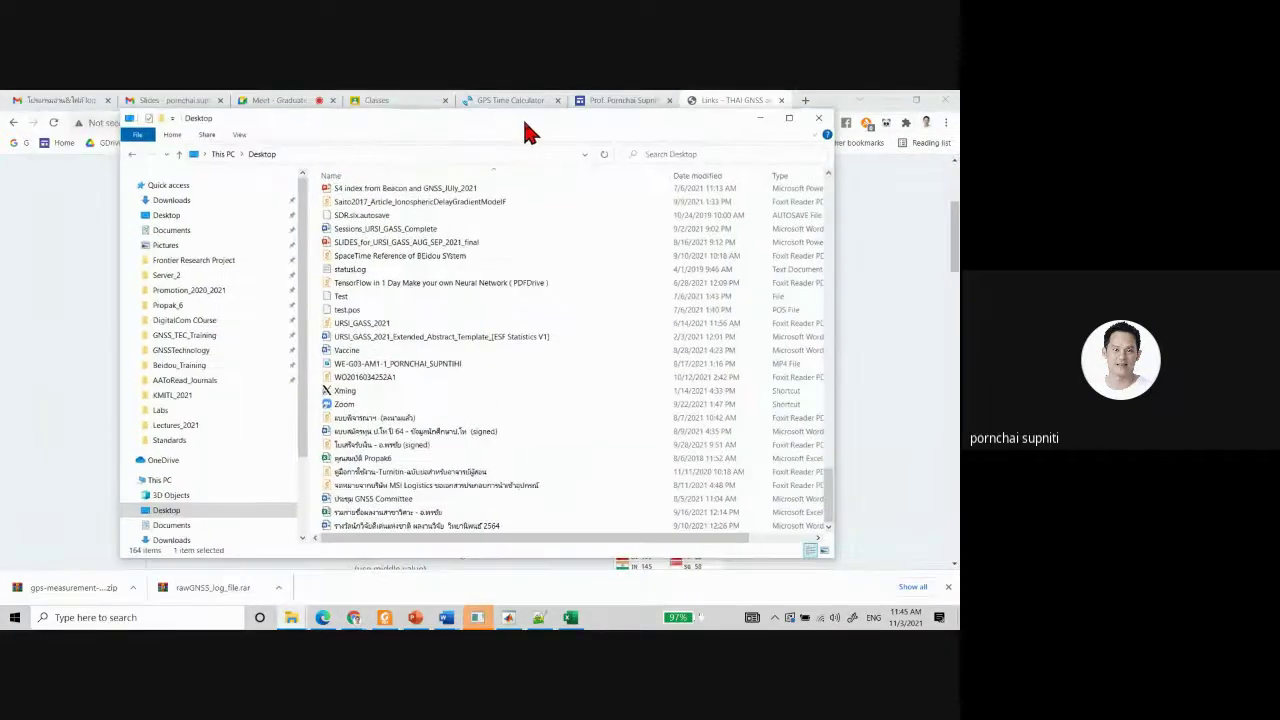
left_click(182, 350)
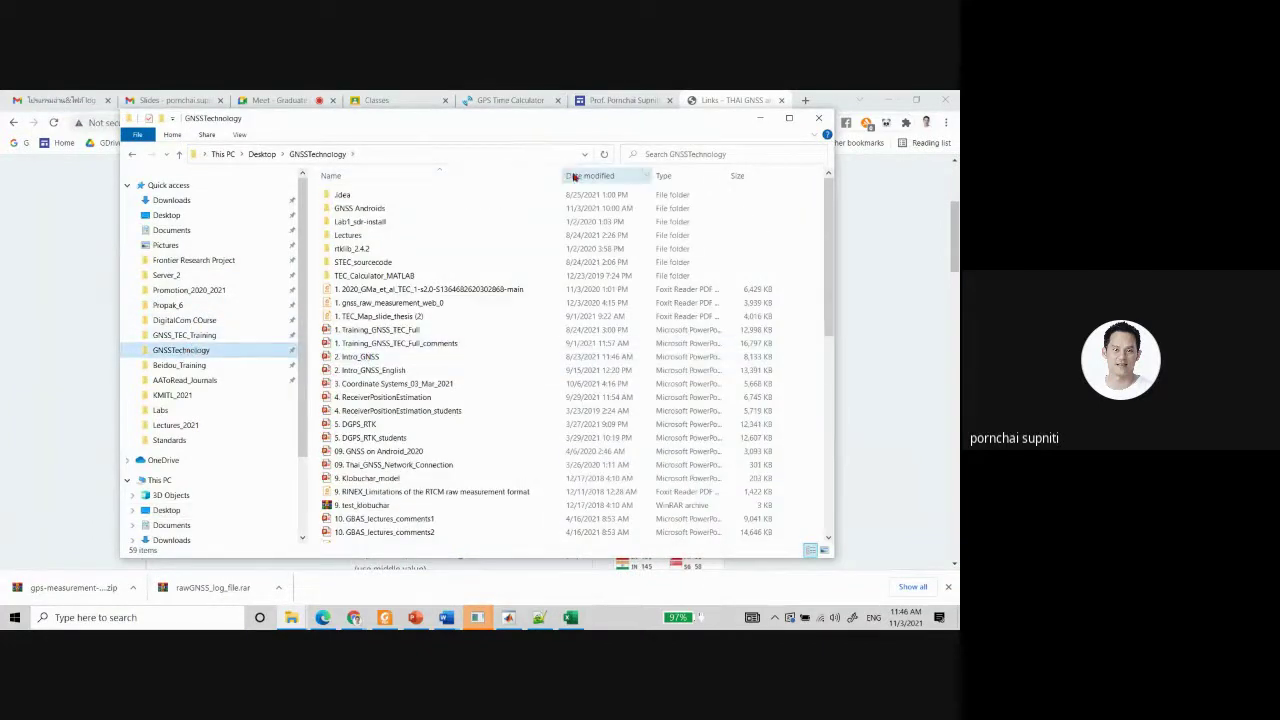
left_click_drag(563, 170, 538, 172)
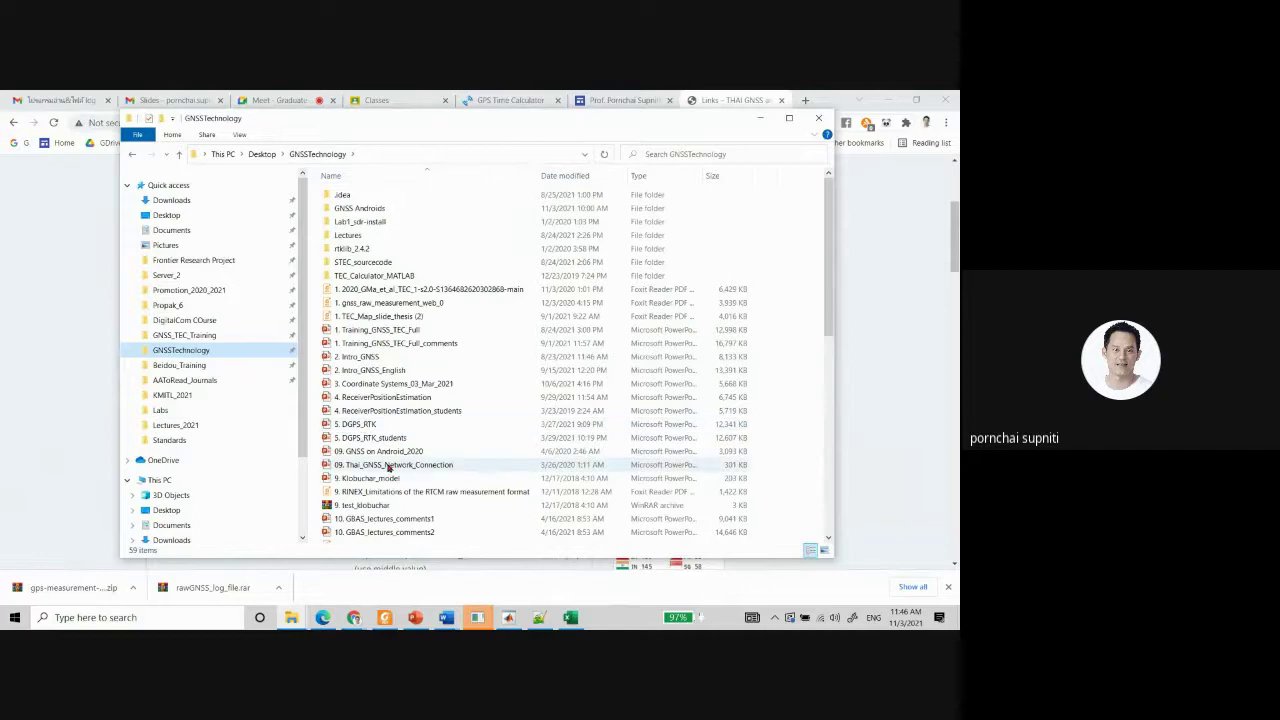
scroll(390, 465, "down", 3)
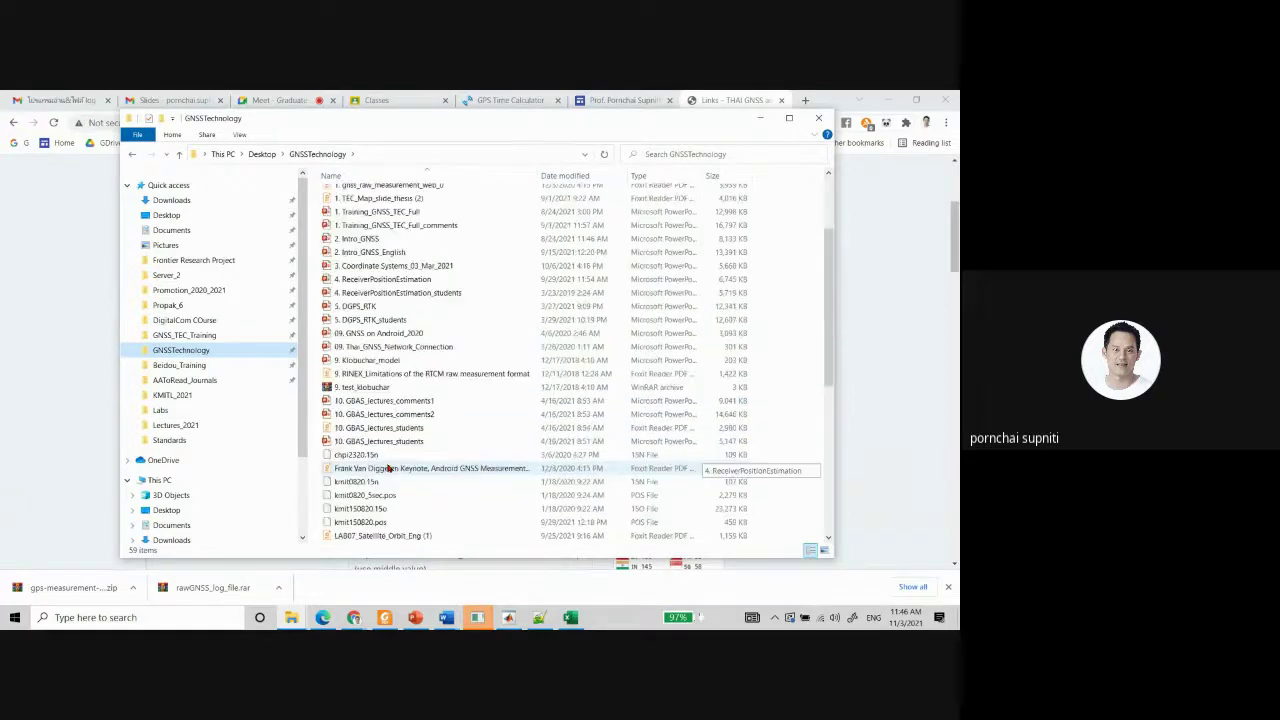
left_click(422, 312)
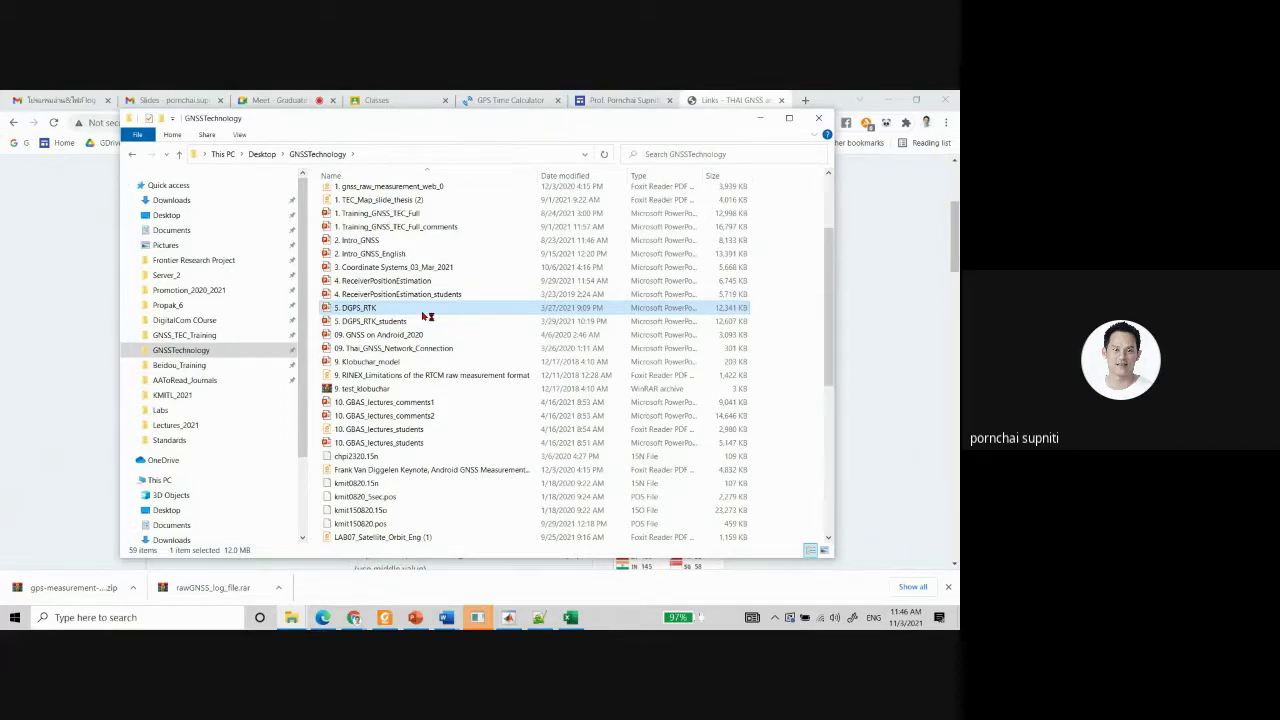
double_click(427, 313)
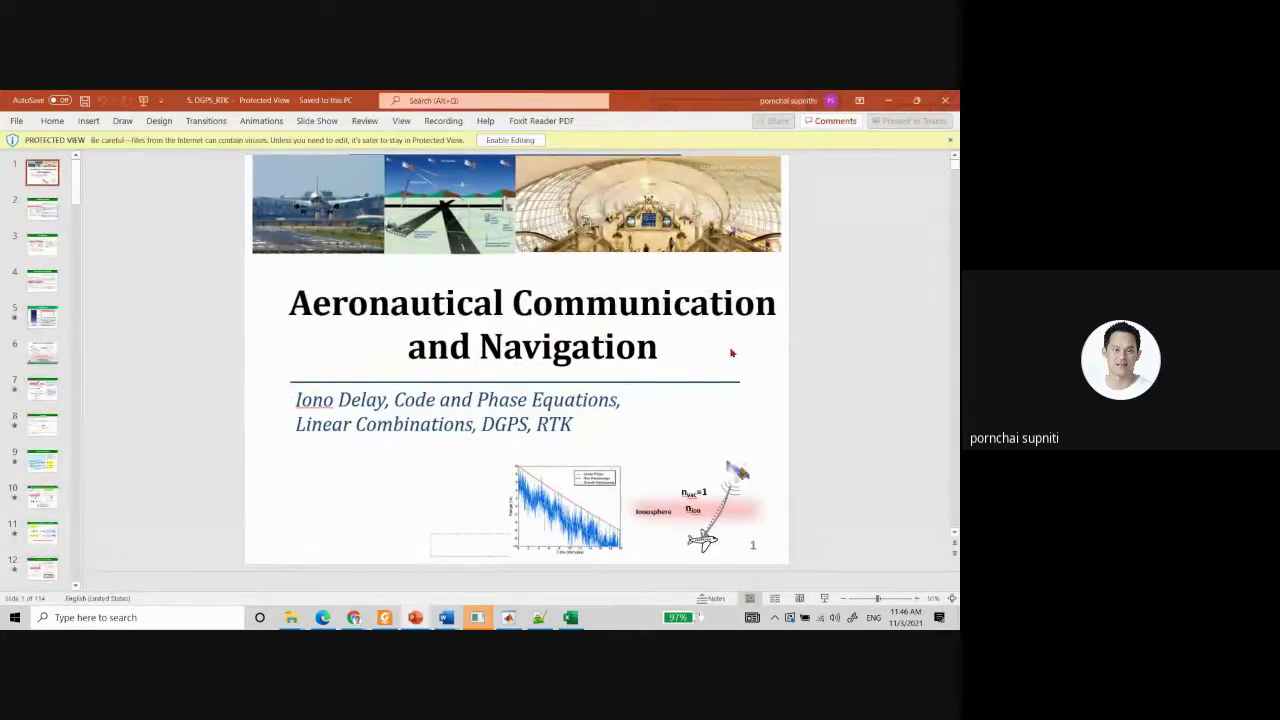
Go through the DGPS_RTK slides to find slide 40, Online PPP Service.
left_click(55, 250)
key("Down")
key("Down")
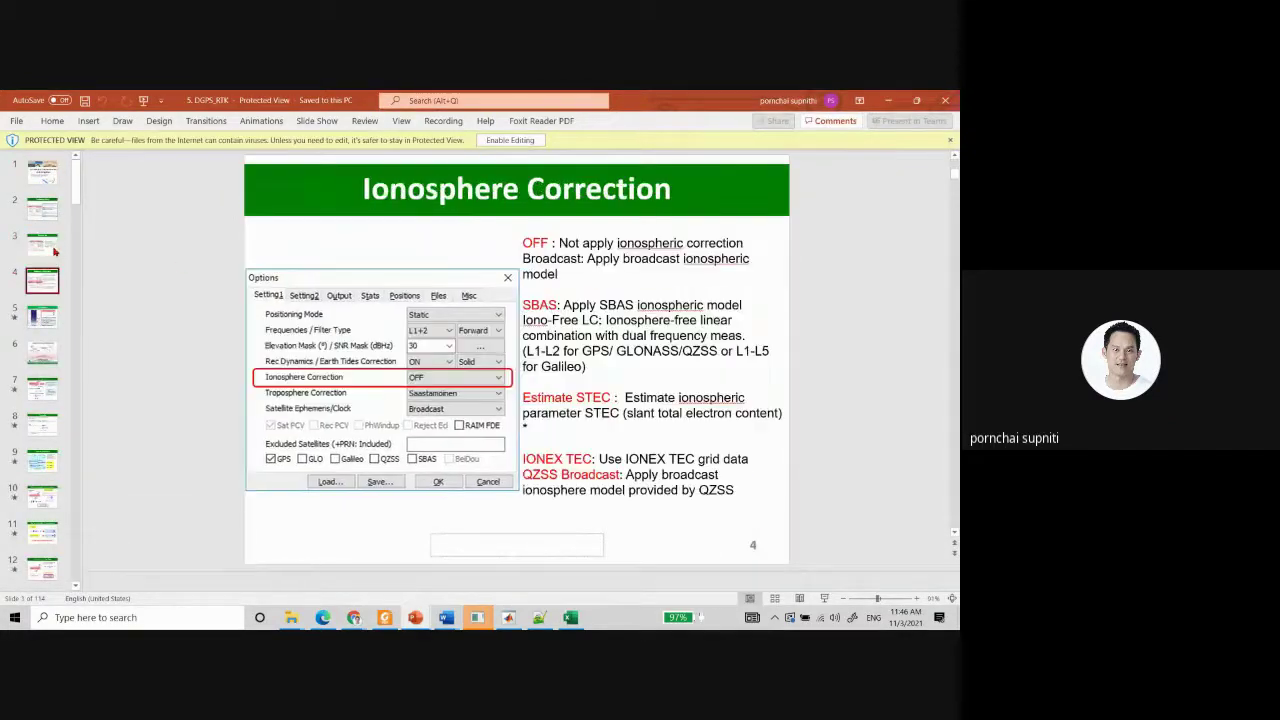
key("Down")
key("Down")
key("Down")
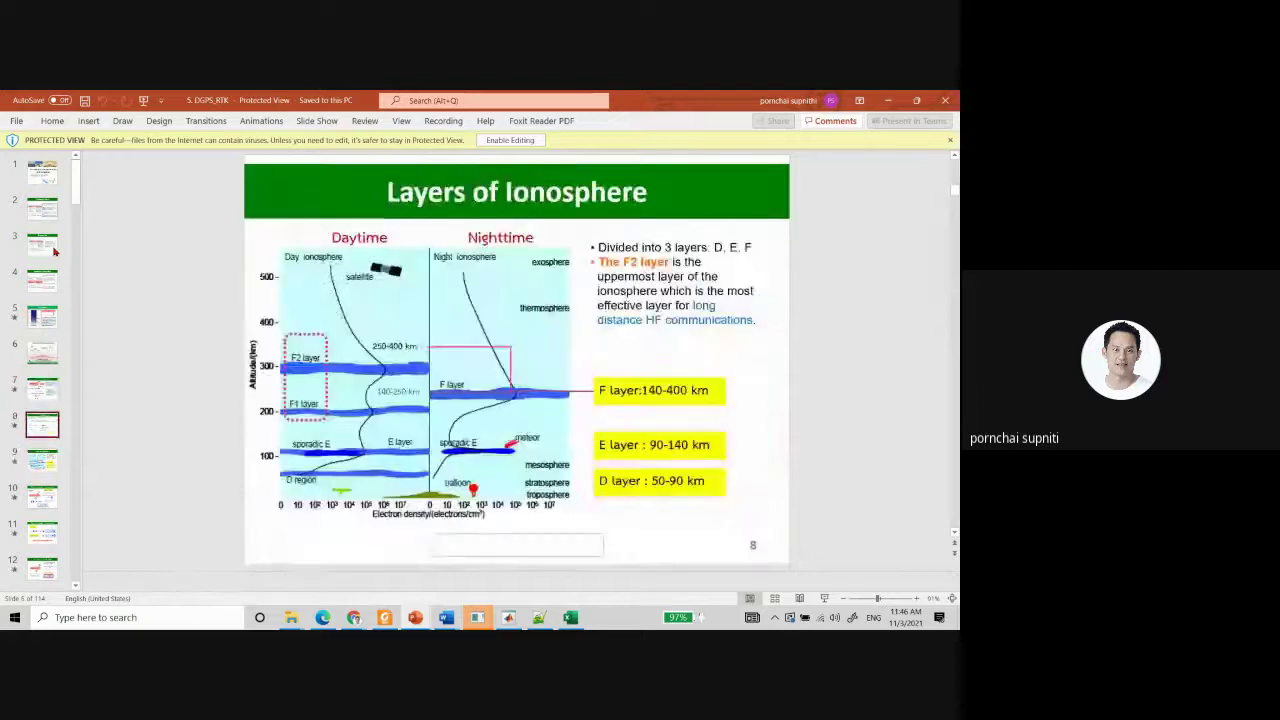
key("Down")
key("Down")
key("Down")
key("Down")
key("Down")
key("Down")
key("Down")
key("Down")
key("Down")
key("Down")
key("Down")
key("Down")
key("Down")
key("Down")
key("Down")
key("Down")
key("Down")
key("Down")
key("Down")
key("Down")
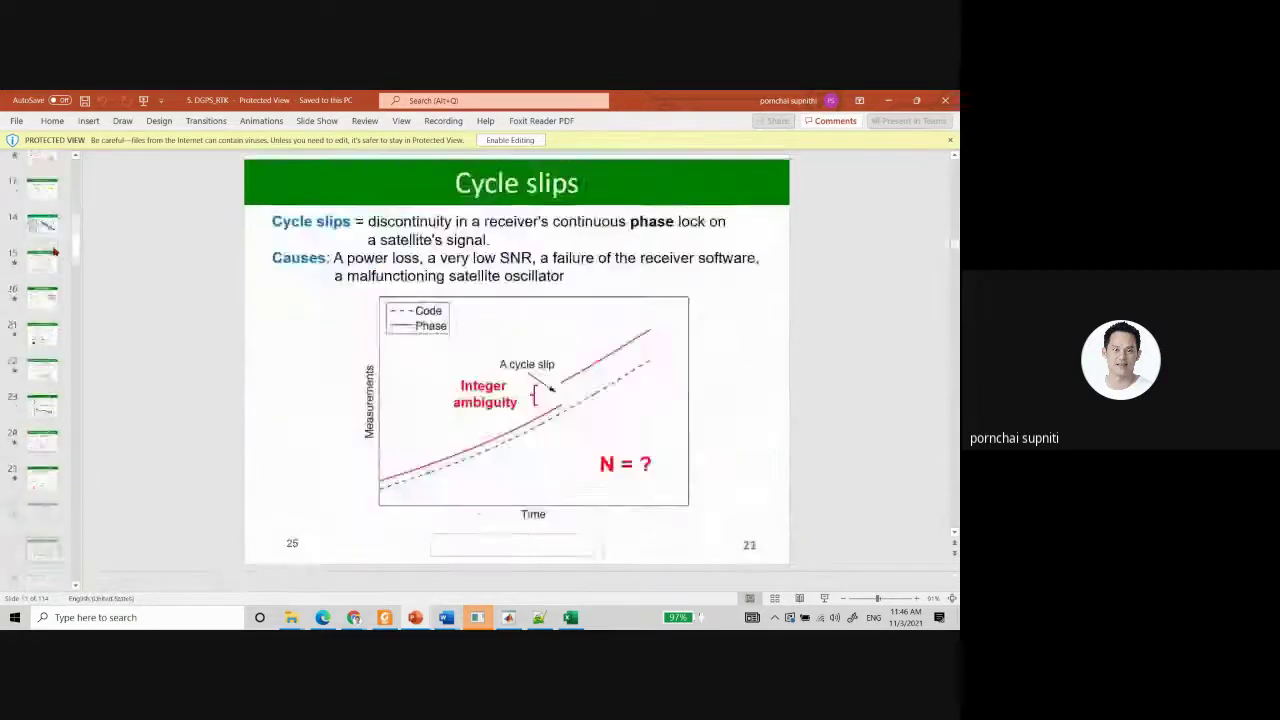
key("Down")
key("Down")
key("Down")
key("Down")
key("Down")
key("Down")
key("Down")
key("Down")
key("Down")
key("Down")
key("Down")
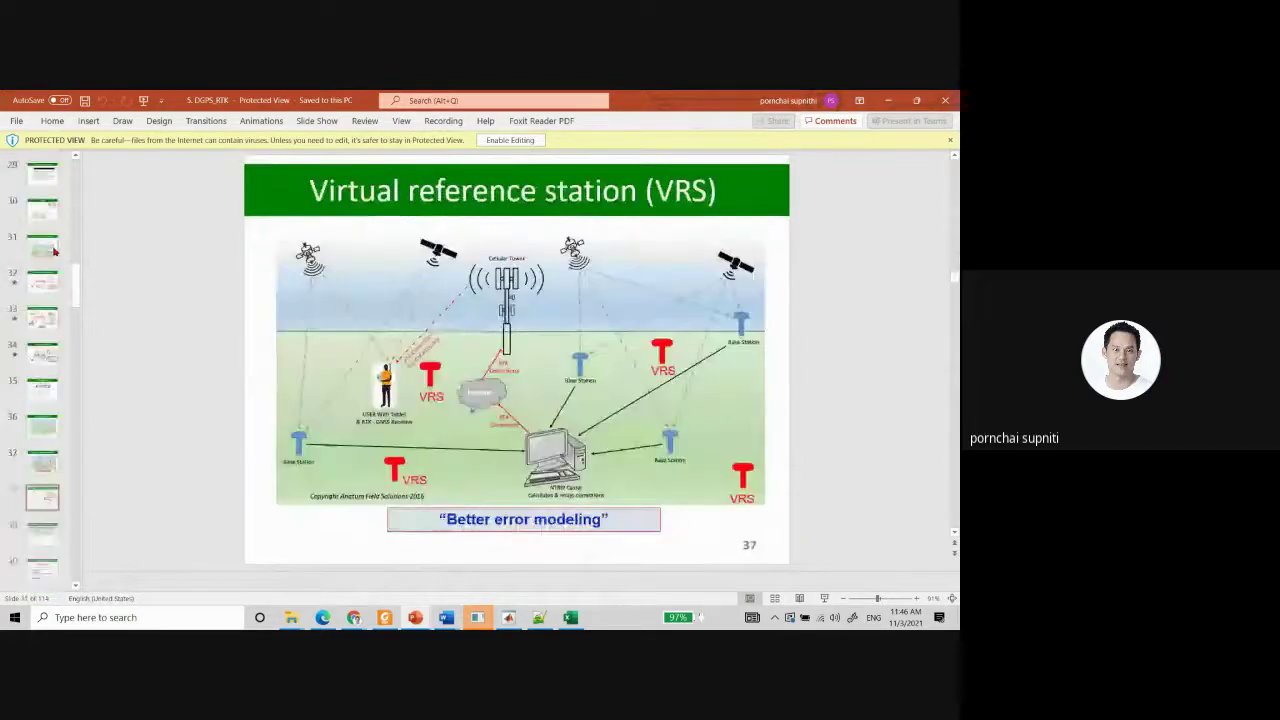
key("Up")
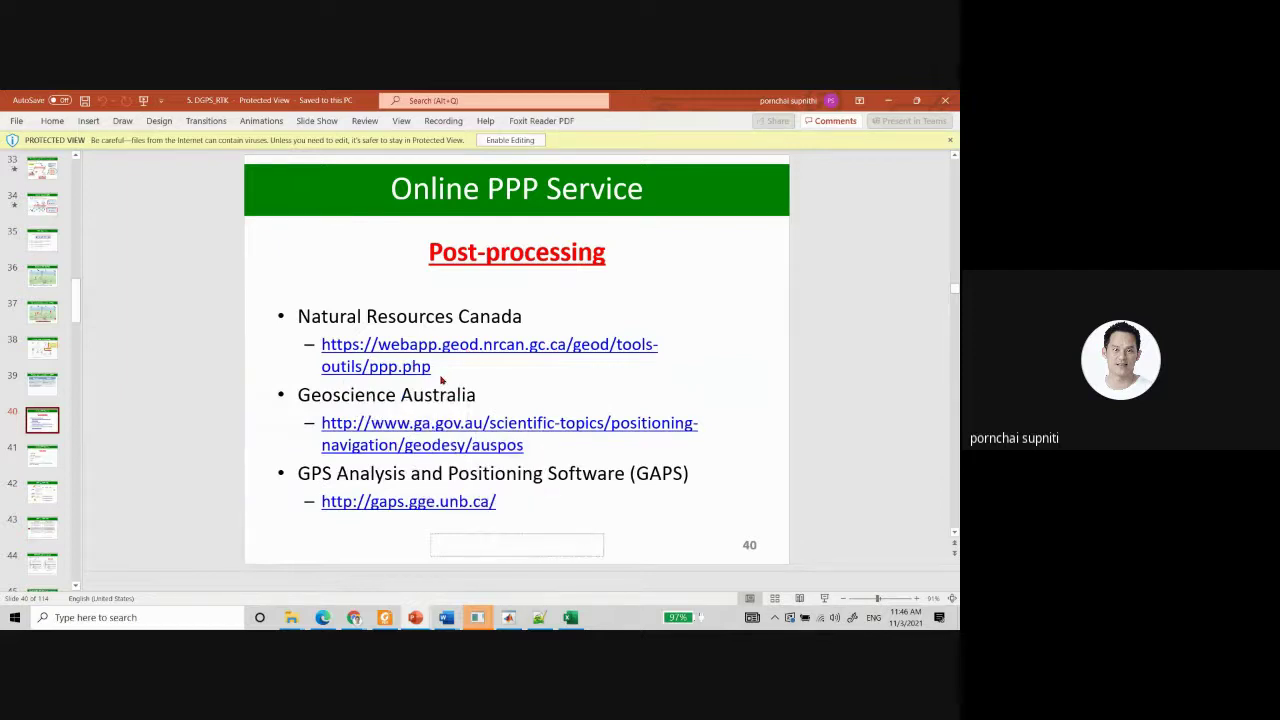
Copy the Natural Resources Canada ppp.php address from the slide and load it in a new Chrome tab to view the service page.
left_click_drag(438, 373, 333, 347)
key("ctrl+c")
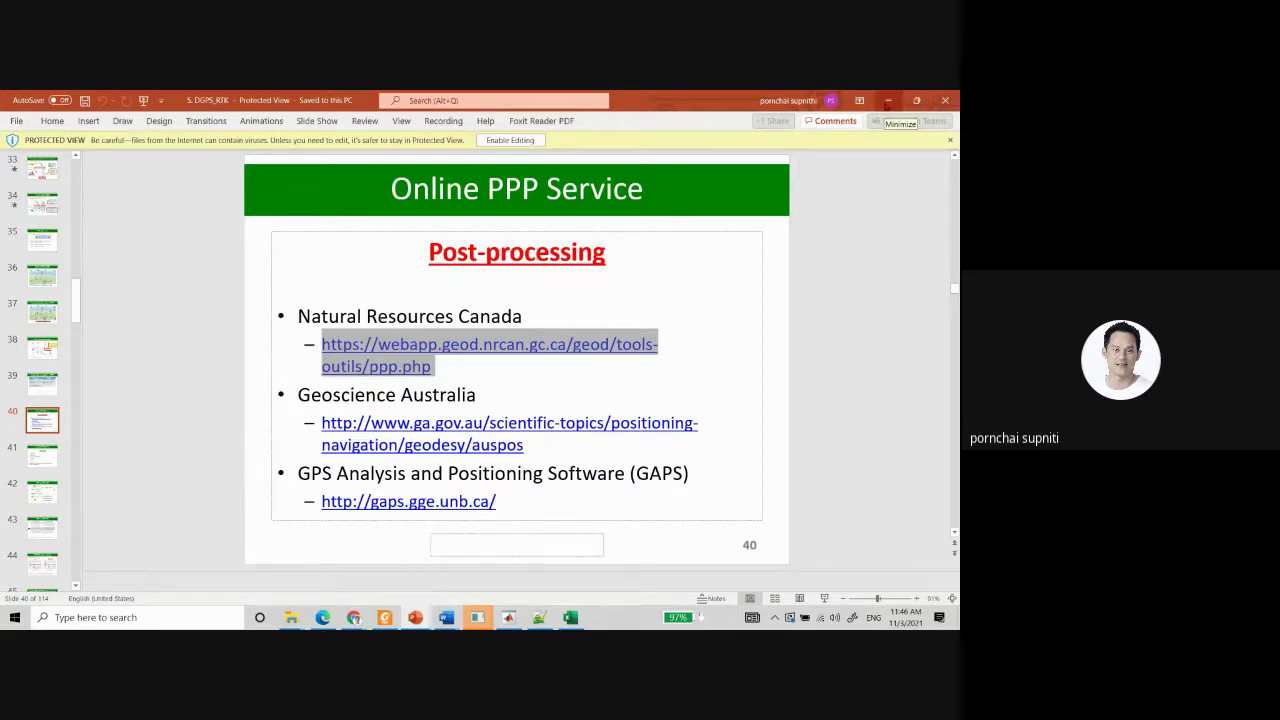
left_click(887, 104)
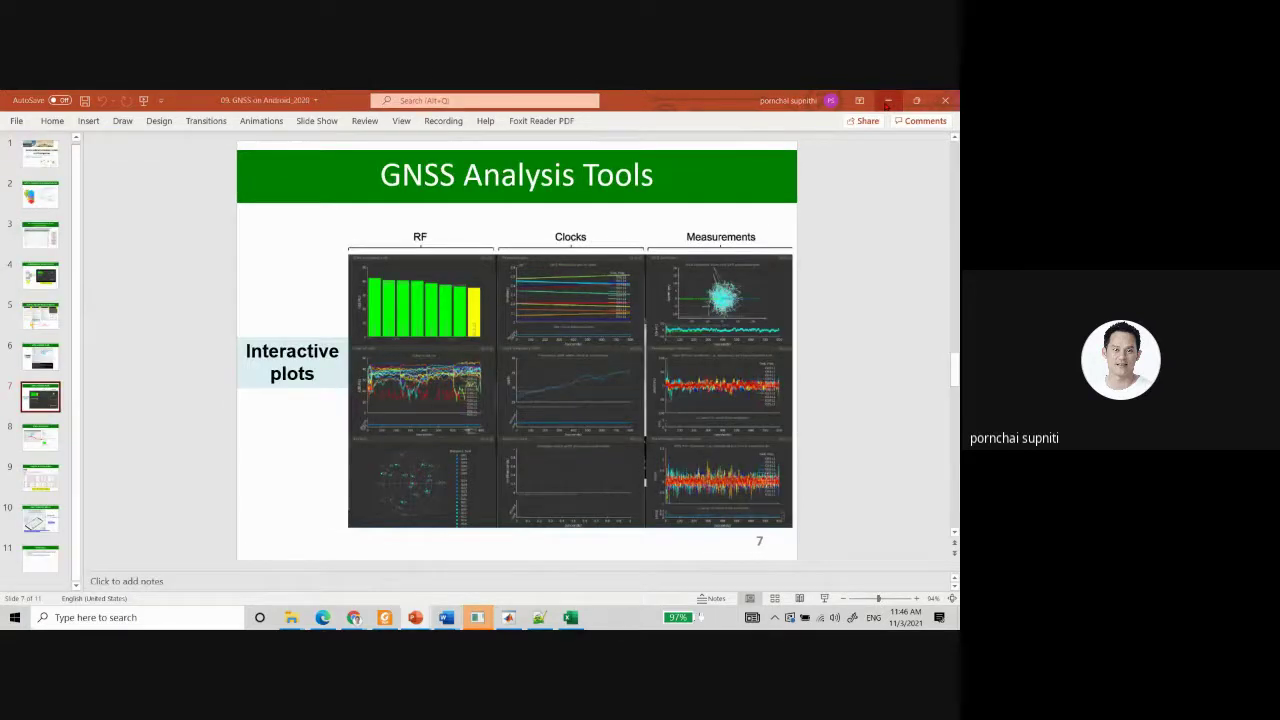
left_click(887, 104)
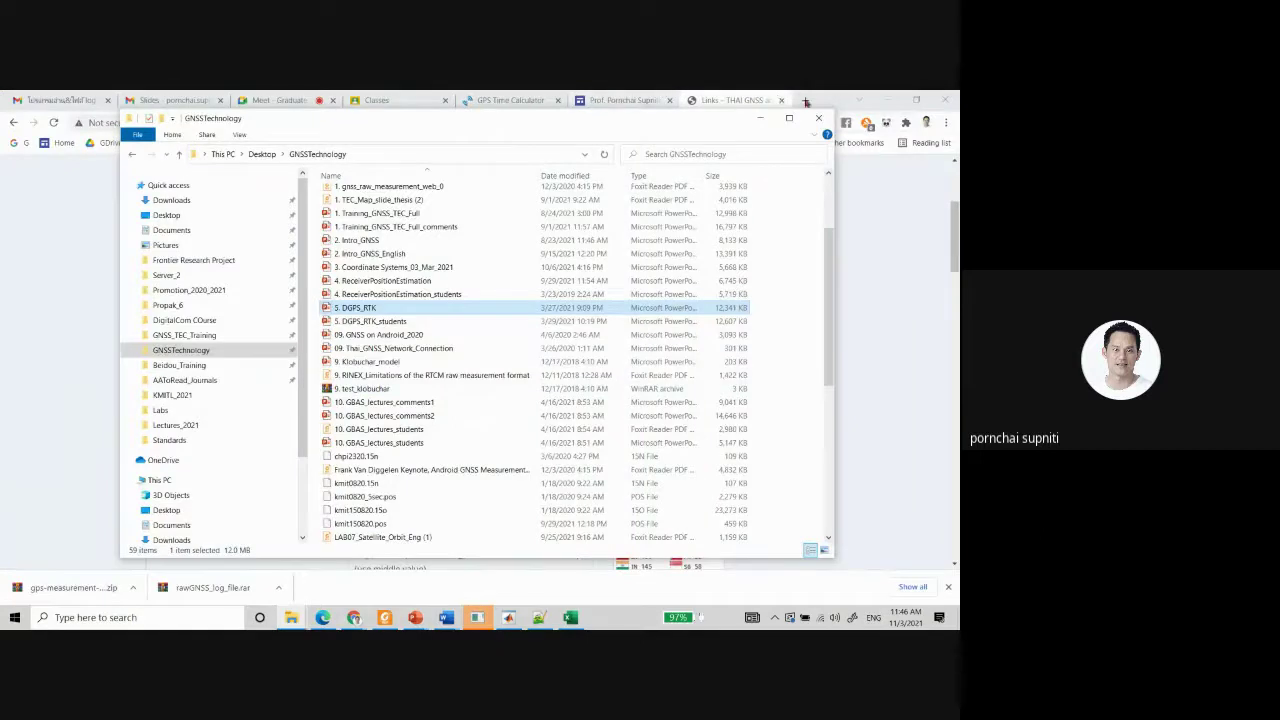
left_click(806, 101)
key("ctrl+v")
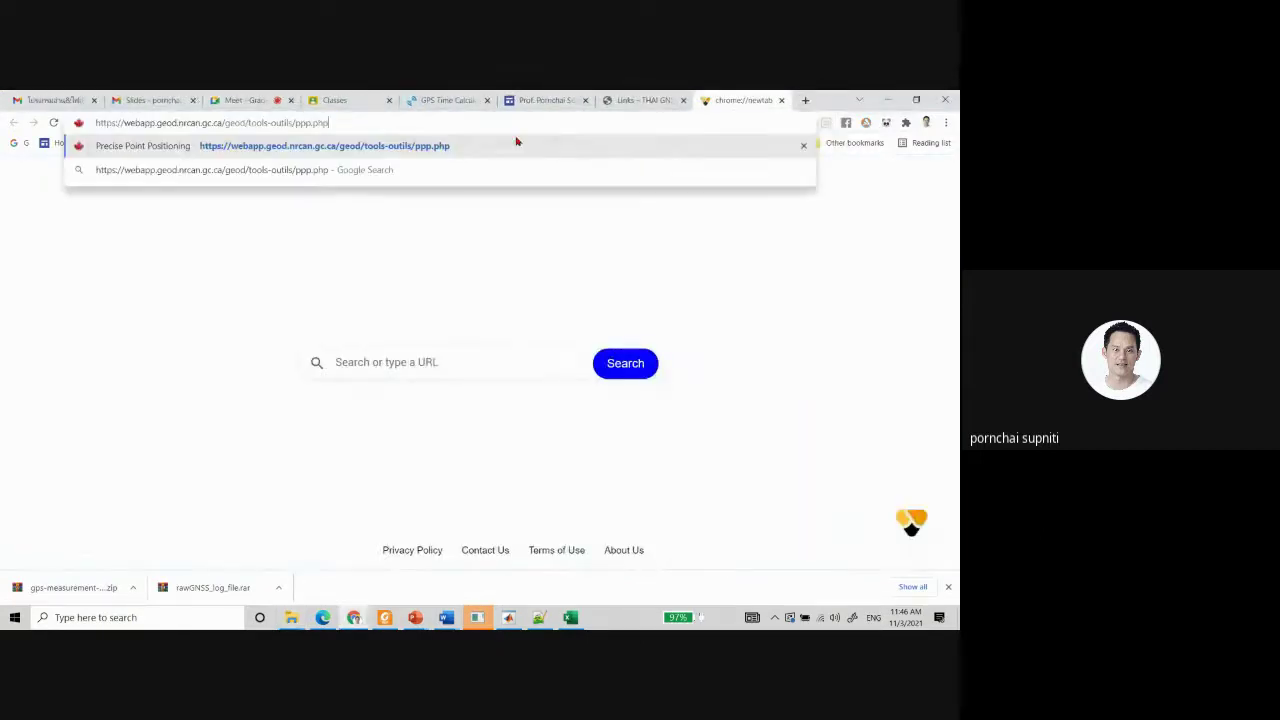
key("Return")
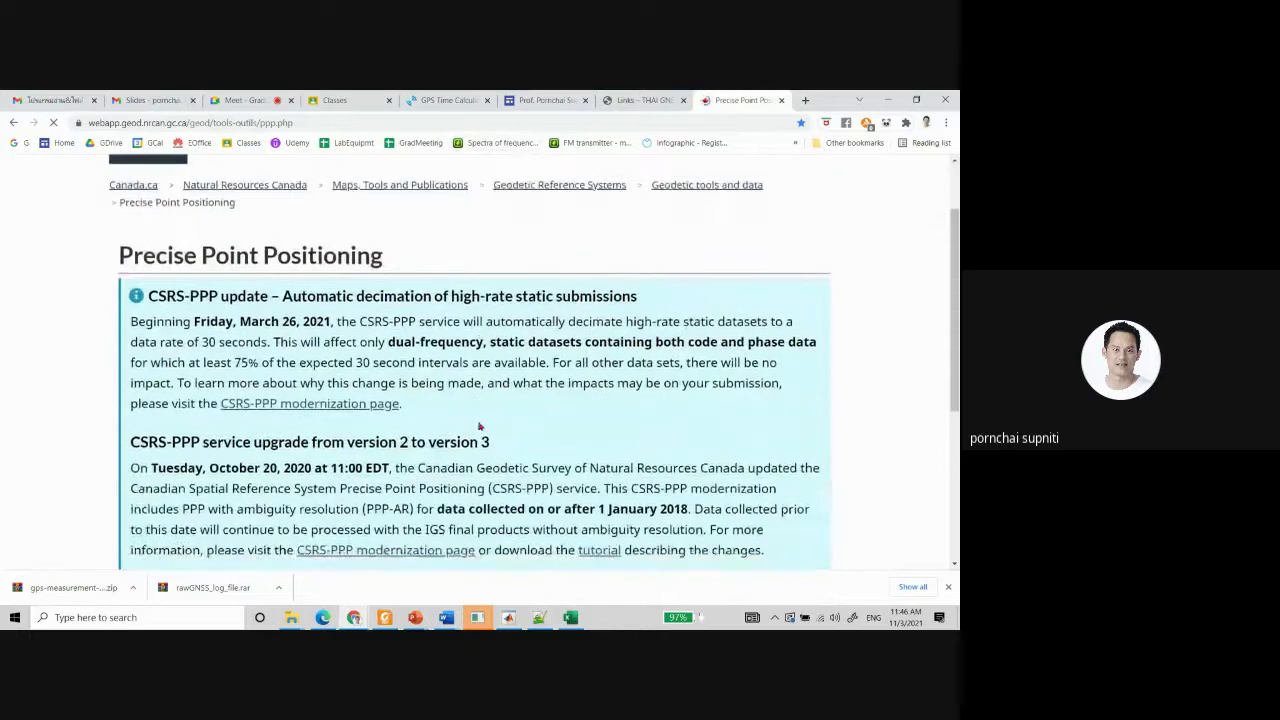
scroll(326, 354, "down", 1)
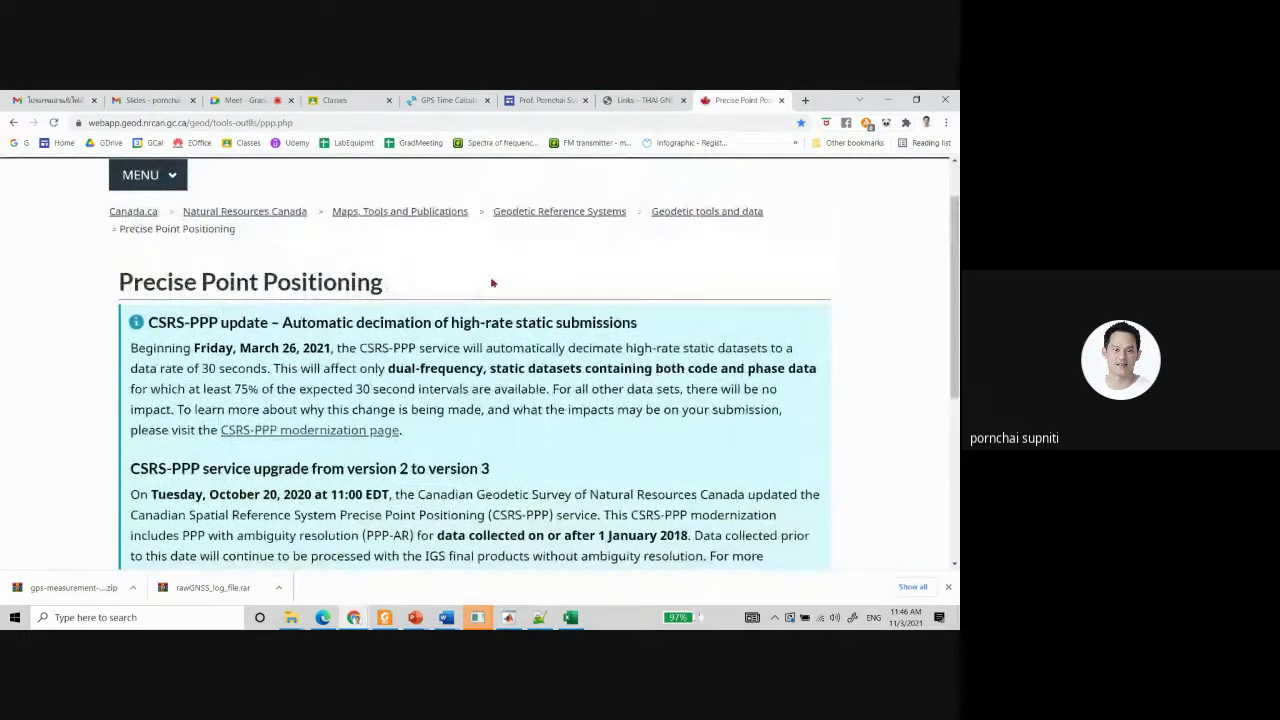
Review the CSRS-PPP update and version 2 to version 3 upgrade notices on the Precise Point Positioning page.
scroll(491, 283, "down", 3)
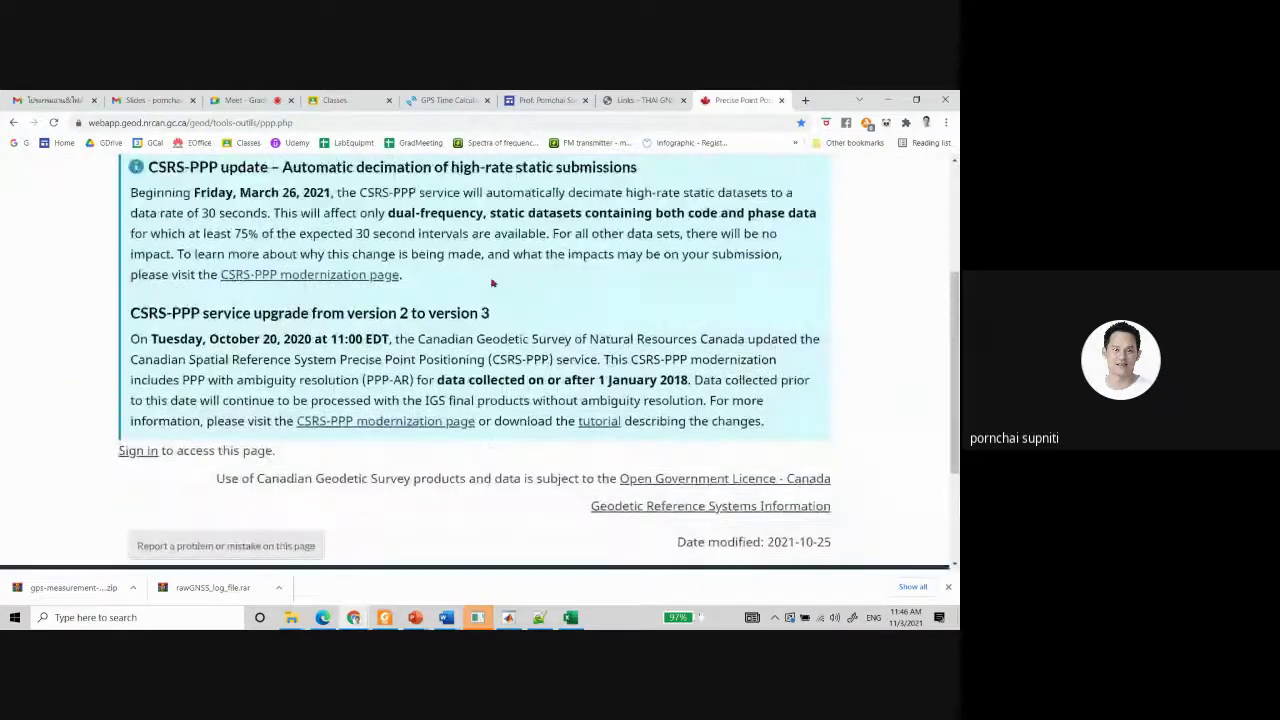
scroll(491, 283, "up", 1)
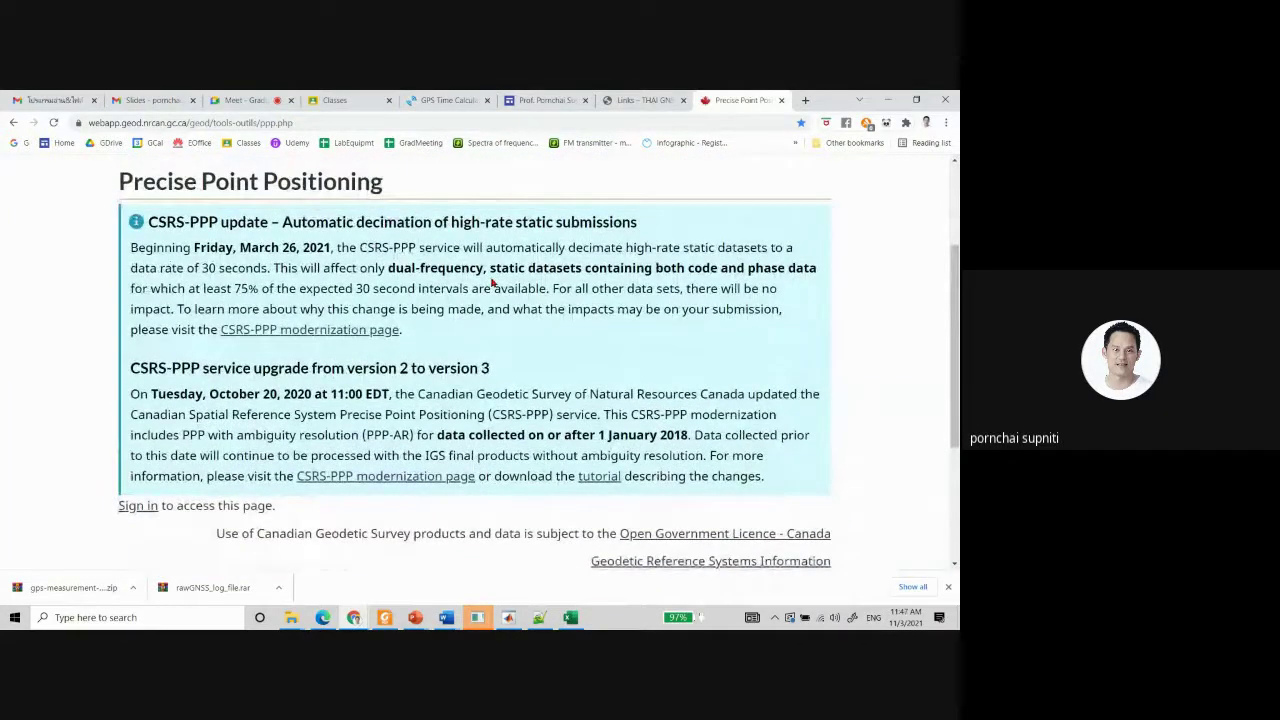
scroll(491, 283, "up", 1)
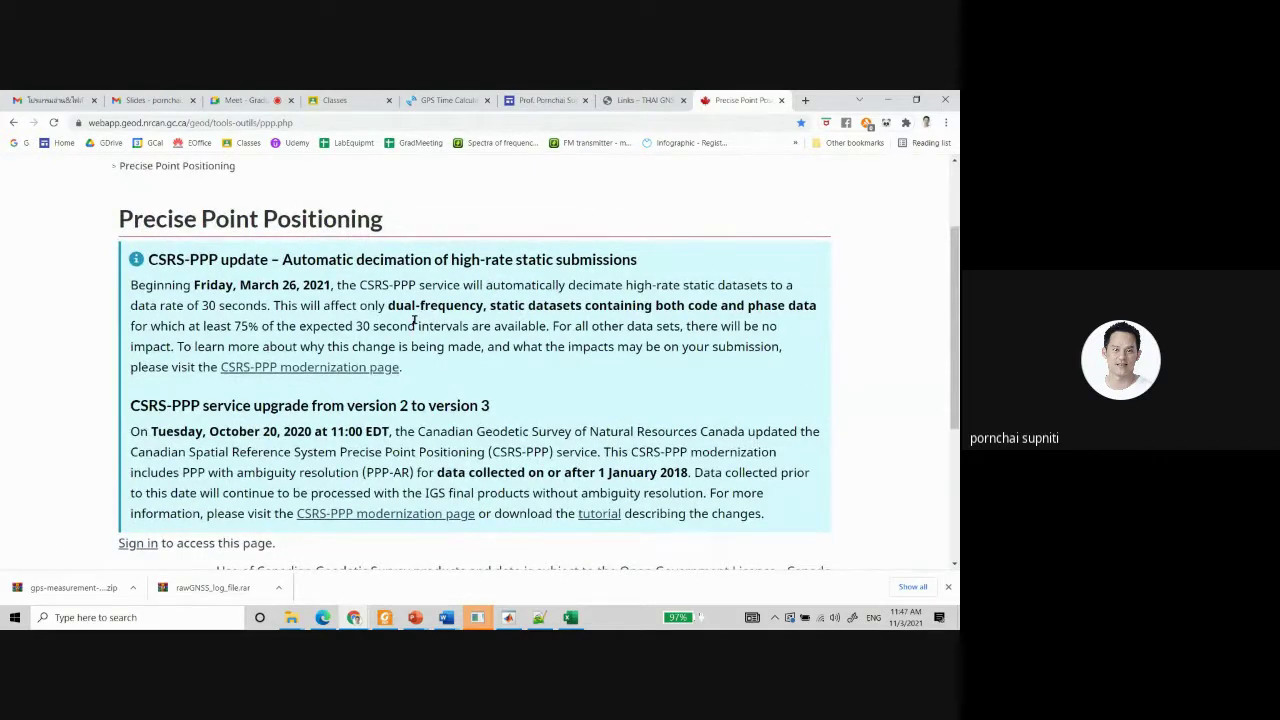
scroll(491, 327, "up", 3)
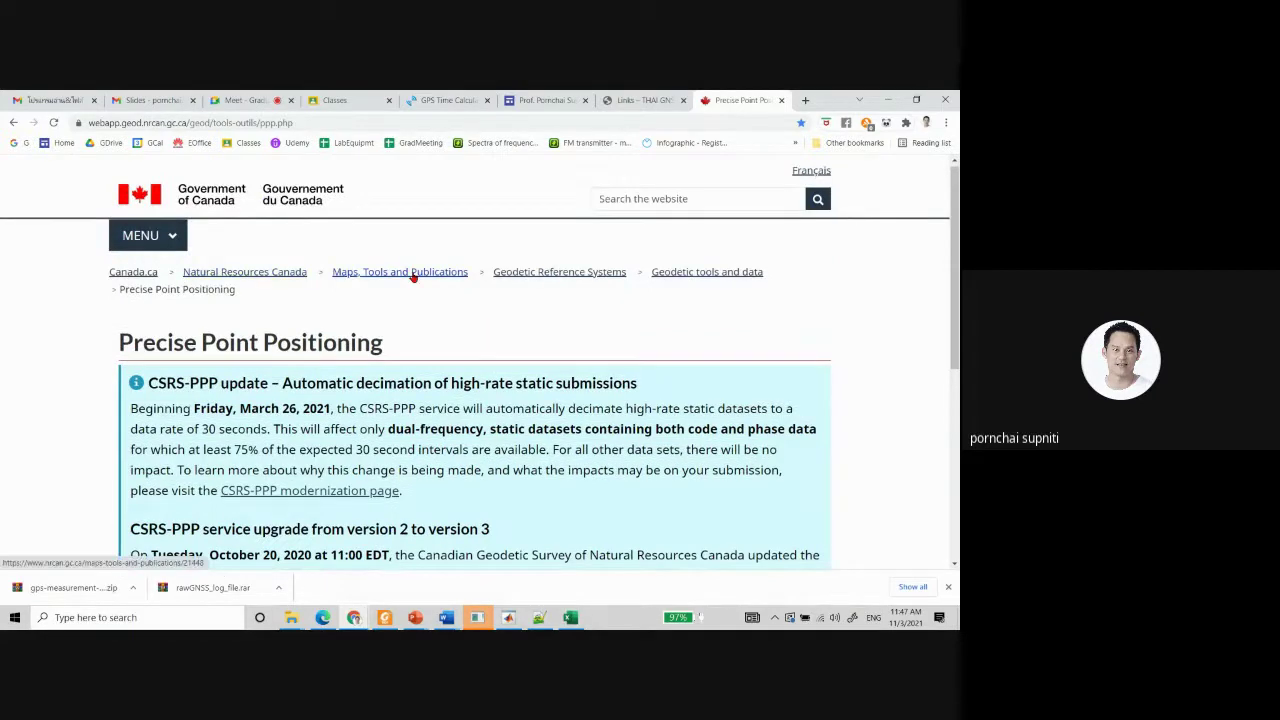
left_click(364, 278)
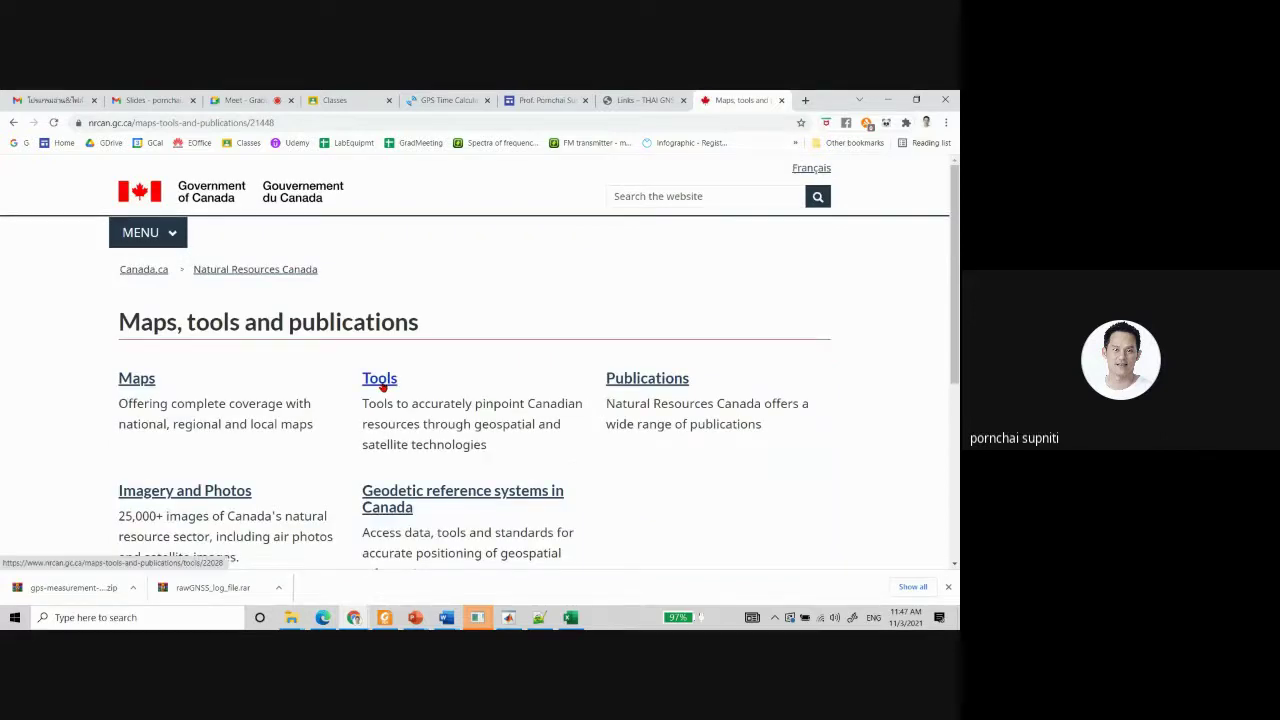
scroll(381, 387, "down", 1)
scroll(381, 387, "up", 1)
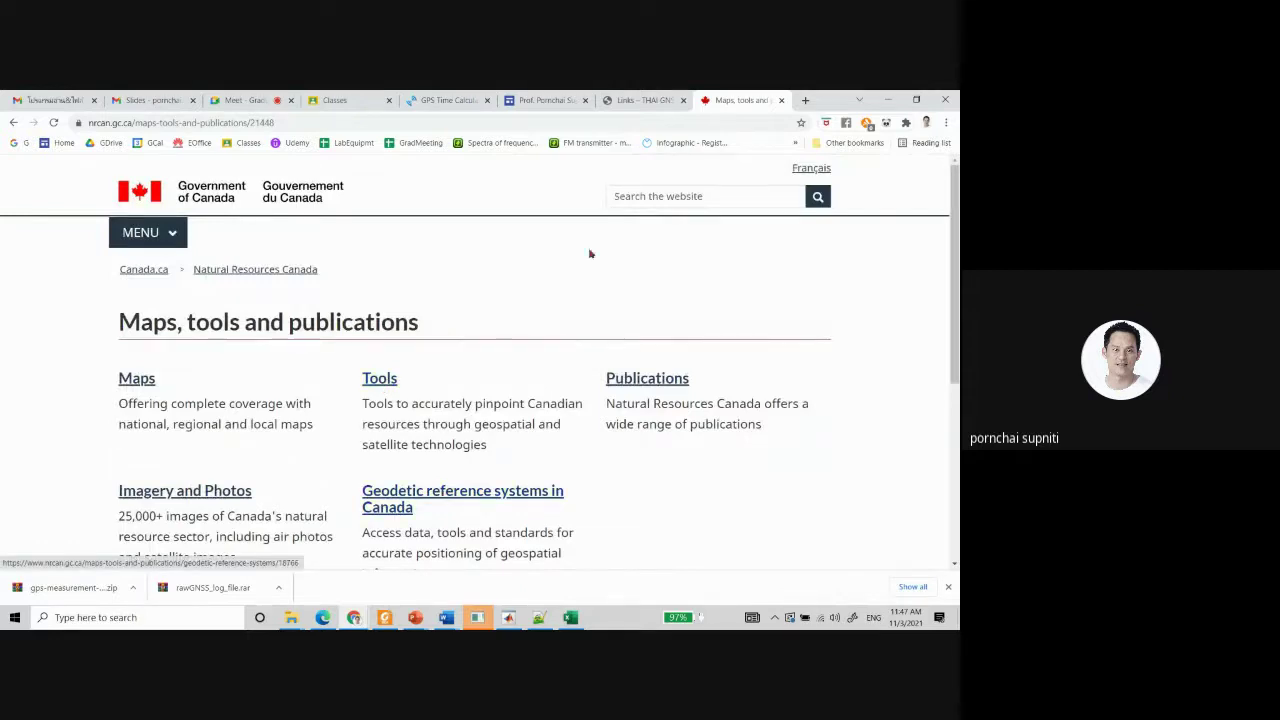
key("F5")
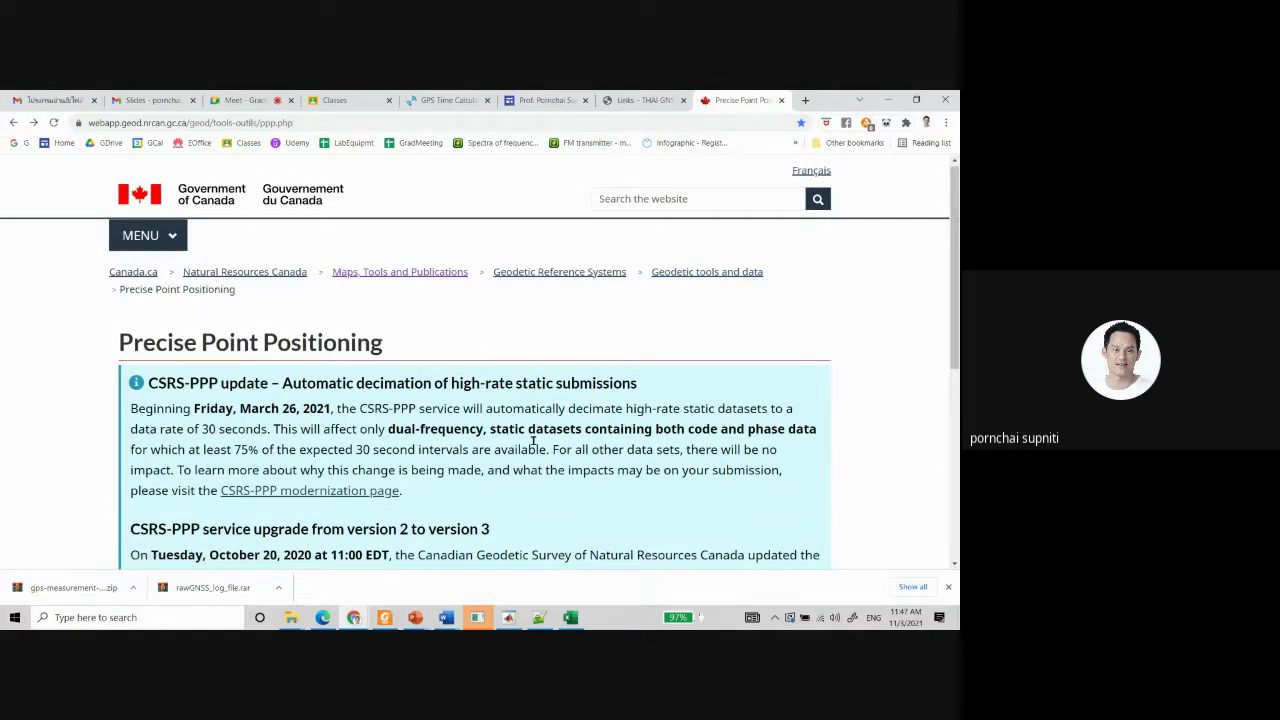
Open the CSRS-PPP modernization page and go through it to the section The new CSRS-PPP outputs.
left_click(335, 498)
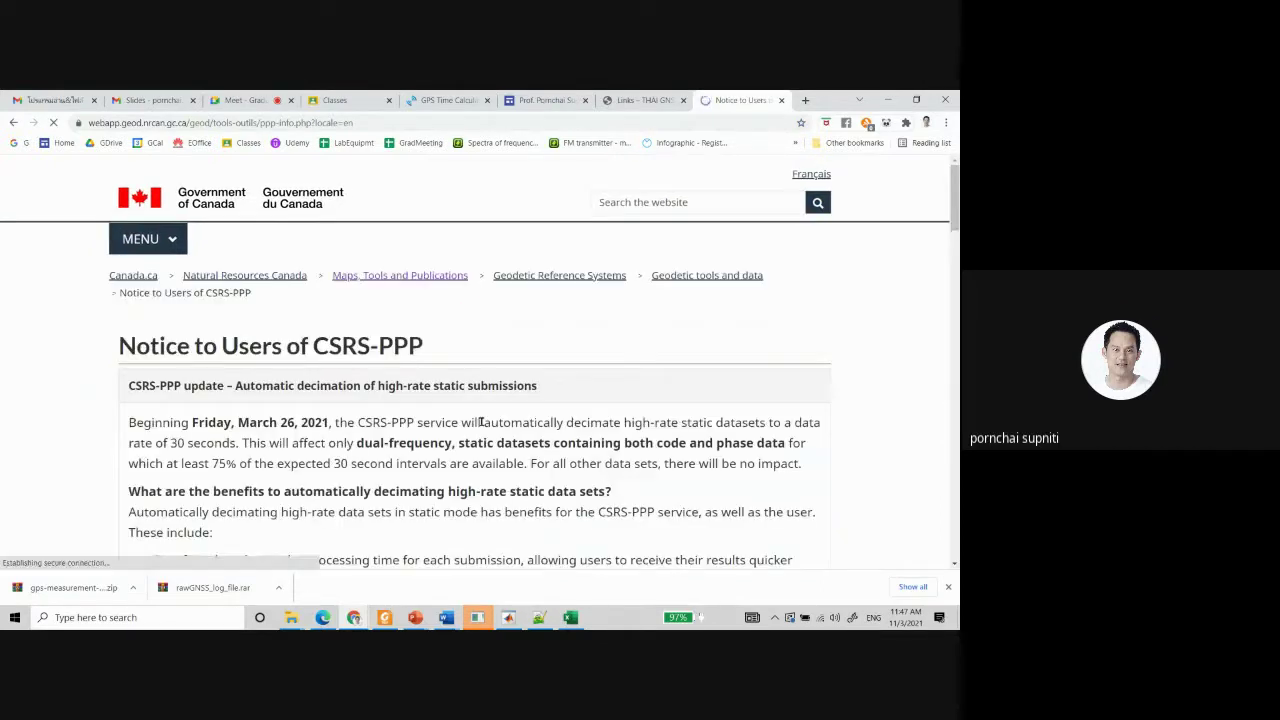
scroll(481, 422, "down", 8)
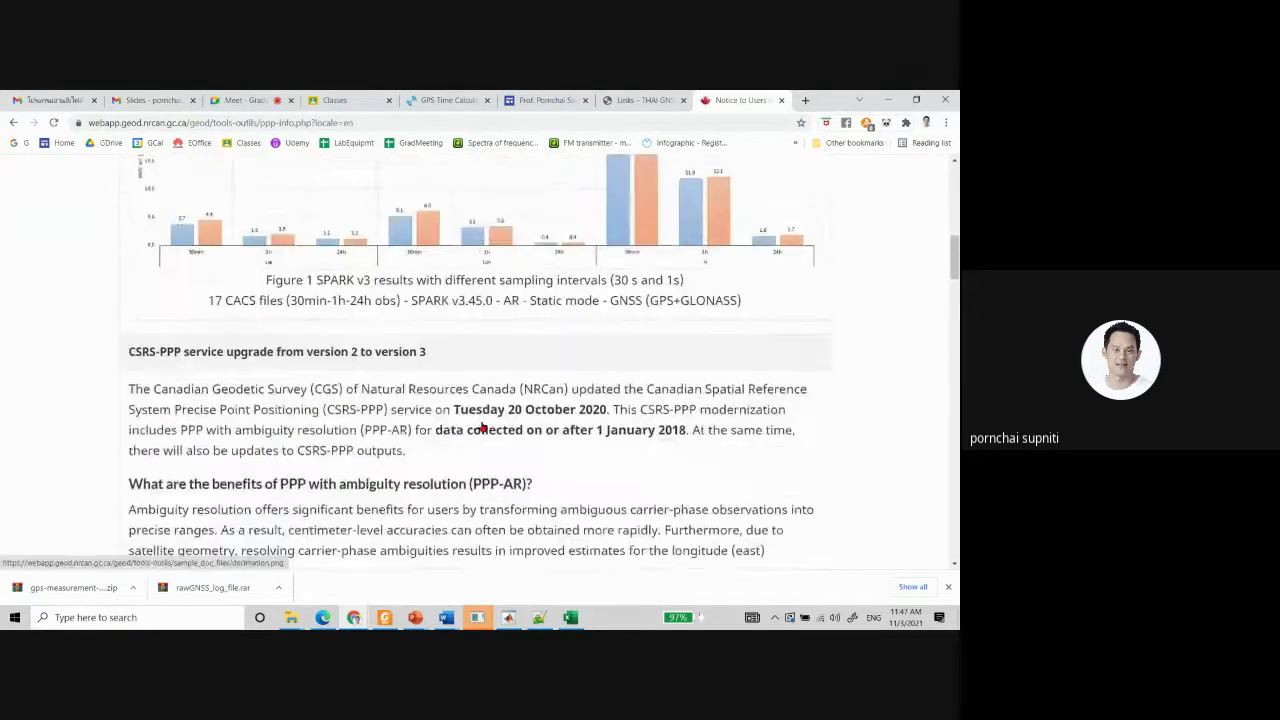
scroll(481, 425, "down", 10)
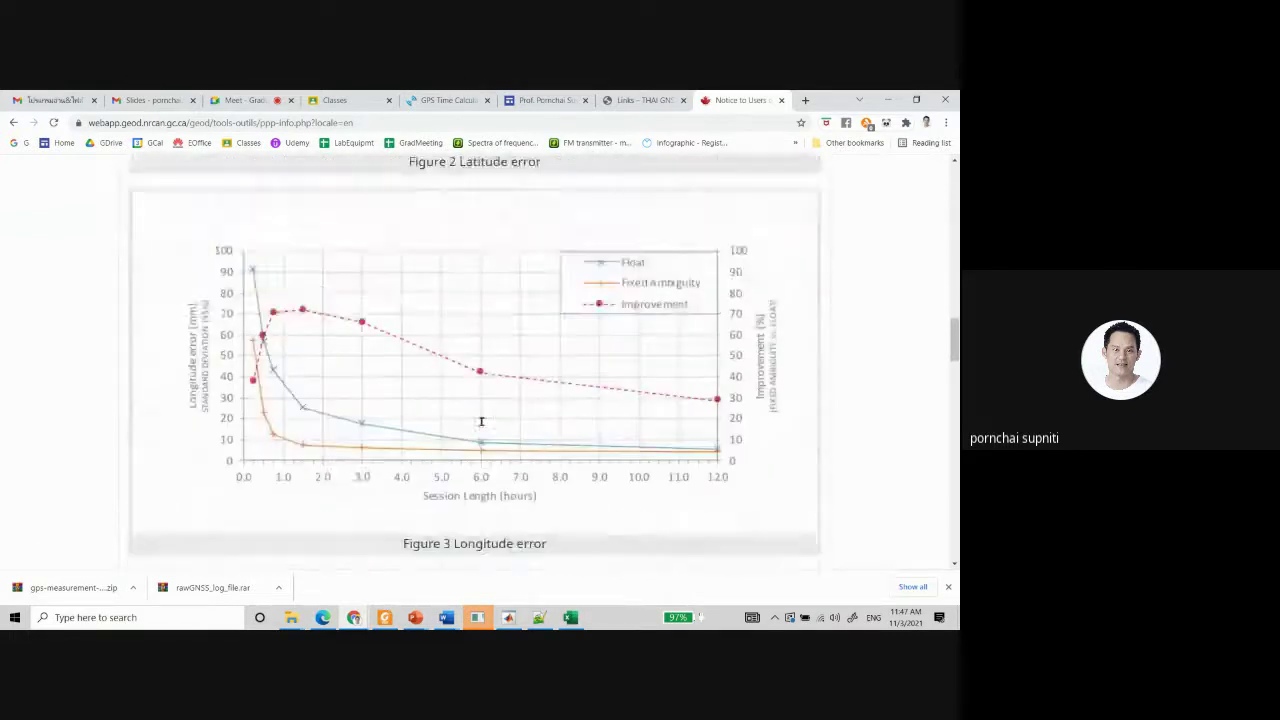
scroll(481, 422, "down", 10)
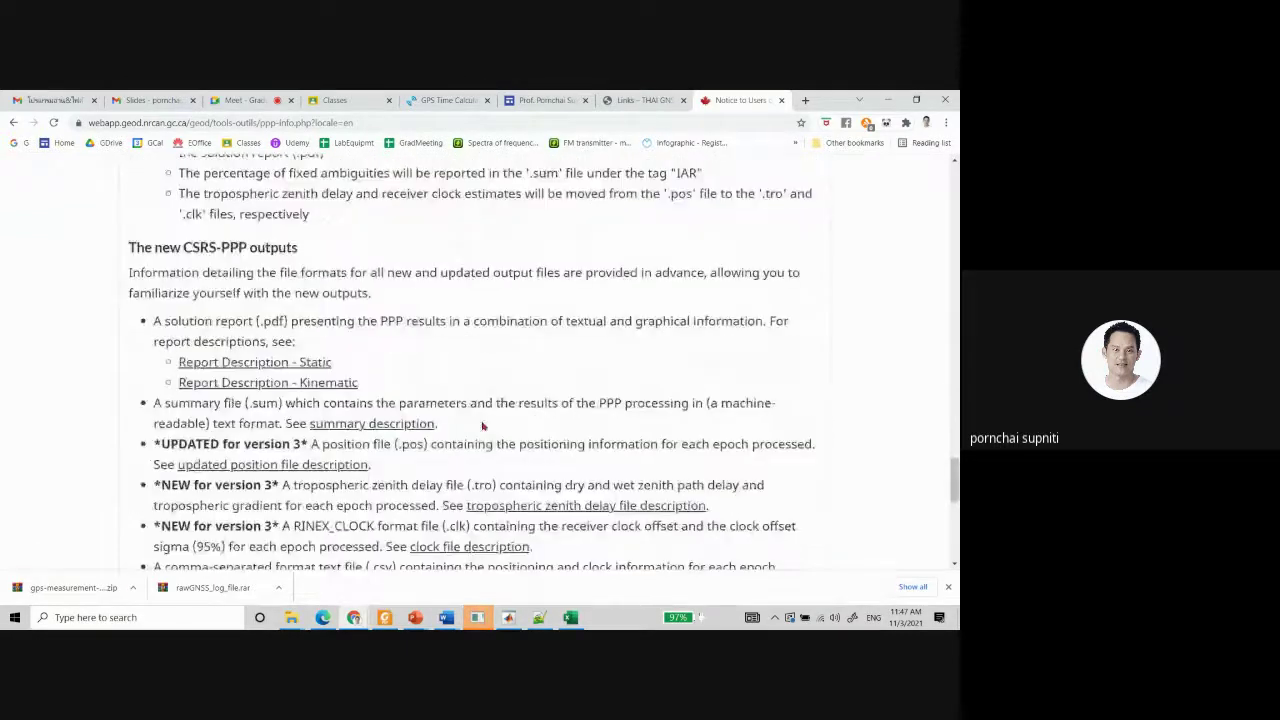
scroll(481, 425, "down", 8)
scroll(490, 400, "up", 7)
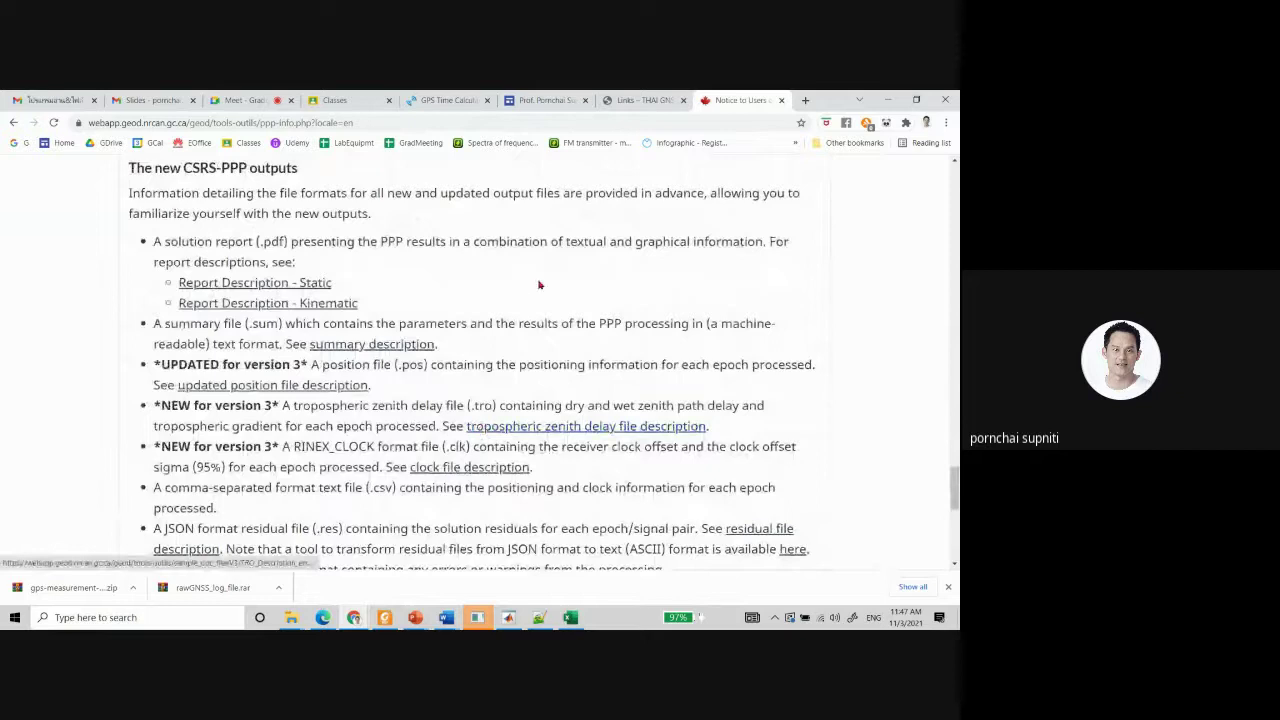
Review the list of new CSRS-PPP output files, the sample output files and the help section below it.
scroll(538, 285, "up", 1)
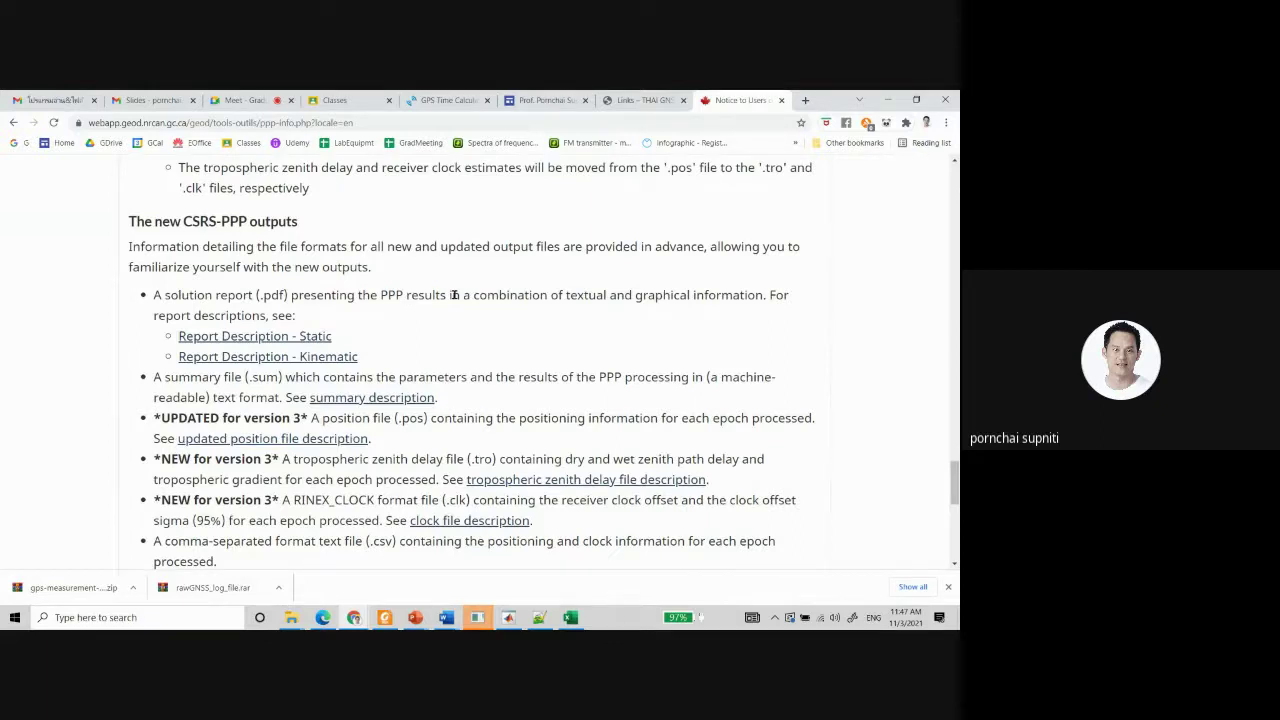
scroll(454, 294, "down", 1)
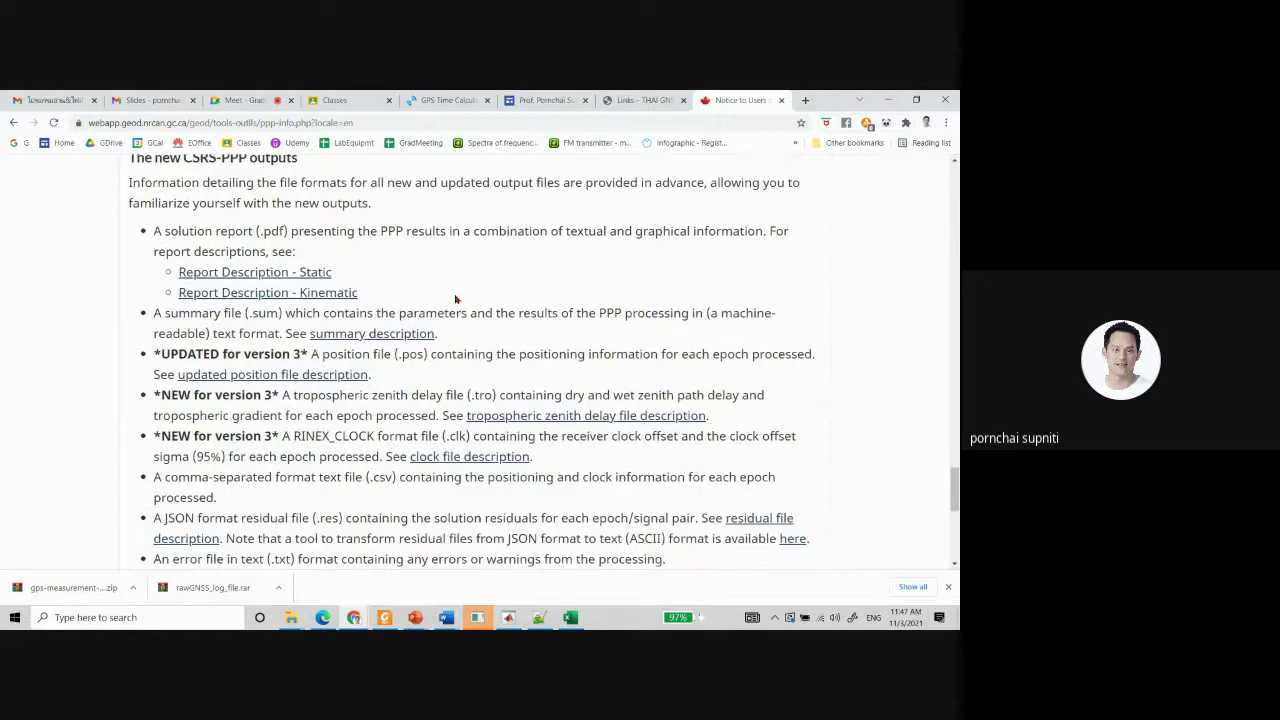
scroll(454, 298, "down", 2)
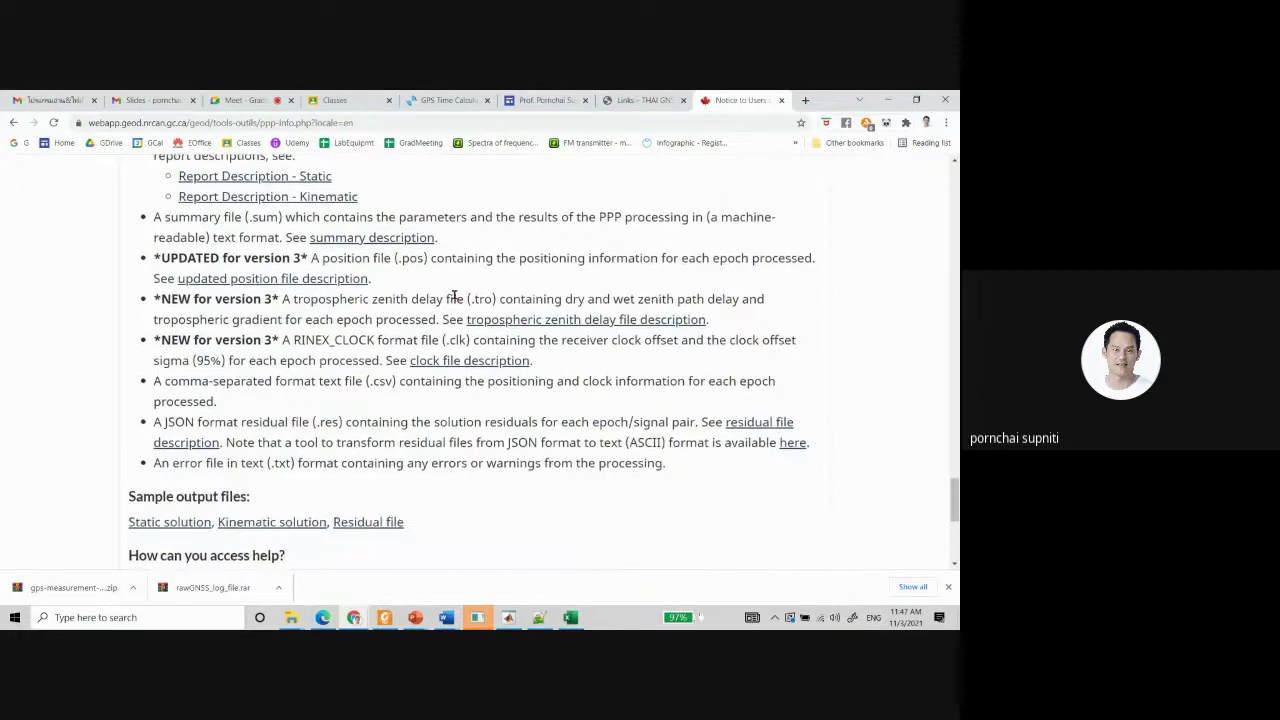
scroll(454, 295, "down", 2)
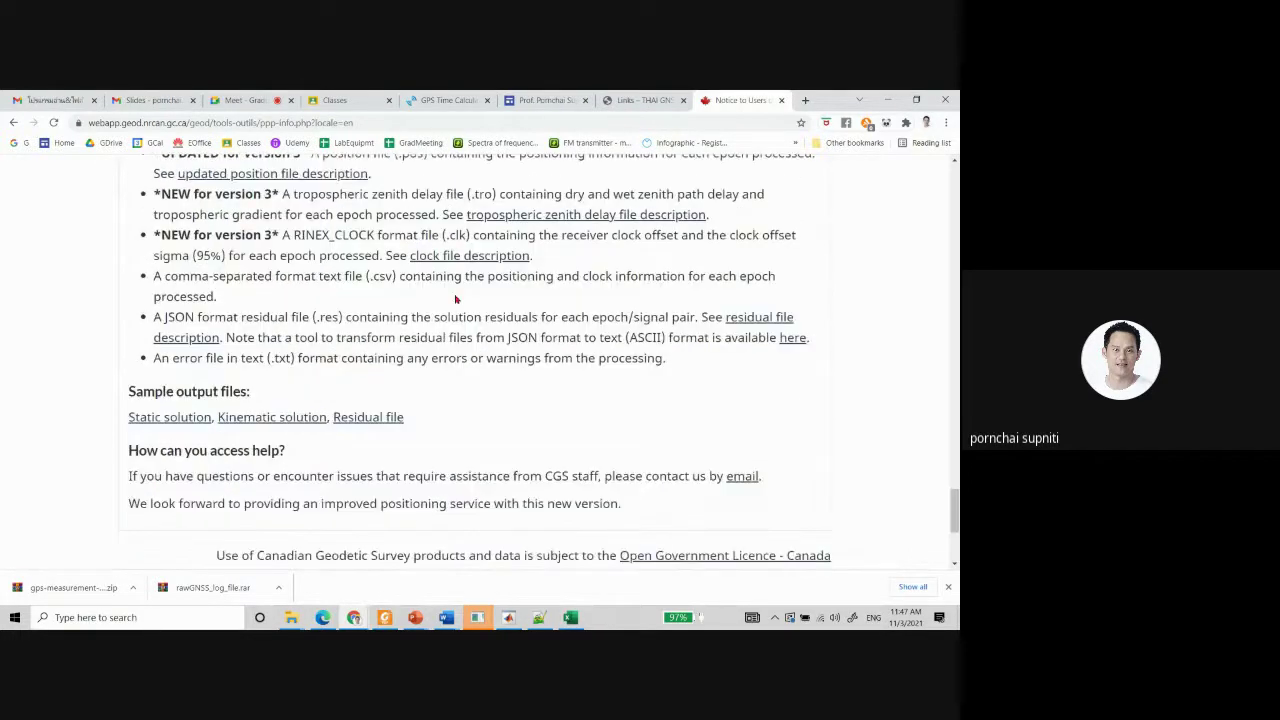
scroll(455, 298, "down", 2)
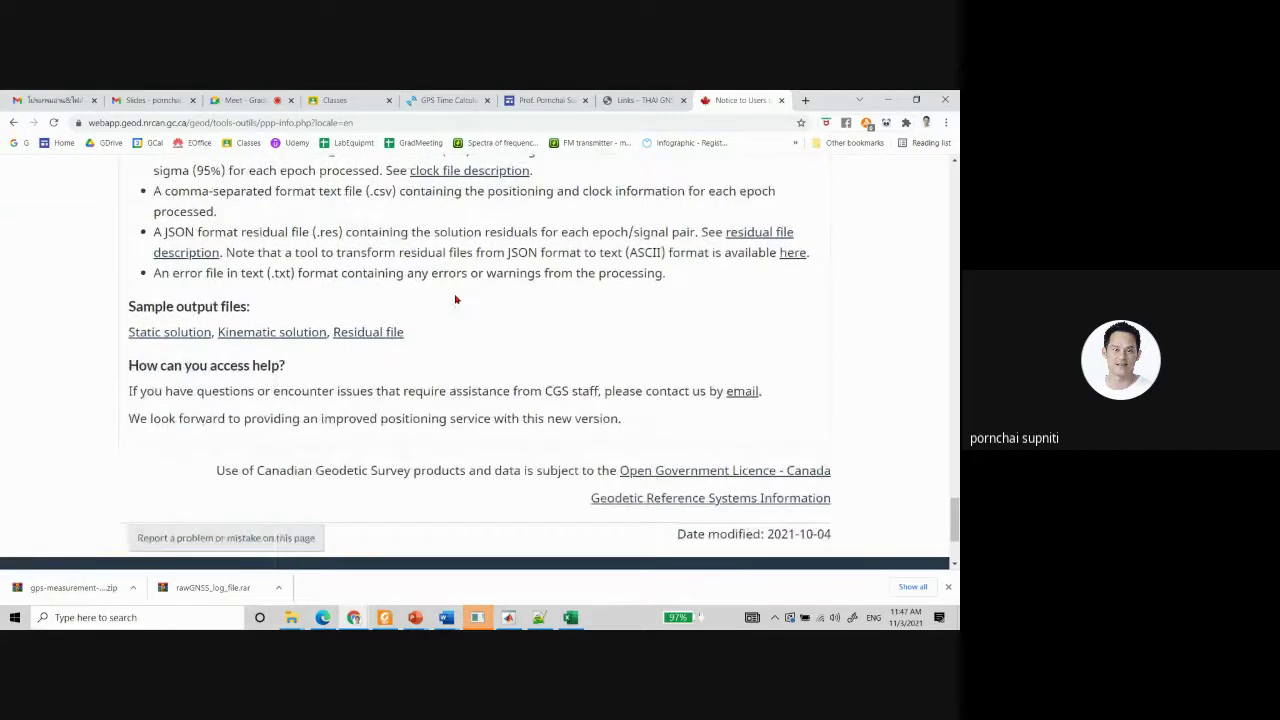
Go back through the PPP-AR sections and error plots to the start of the notice and expand the site menu.
scroll(455, 299, "up", 15)
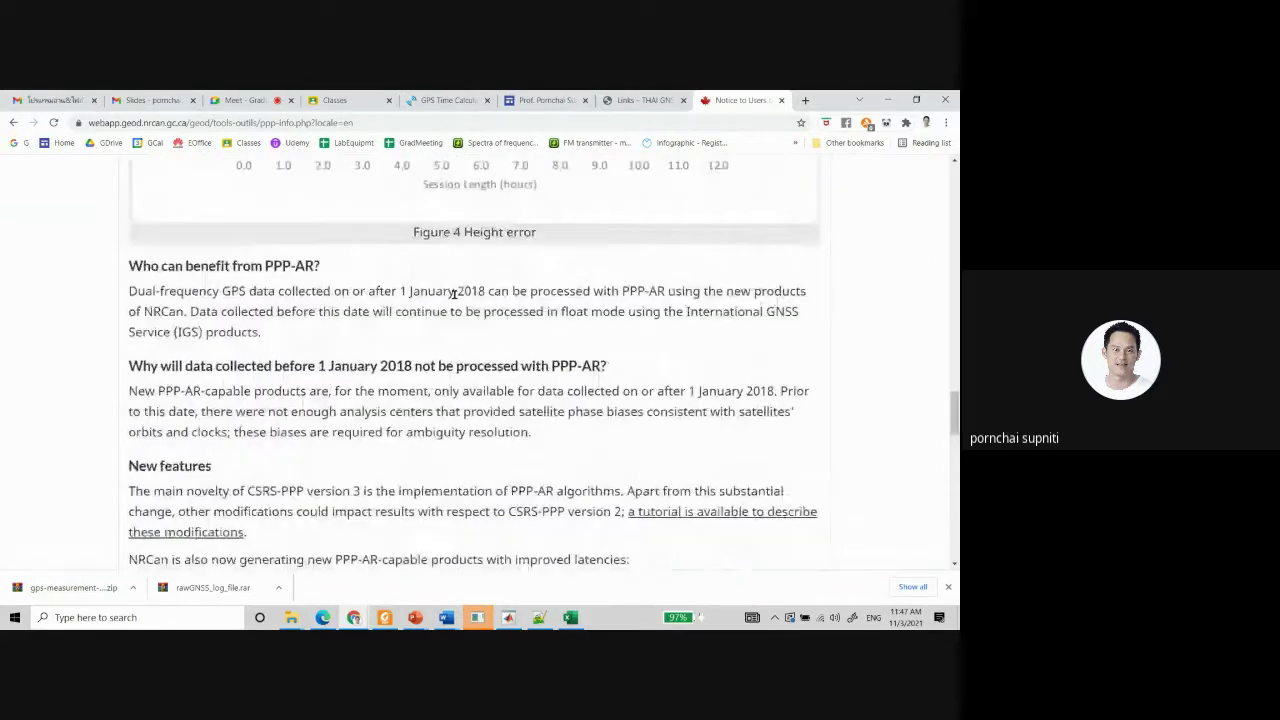
scroll(433, 313, "up", 5)
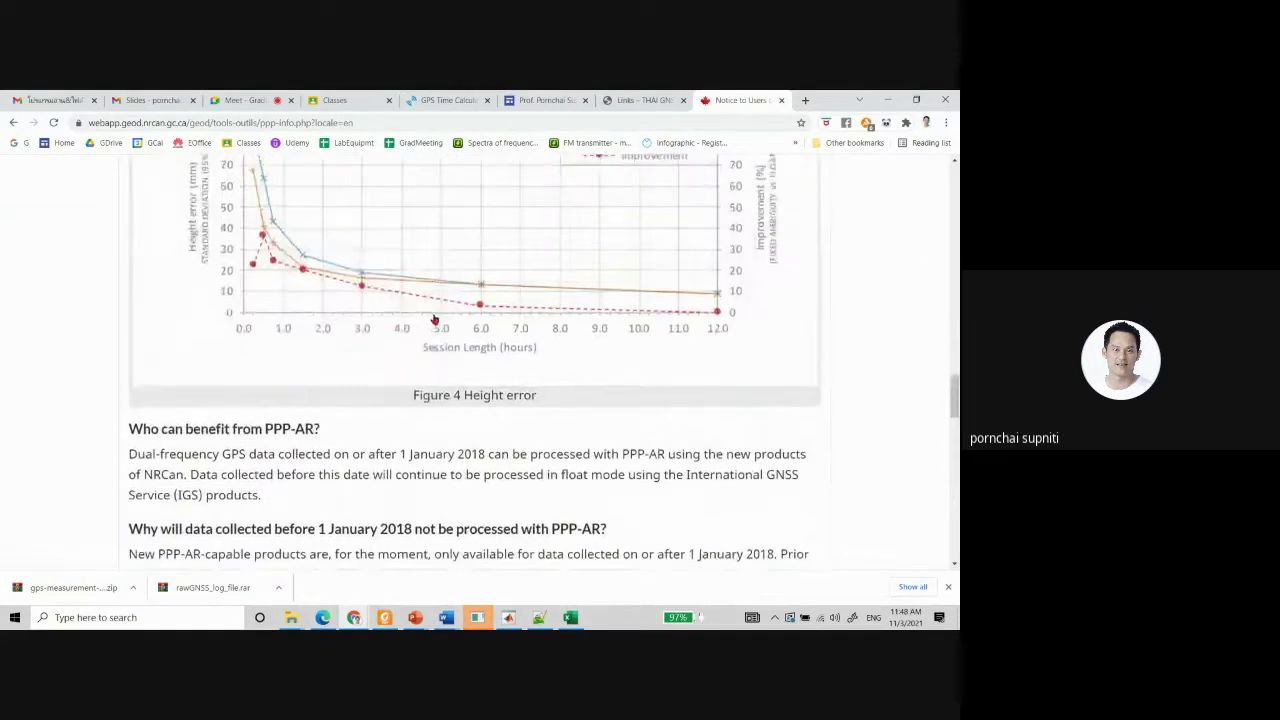
scroll(434, 319, "up", 15)
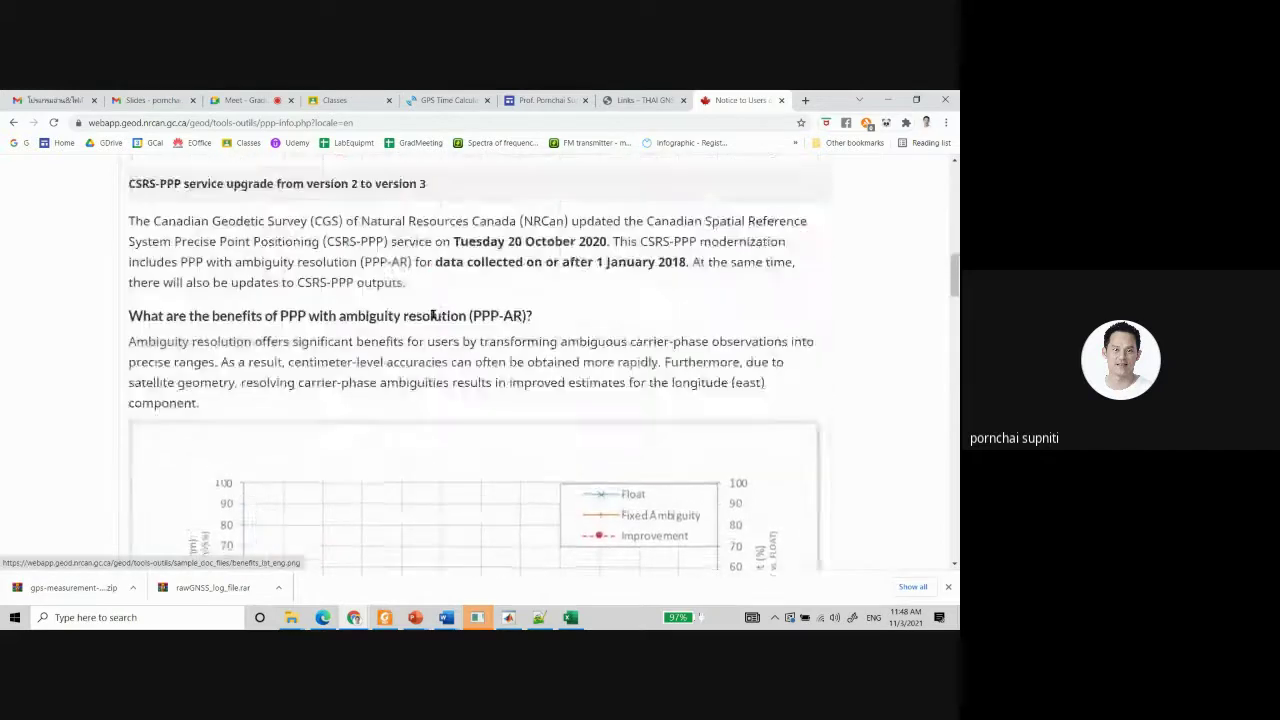
scroll(434, 318, "up", 3)
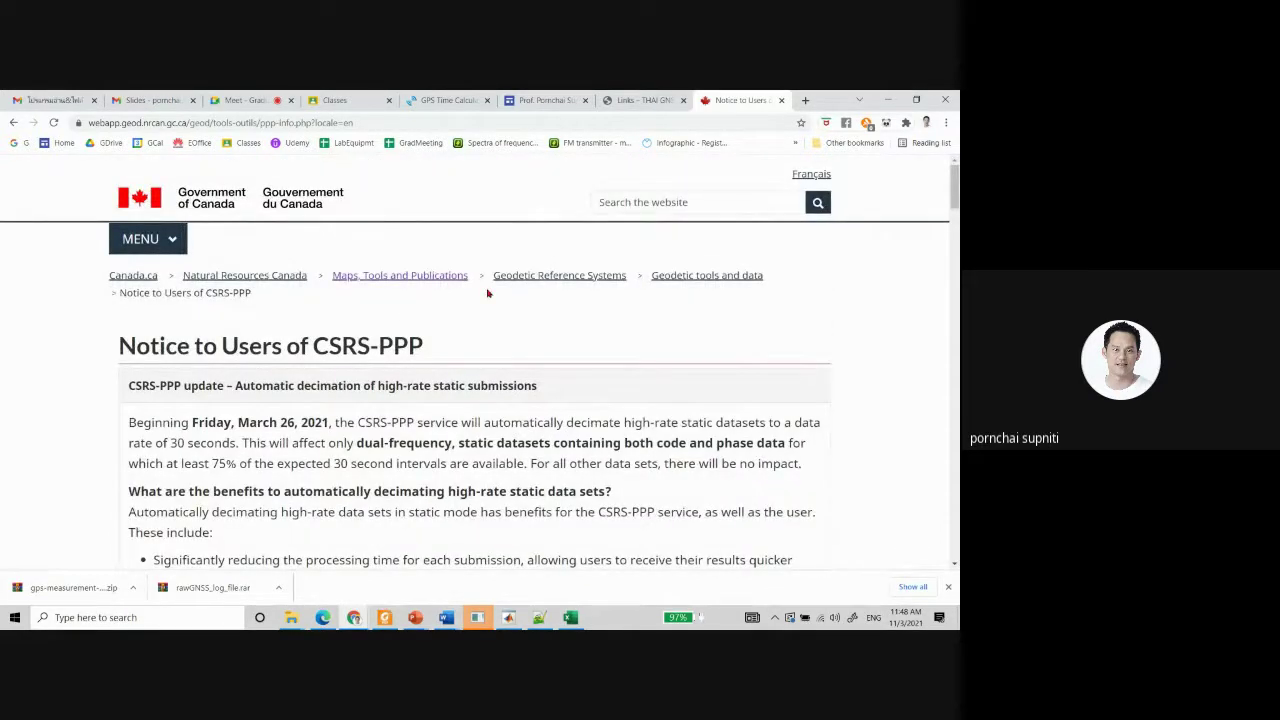
left_click(171, 246)
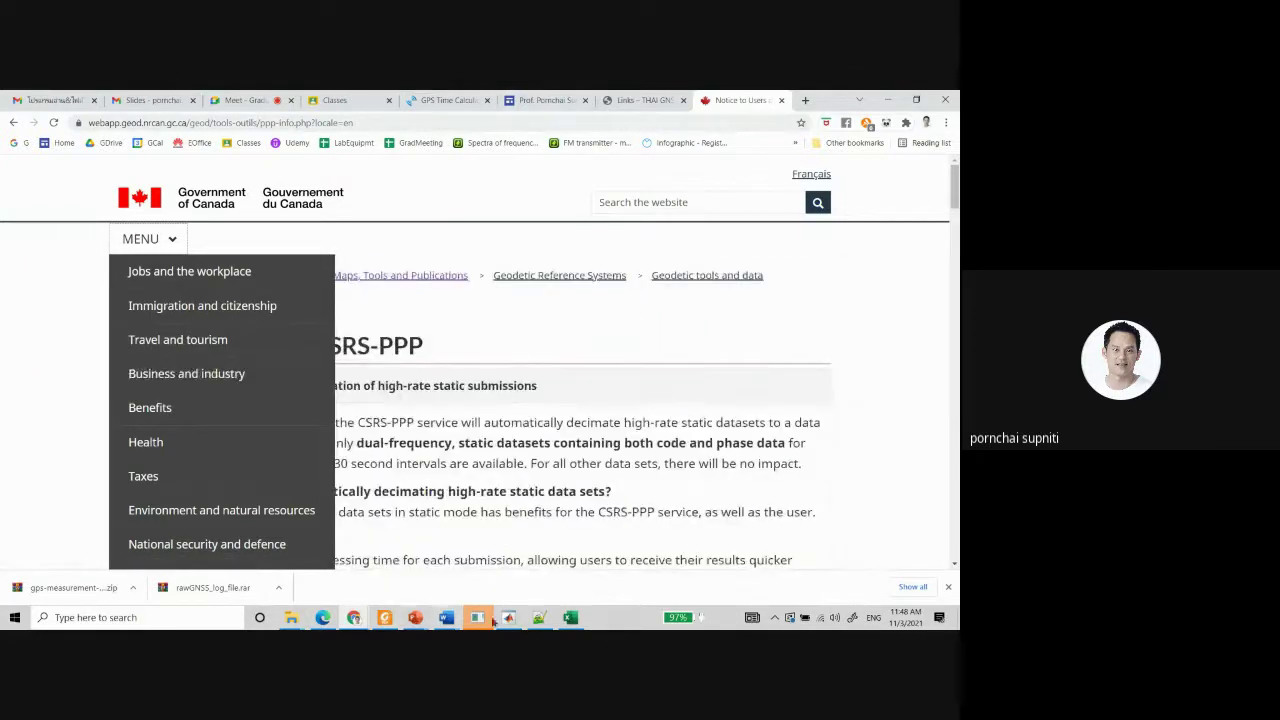
Copy the Geoscience Australia auspos address from the Online PPP Service slide in PowerPoint and load it in a new Chrome tab.
mouse_move(415, 619)
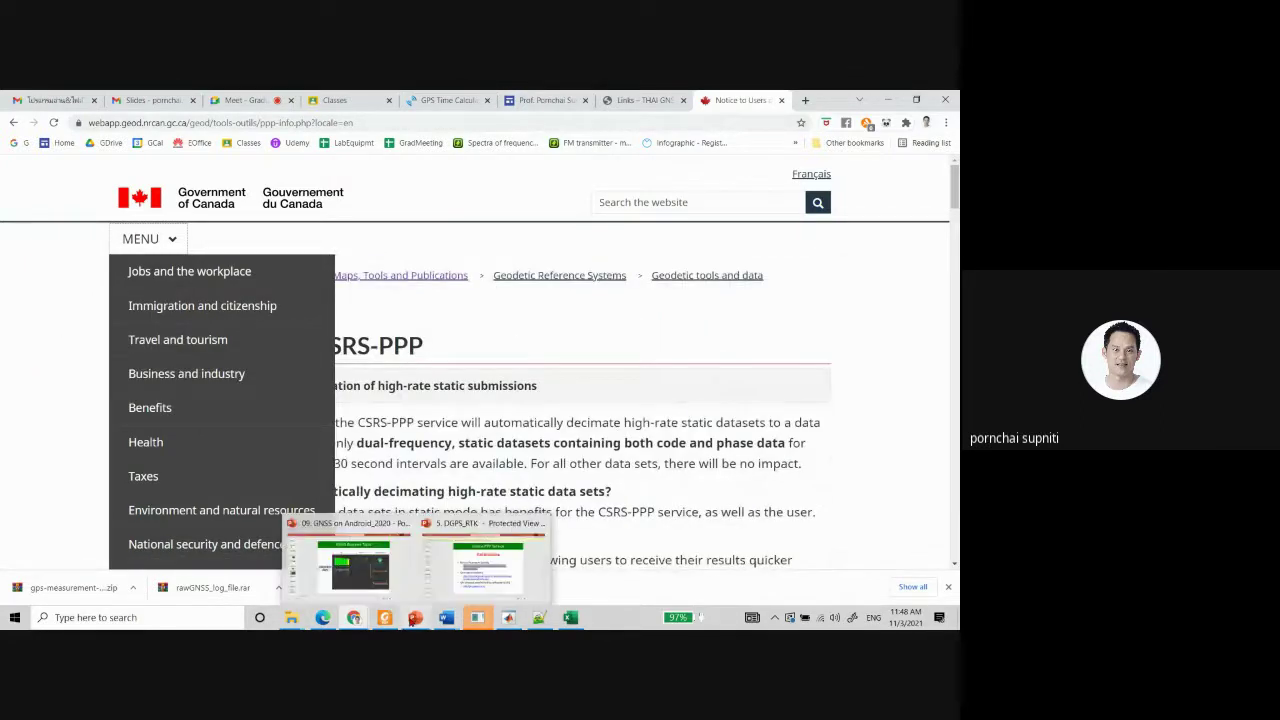
left_click(497, 576)
left_click(320, 422)
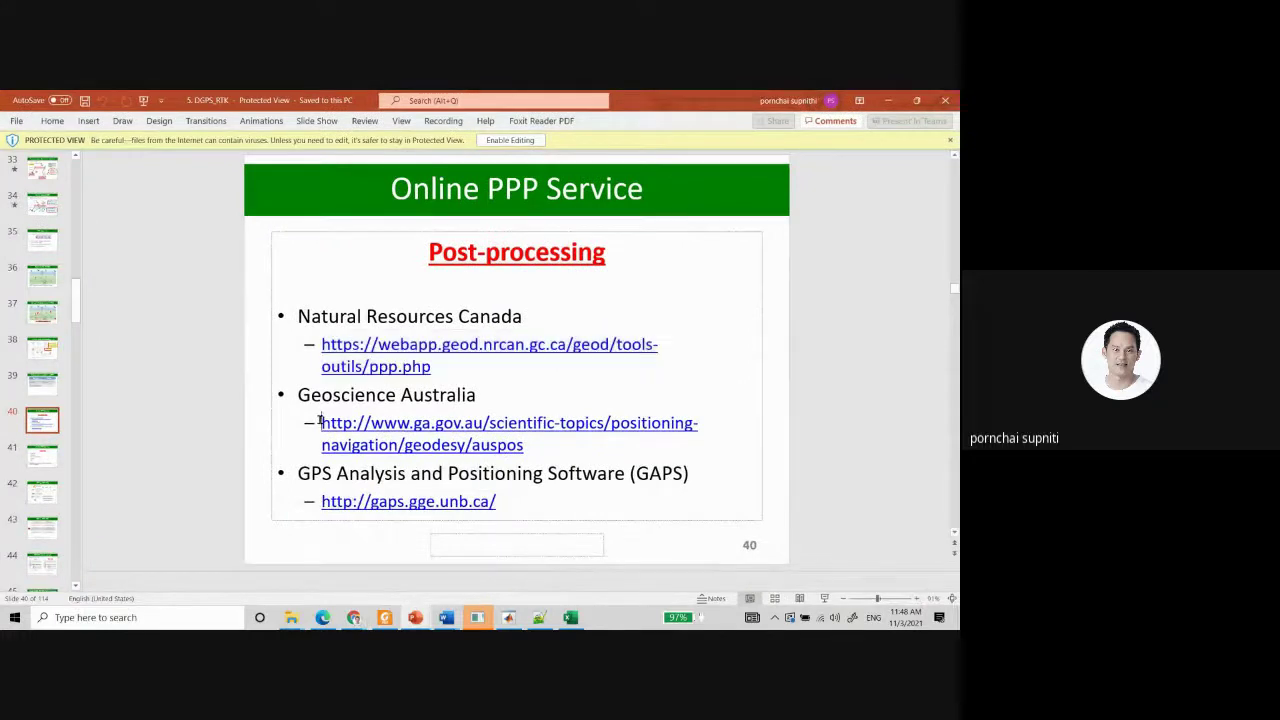
left_click_drag(320, 422, 514, 446)
key("ctrl+c")
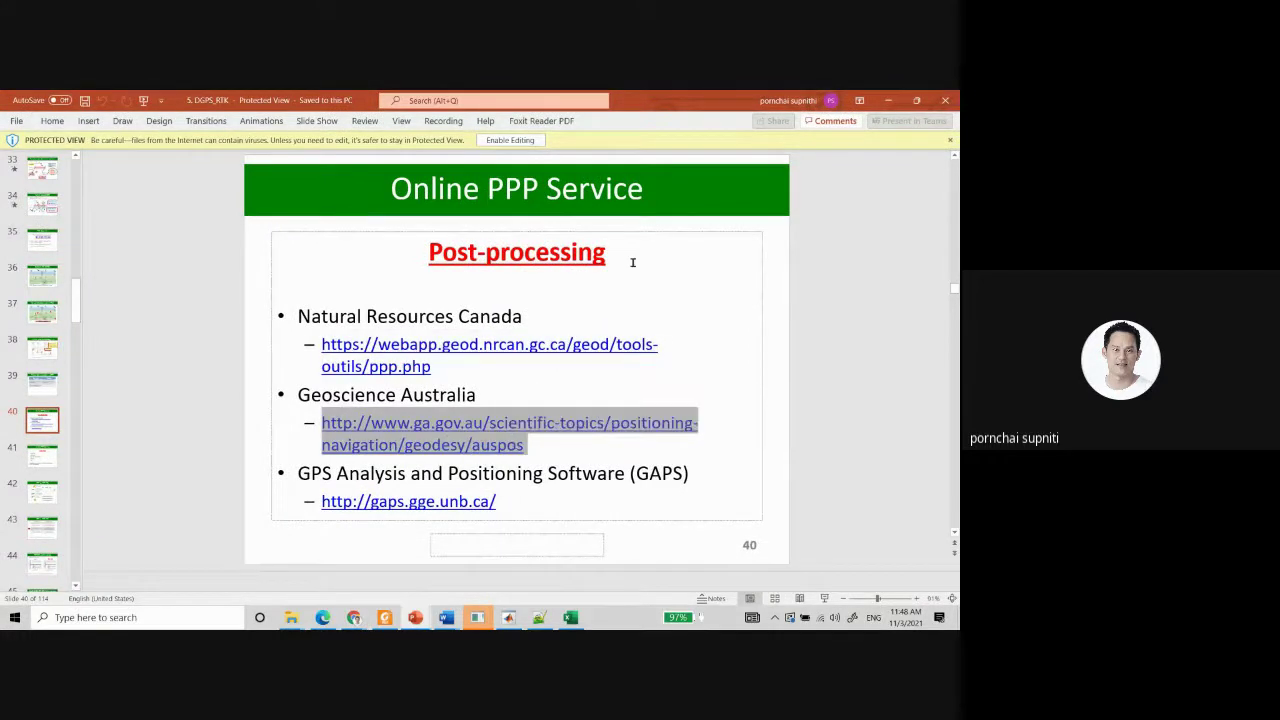
left_click(888, 100)
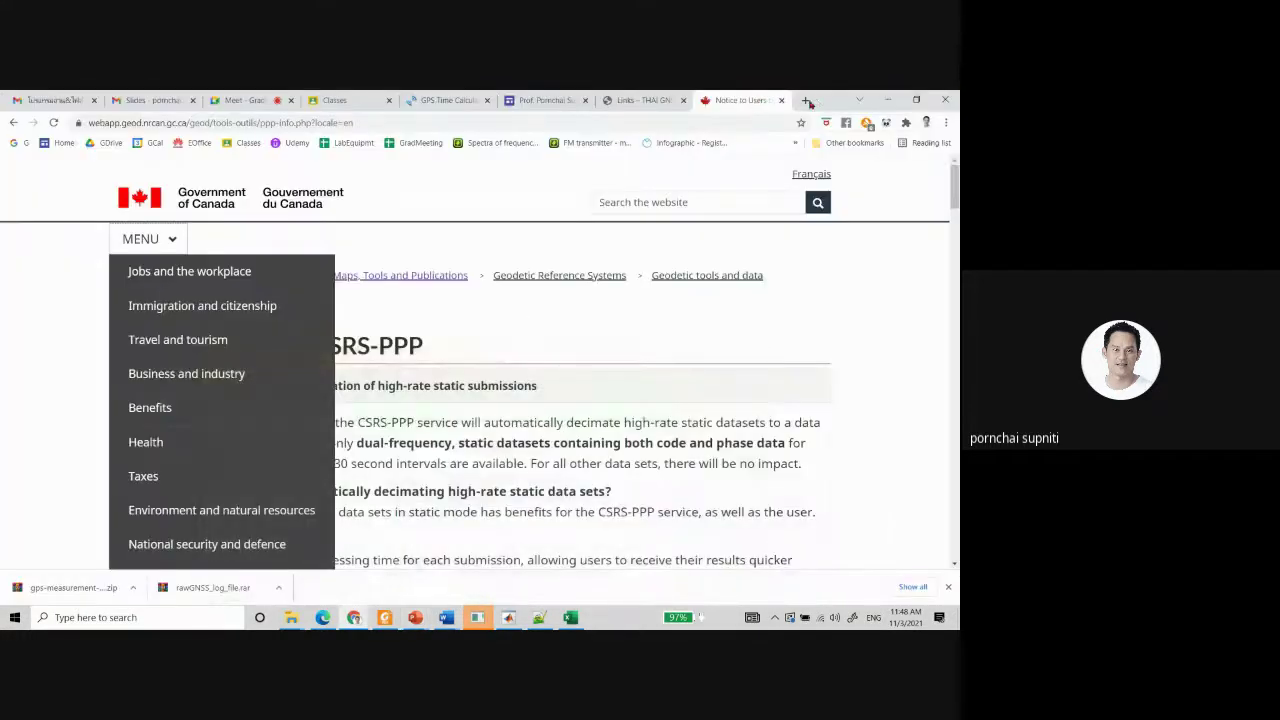
left_click(806, 100)
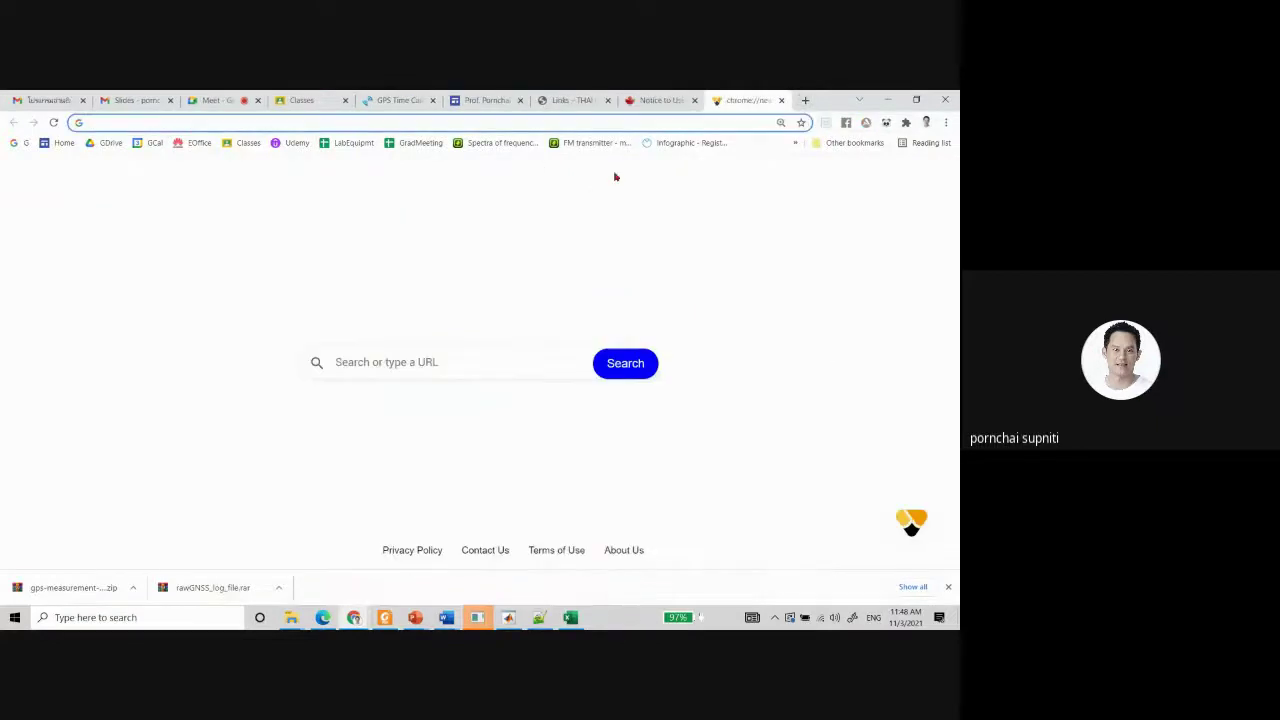
left_click(553, 128)
key("ctrl+v")
key("Return")
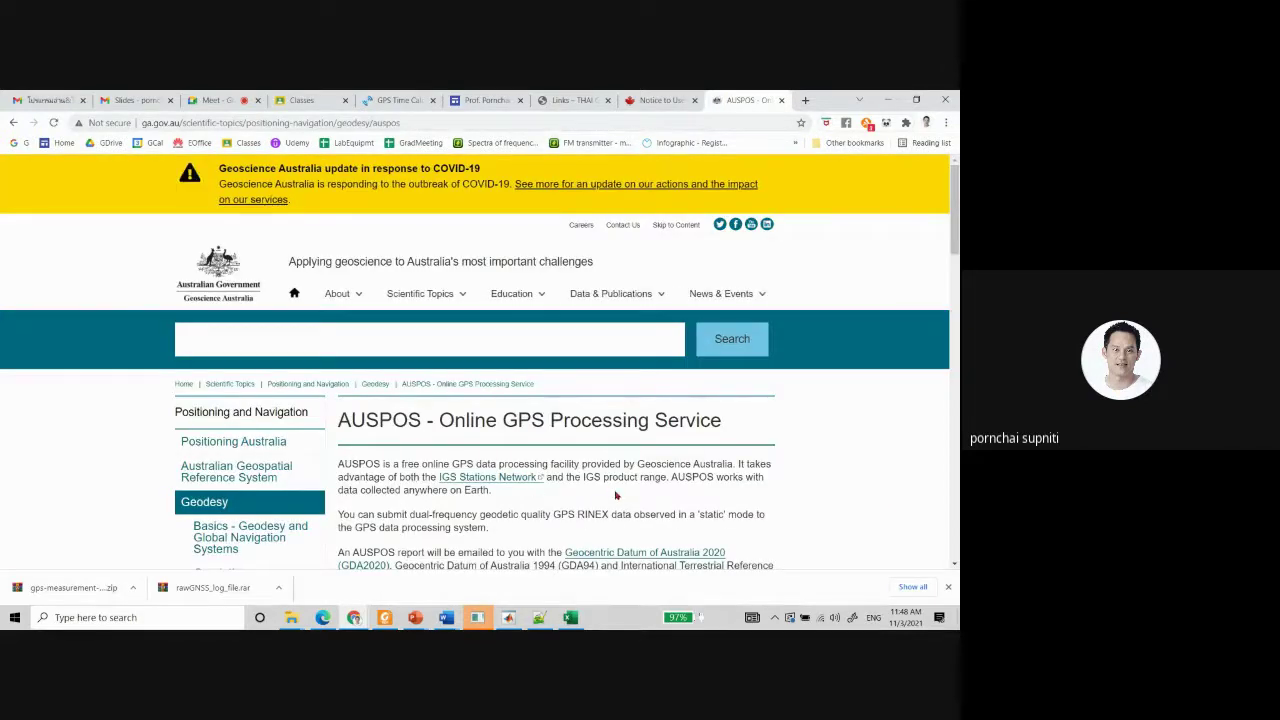
Read through the AUSPOS introduction and RINEX submission checklist, then open the page for submitting data to AUSPOS.
scroll(616, 495, "down", 1)
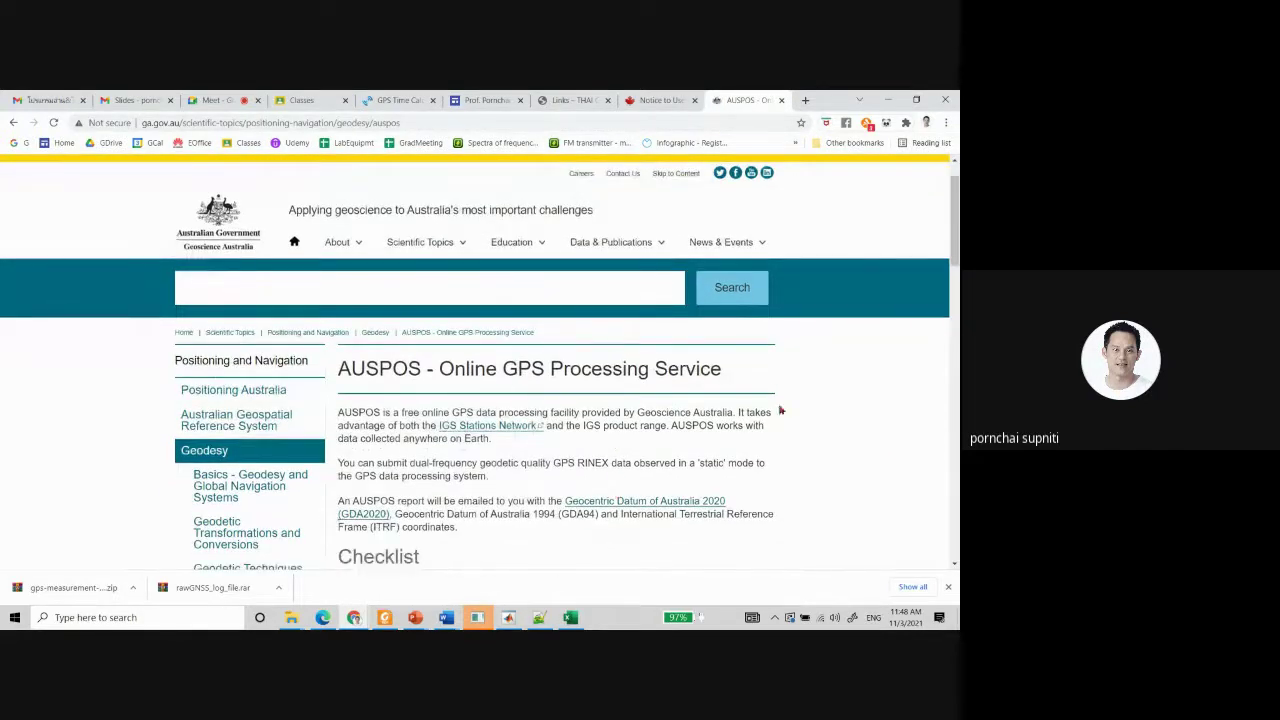
scroll(620, 479, "down", 4)
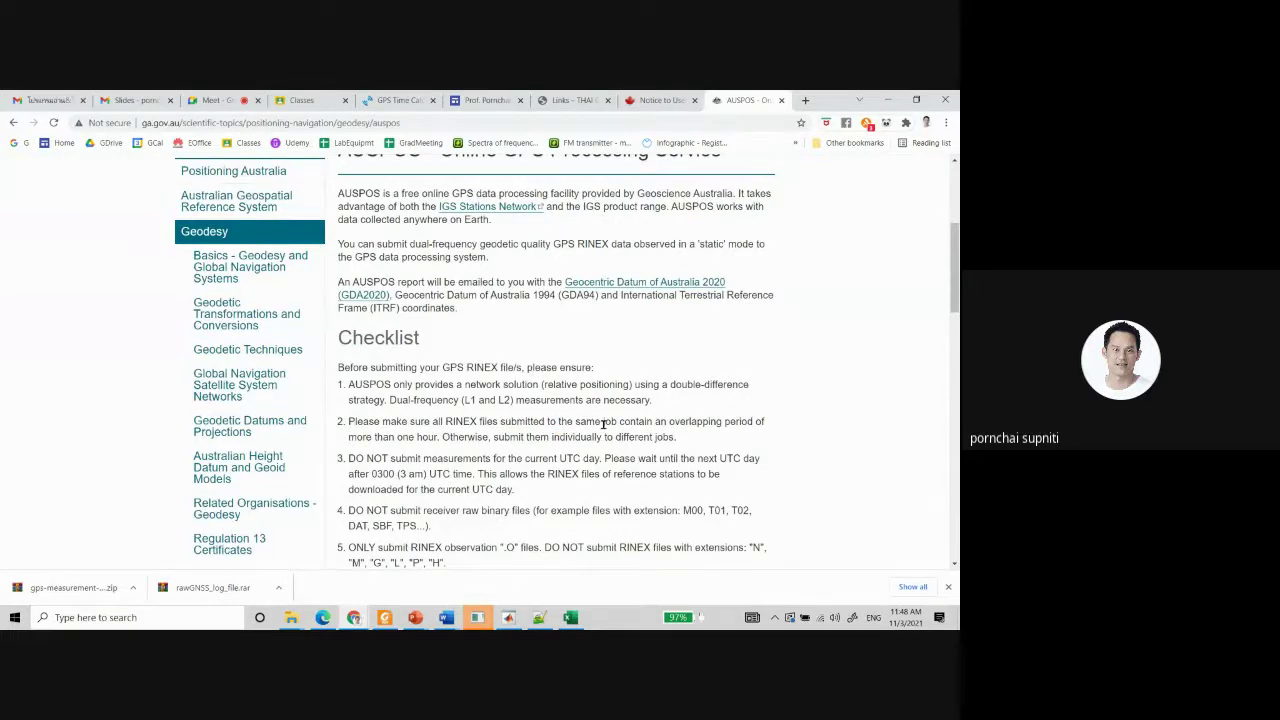
scroll(604, 424, "down", 1)
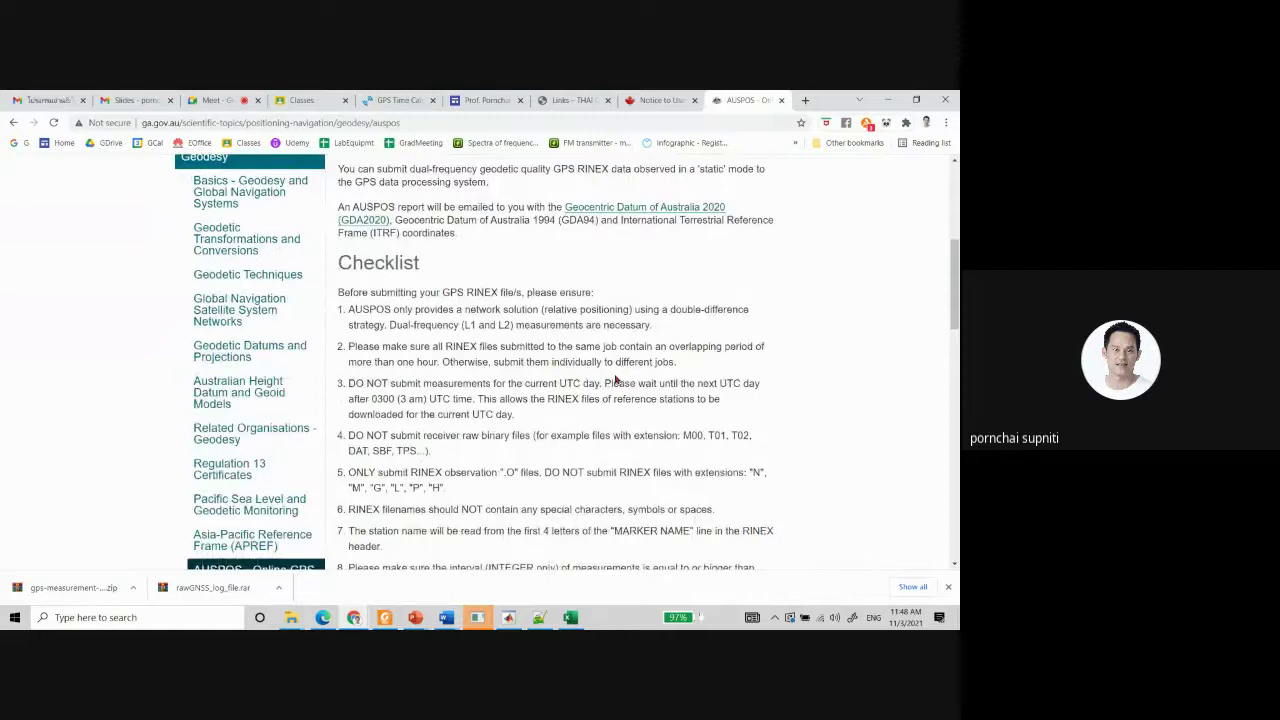
scroll(594, 366, "down", 4)
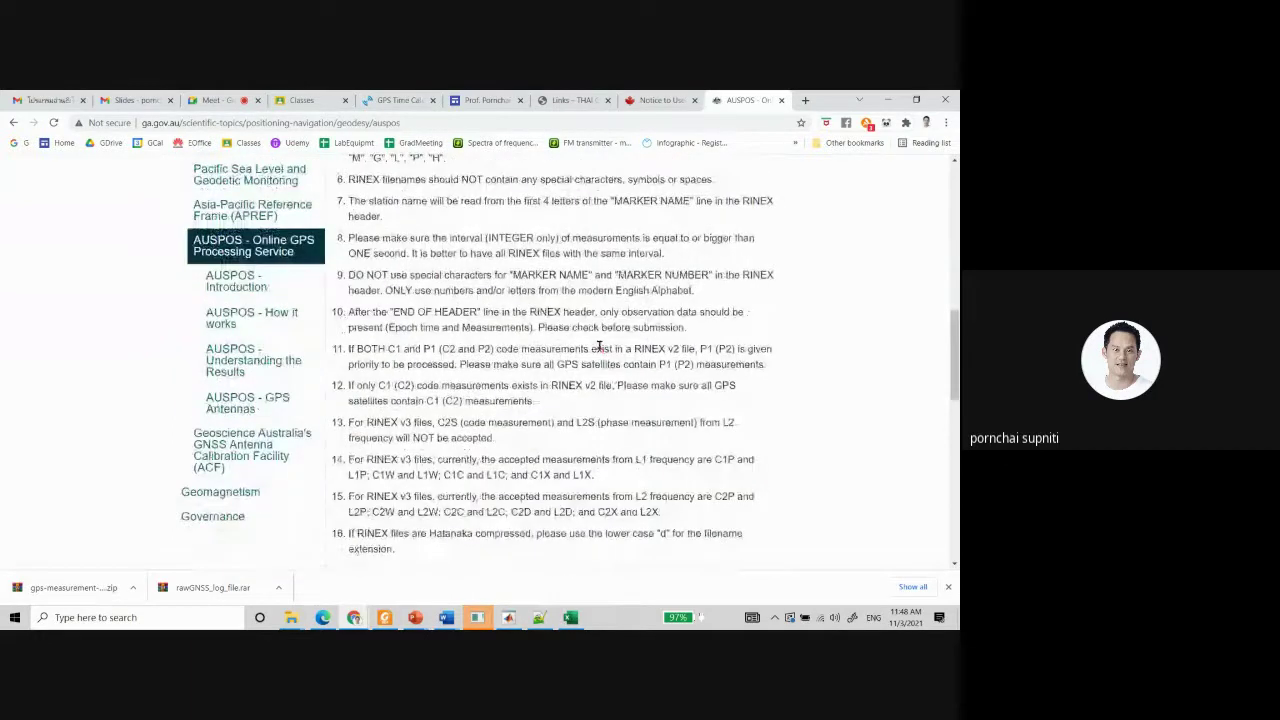
scroll(598, 346, "down", 3)
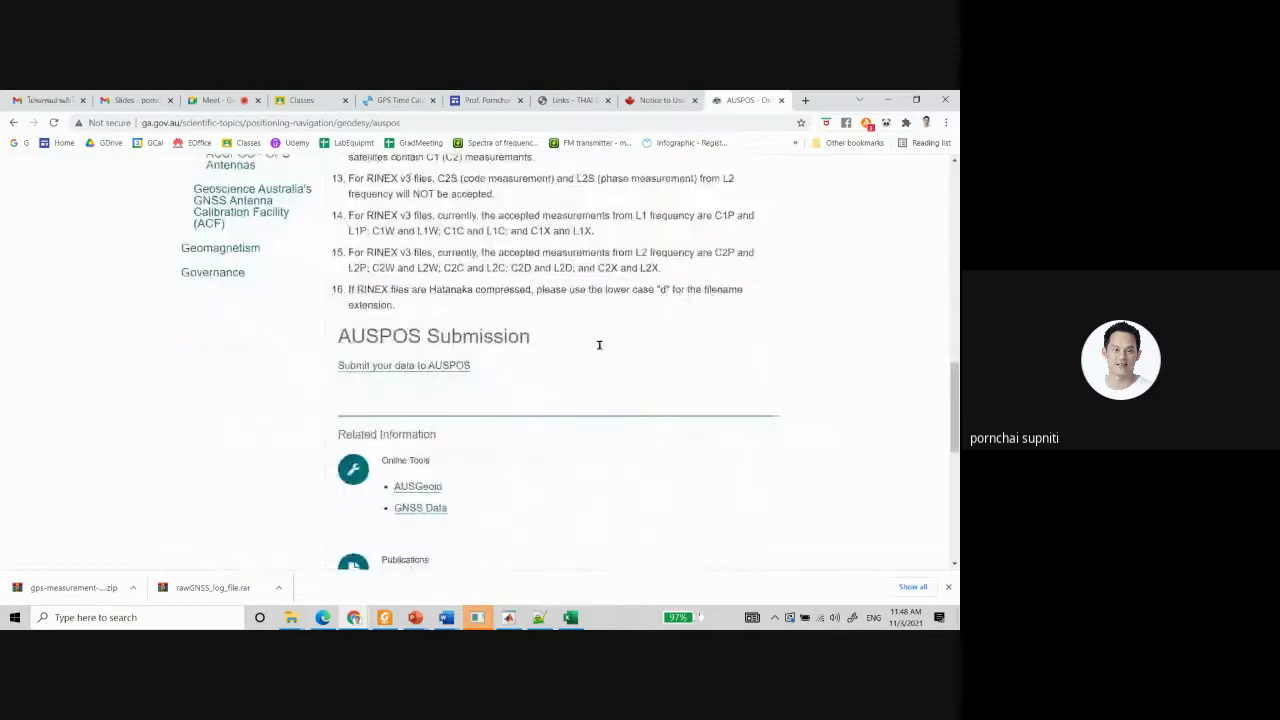
left_click(423, 376)
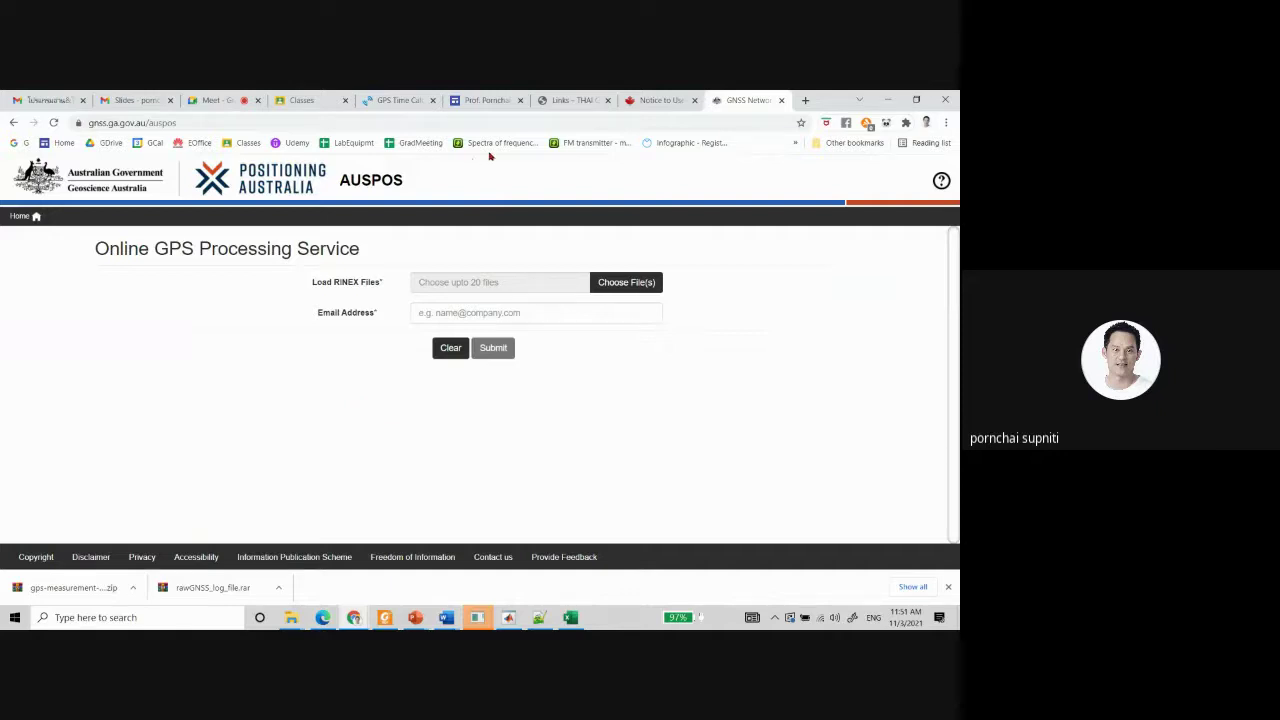
Minimize Chrome and switch to the Android GNSS Measurements Update PDF in Foxit Reader, showing the Exercise #3 slide in full.
left_click(891, 100)
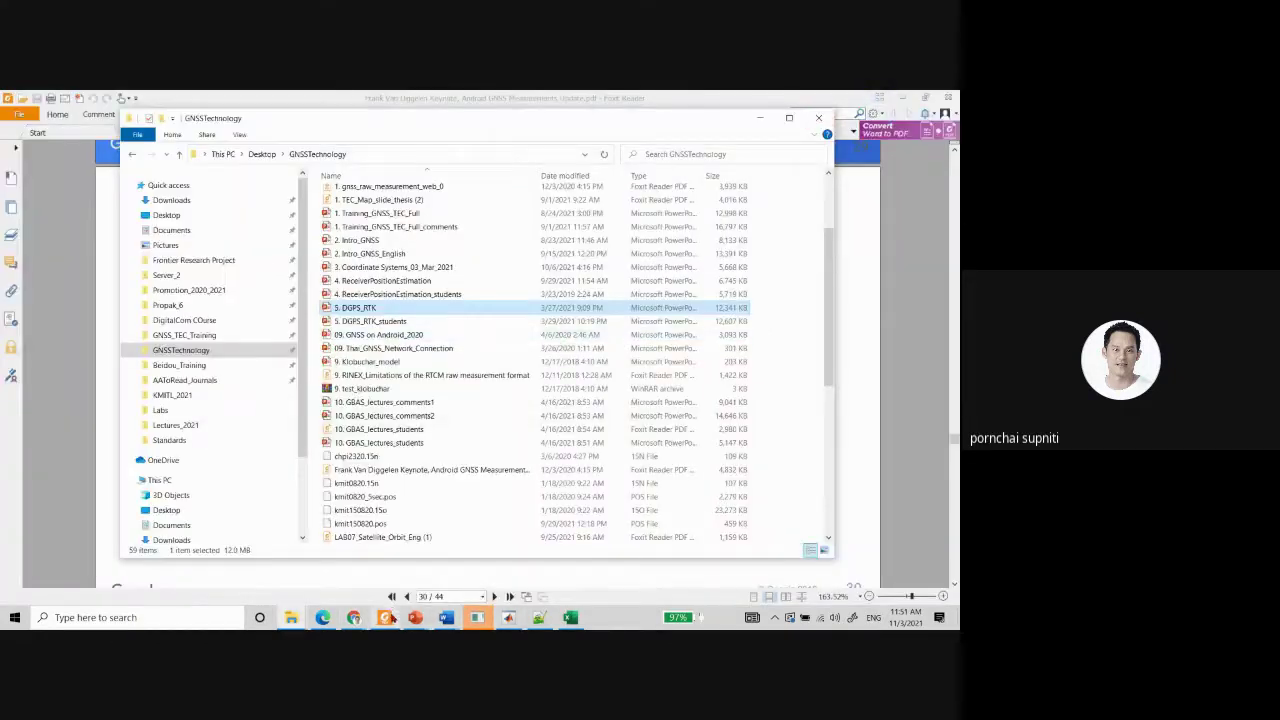
mouse_move(385, 617)
left_click(407, 590)
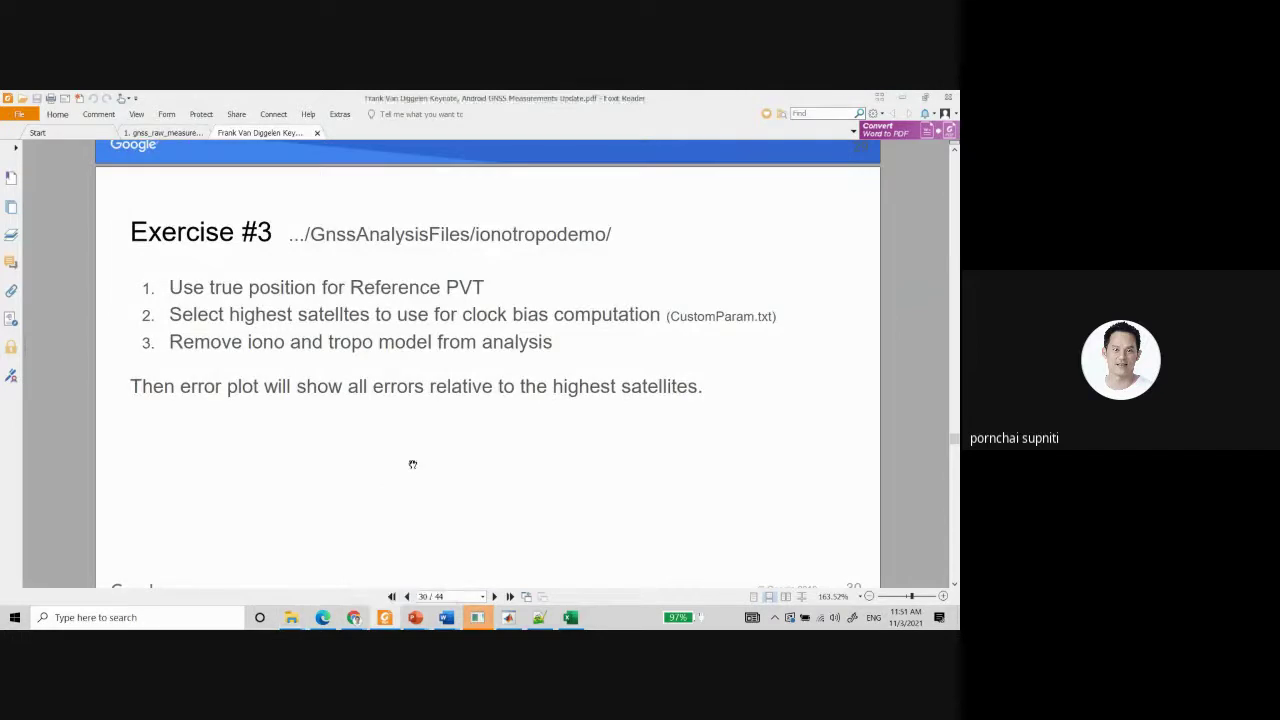
scroll(412, 464, "down", 1)
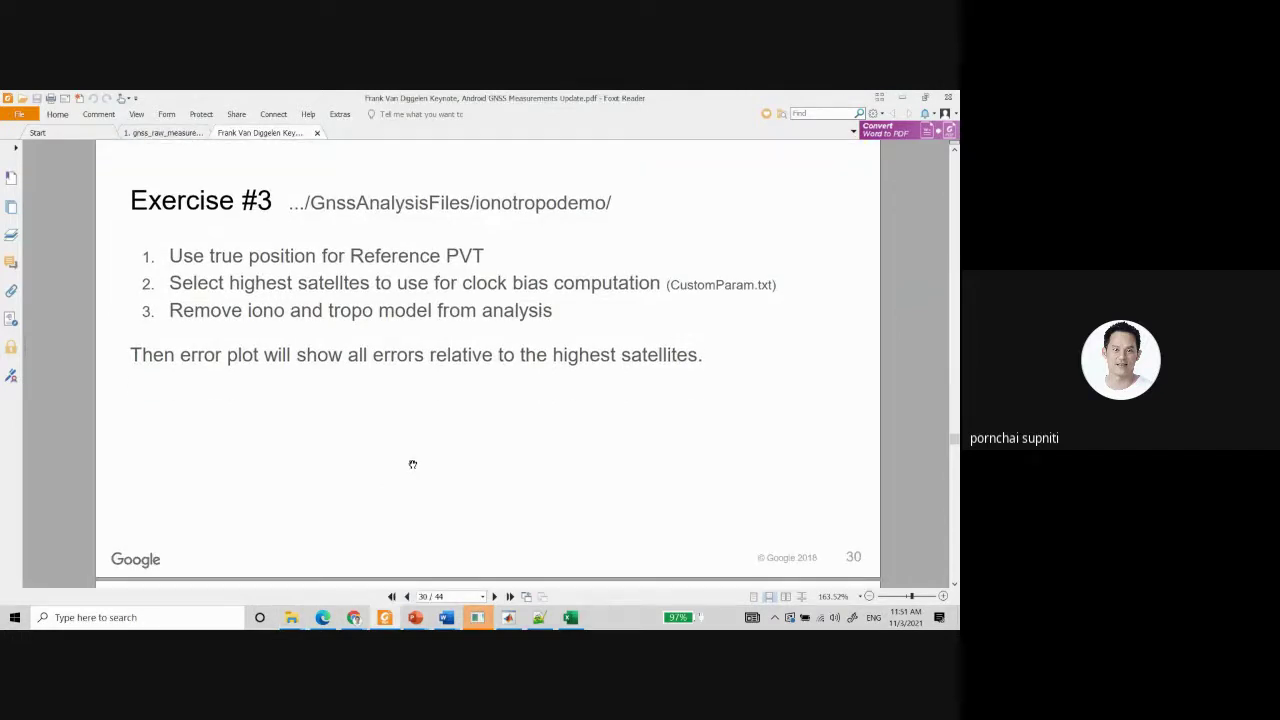